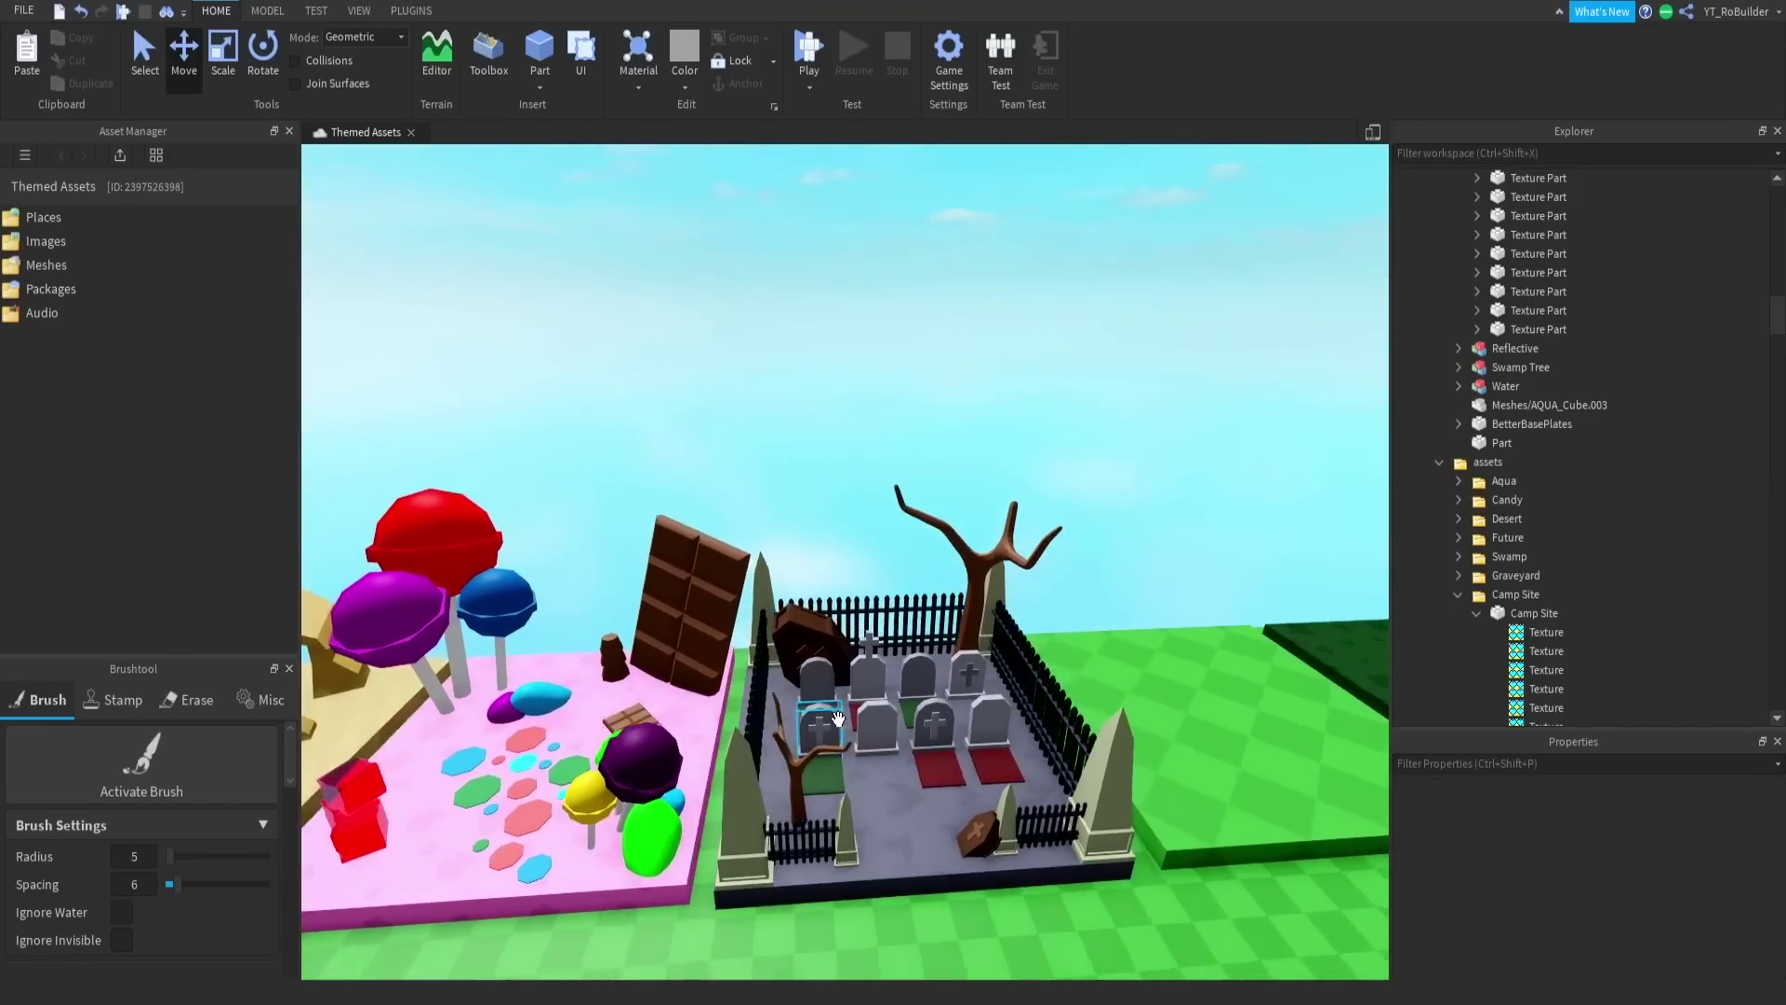
Step: Find the dark green plate at the end of the row and collapse the Camp Site part's texture list
key(d)
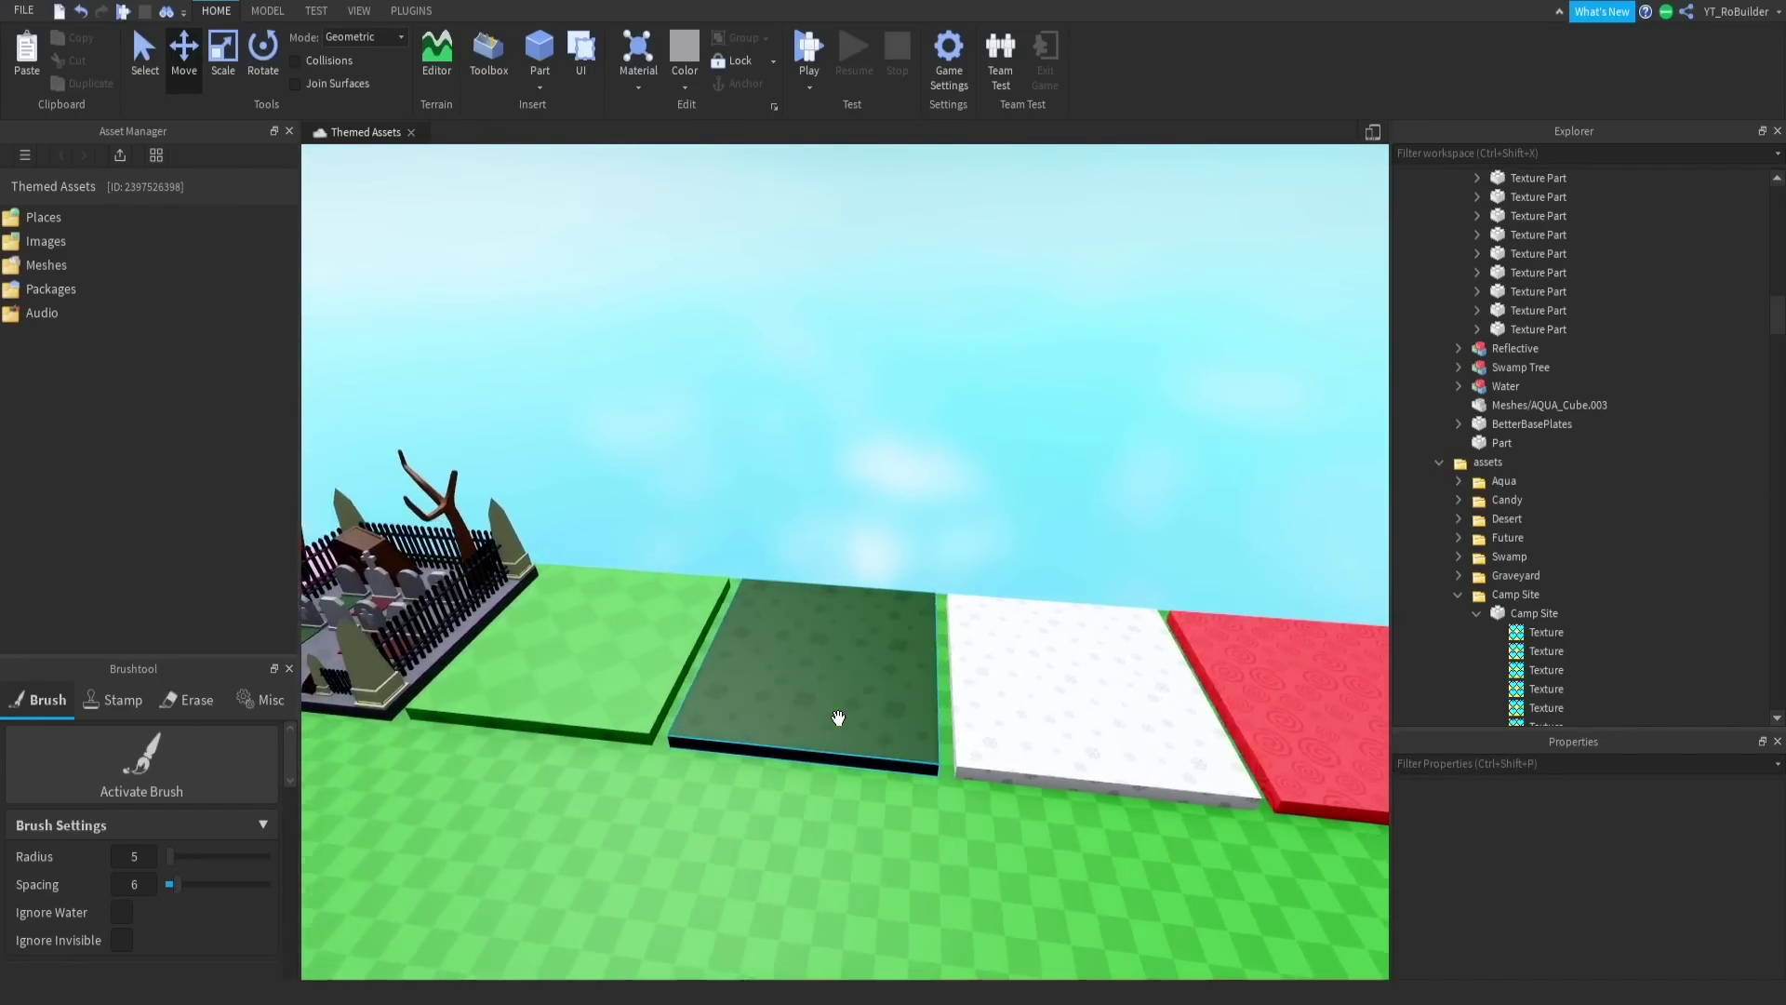
scroll(961, 738, down, 8)
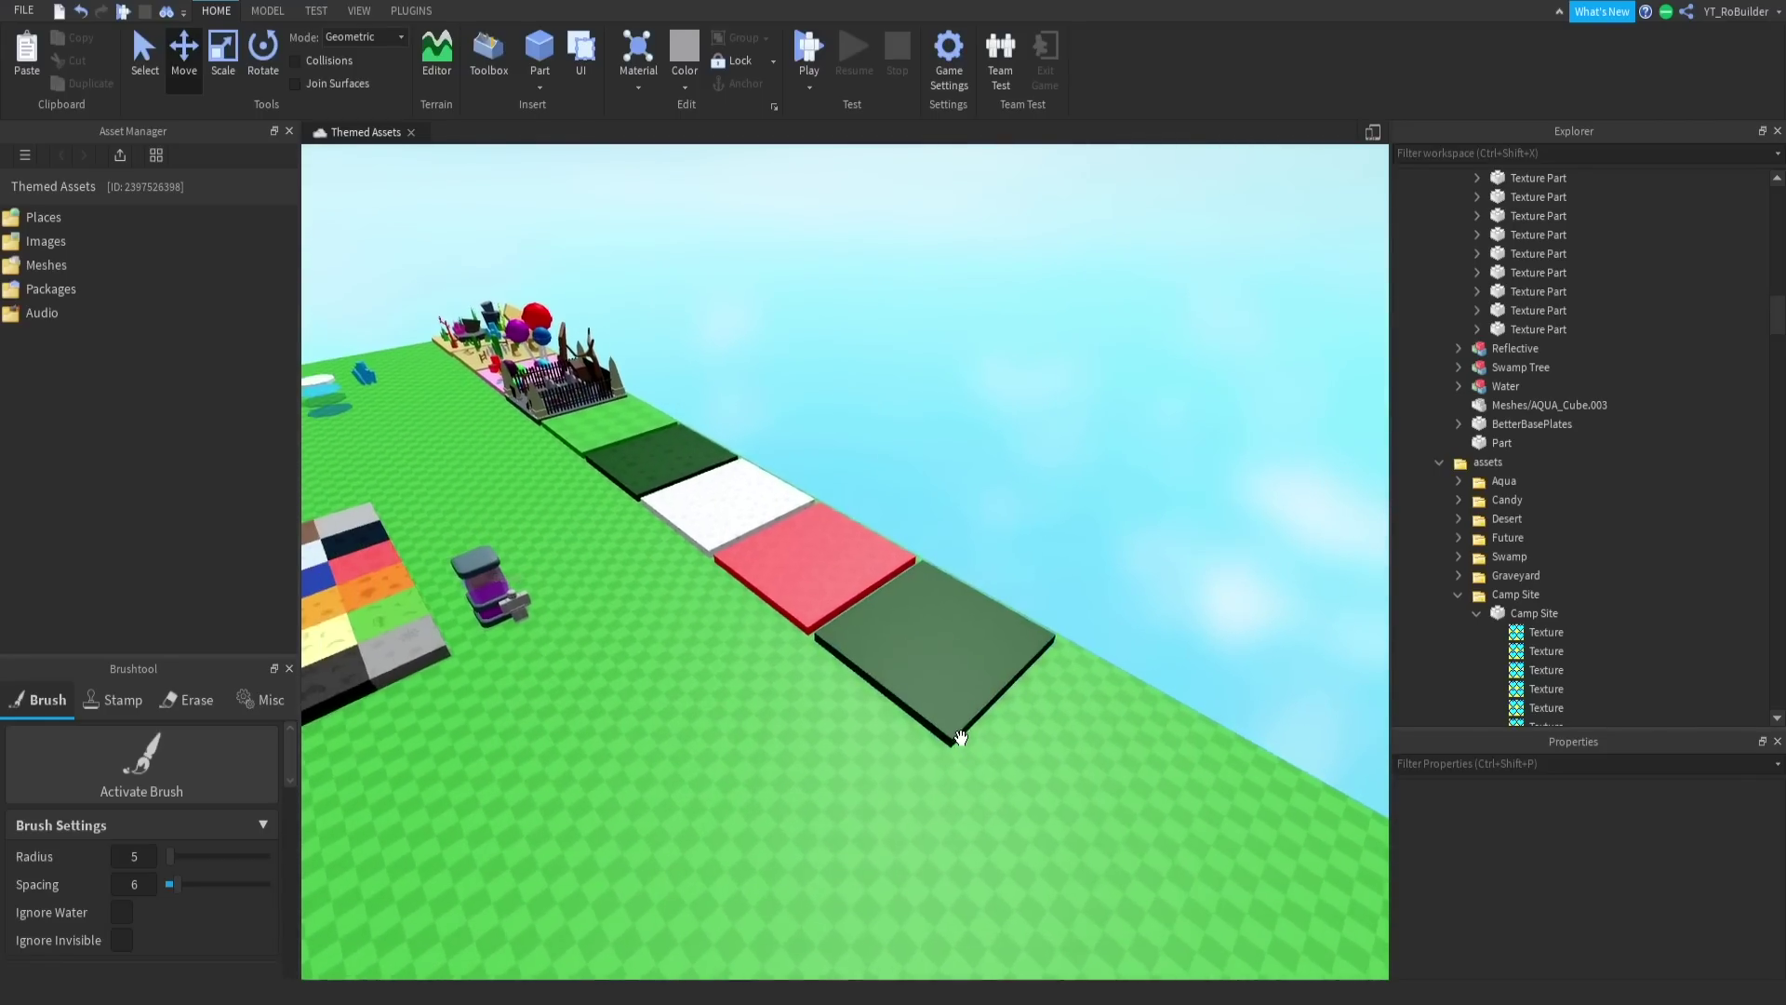
click(949, 678)
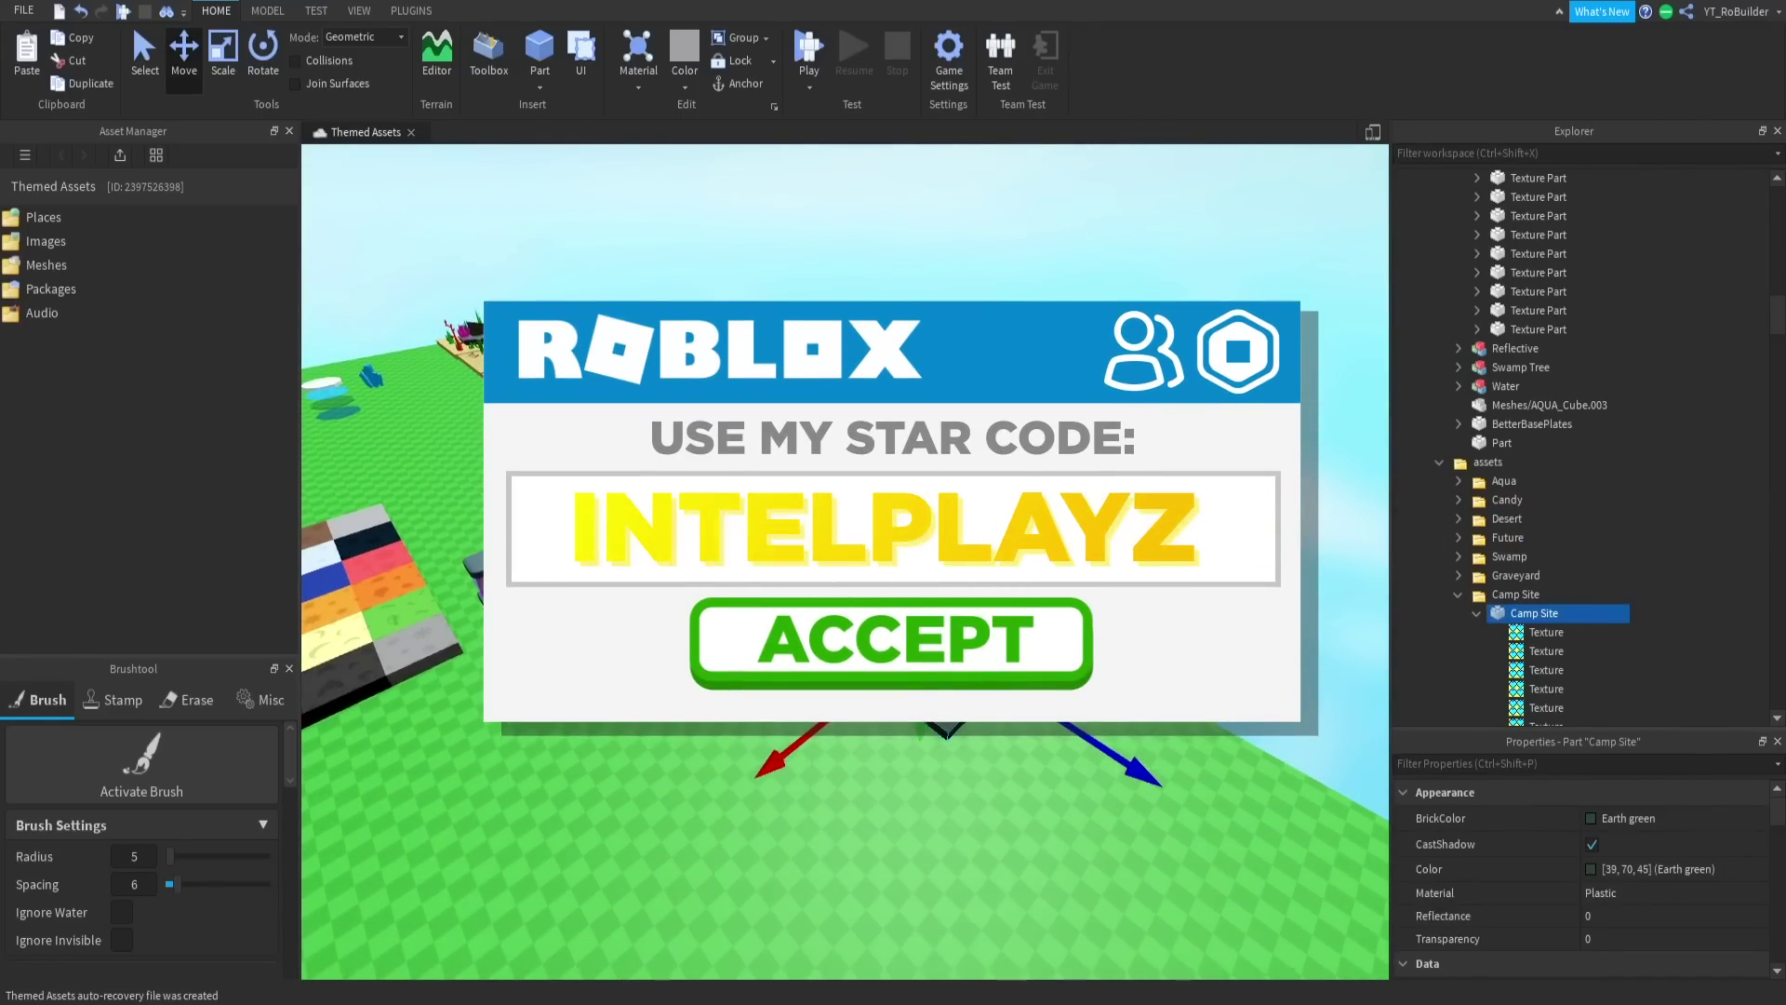
click(1476, 613)
click(1217, 502)
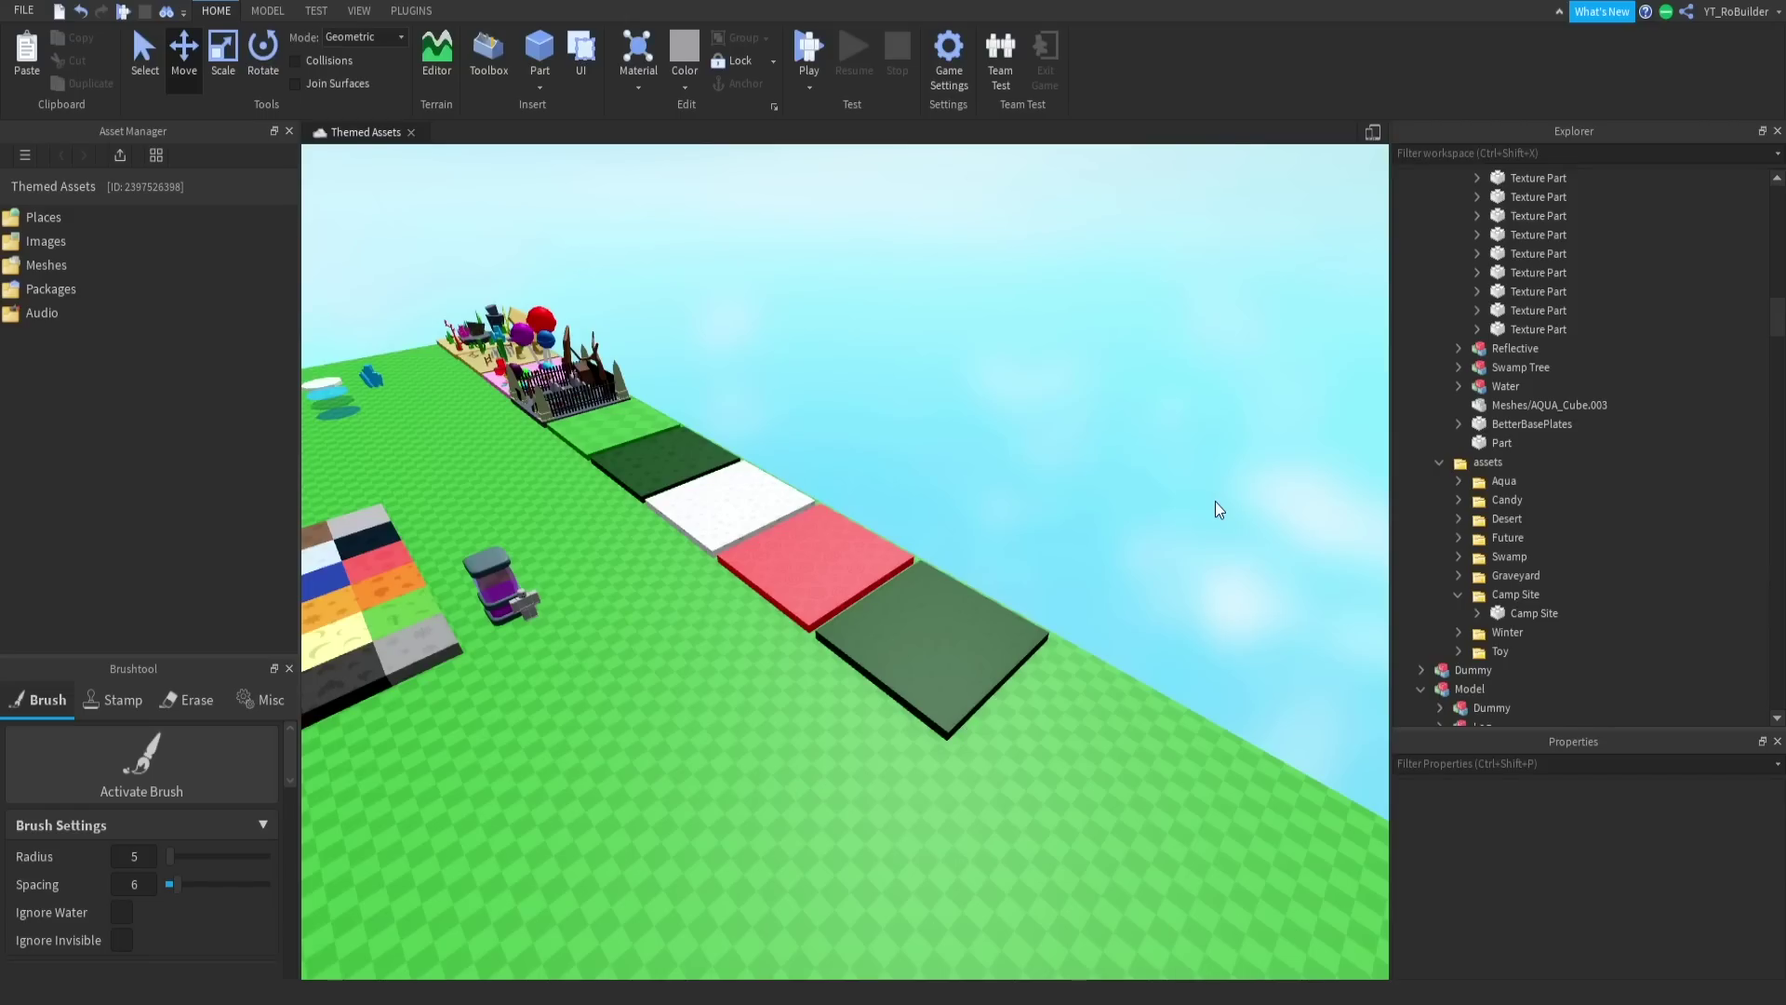
Step: Examine the empty Camp Site plate and its neighbours up close, and collapse the Camp Site folder
right_drag(1030, 549, 1131, 573)
key(w)
key(w)
key(w)
key(s)
key(w)
key(s)
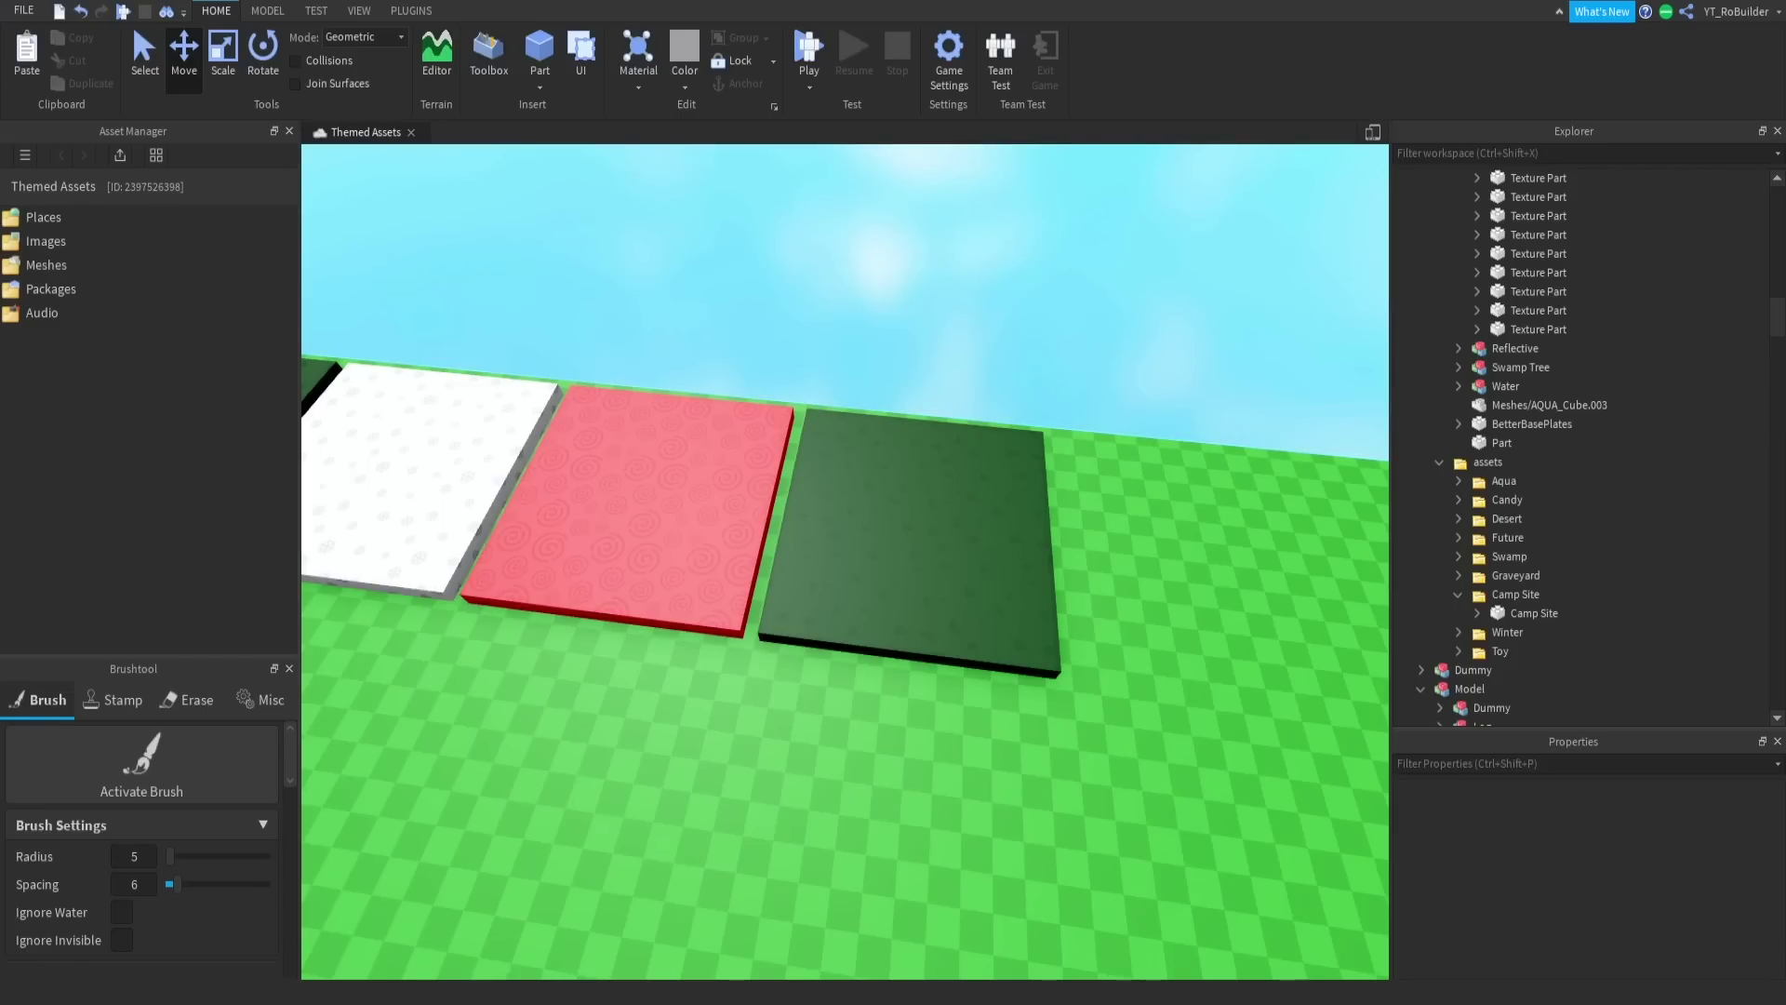
click(1458, 594)
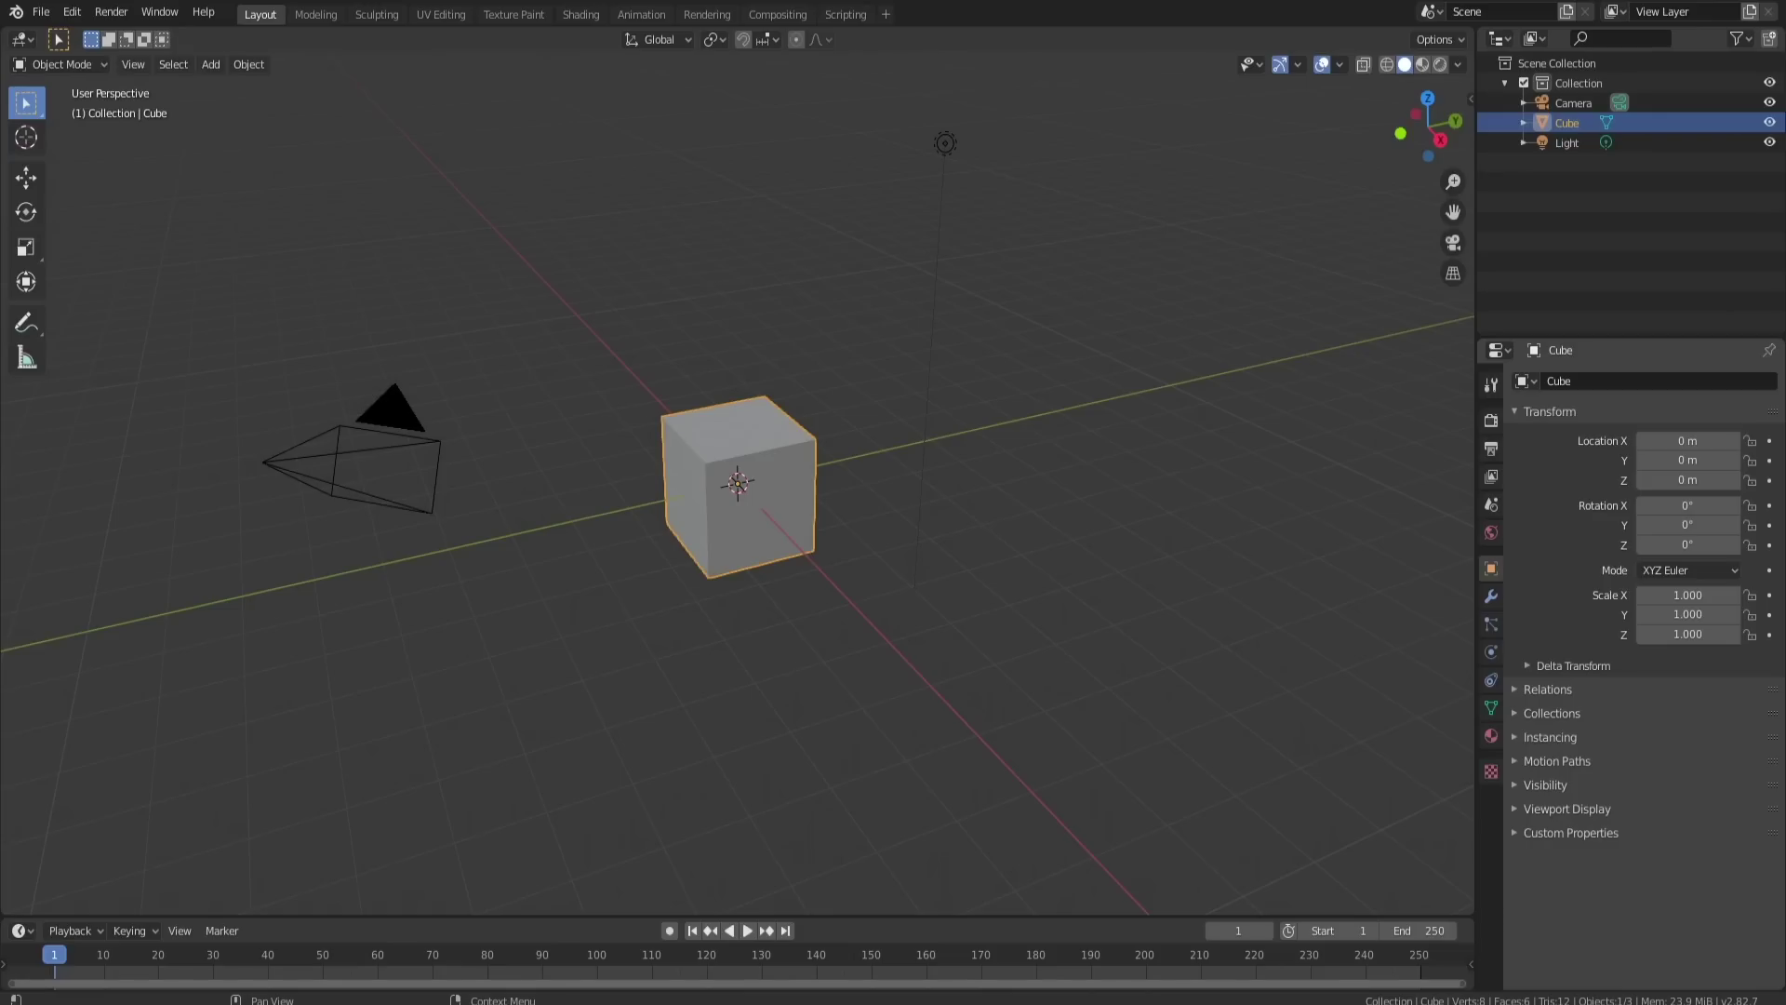
Step: Switch to Blender, delete the default cube's geometry in Edit Mode and add a plane in its place
click(877, 404)
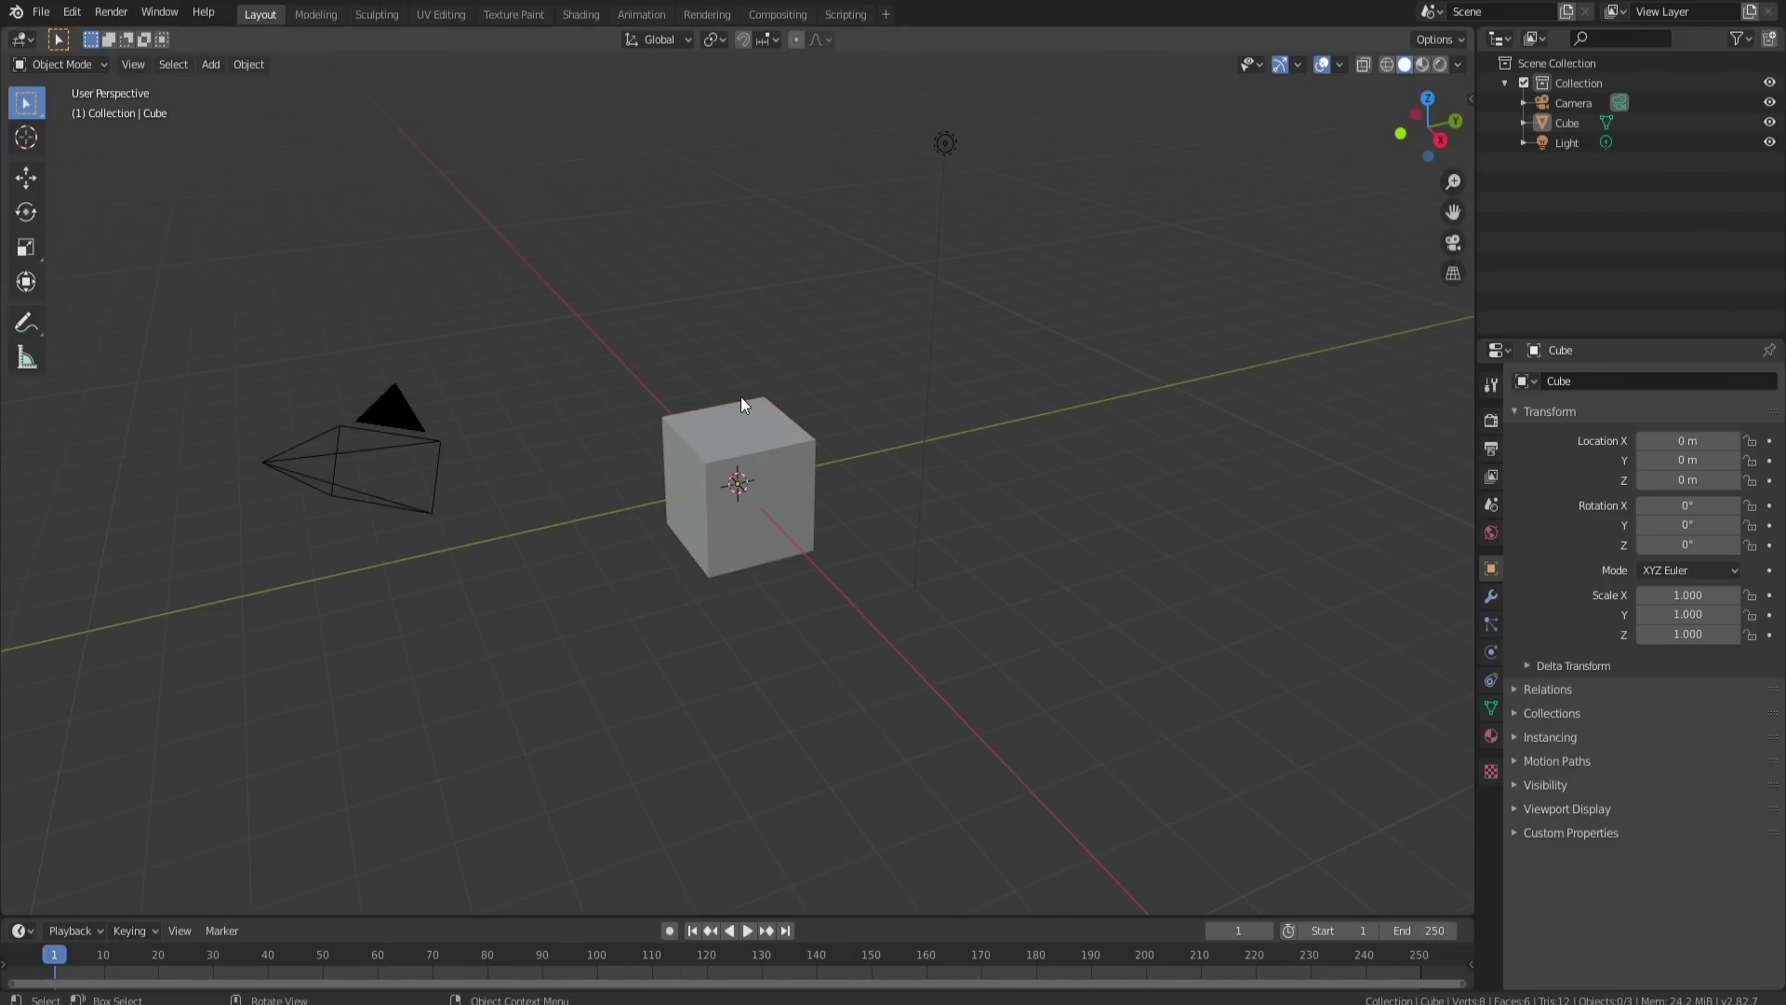
scroll(741, 409, up, 2)
key(Tab)
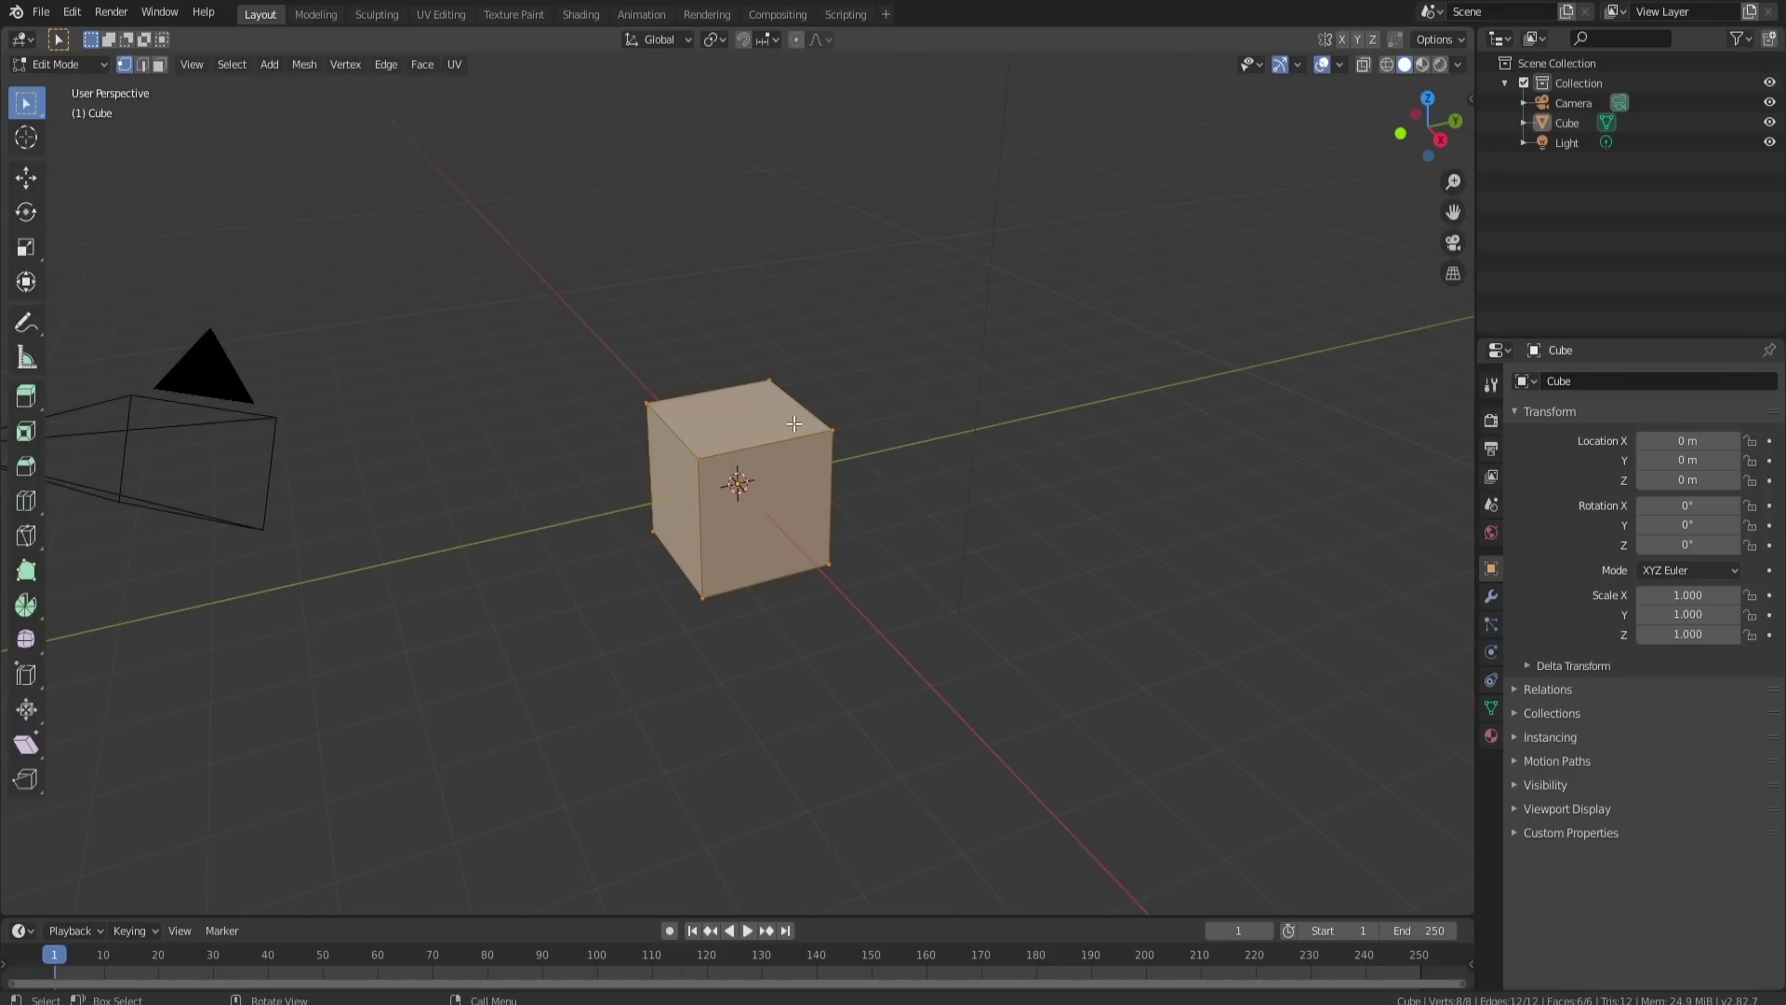
key(x)
click(828, 430)
key(shift+a)
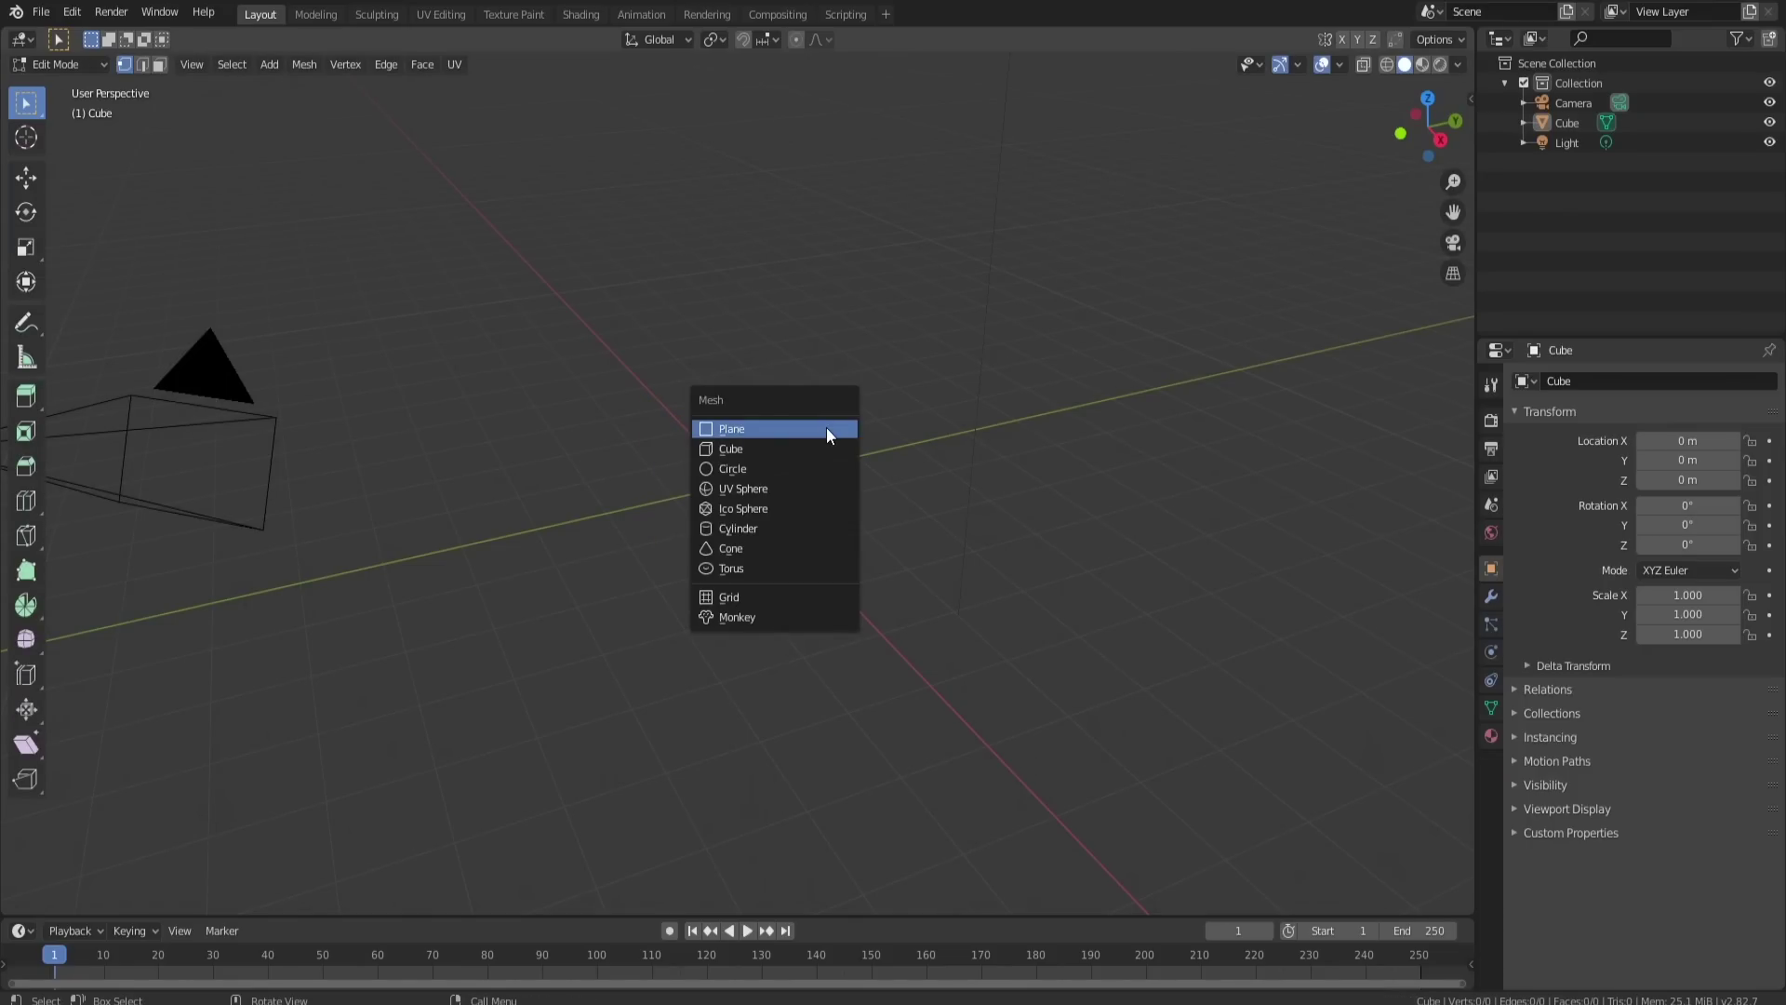
click(828, 431)
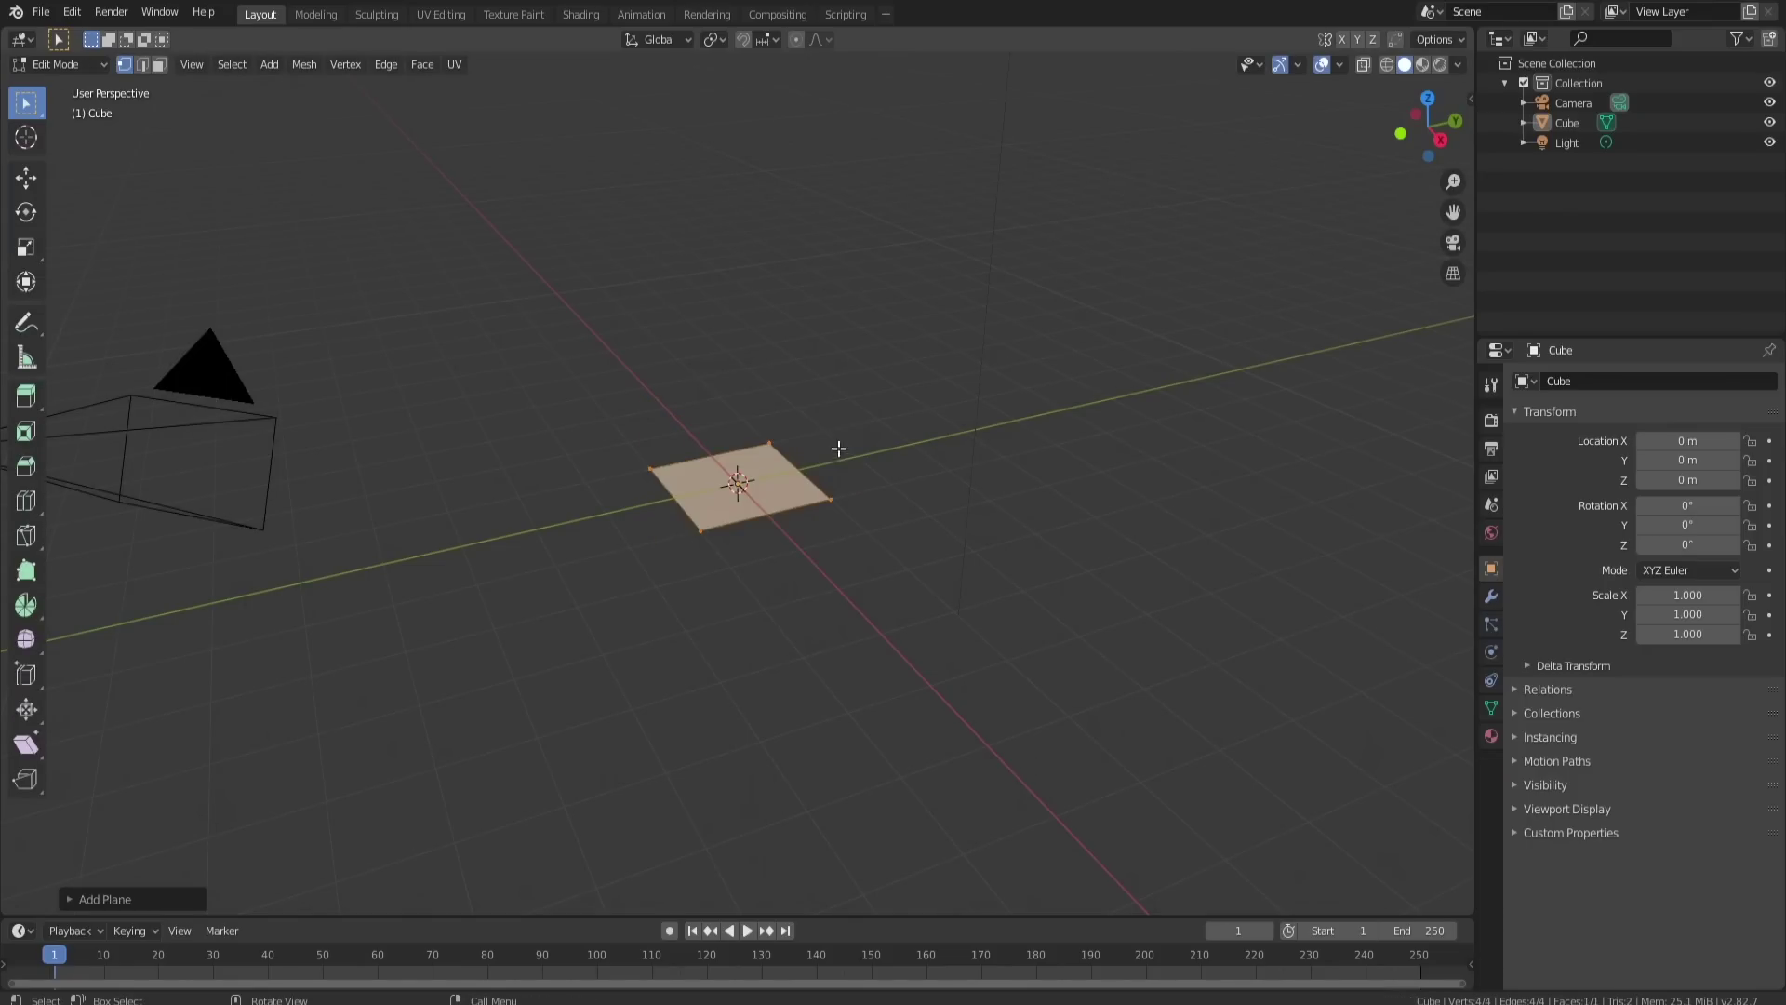
Step: Add a Solidify modifier to the plane and check its thickness edge-on
click(1492, 598)
click(1575, 384)
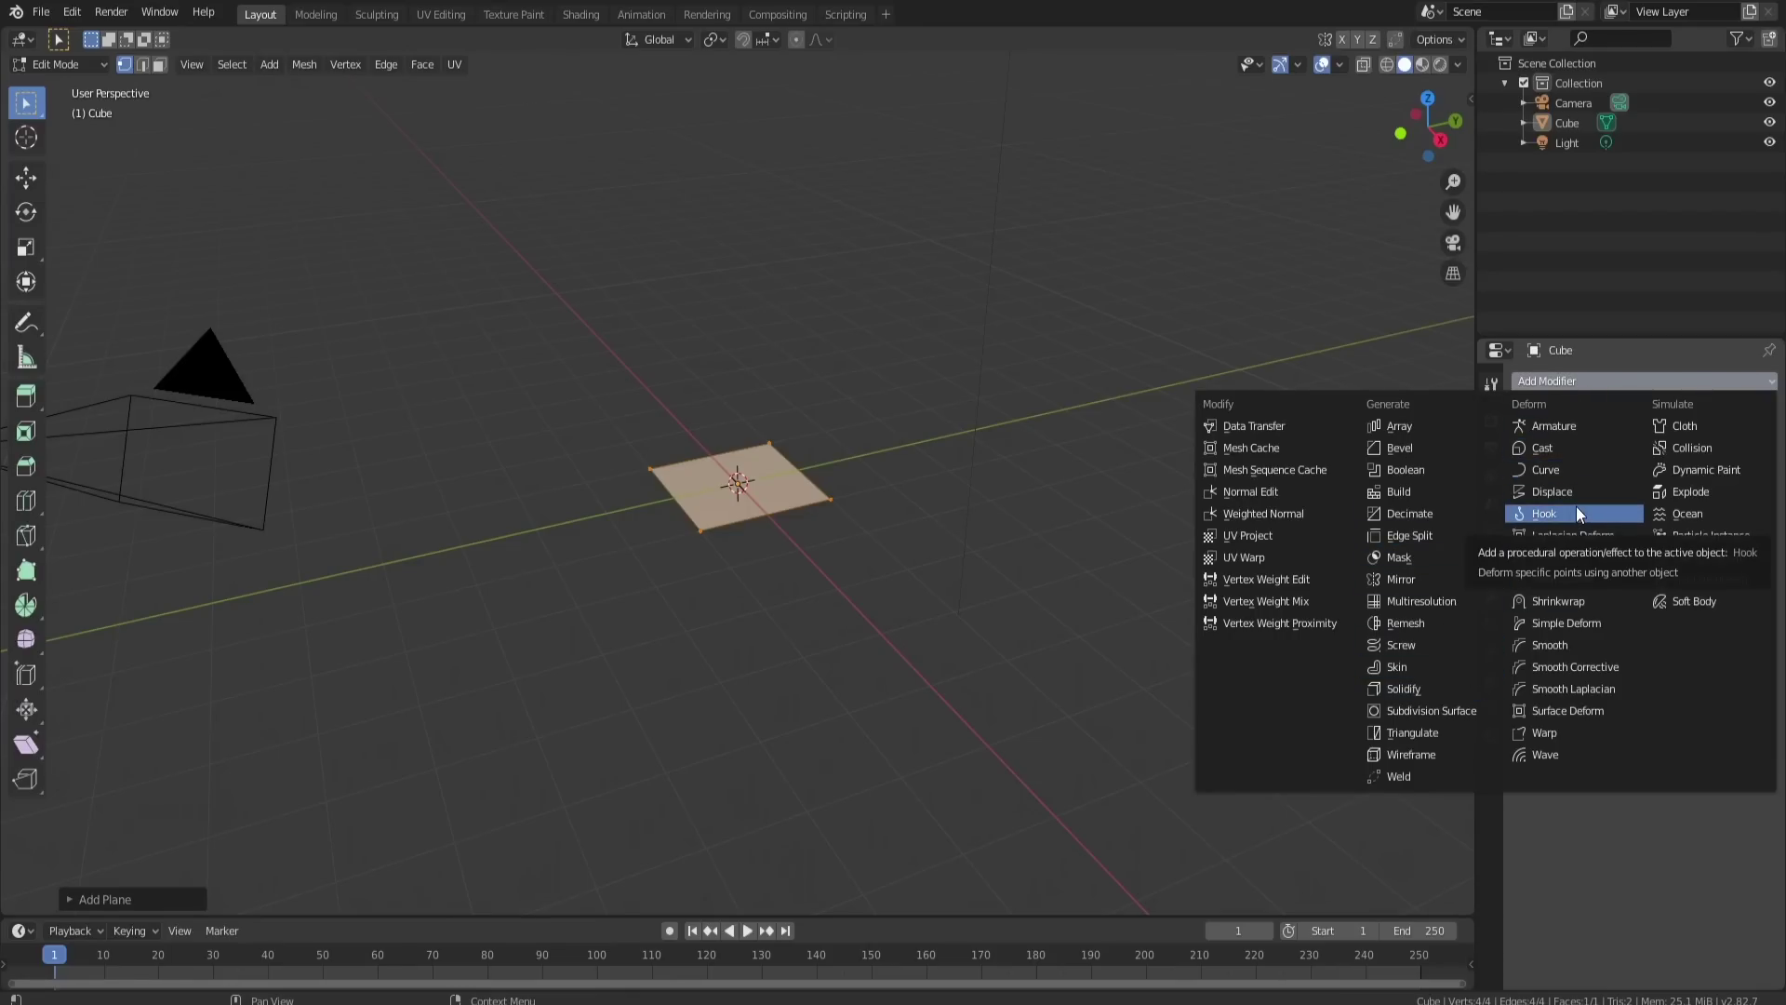
click(1403, 689)
scroll(743, 472, up, 4)
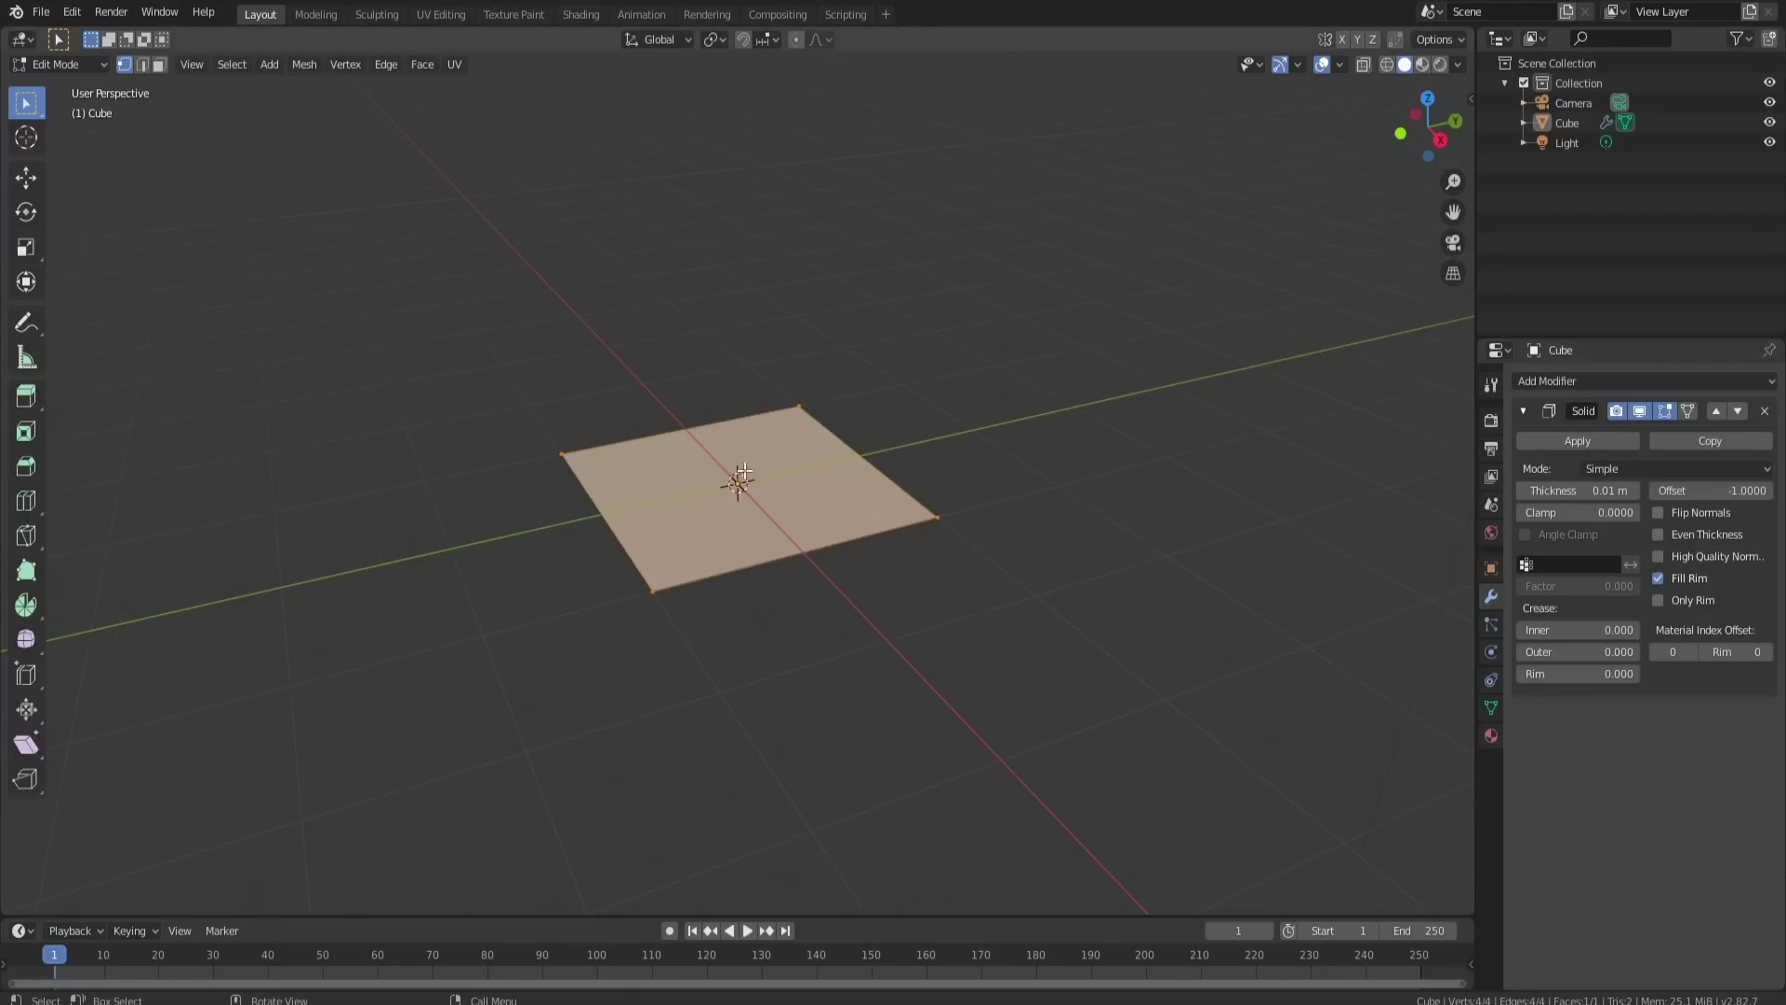
middle_drag(744, 473, 997, 459)
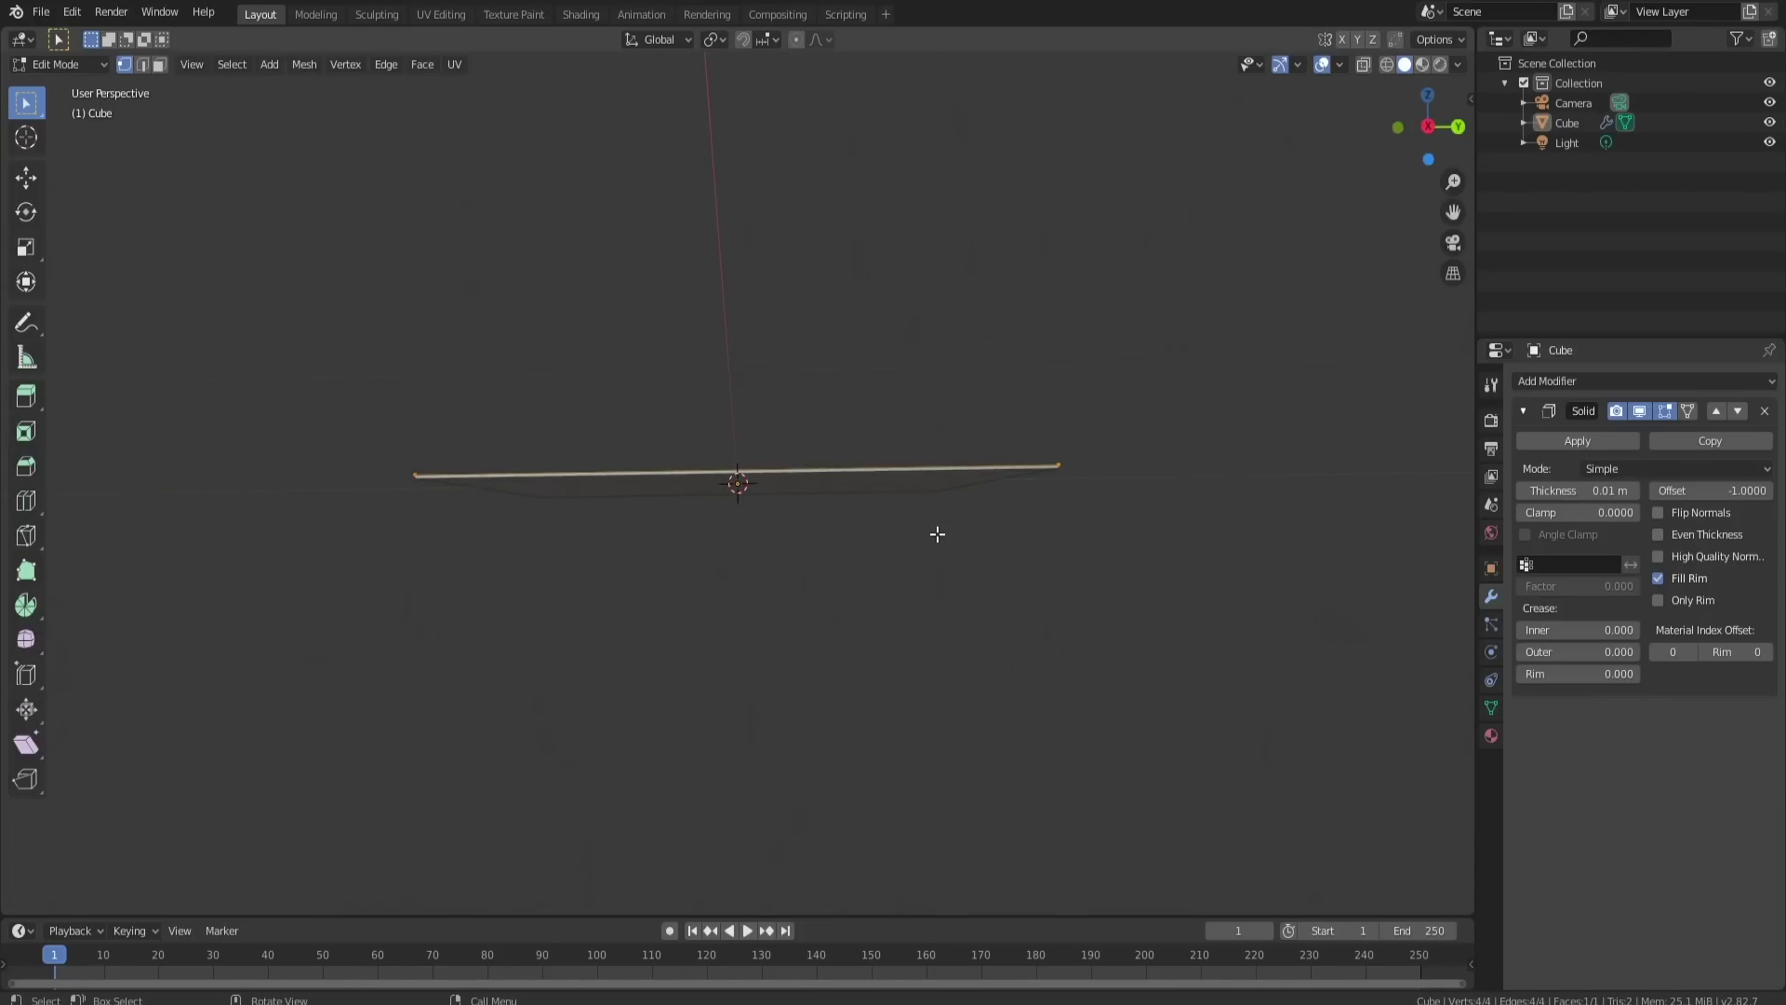
middle_drag(1014, 552, 1006, 598)
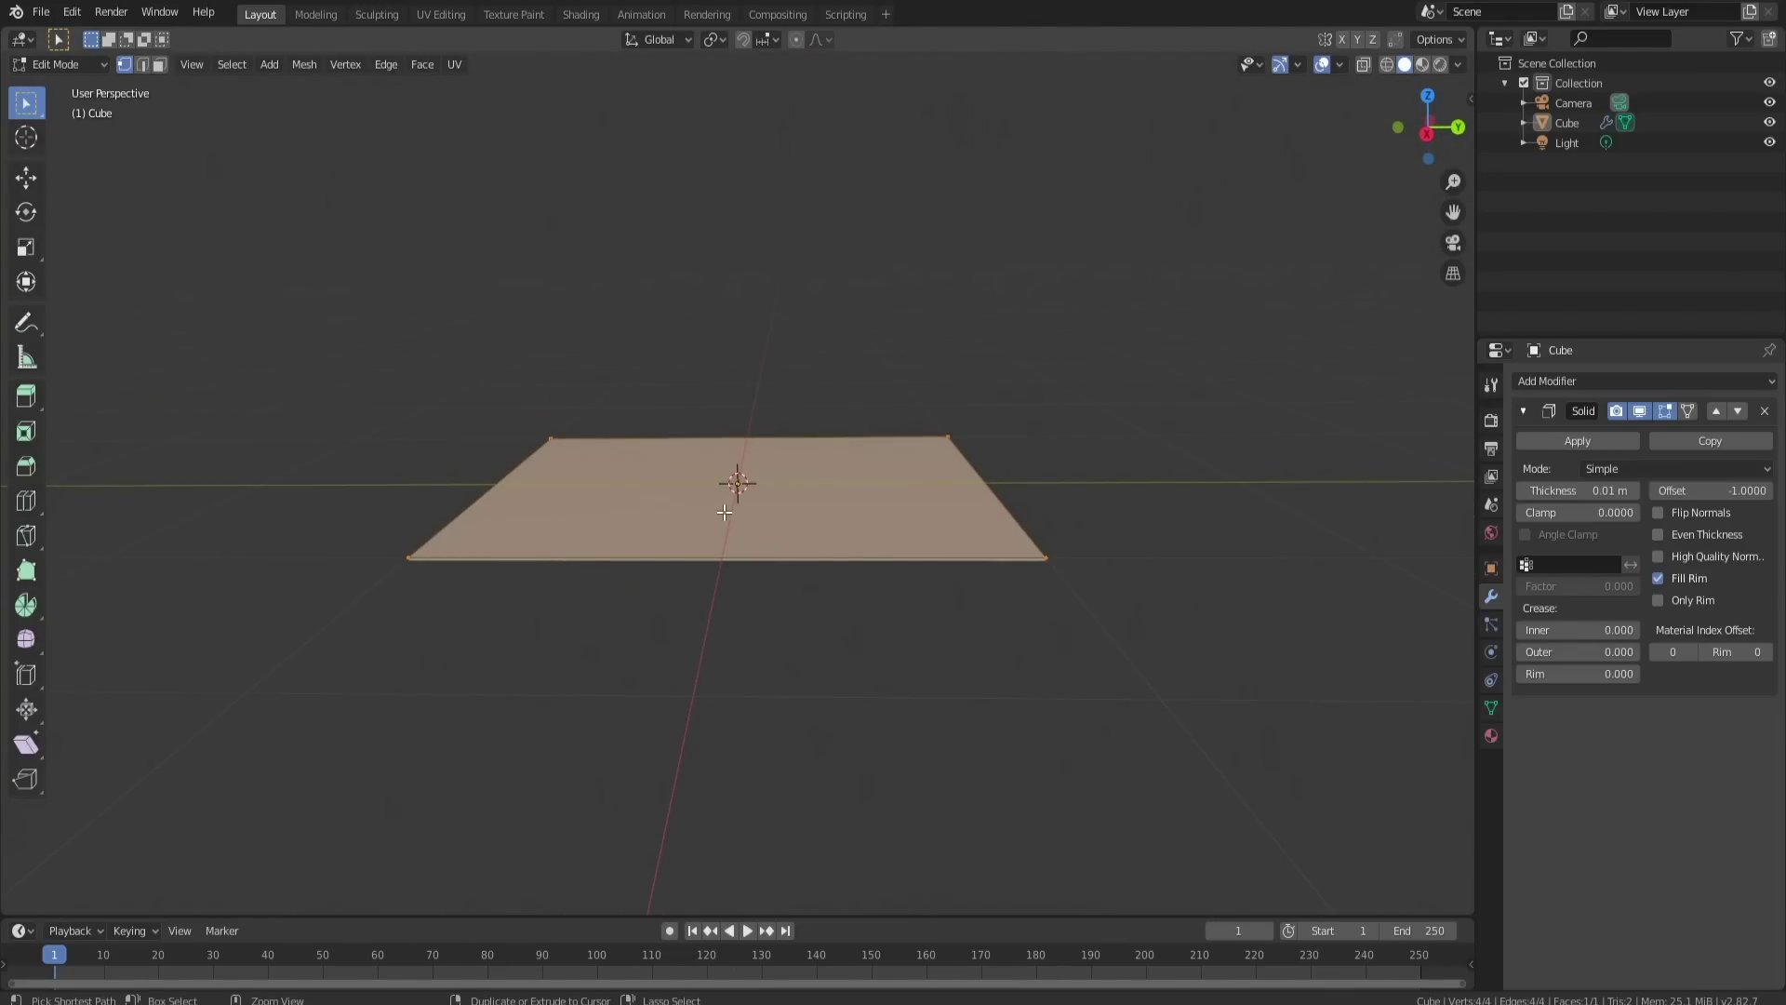
Step: Split the plane into two halves with one centred loop cut along the X axis
key(ctrl+r)
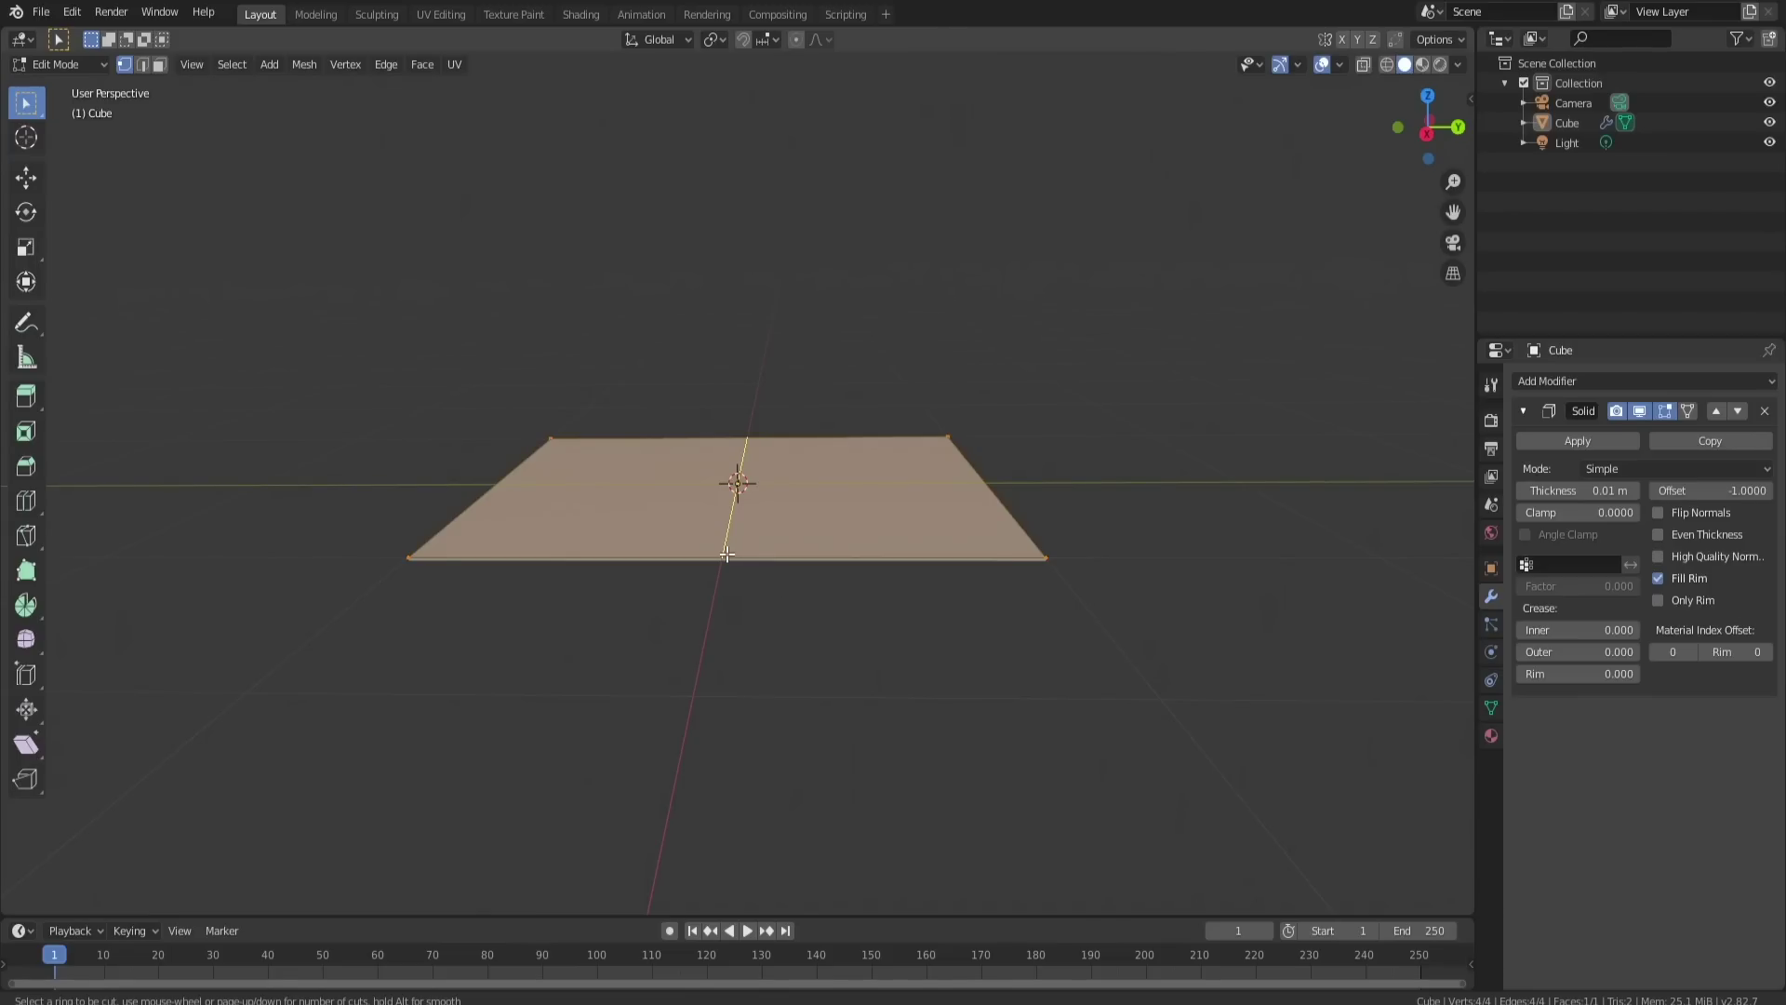
click(727, 555)
right_click(743, 555)
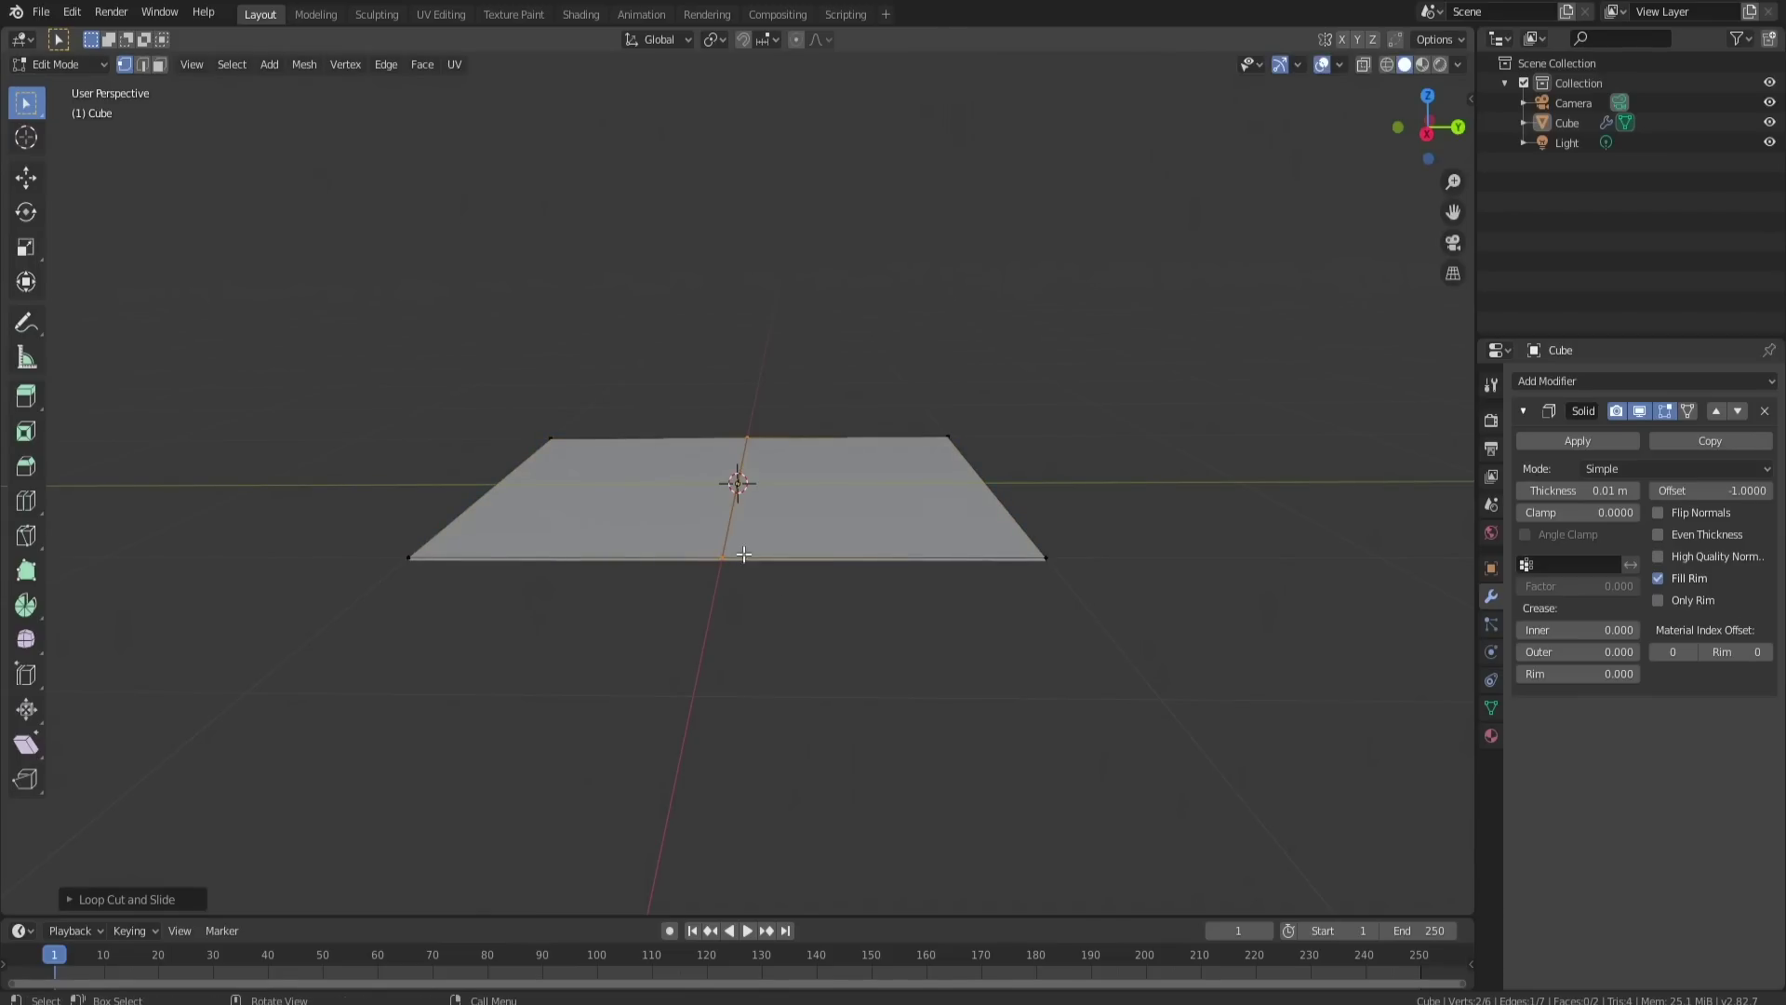
Step: Add two evenly spaced loop cuts to each half of the plane, parallel to the centre cut
key(ctrl+r)
scroll(922, 539, up, 1)
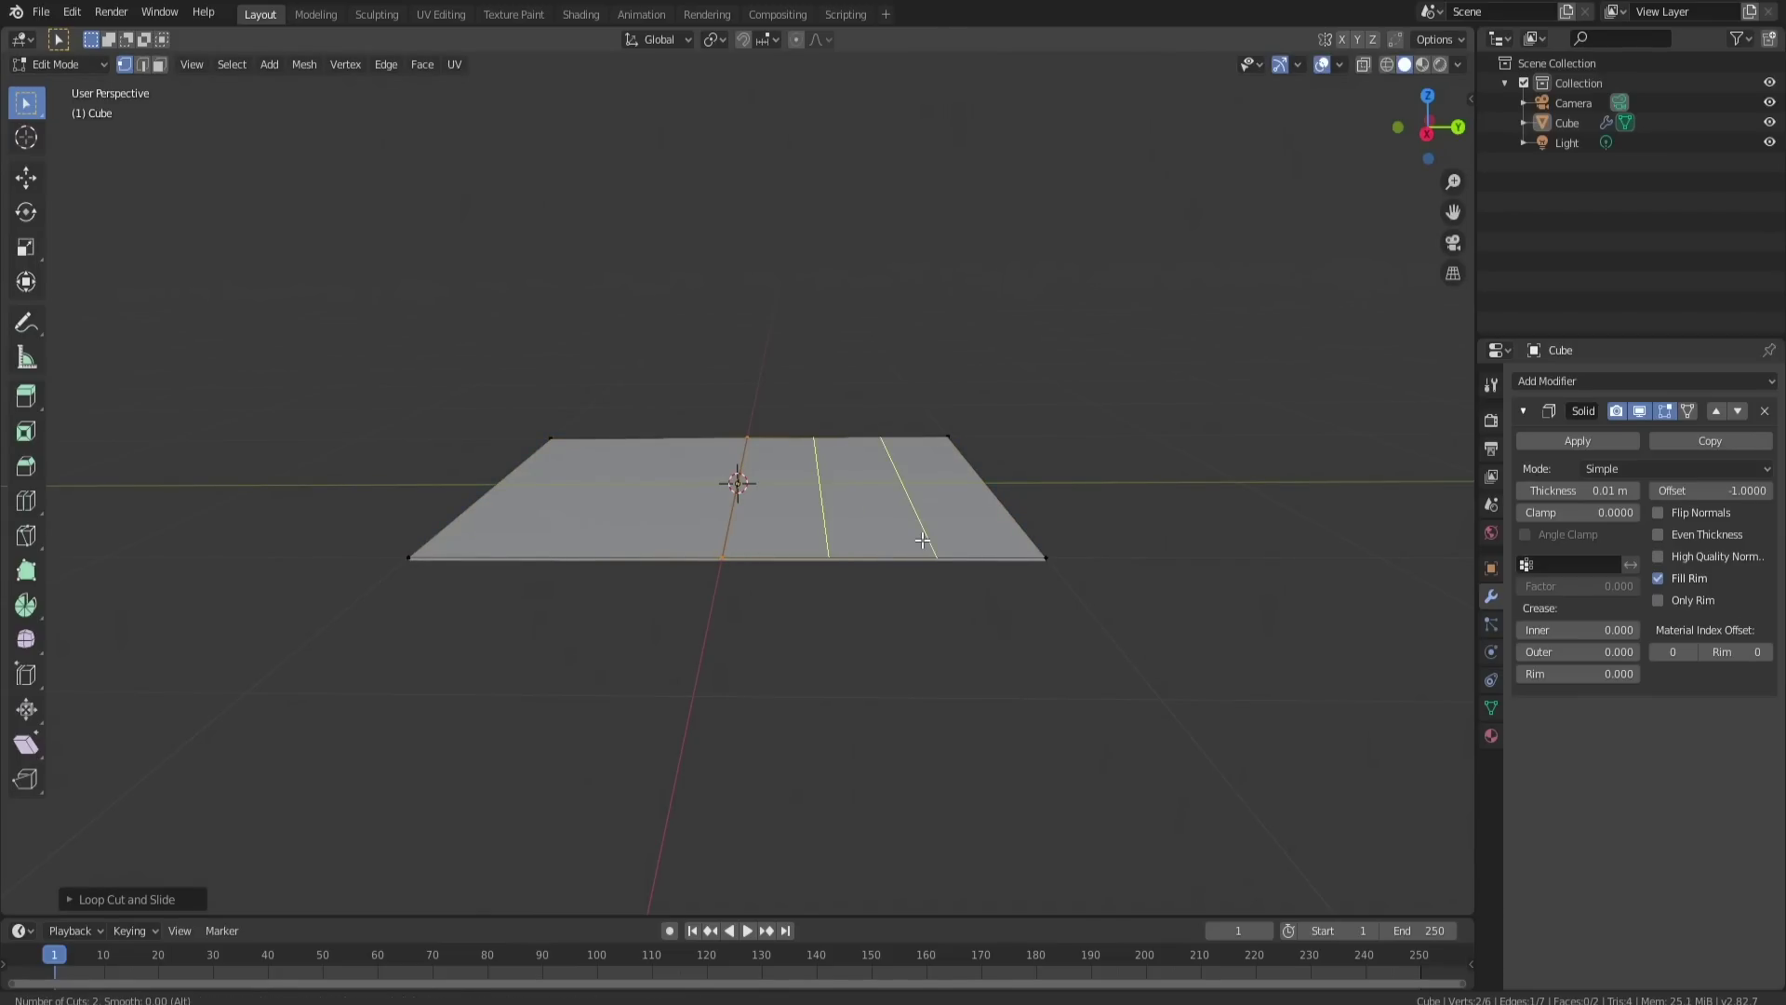
click(922, 540)
right_click(912, 539)
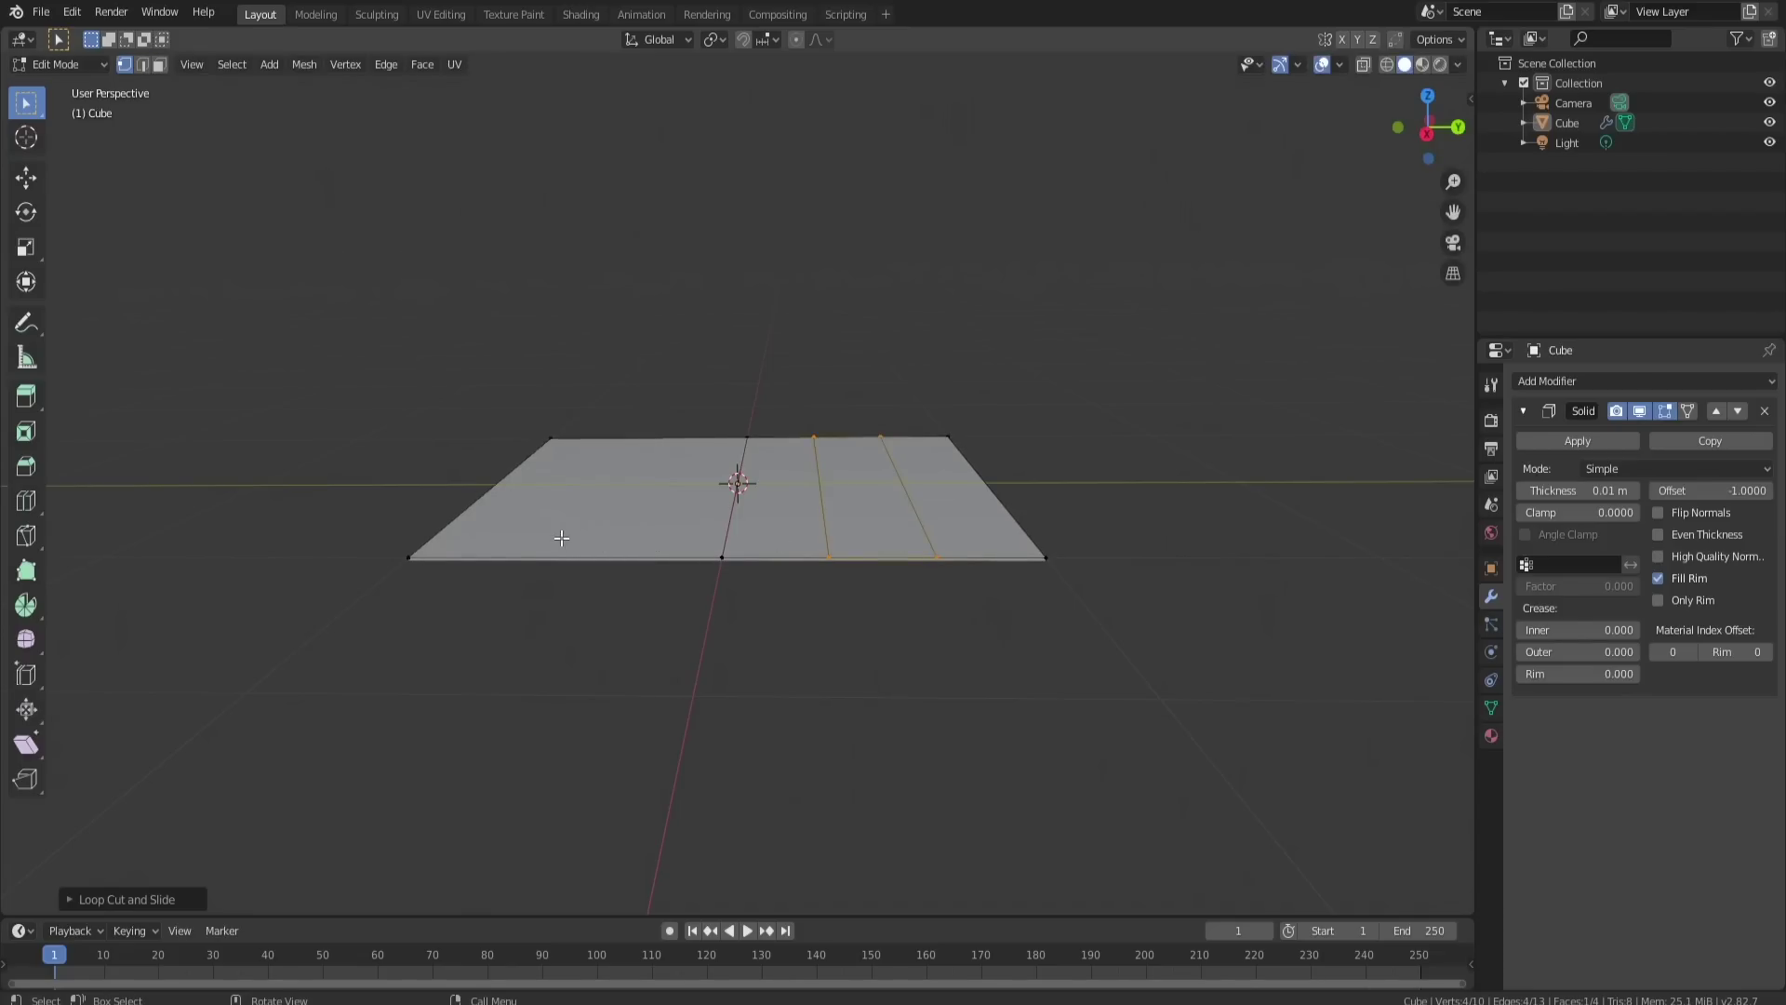
key(ctrl+r)
scroll(562, 538, up, 1)
click(561, 538)
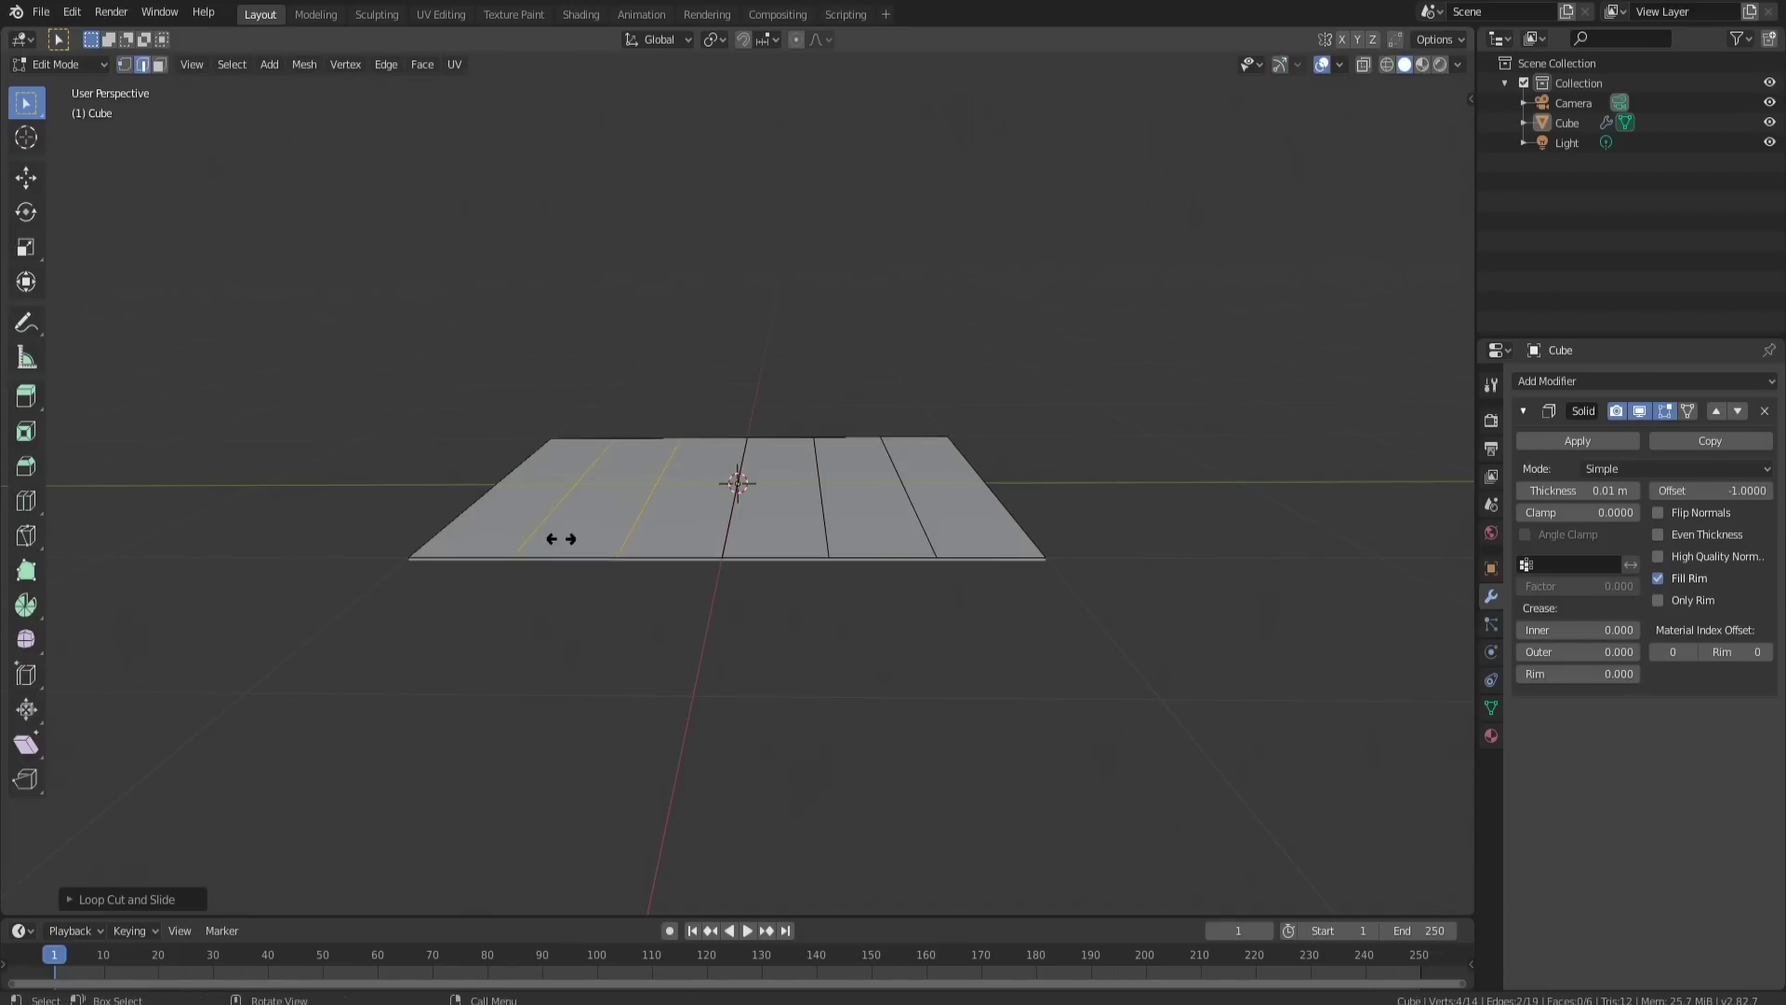
right_click(561, 538)
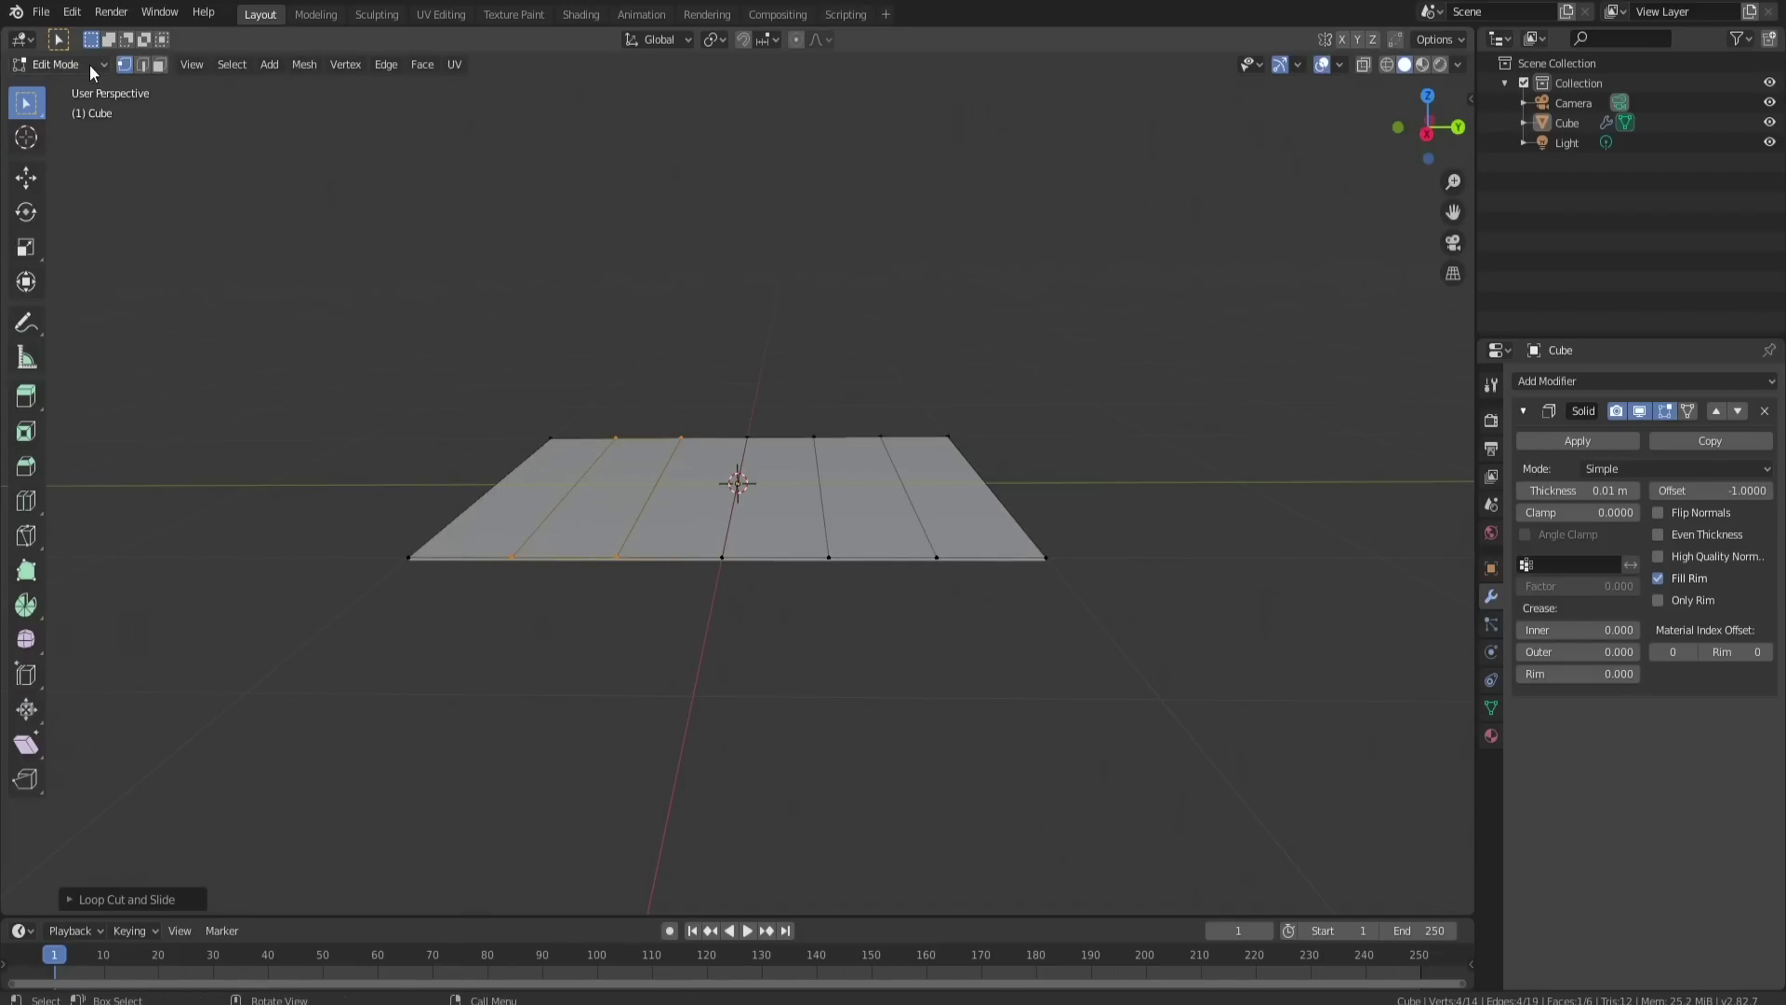
Step: Switch to edge selection and move the centre edge straight up to form a tent-like ridge
click(142, 64)
click(736, 486)
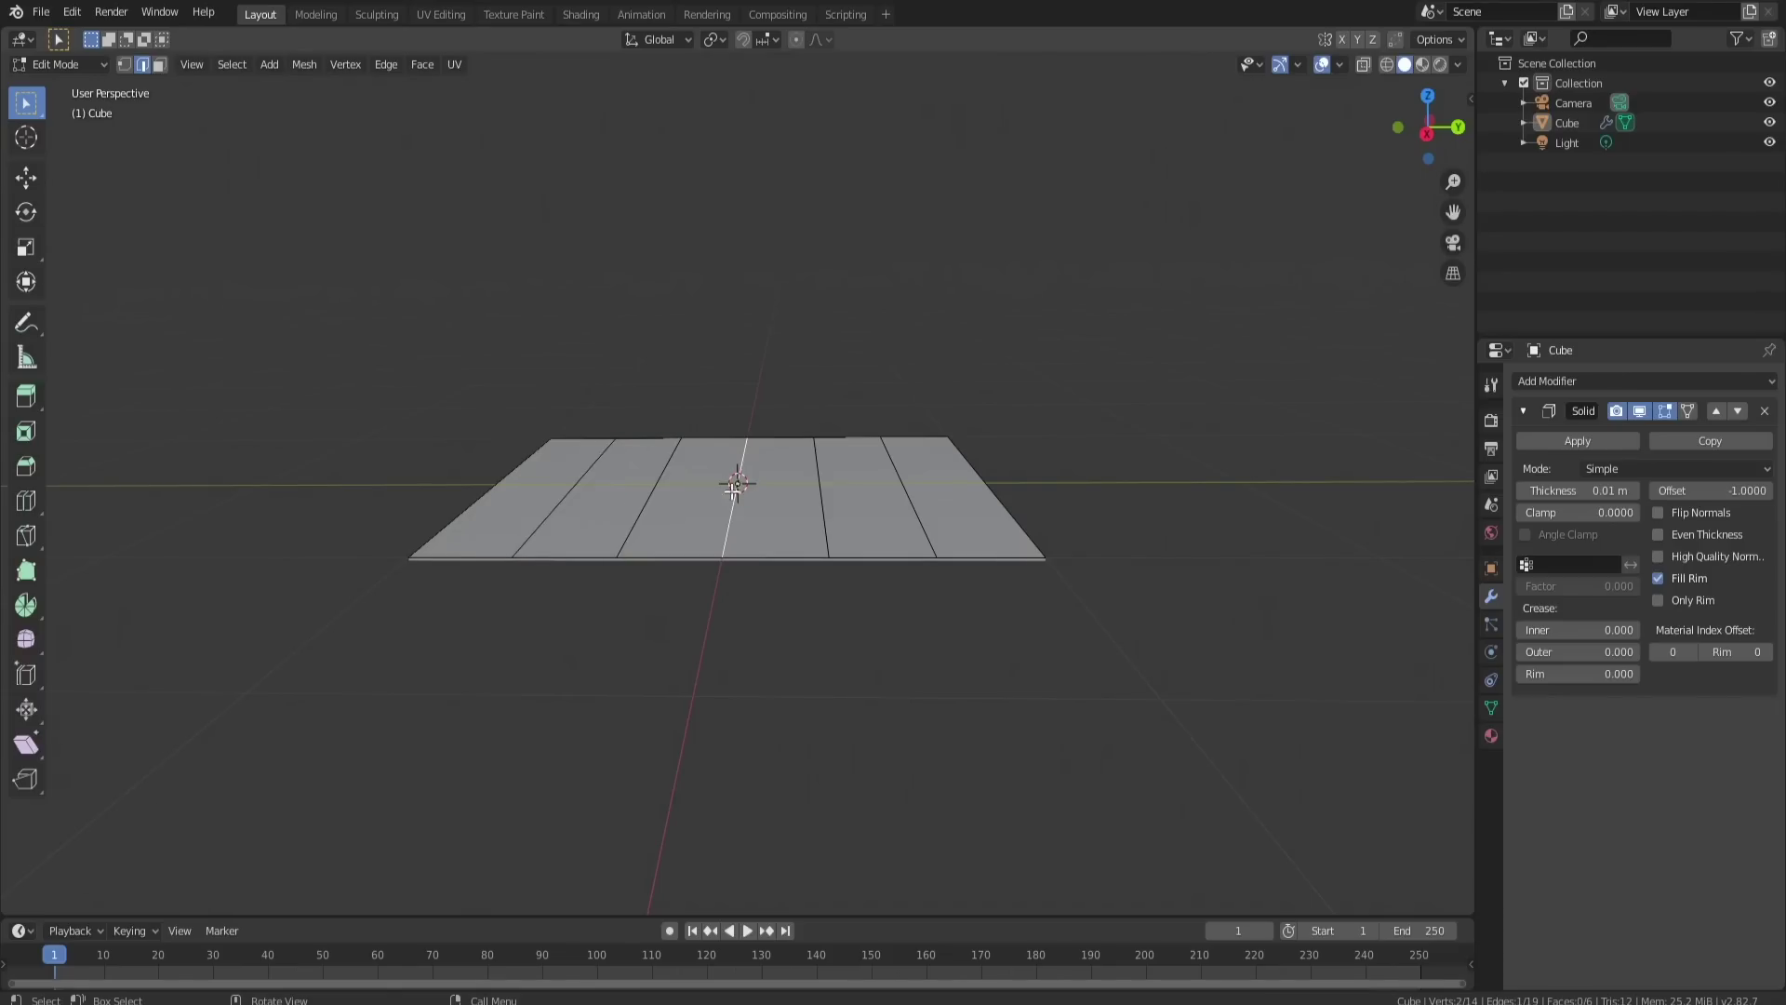
click(26, 177)
drag(735, 439, 734, 167)
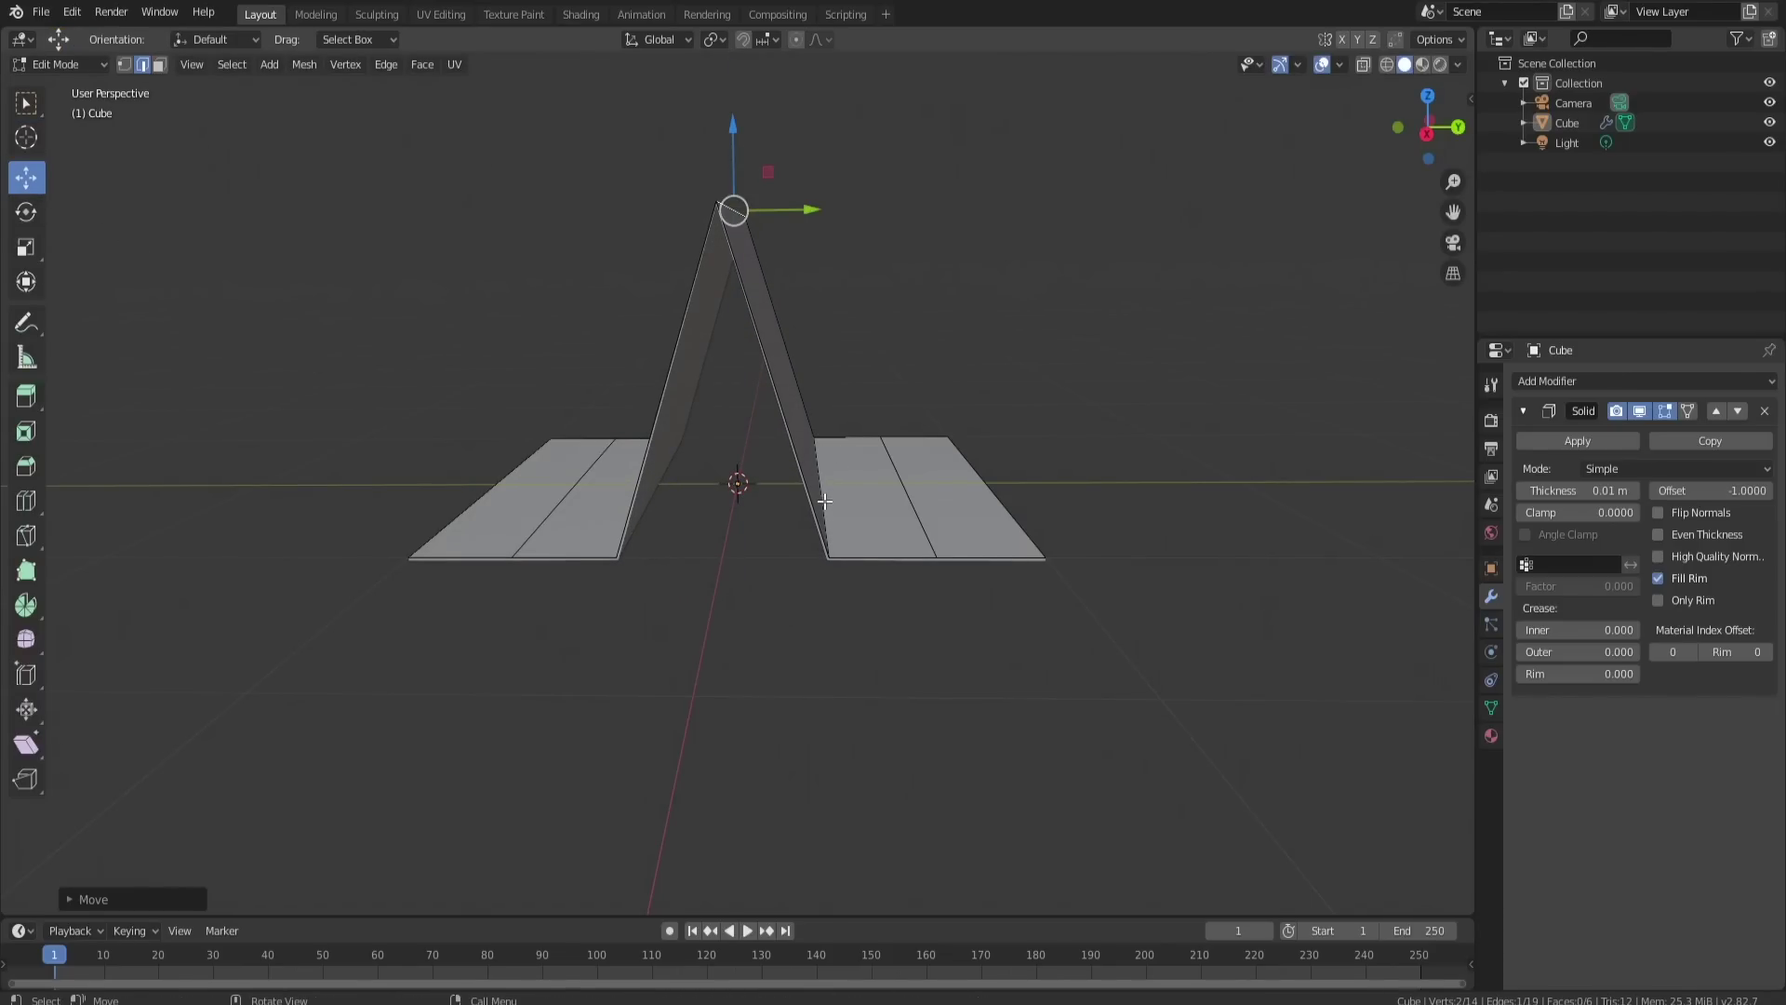
Step: Raise the two edges on either side of the ridge along Z to widen the tent's slopes
middle_drag(824, 502, 632, 521)
key(g)
key(z)
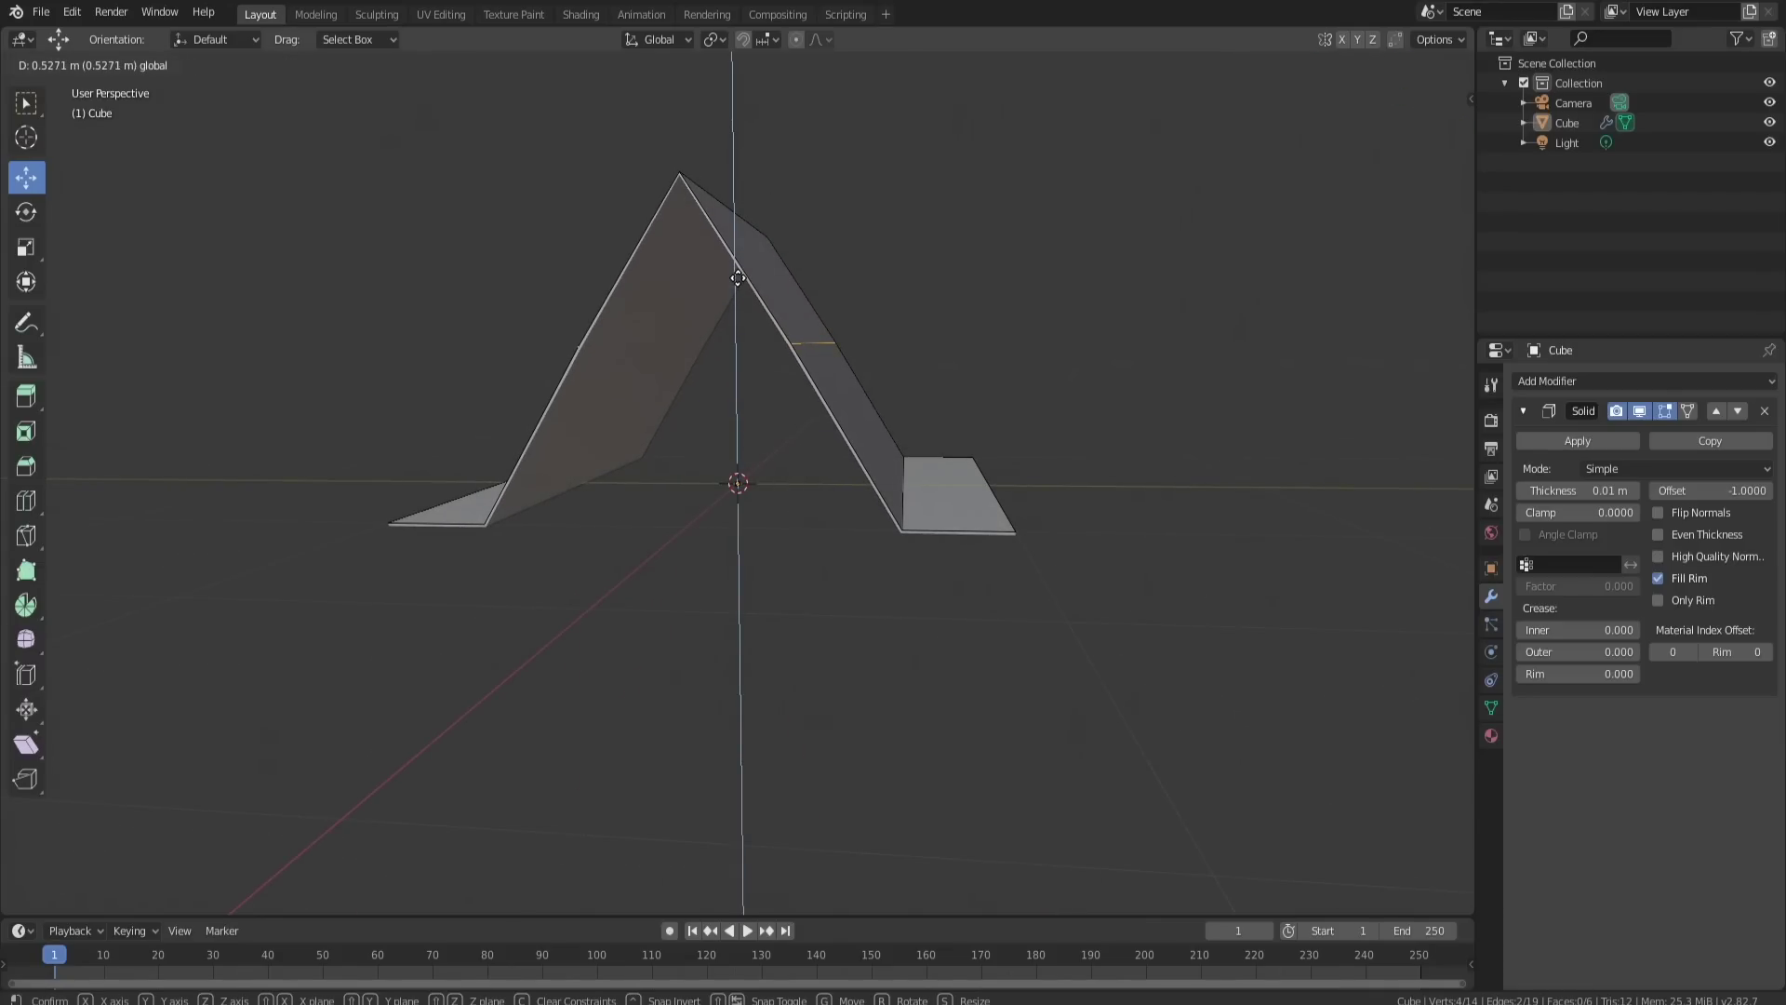
click(750, 315)
Step: Select the two outer loop-cut edges, one on each slope, and raise them along Z by about 0.19 m
click(907, 501)
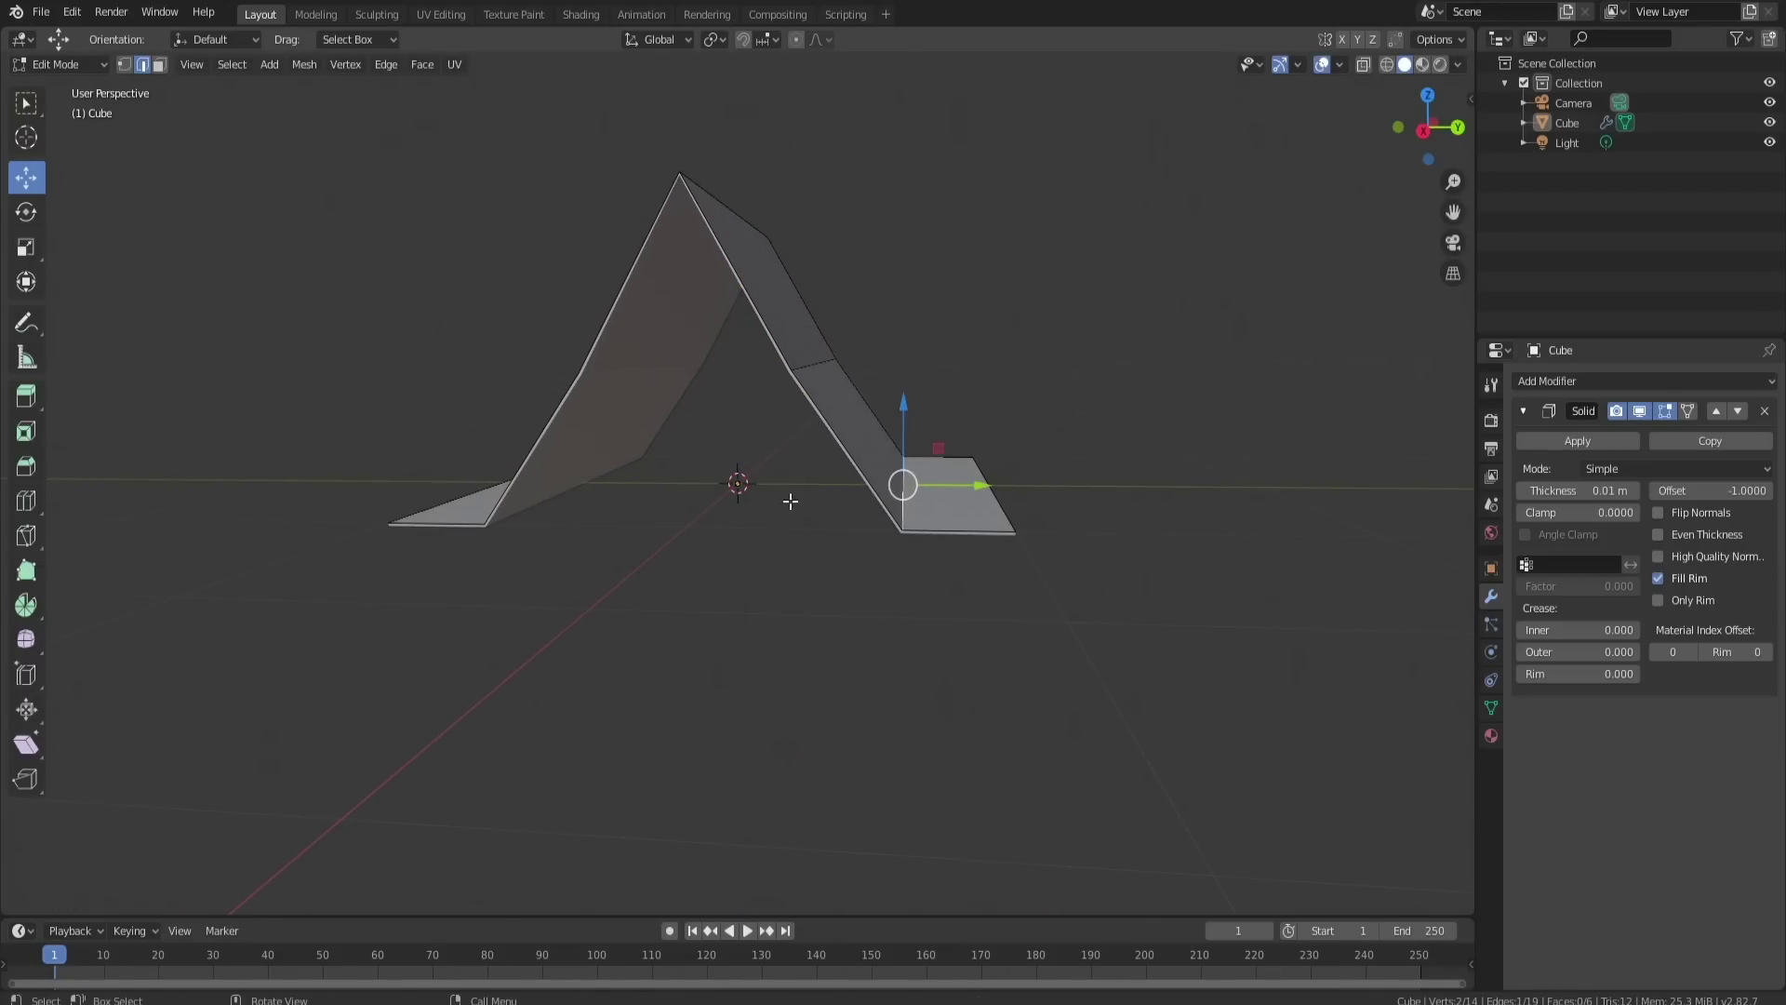
middle_drag(536, 503, 577, 531)
shift+click(570, 530)
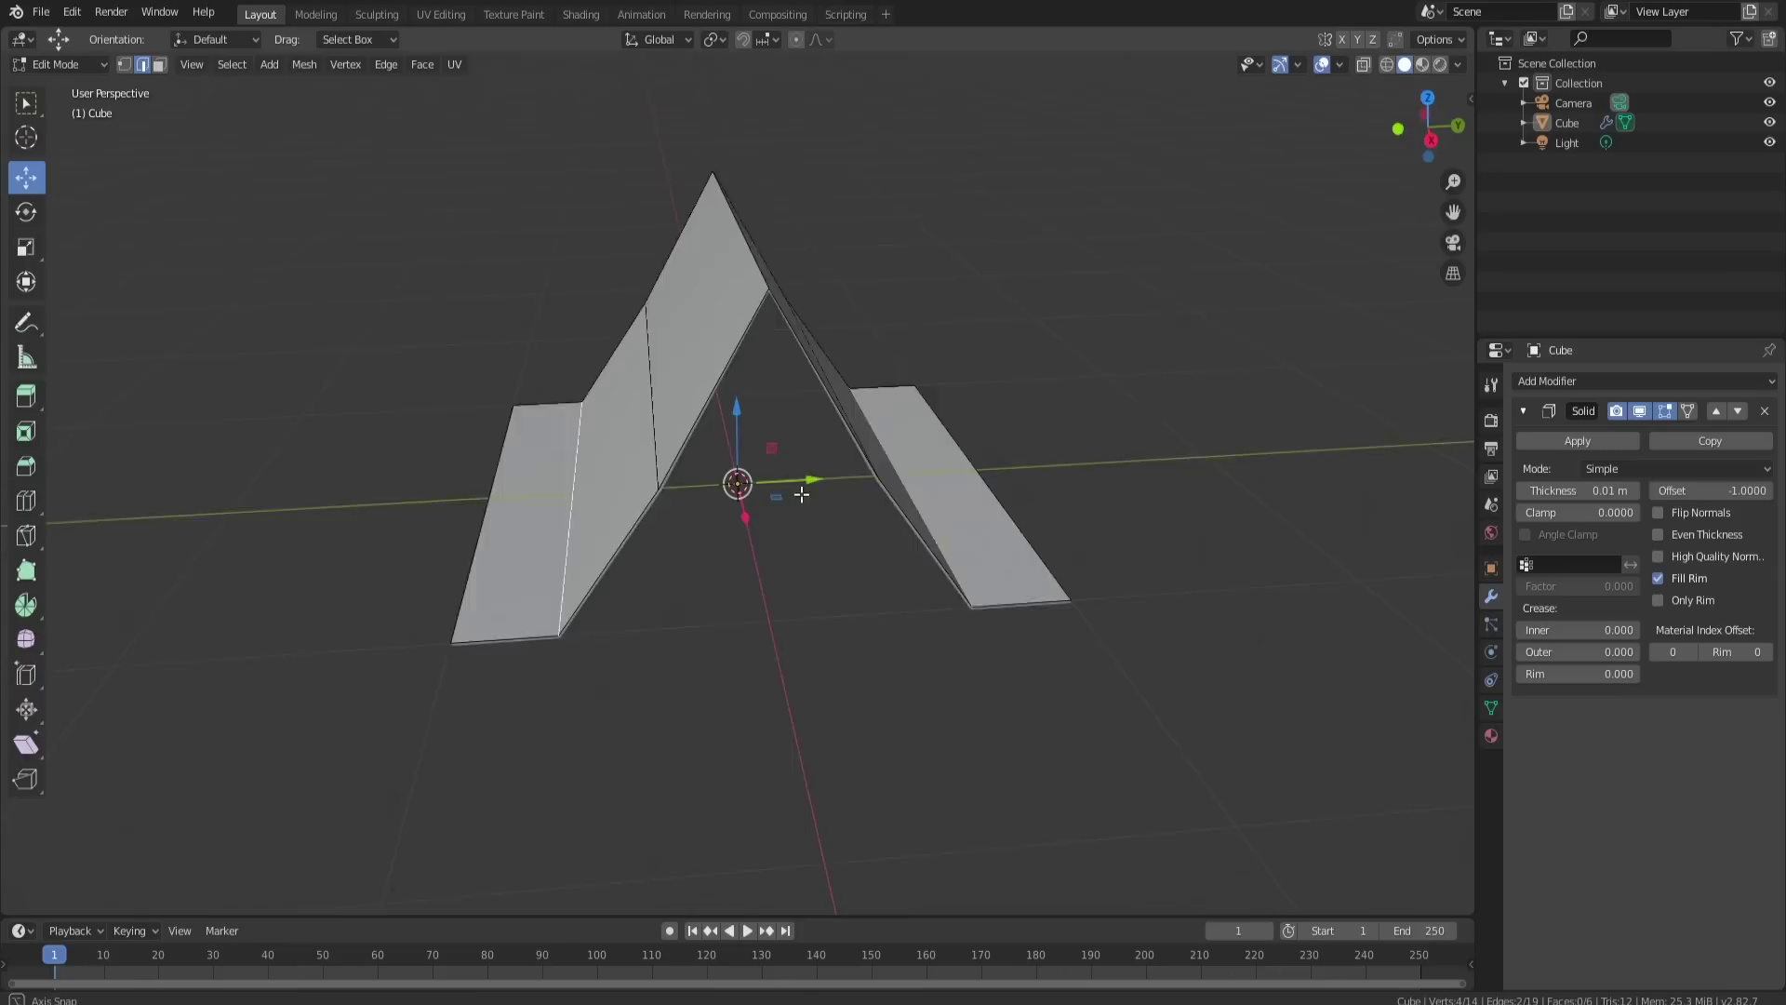
middle_drag(801, 494, 752, 436)
key(g)
key(z)
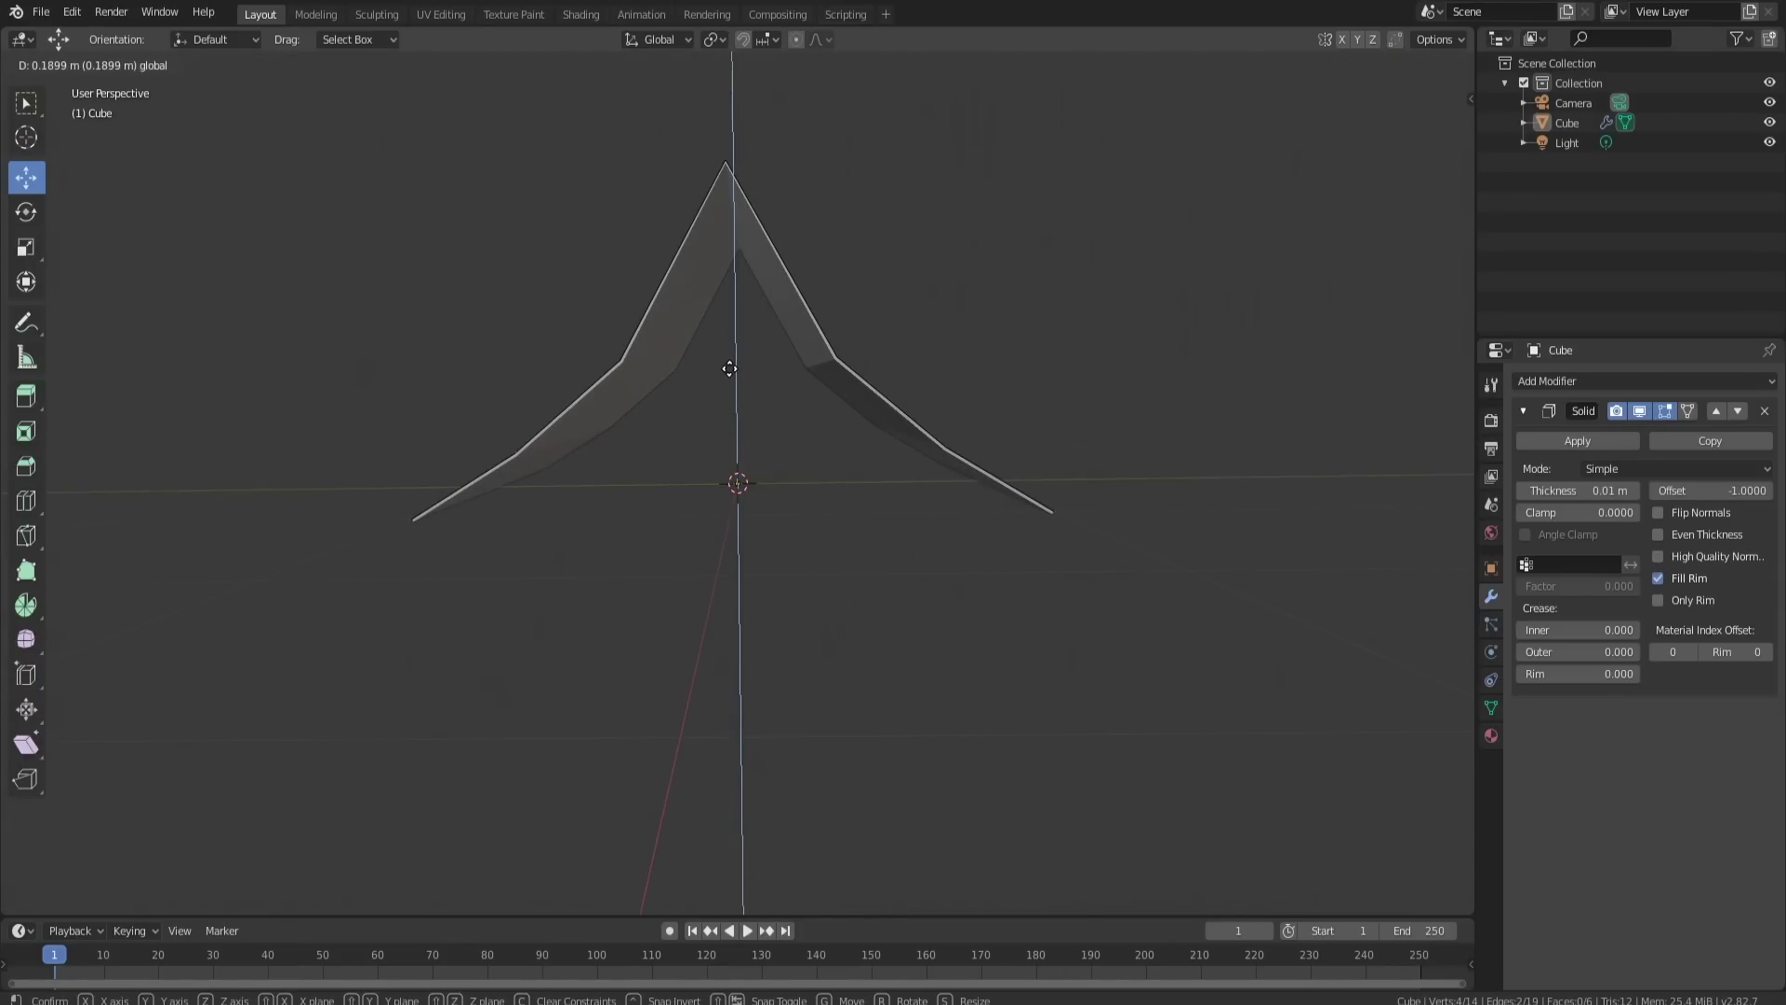
click(915, 323)
Step: Move the two edges nearest the ridge further up along Z to straighten the upper slopes
middle_drag(914, 323, 716, 328)
key(g)
key(z)
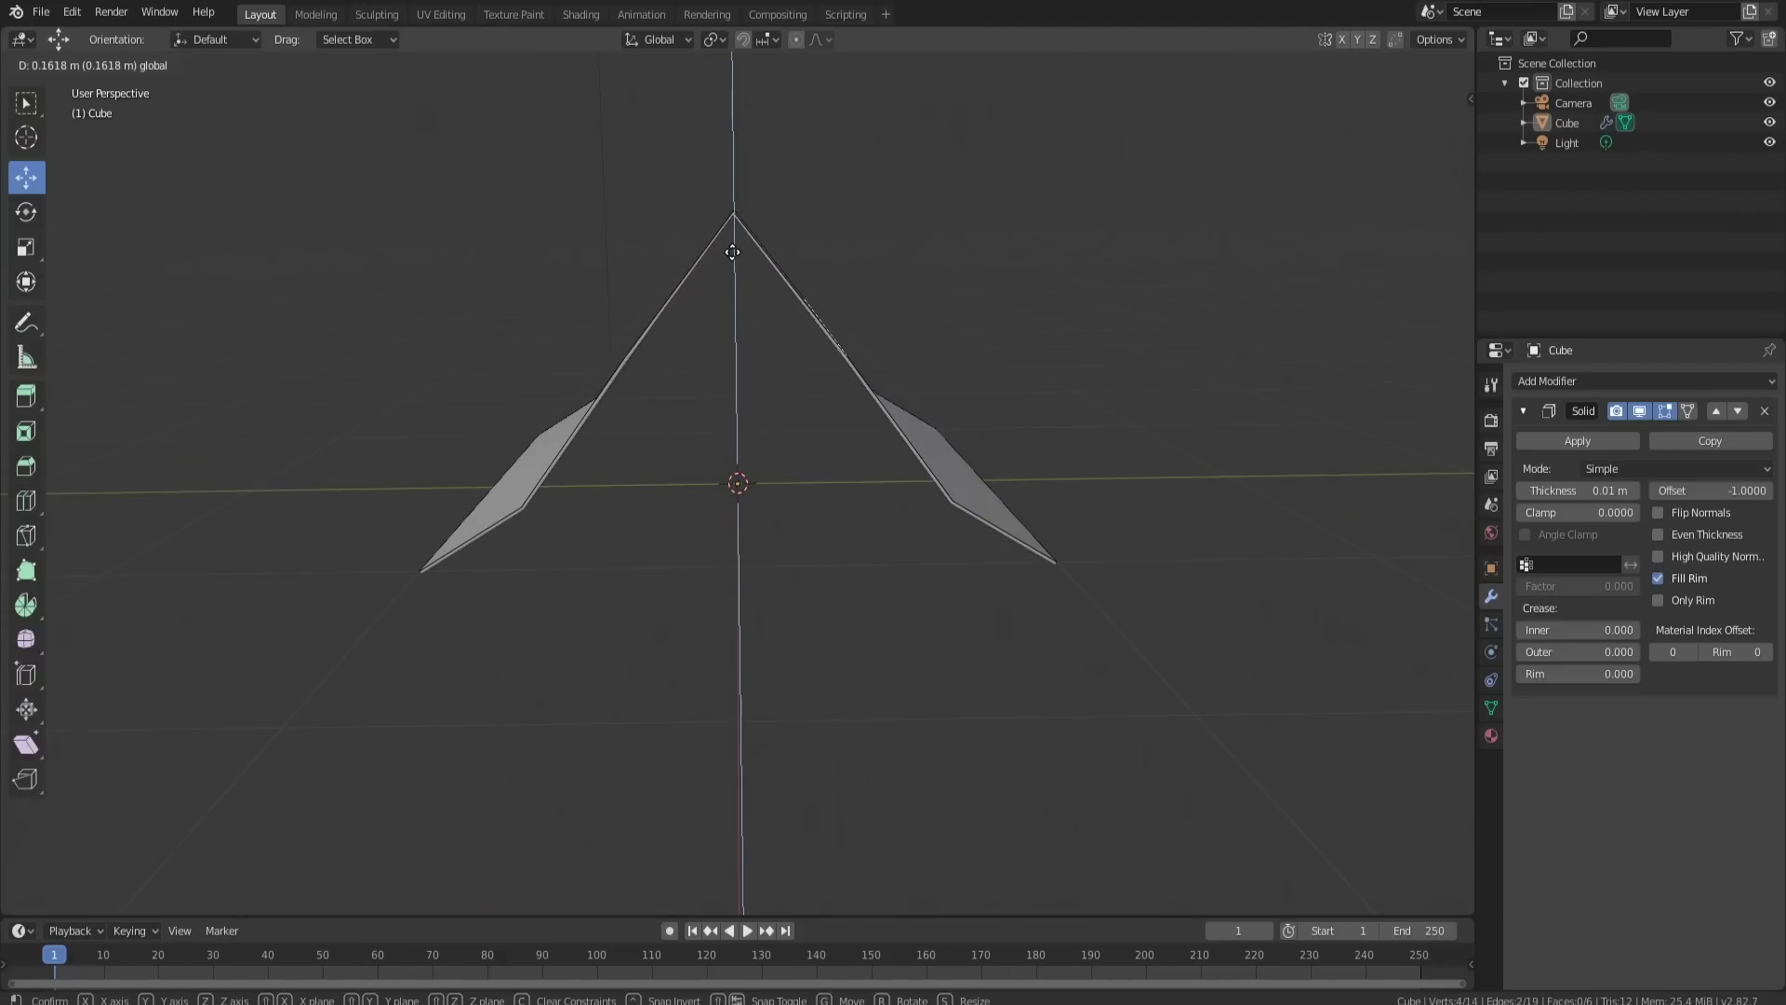
click(726, 267)
Step: Select the lower fold edge on each slope and raise both slightly along Z to smooth the curve
mouse_move(818, 292)
middle_down()
mouse_move(1036, 338)
mouse_move(1058, 321)
mouse_move(1016, 326)
mouse_move(834, 255)
mouse_move(783, 296)
middle_up()
click(888, 495)
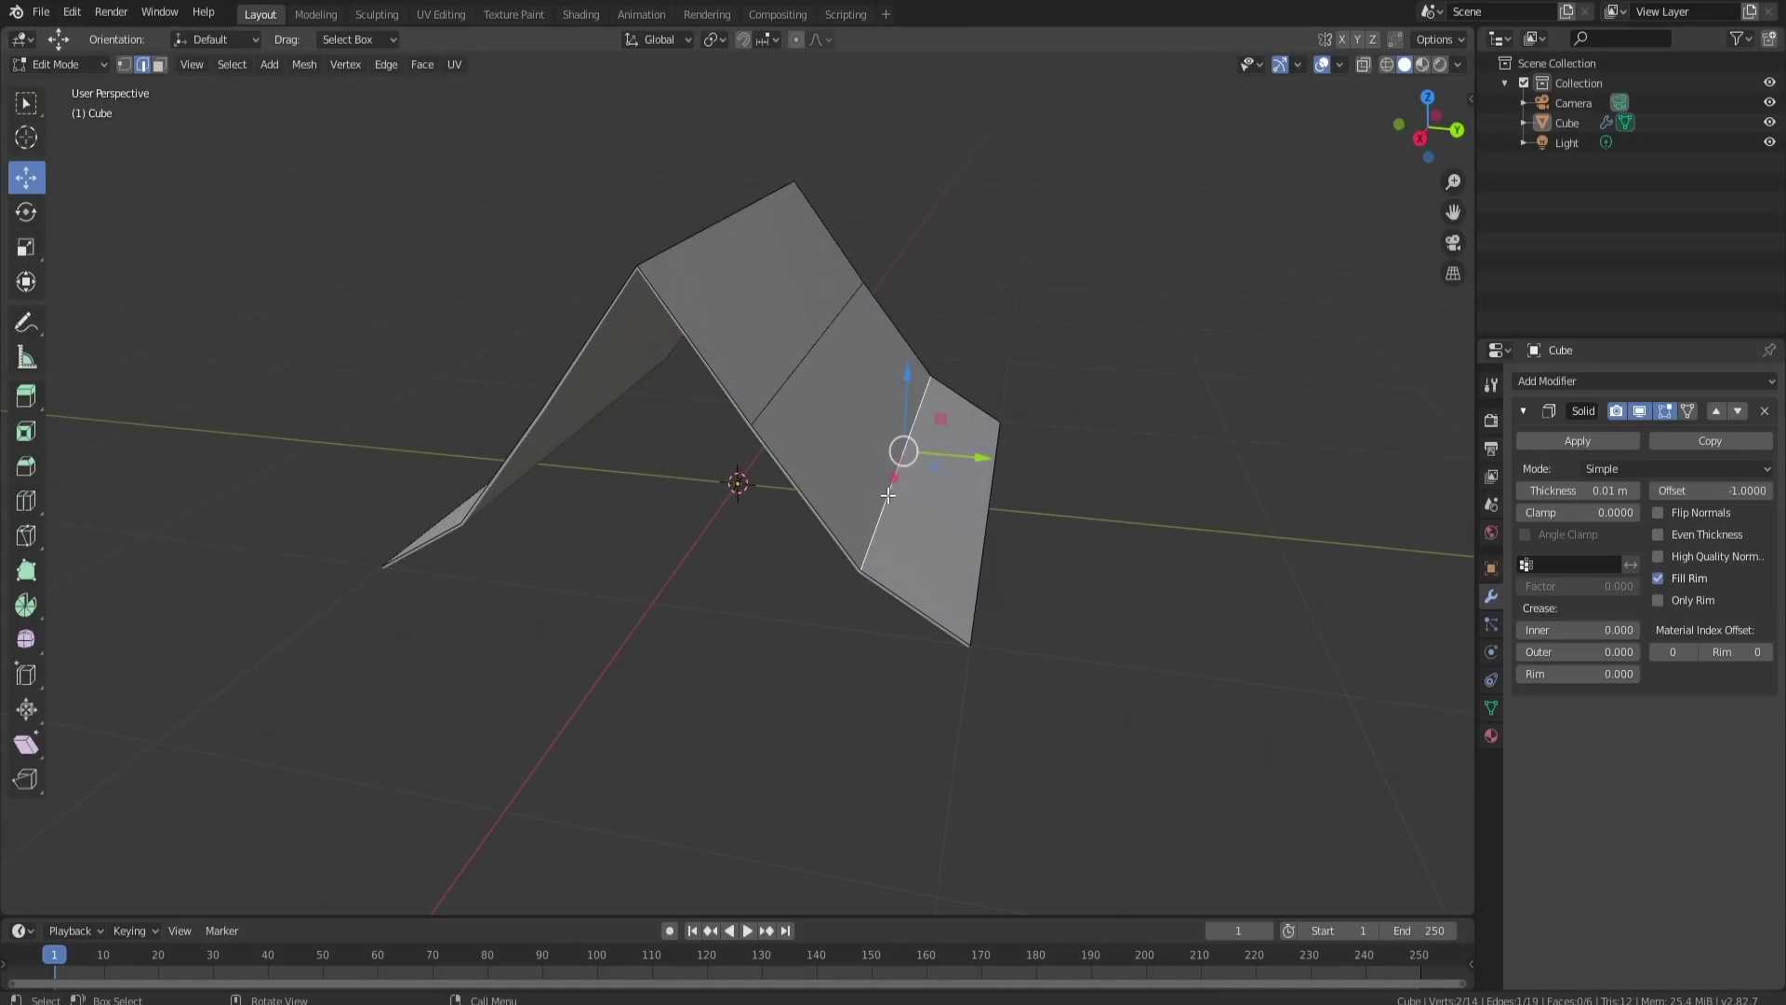
middle_drag(887, 495, 984, 470)
shift+click(616, 491)
middle_drag(842, 479, 856, 428)
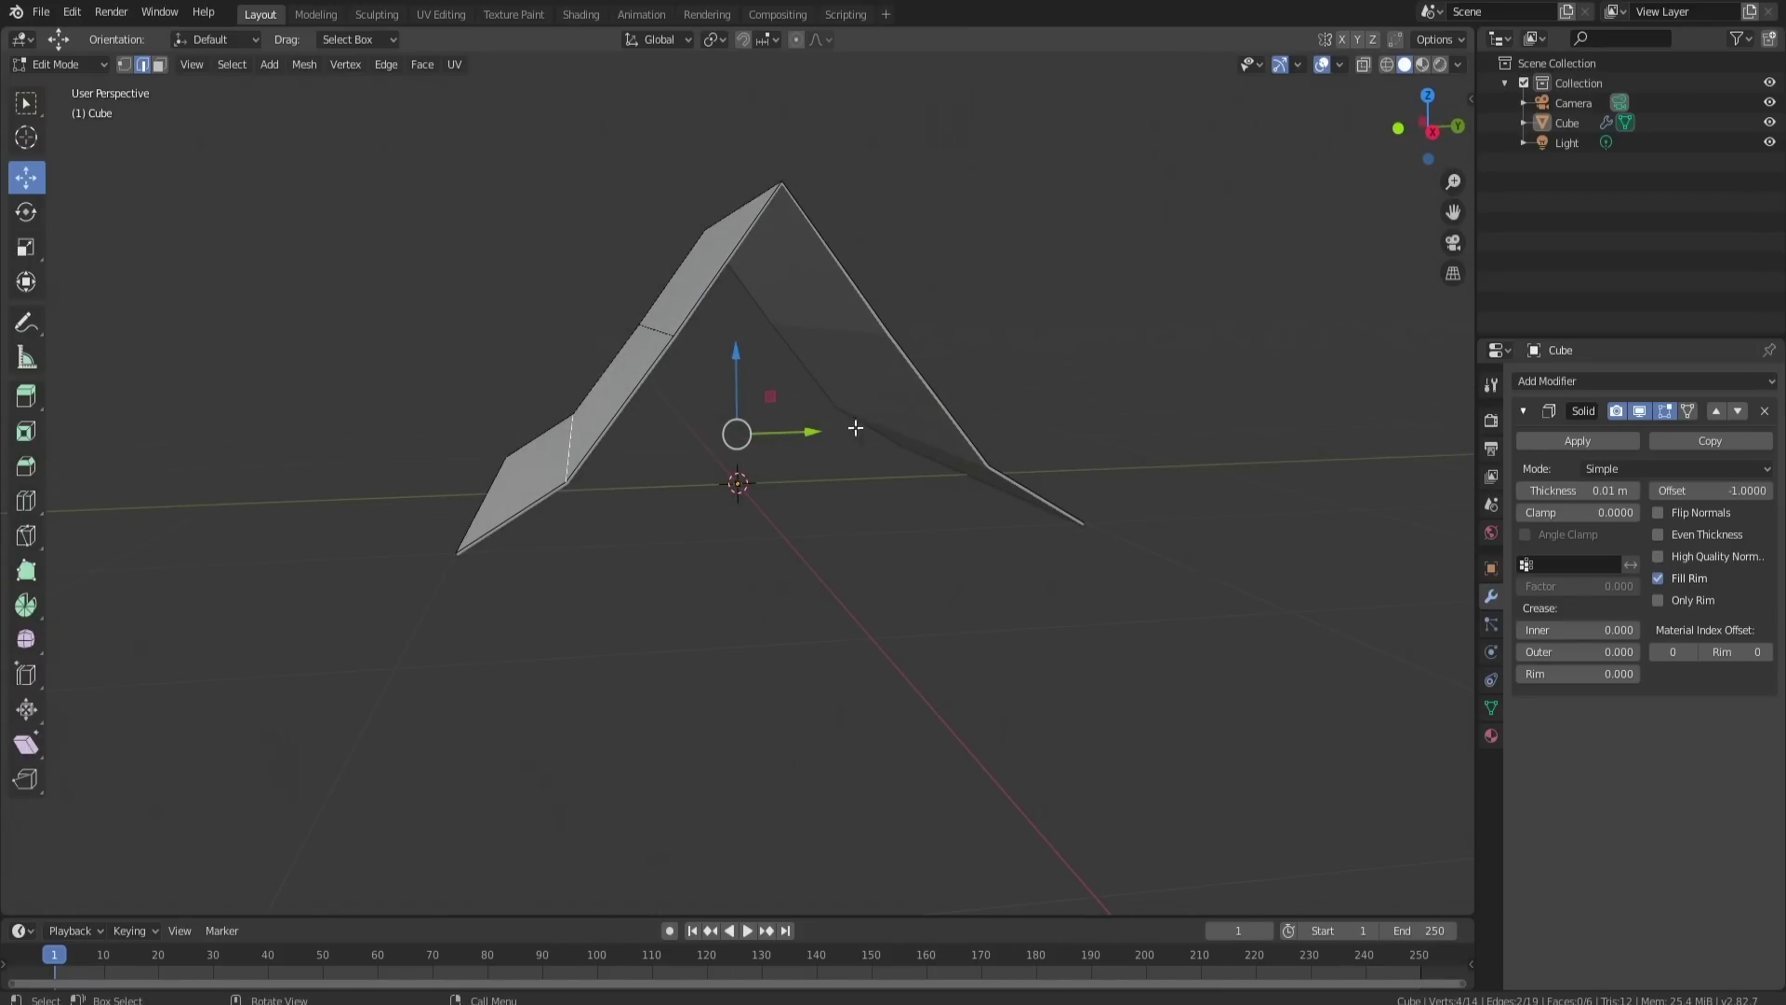
key(g)
key(z)
click(626, 328)
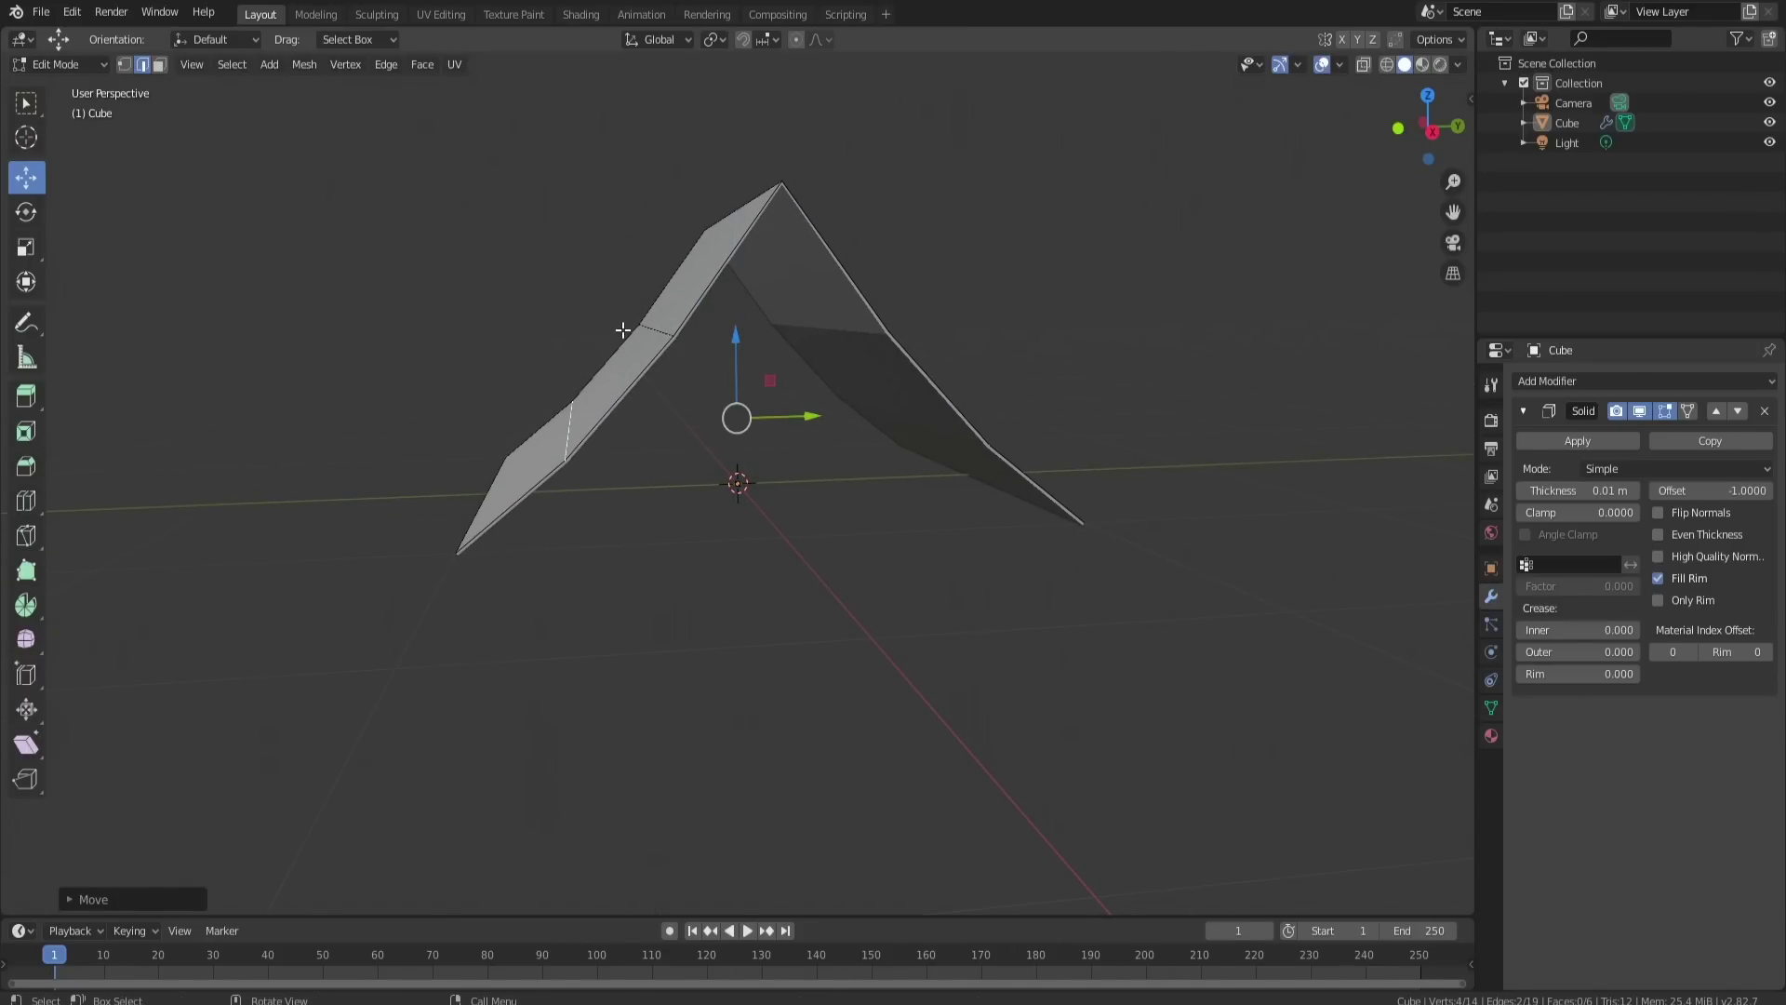
Step: Select the upper fold edge on each slope and scale the pair to about 0.79 along Y
click(652, 328)
mouse_move(901, 296)
middle_down()
mouse_move(809, 335)
mouse_move(917, 350)
mouse_move(918, 320)
middle_up()
shift+click(742, 387)
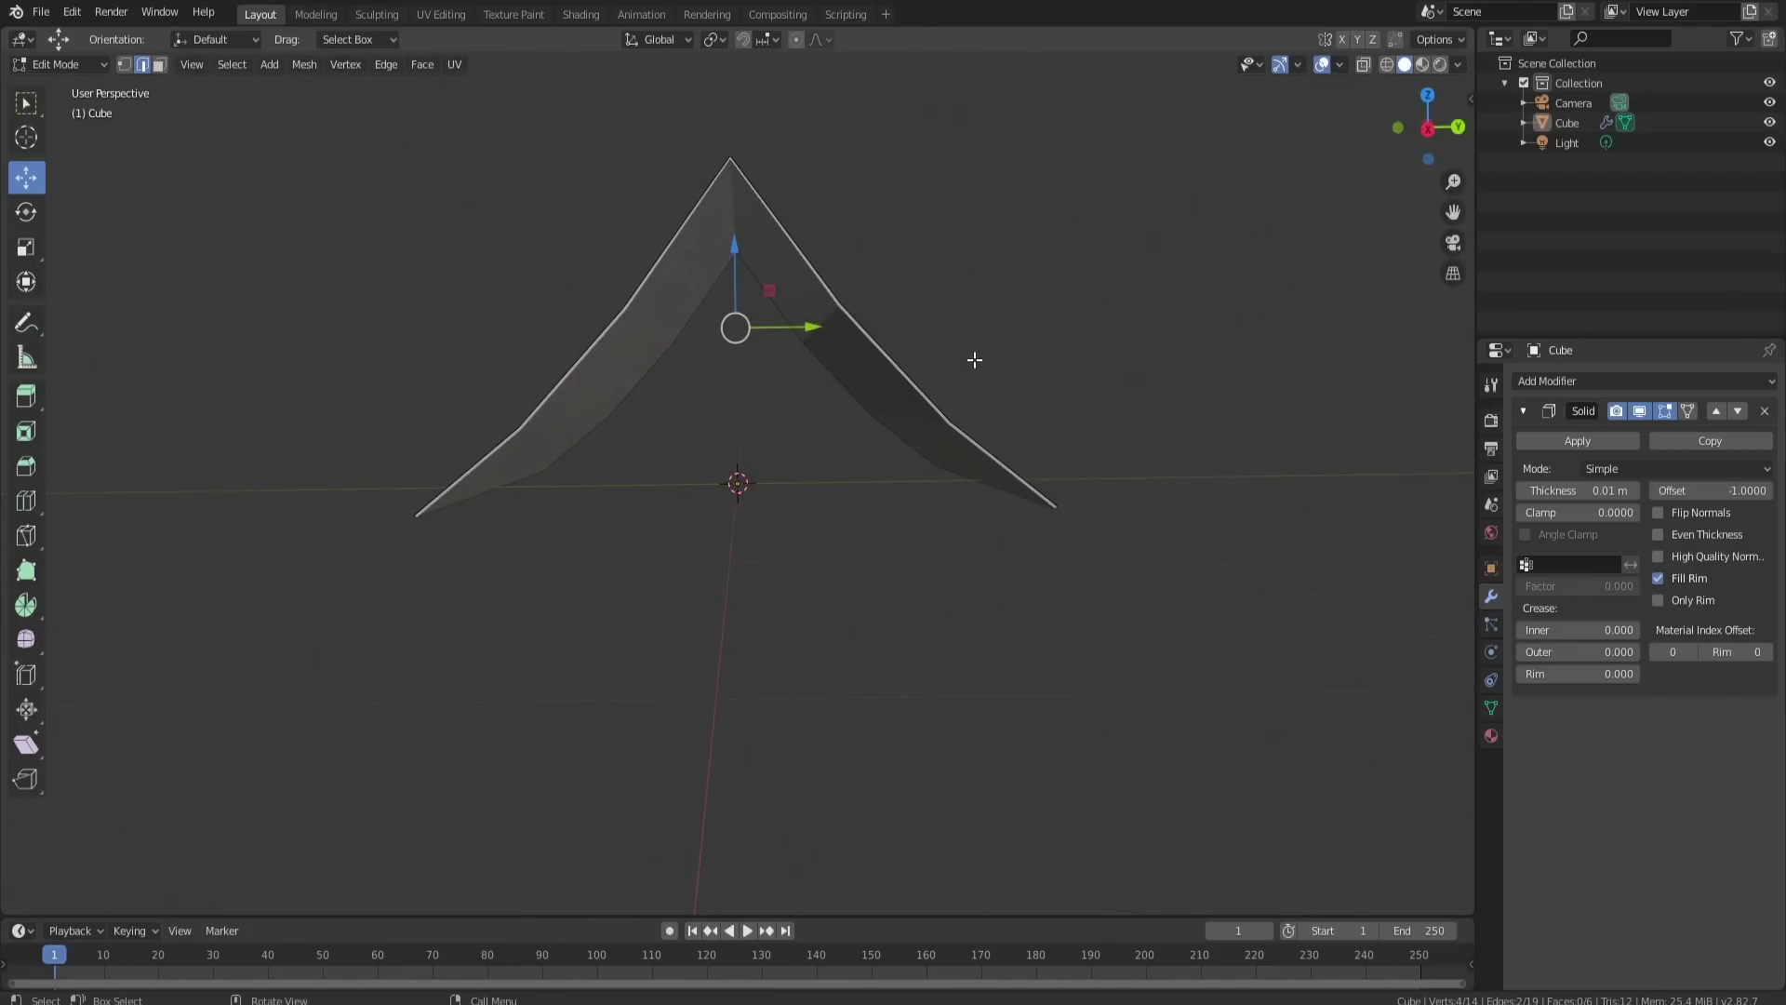
key(s)
key(y)
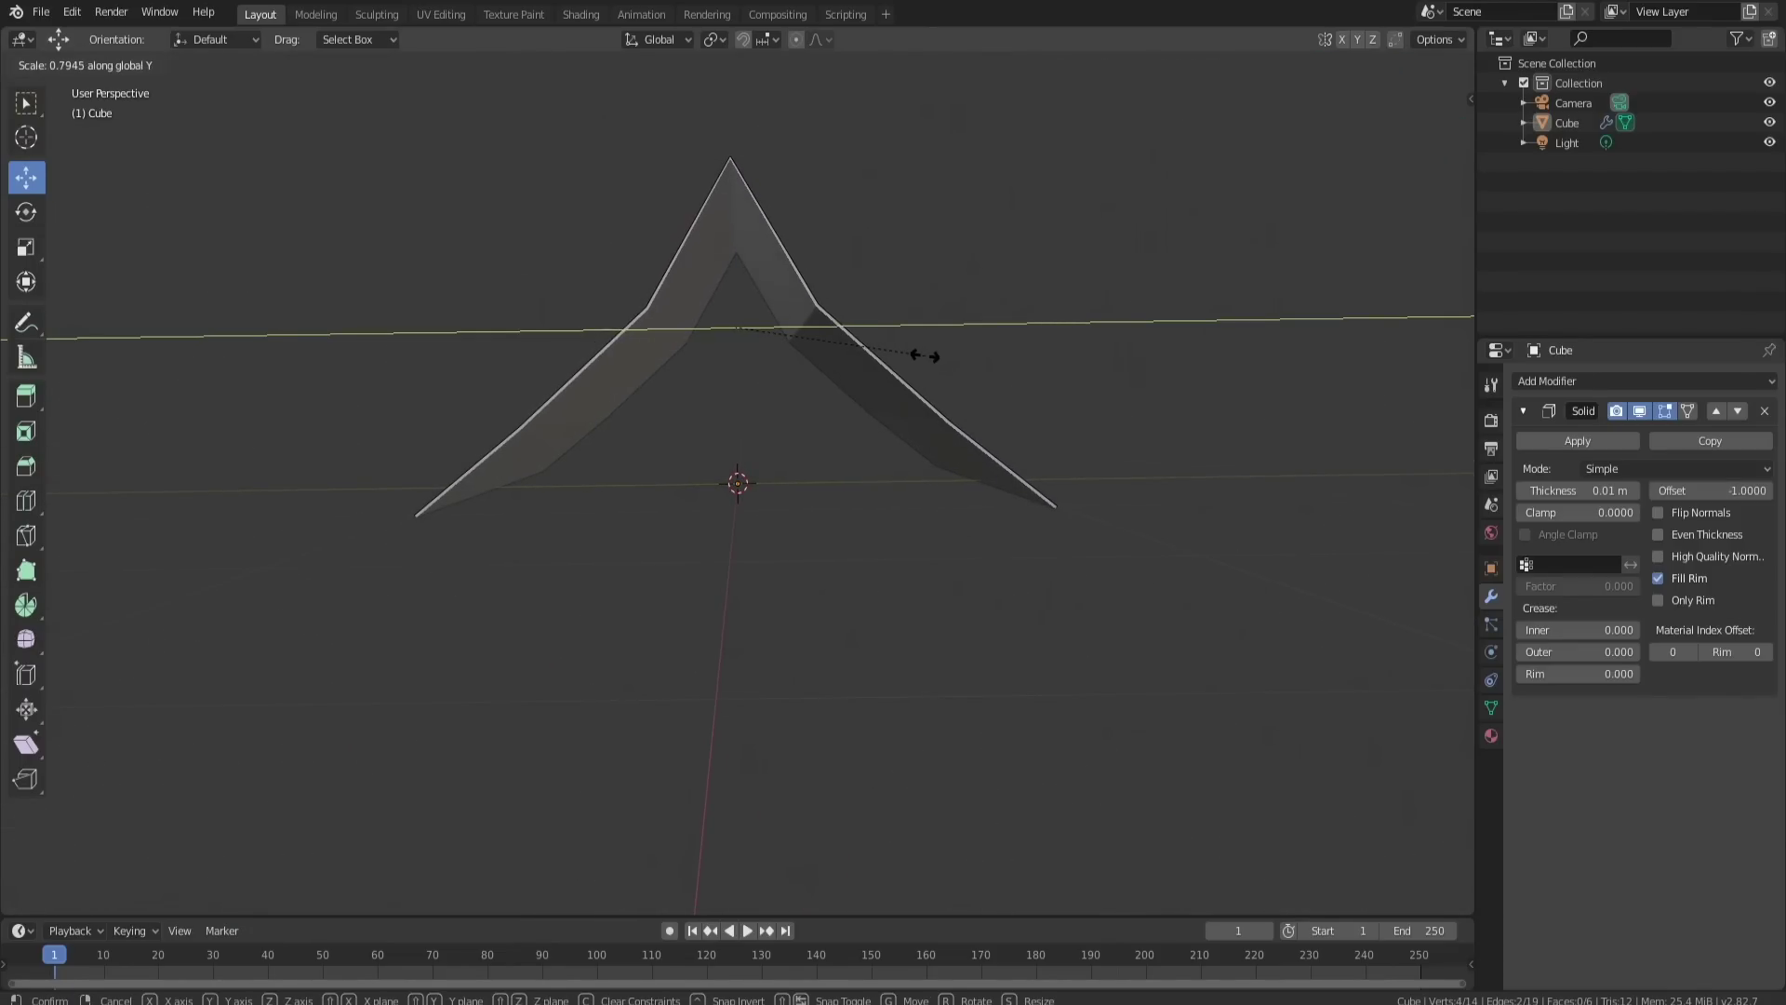
click(925, 357)
Step: Select the lower fold edge on each slope and scale the pair closer together along Y
middle_drag(925, 357, 1085, 372)
click(919, 453)
shift+click(665, 472)
middle_drag(665, 472, 1072, 458)
key(s)
key(y)
click(996, 443)
key(s)
key(y)
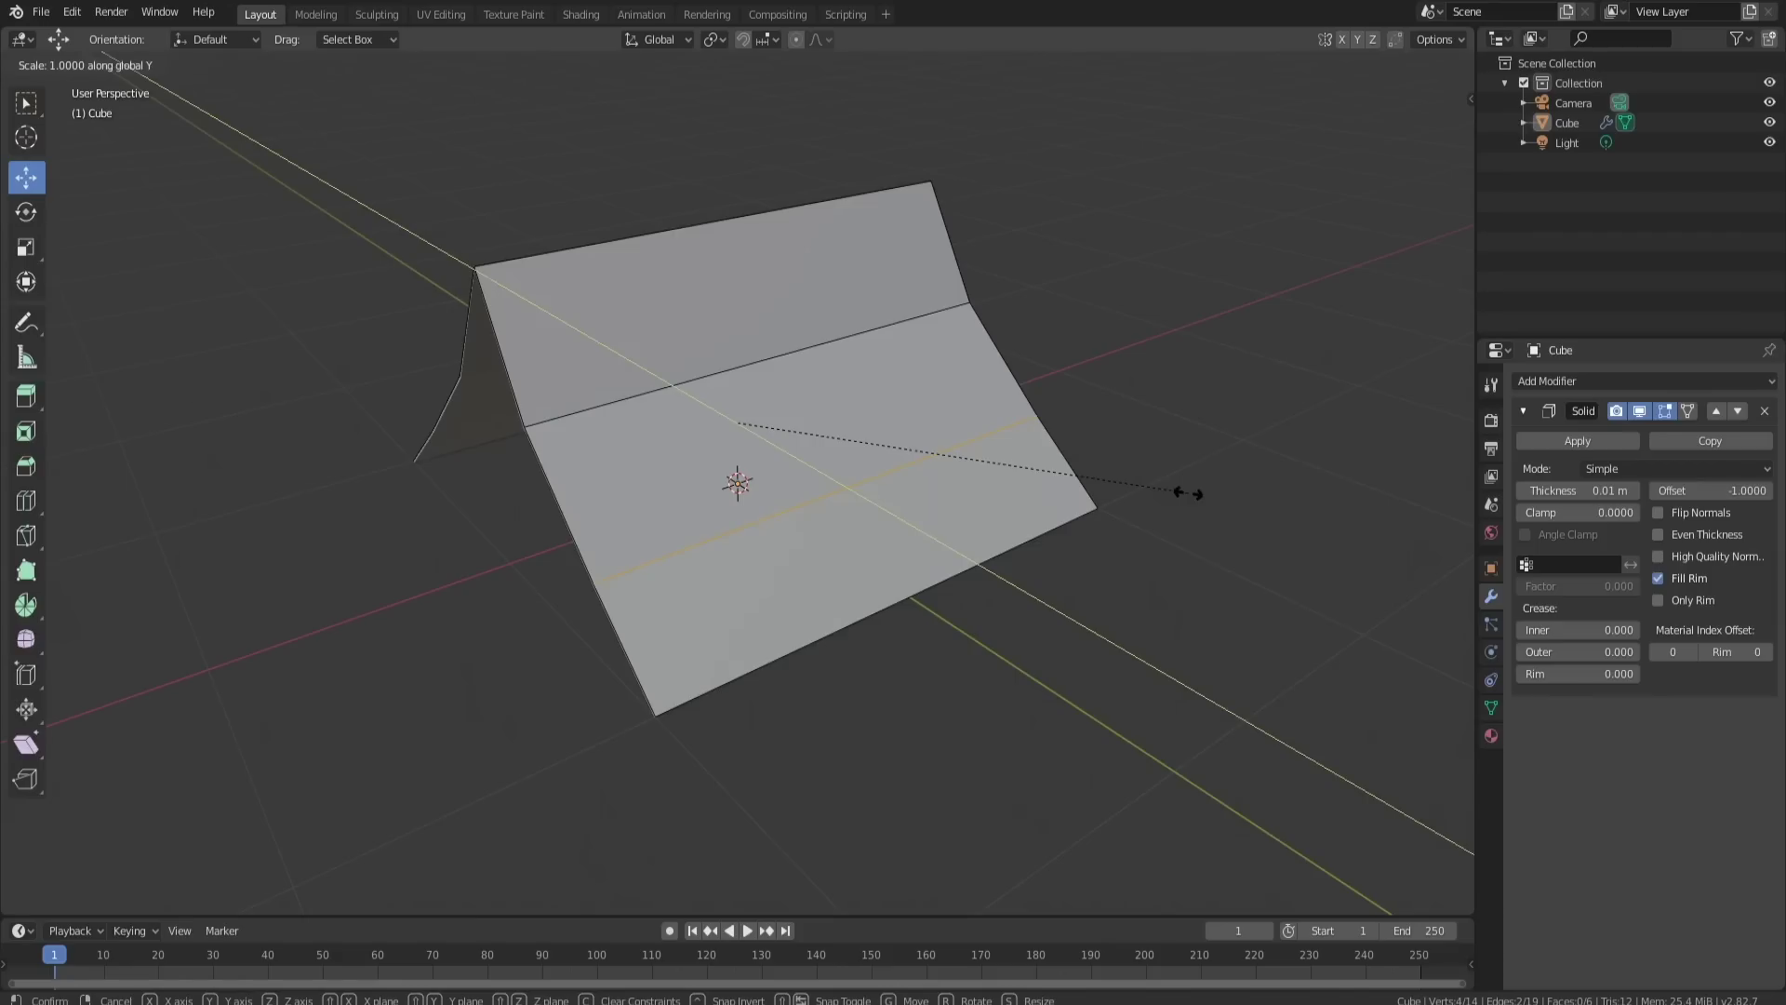
click(1092, 482)
Step: Select the bottom edge of each slope and scale the pair closer together along Y to steepen the lowest panels
middle_drag(1092, 482, 1154, 511)
click(974, 534)
shift+click(629, 546)
middle_drag(988, 483, 812, 457)
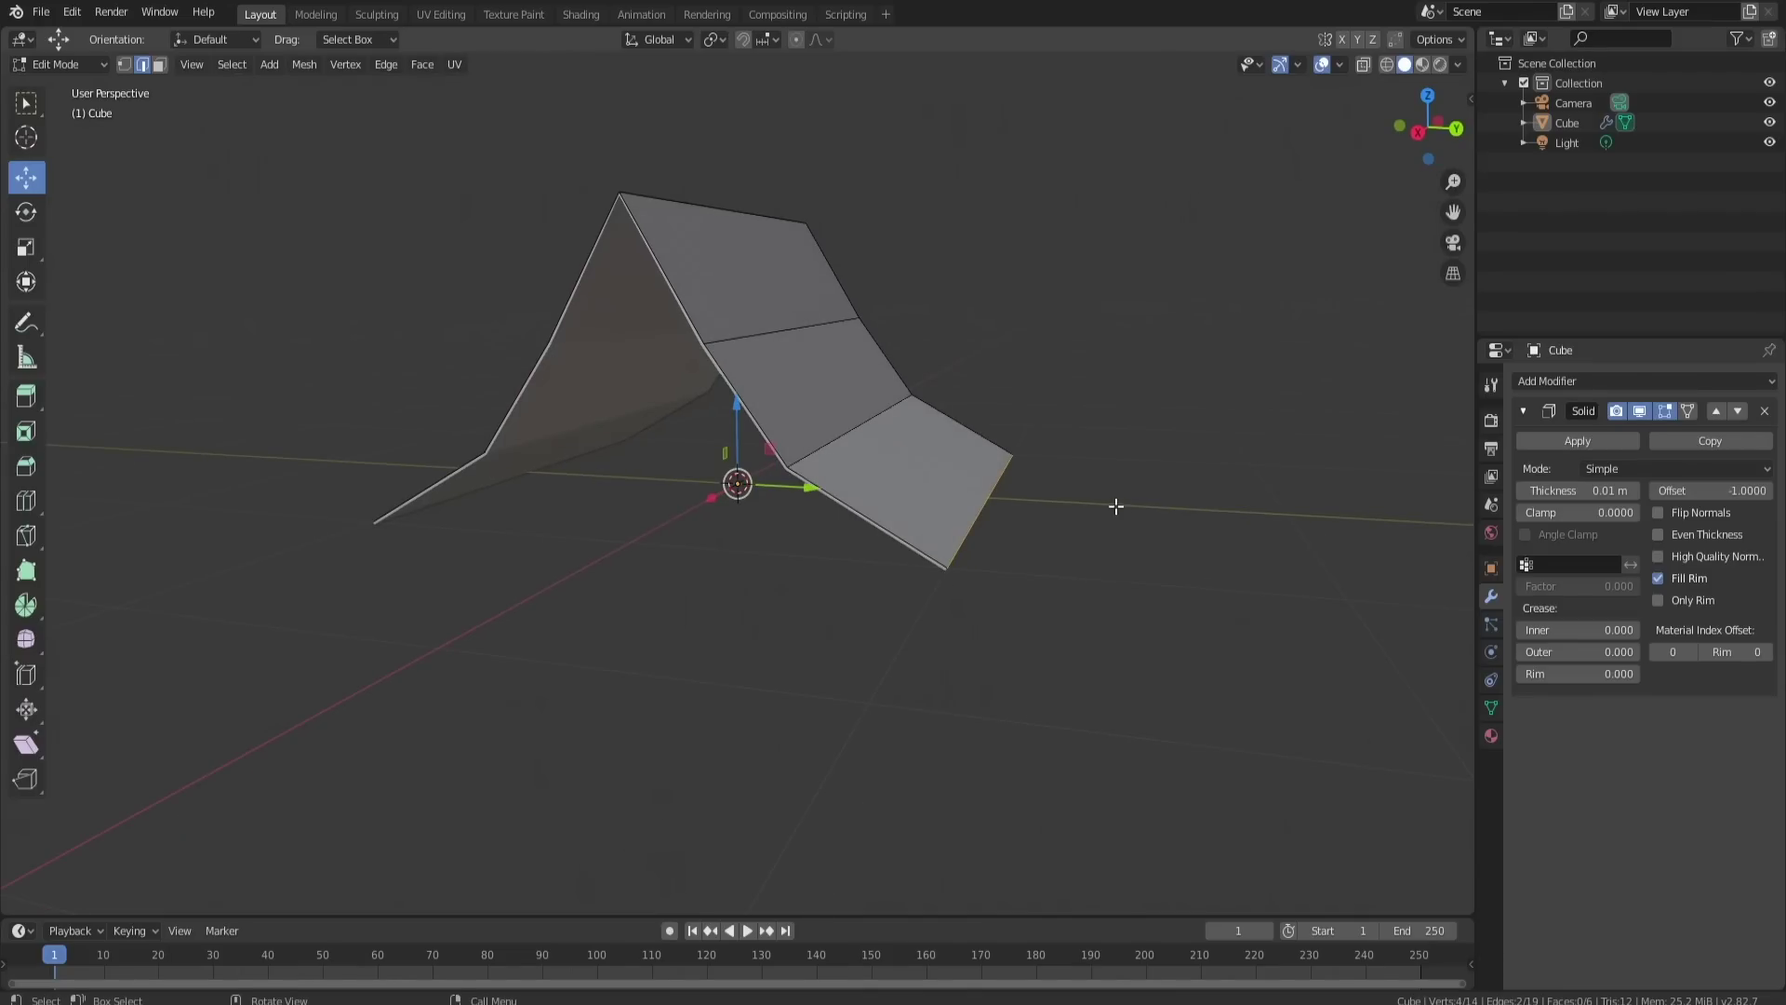
middle_drag(1117, 506, 1145, 494)
key(s)
key(y)
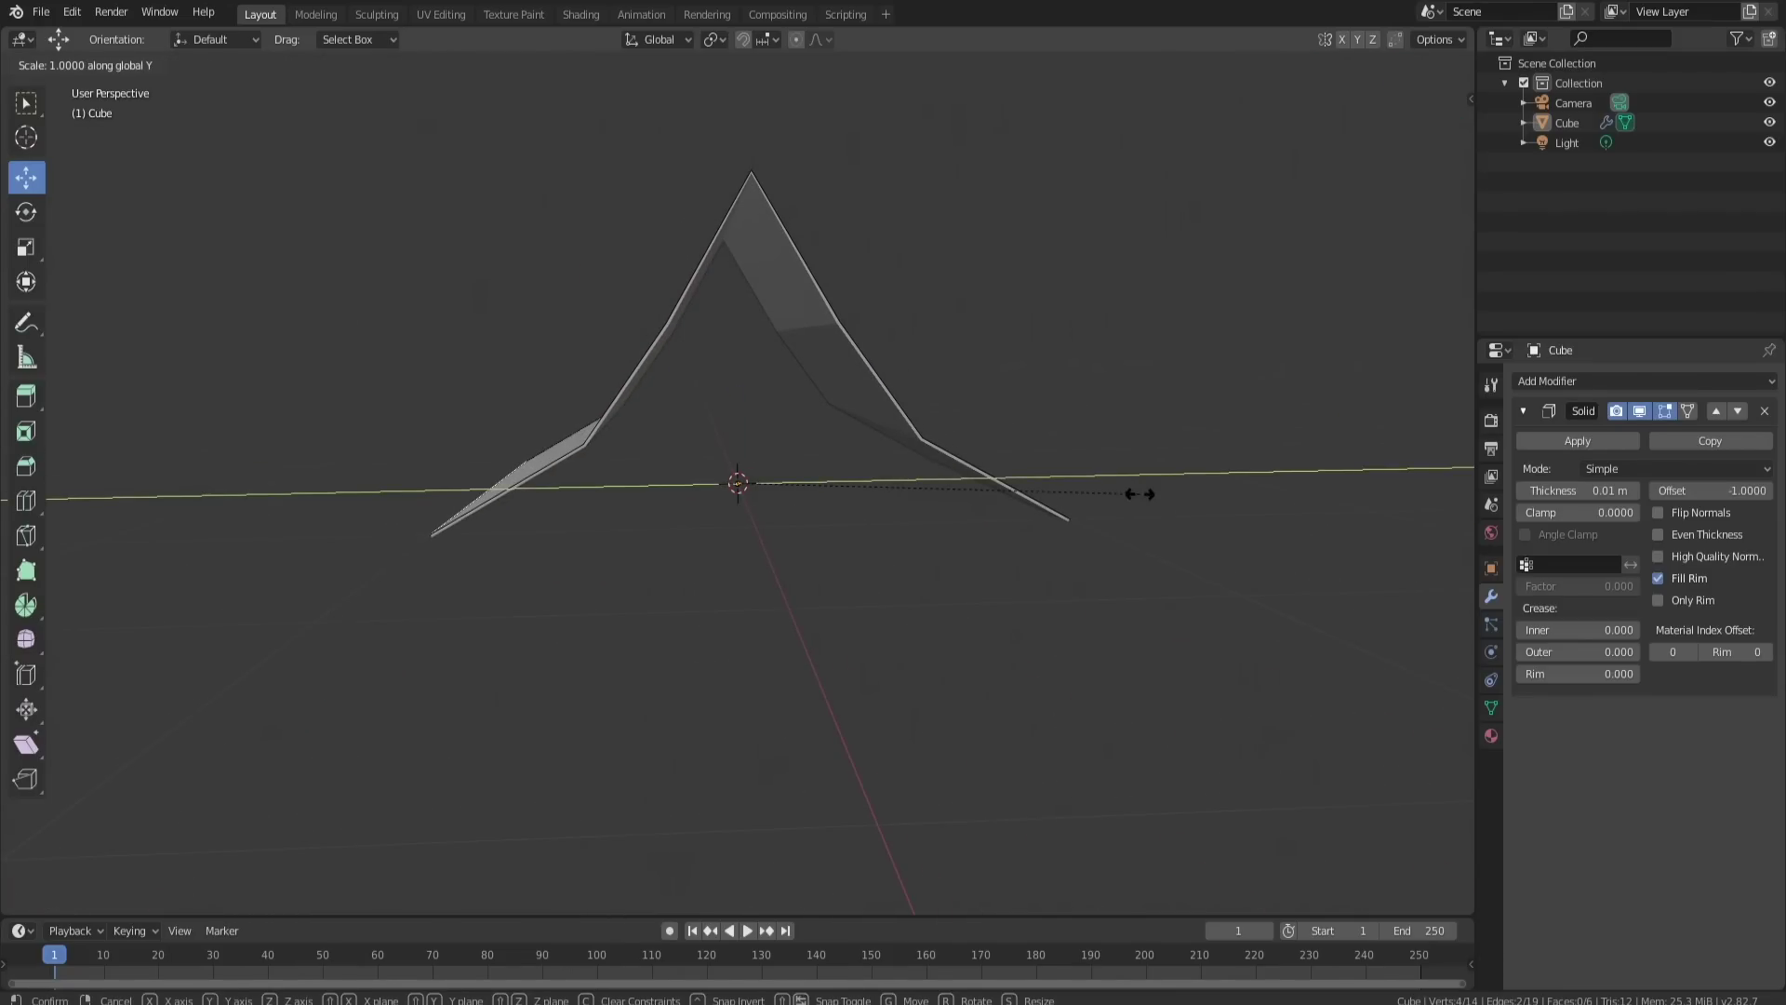
click(1046, 495)
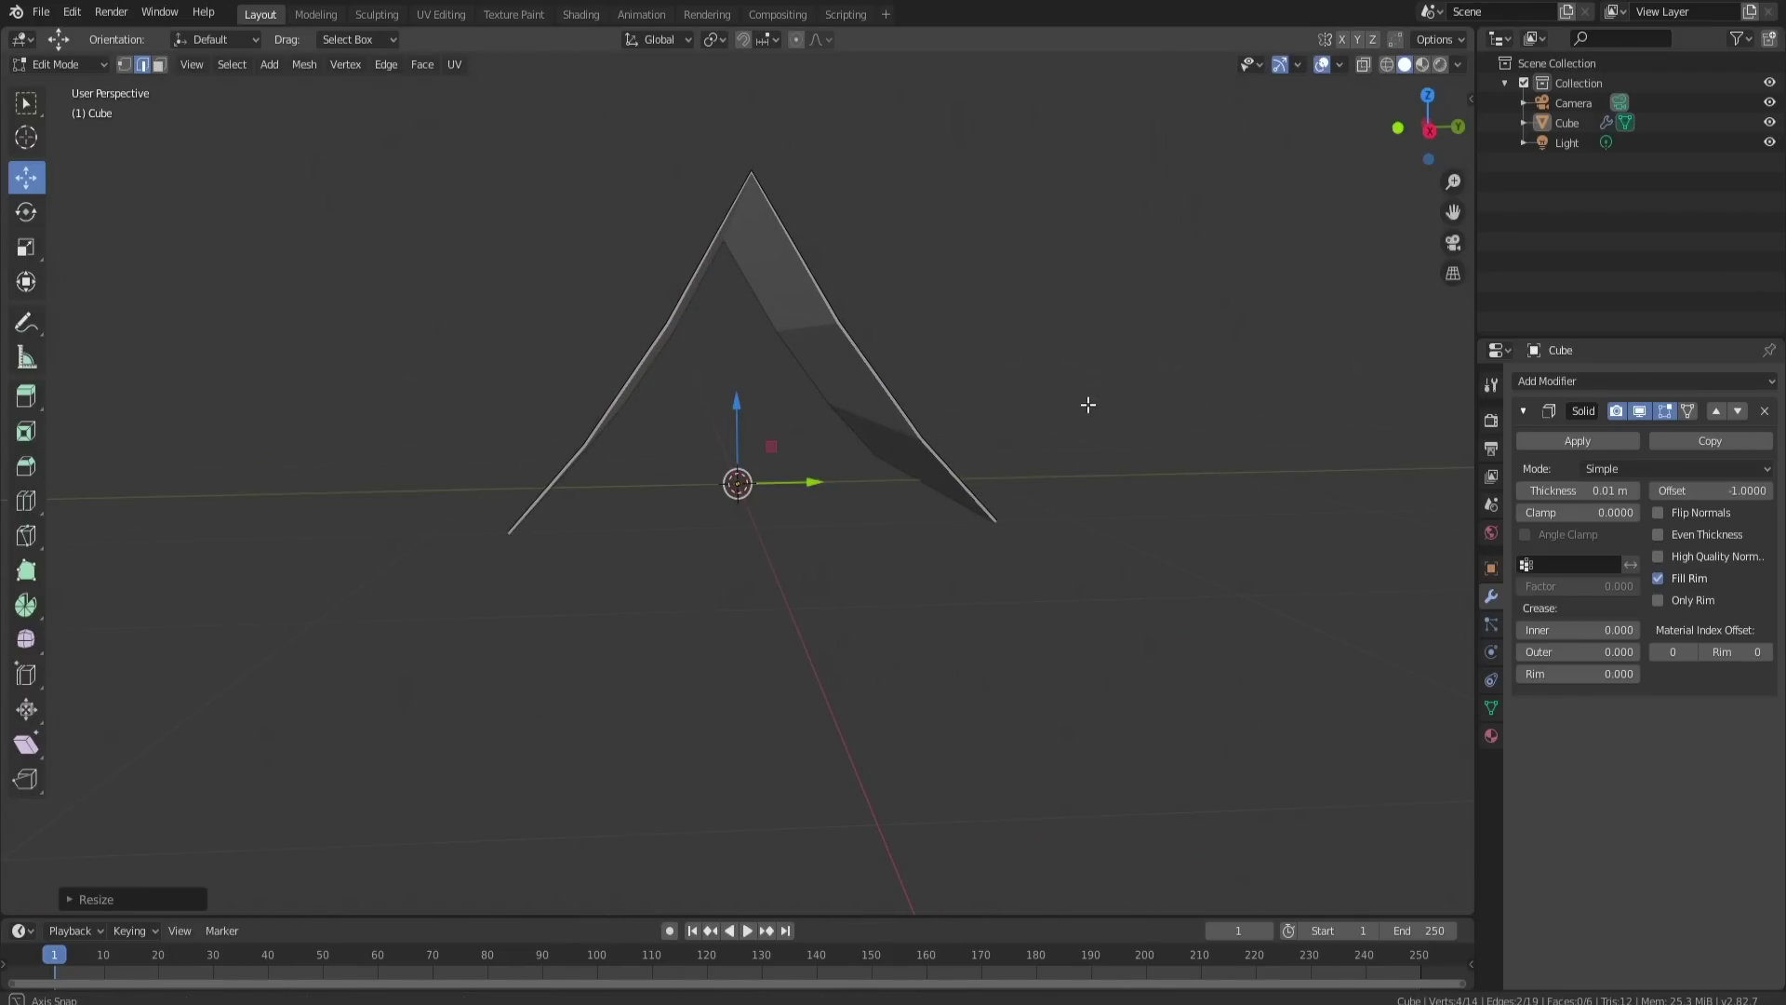
Step: Scale the two bottom edges up uniformly to about 1.05 so the tent base flares outward
middle_drag(1090, 399, 694, 458)
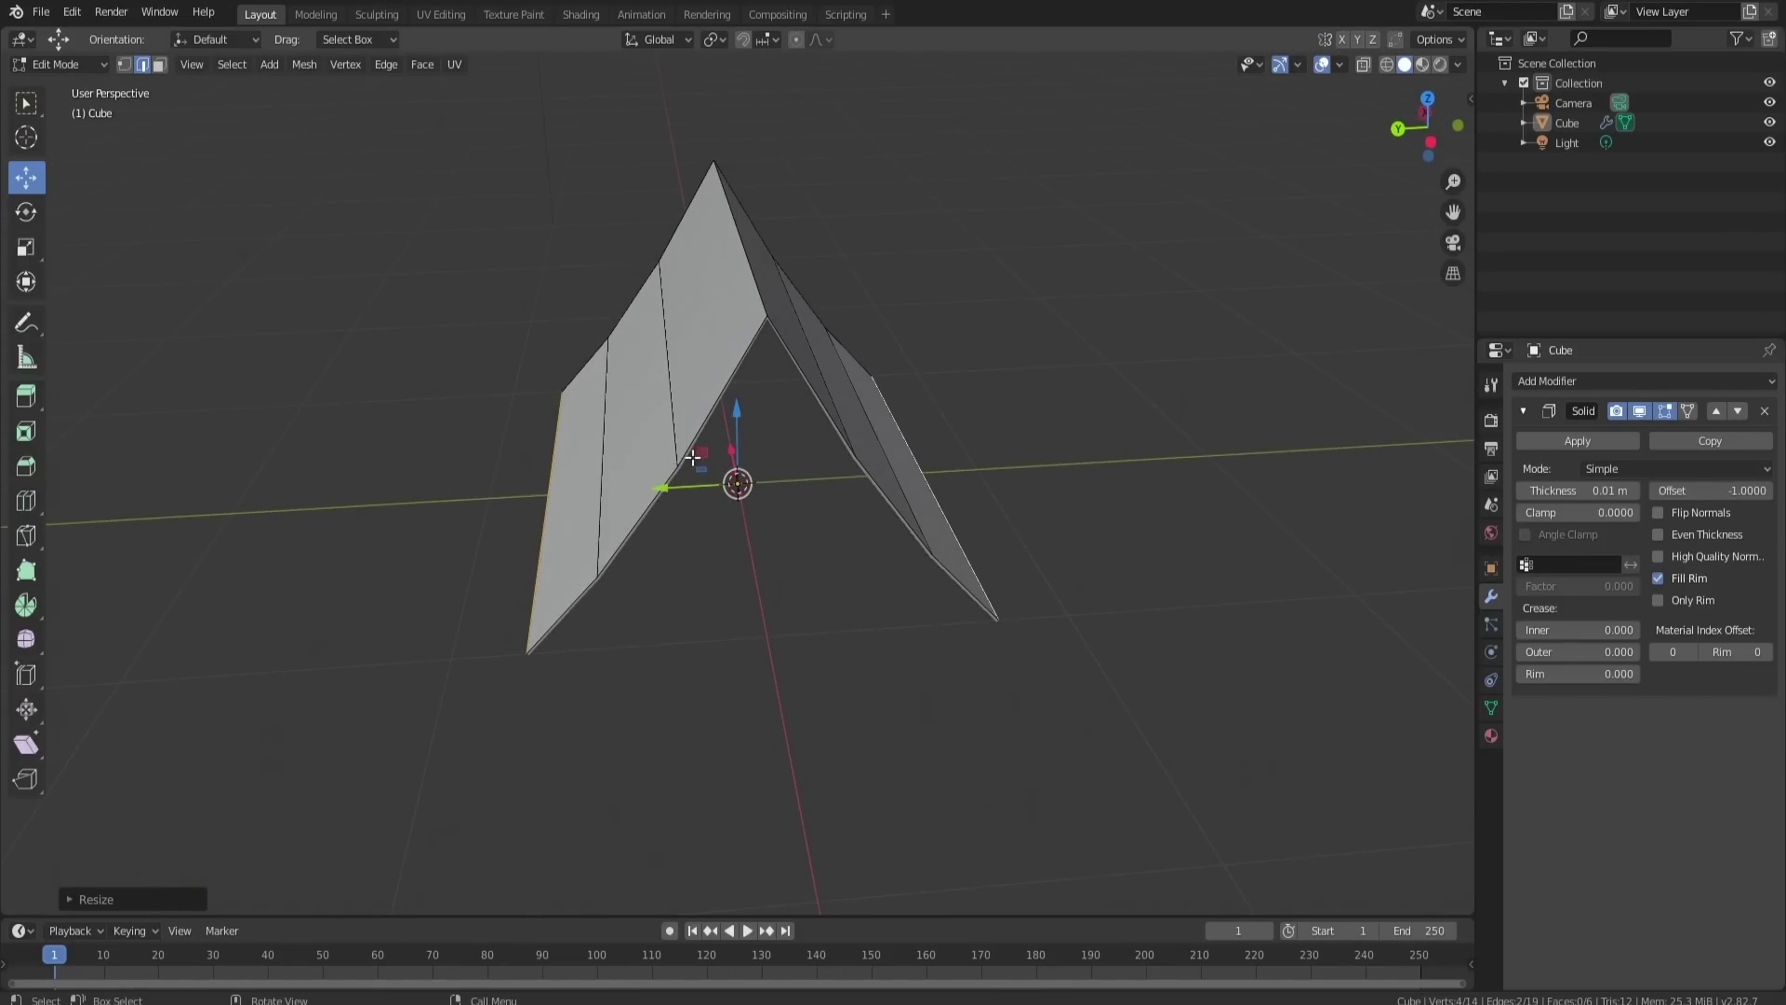
middle_drag(858, 443, 1013, 574)
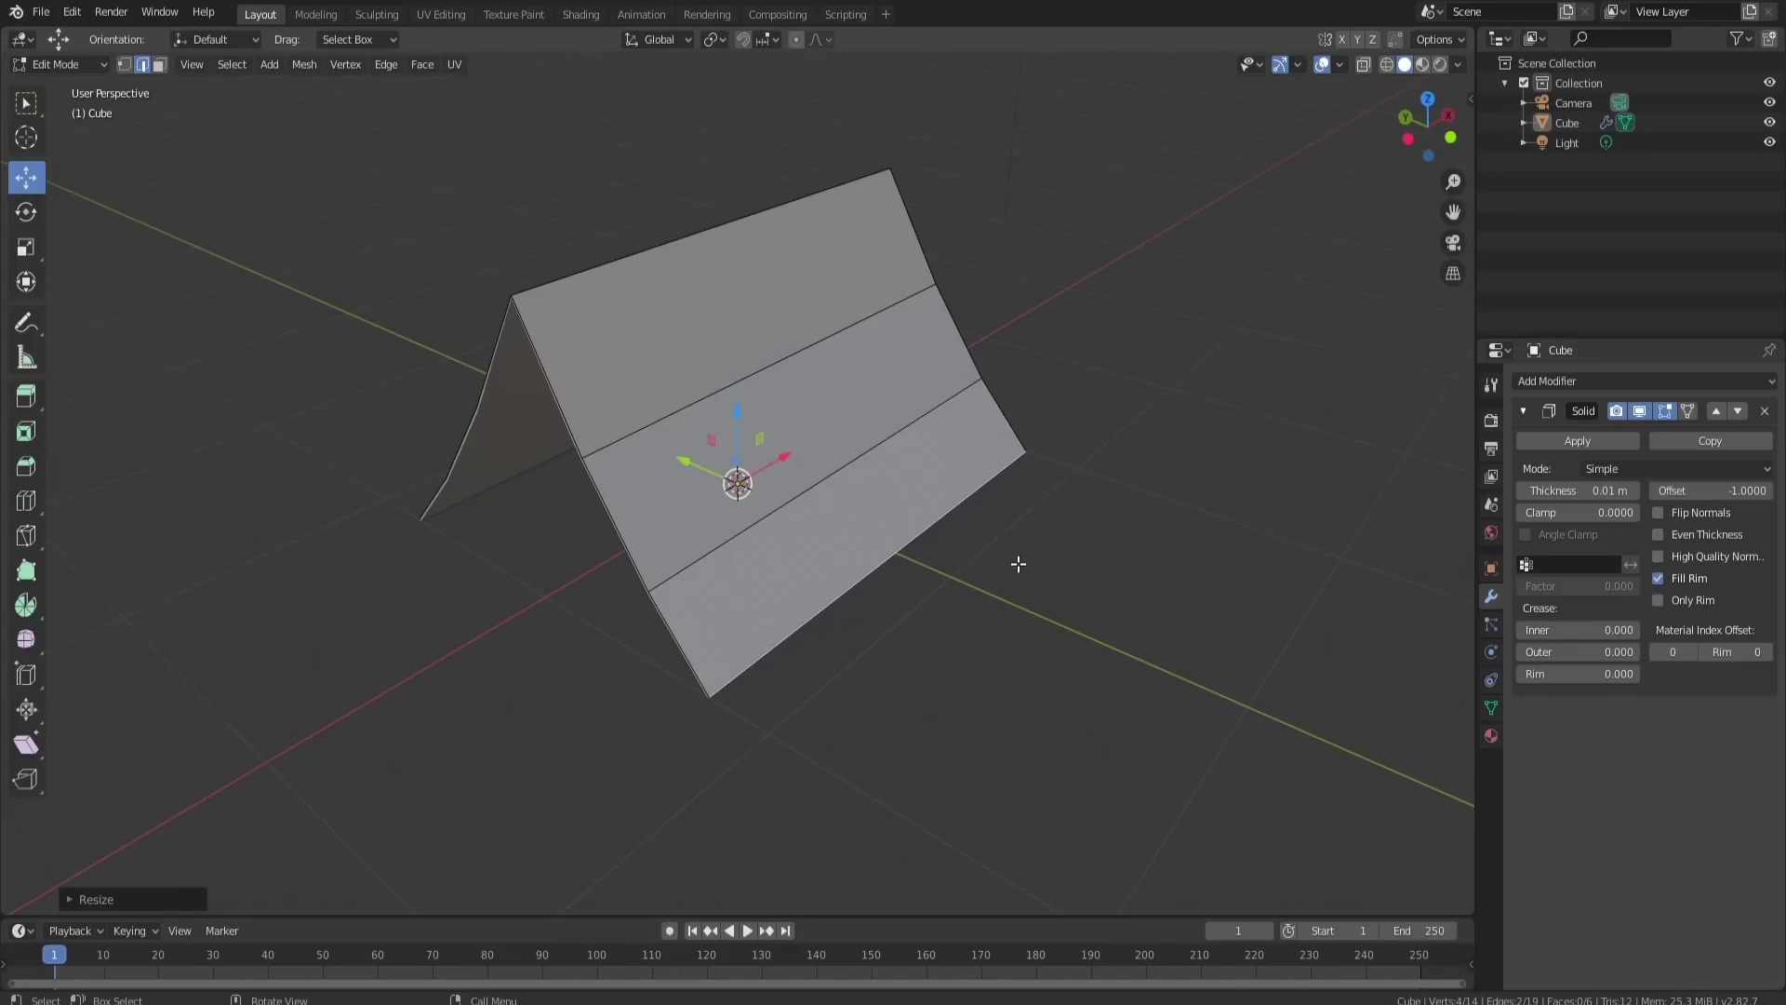
key(s)
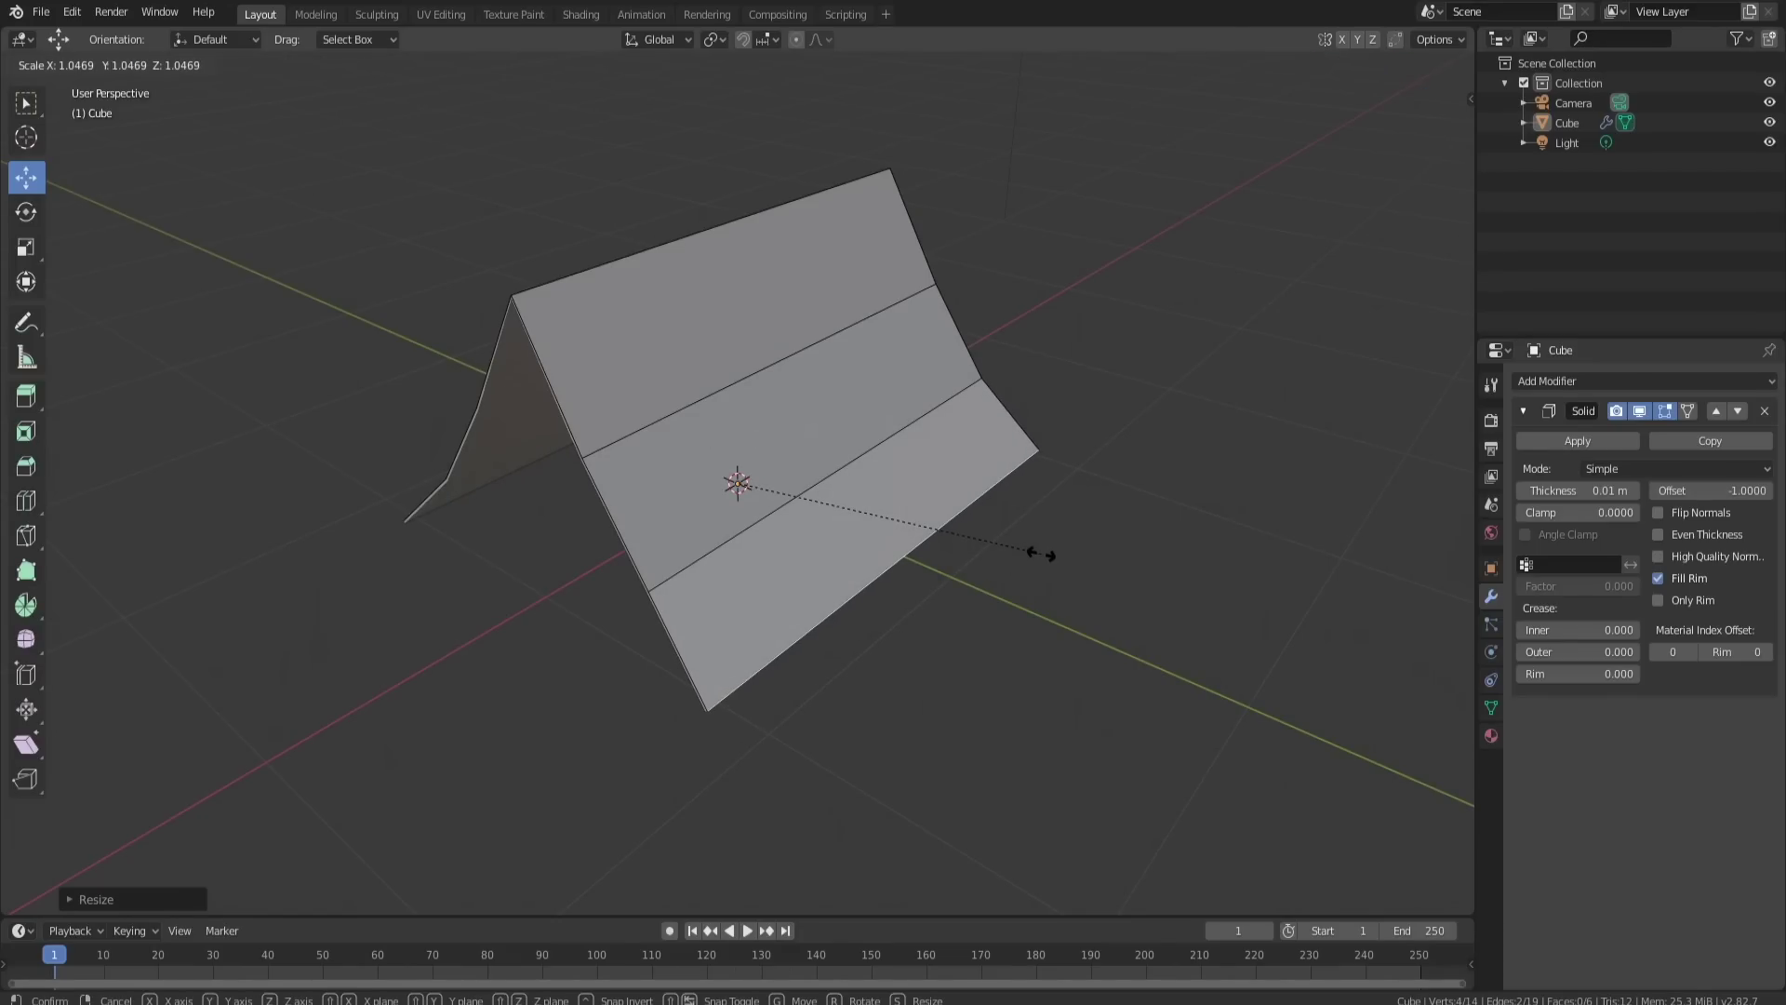
click(1041, 553)
Step: Select the lower fold edge on each slope and scale the pair up slightly on all axes
middle_drag(1039, 551, 935, 530)
click(848, 485)
middle_drag(848, 483, 1079, 513)
key(s)
click(1154, 527)
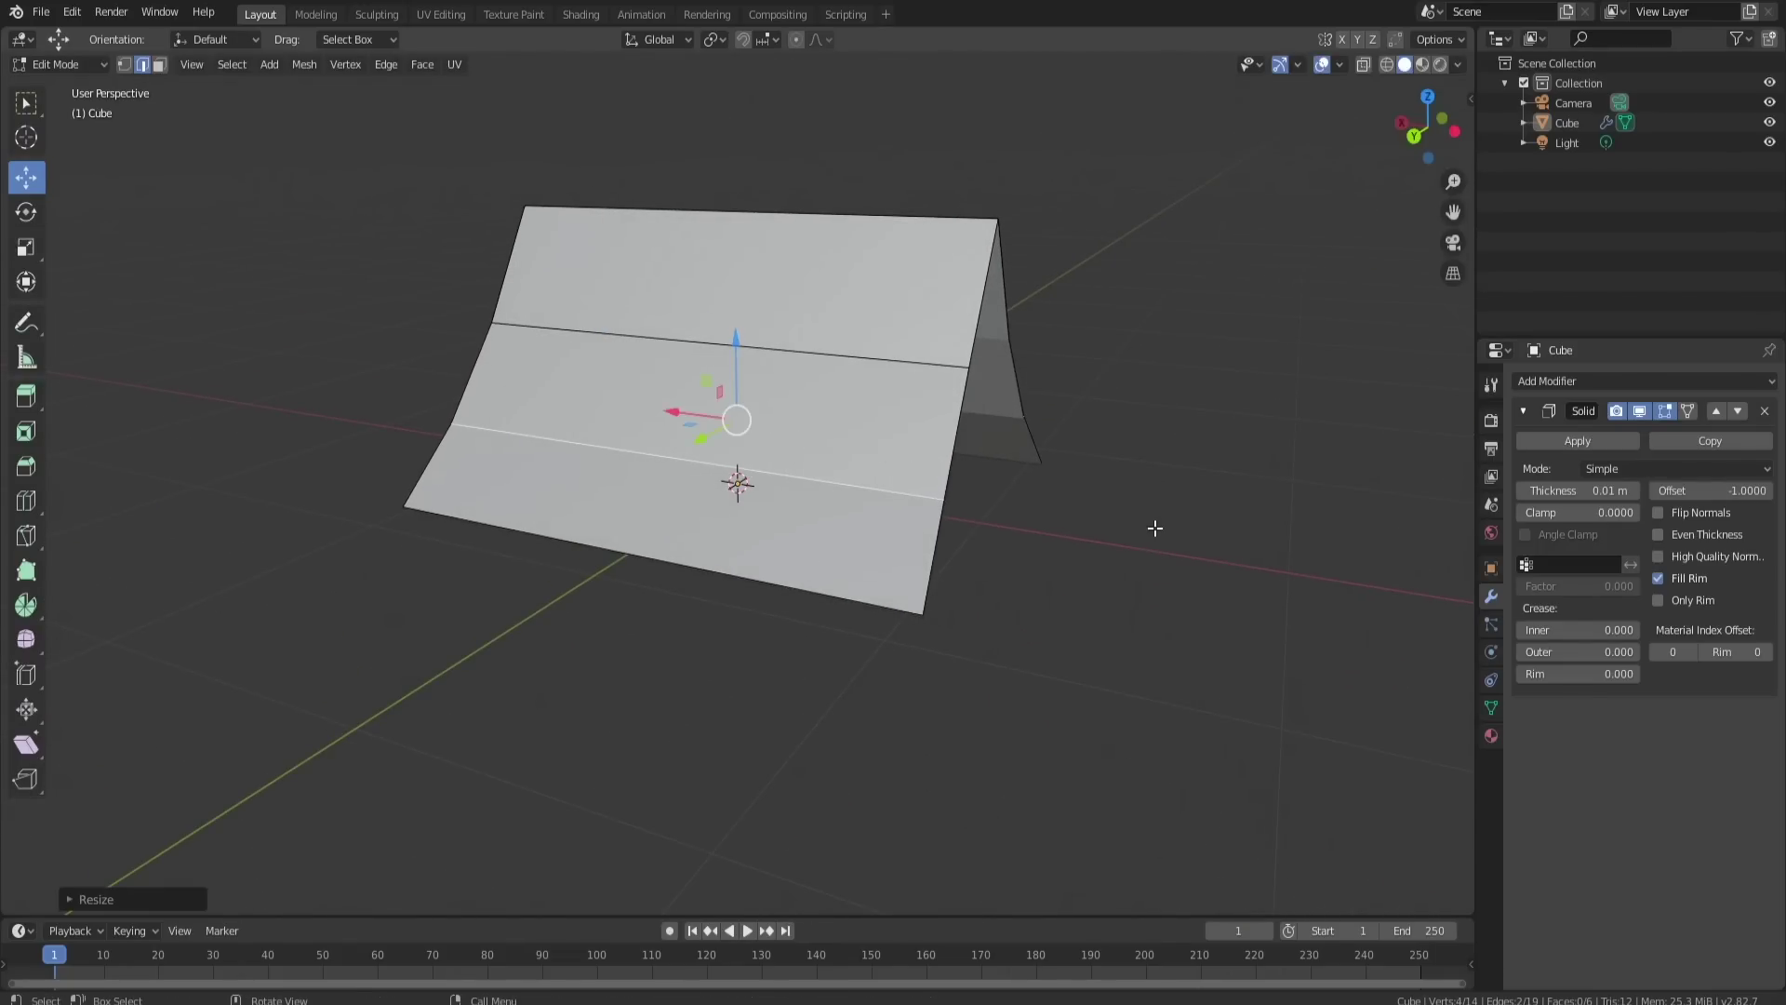
Step: Scale the ridge edge down uniformly to about 0.98 and return to Object Mode
middle_drag(1064, 347, 952, 404)
click(950, 350)
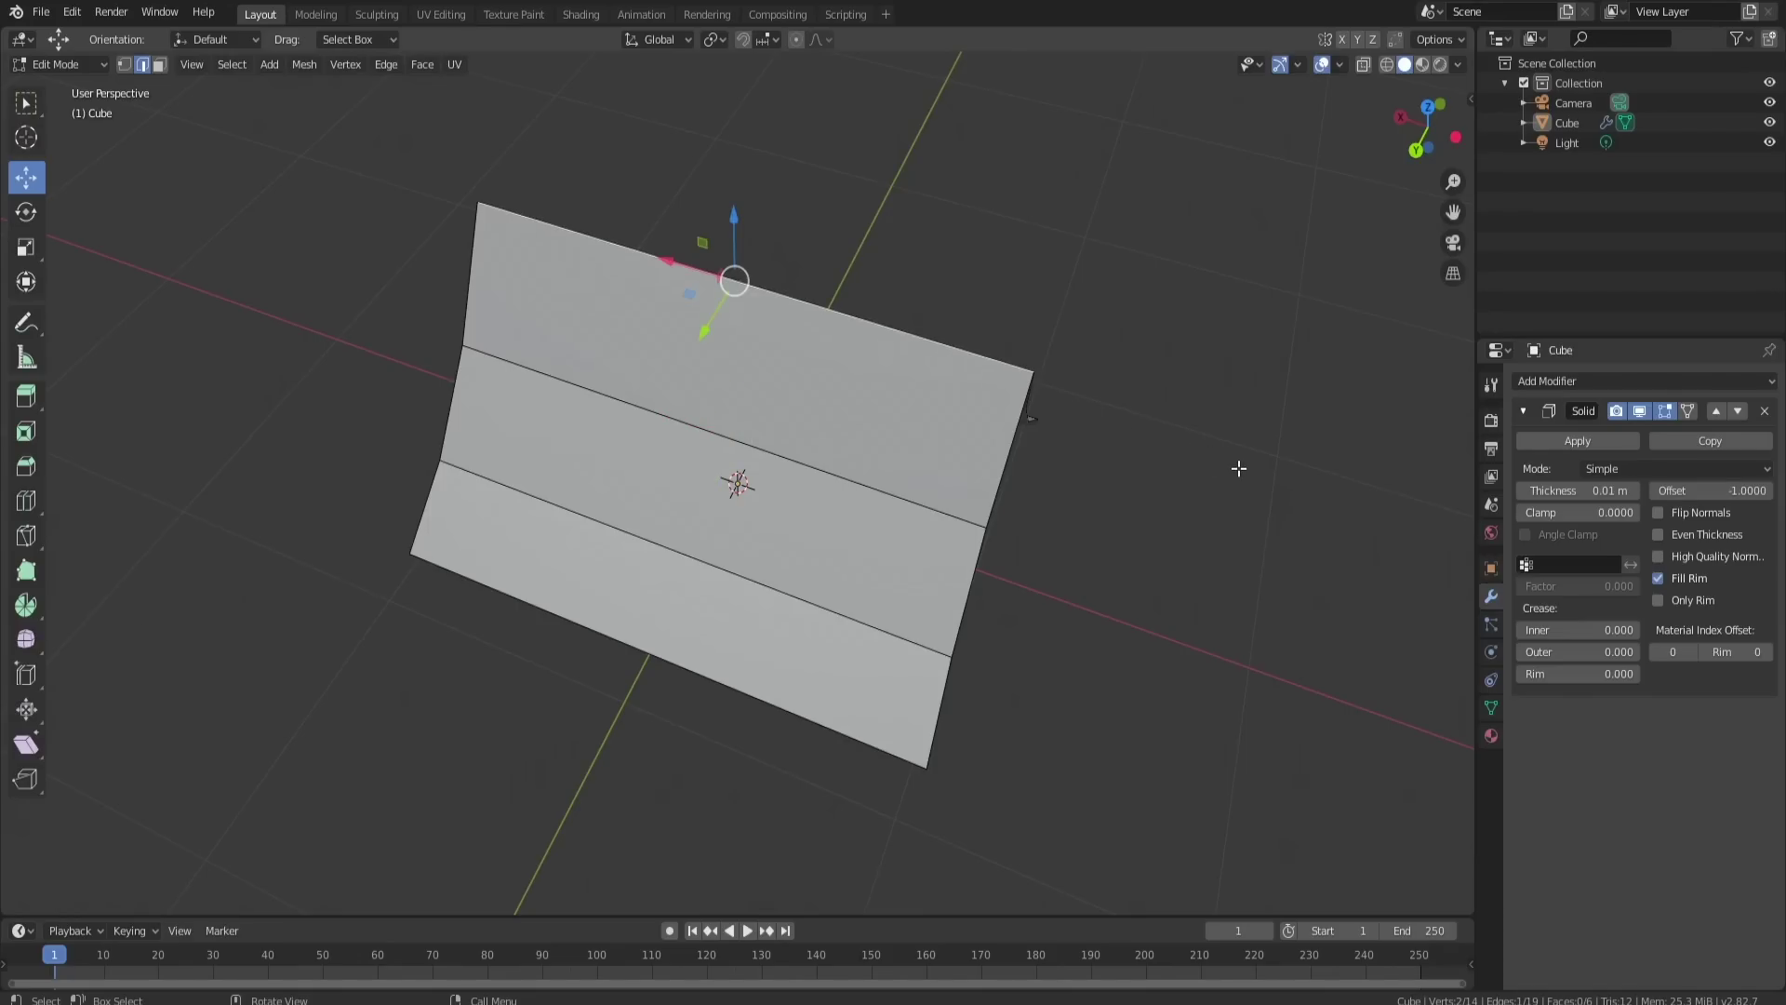
key(s)
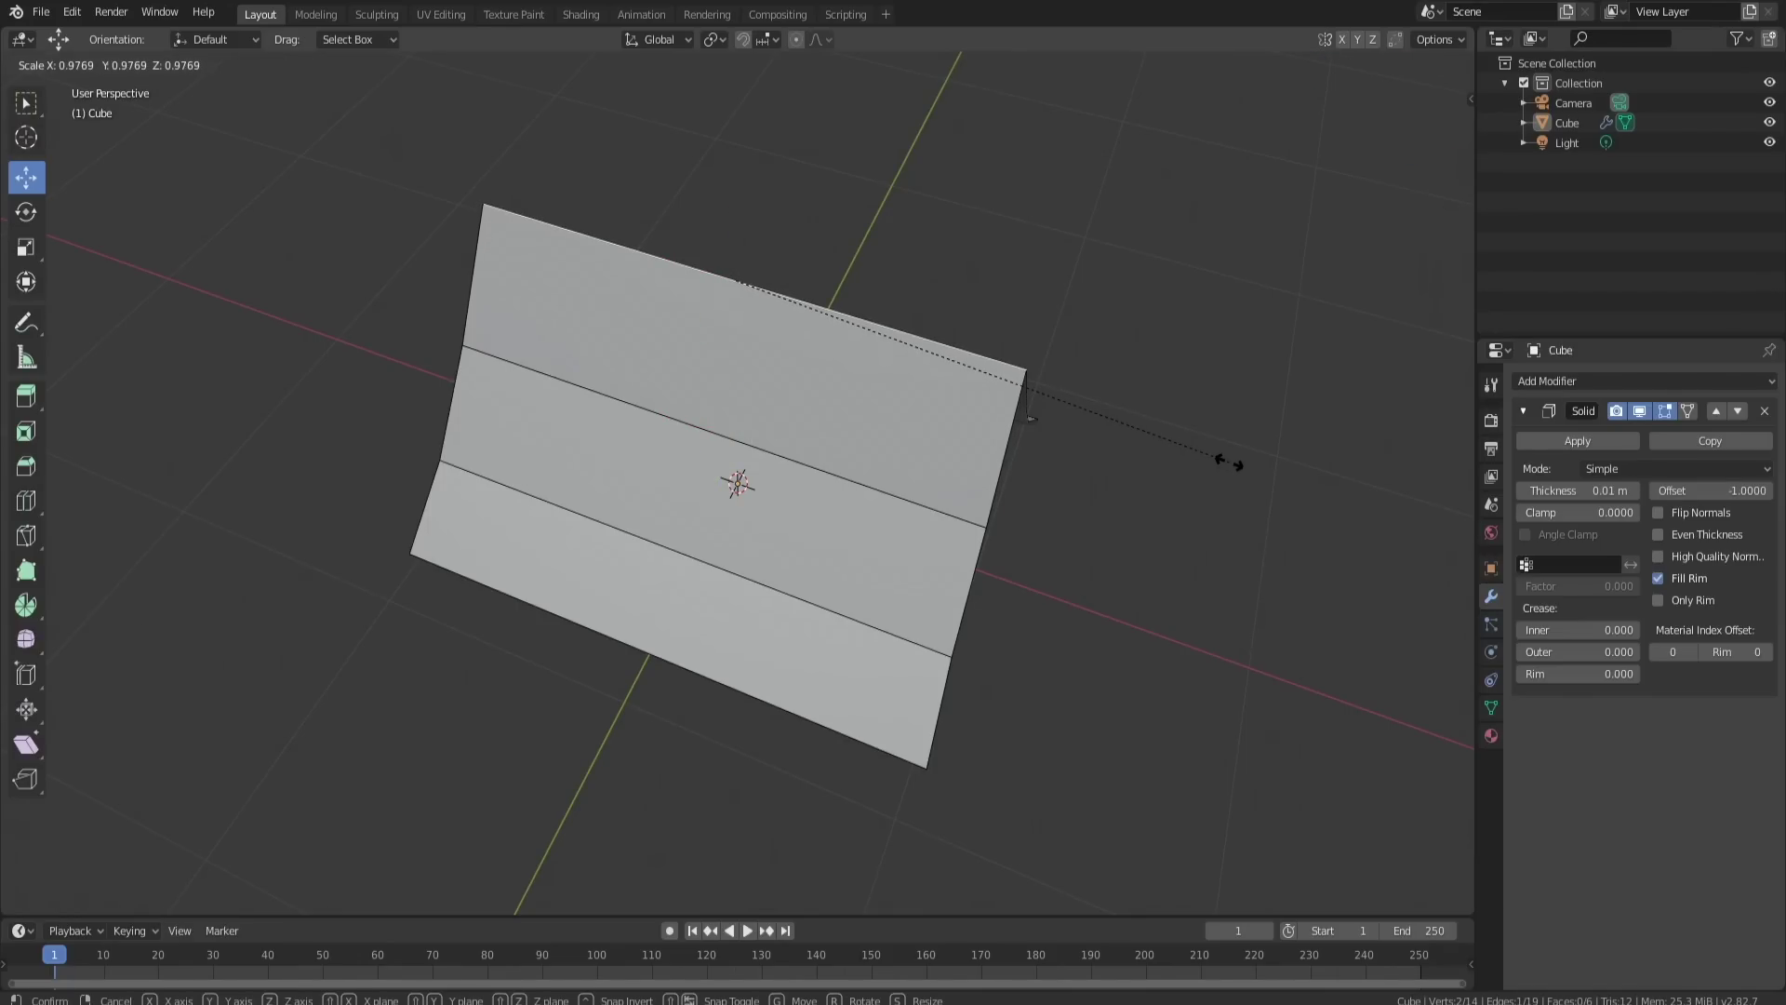
click(1228, 464)
middle_drag(1116, 355, 652, 407)
key(Tab)
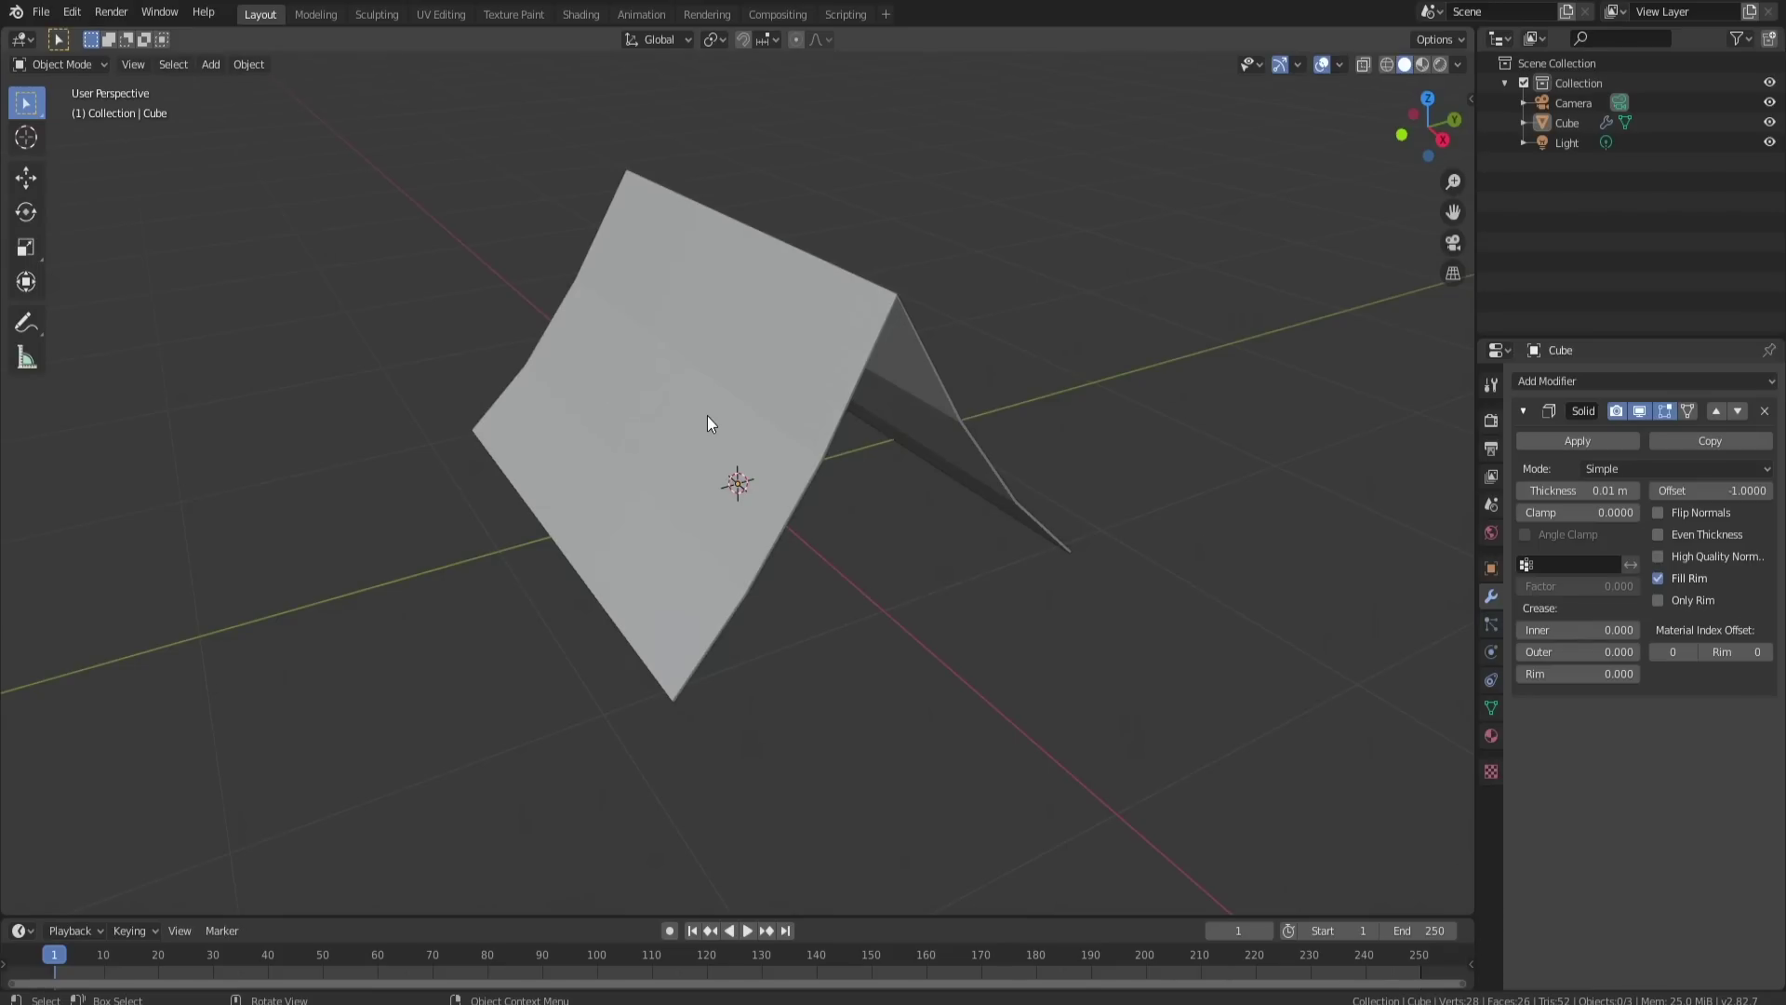
Step: Add a cylinder mesh and set its vertices to 6 as the base for the tent poles
key(shift+a)
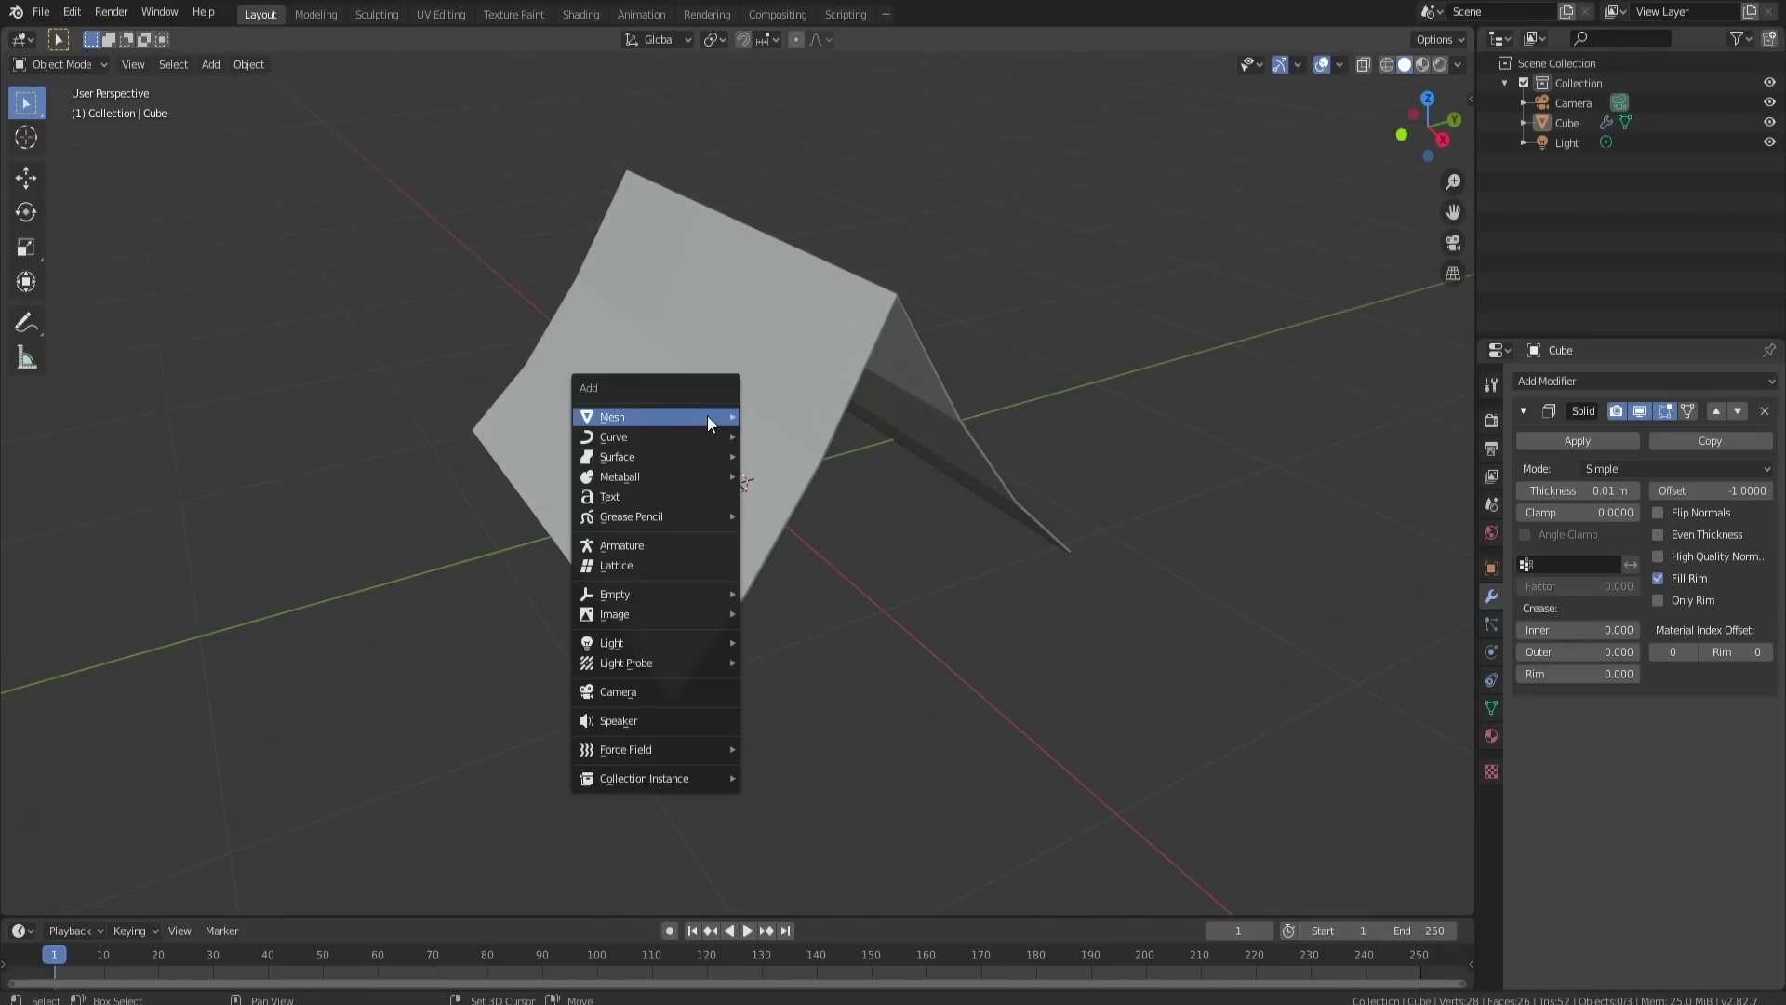
mouse_move(707, 419)
click(793, 514)
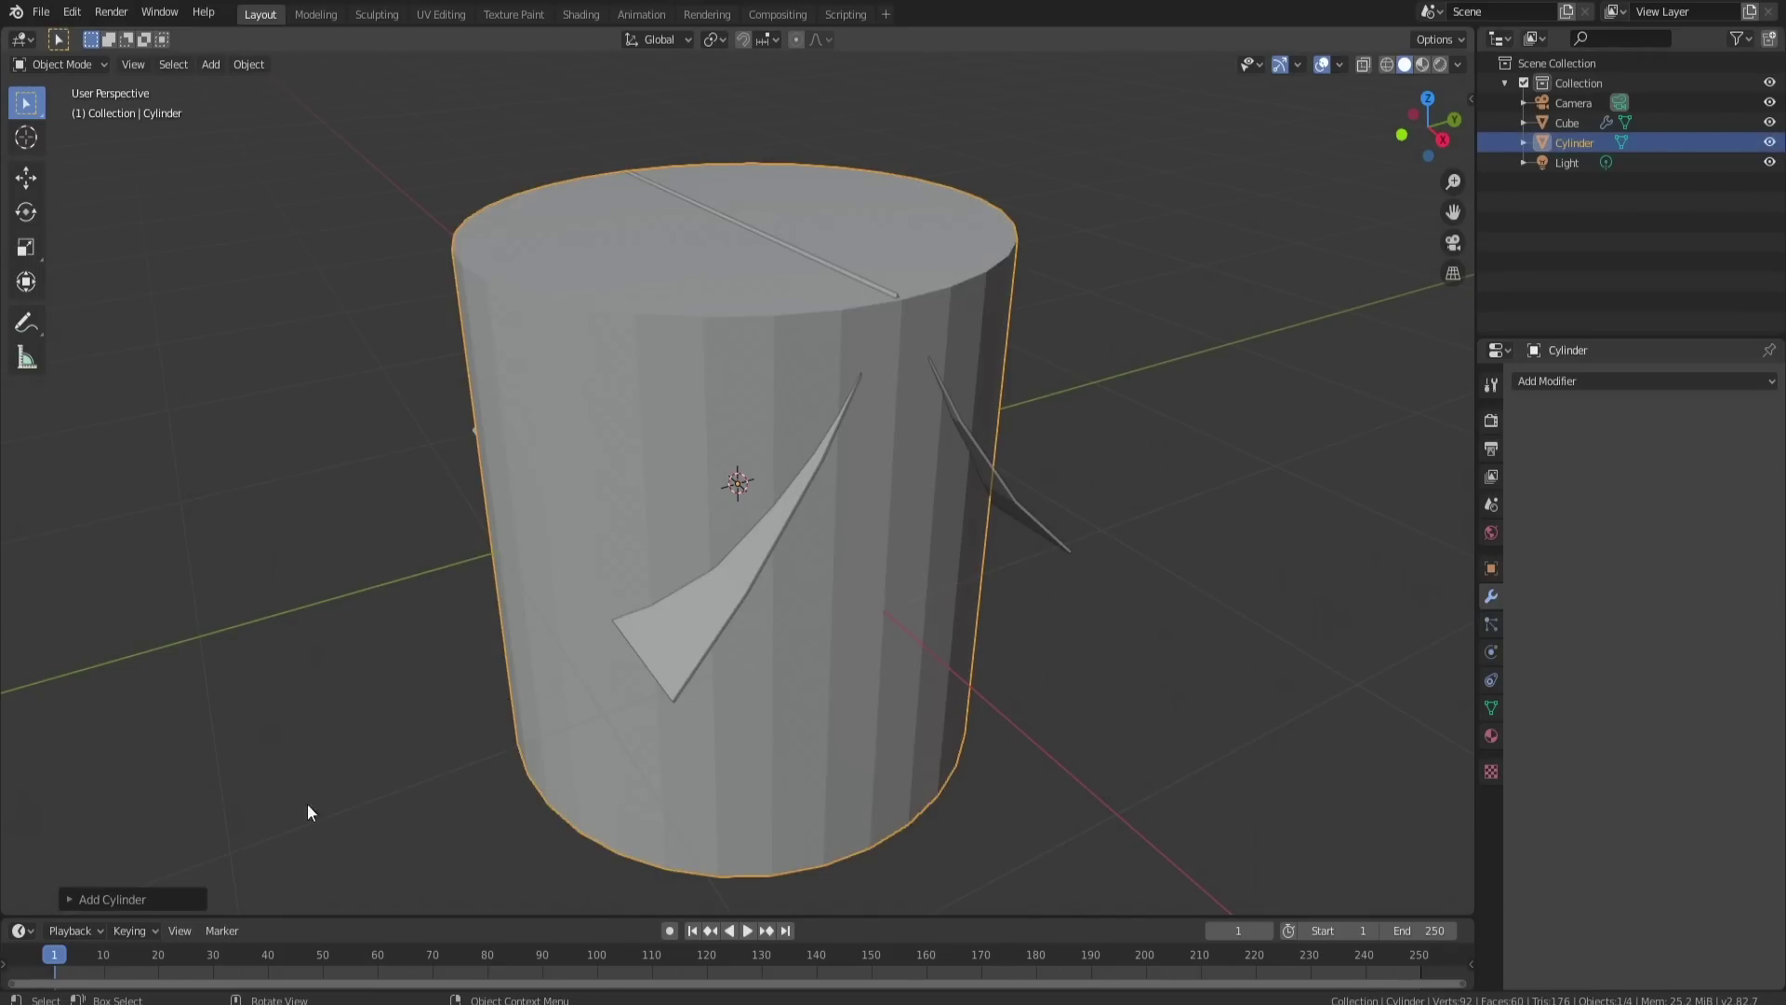
click(70, 901)
click(262, 659)
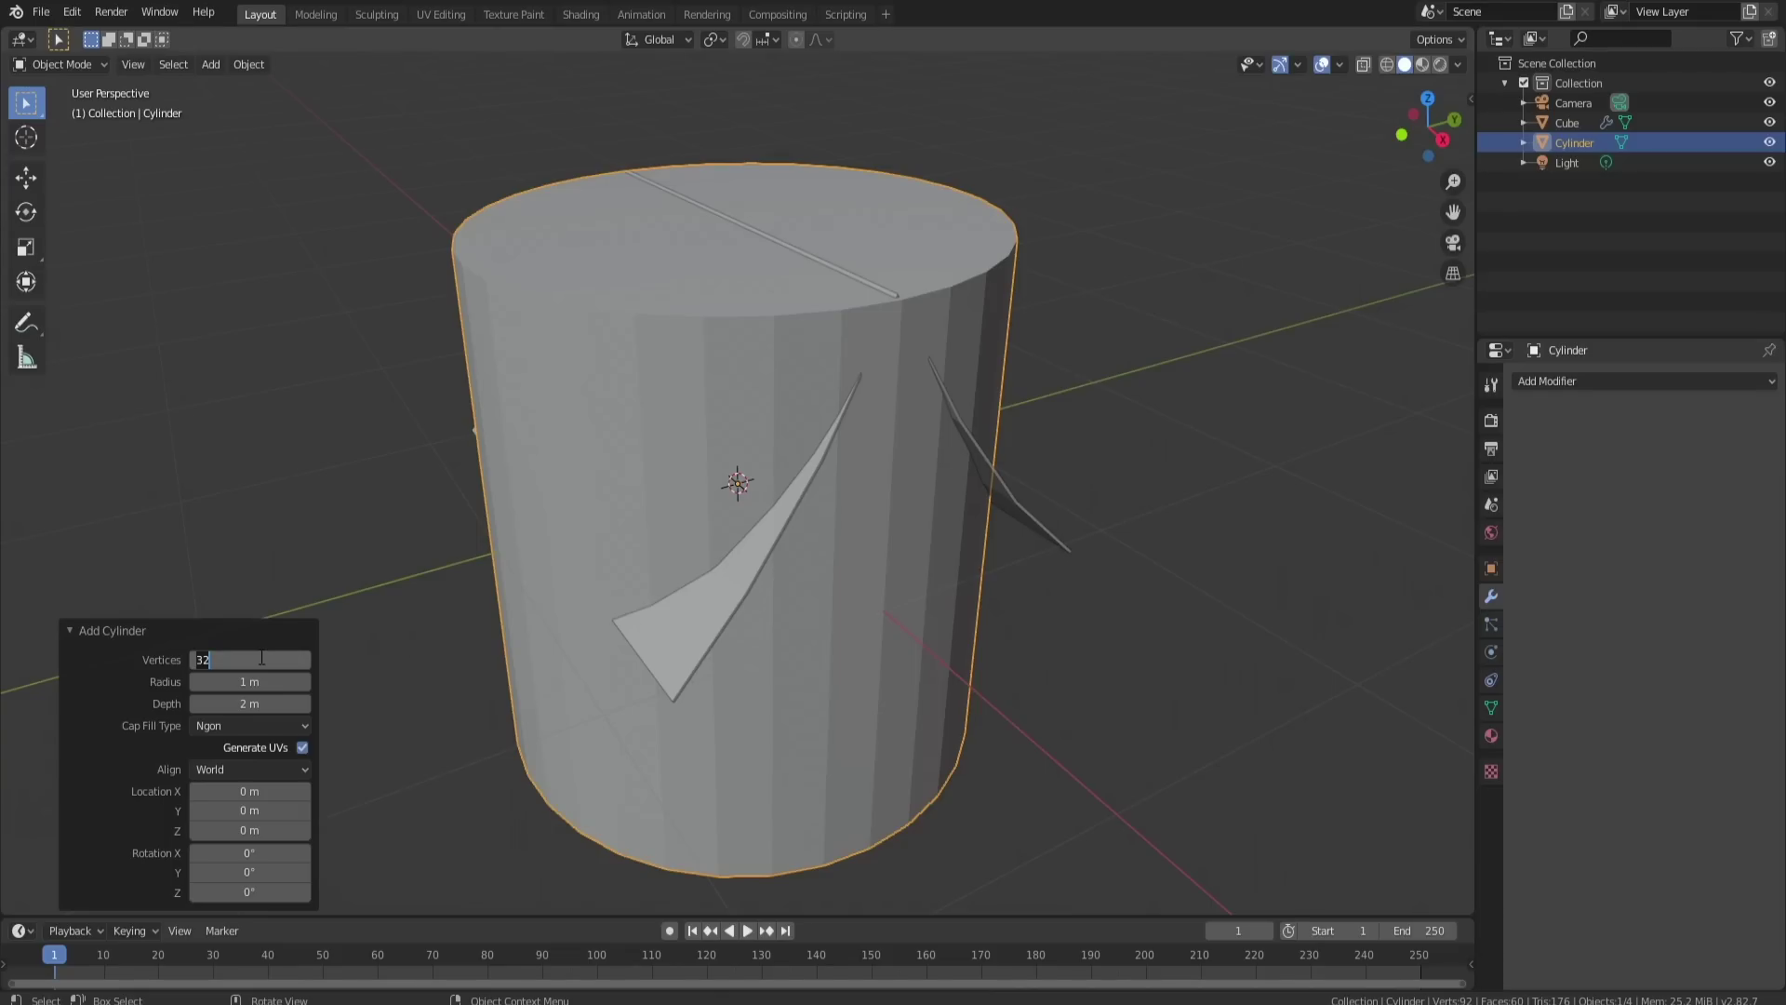
text(6)
key(Return)
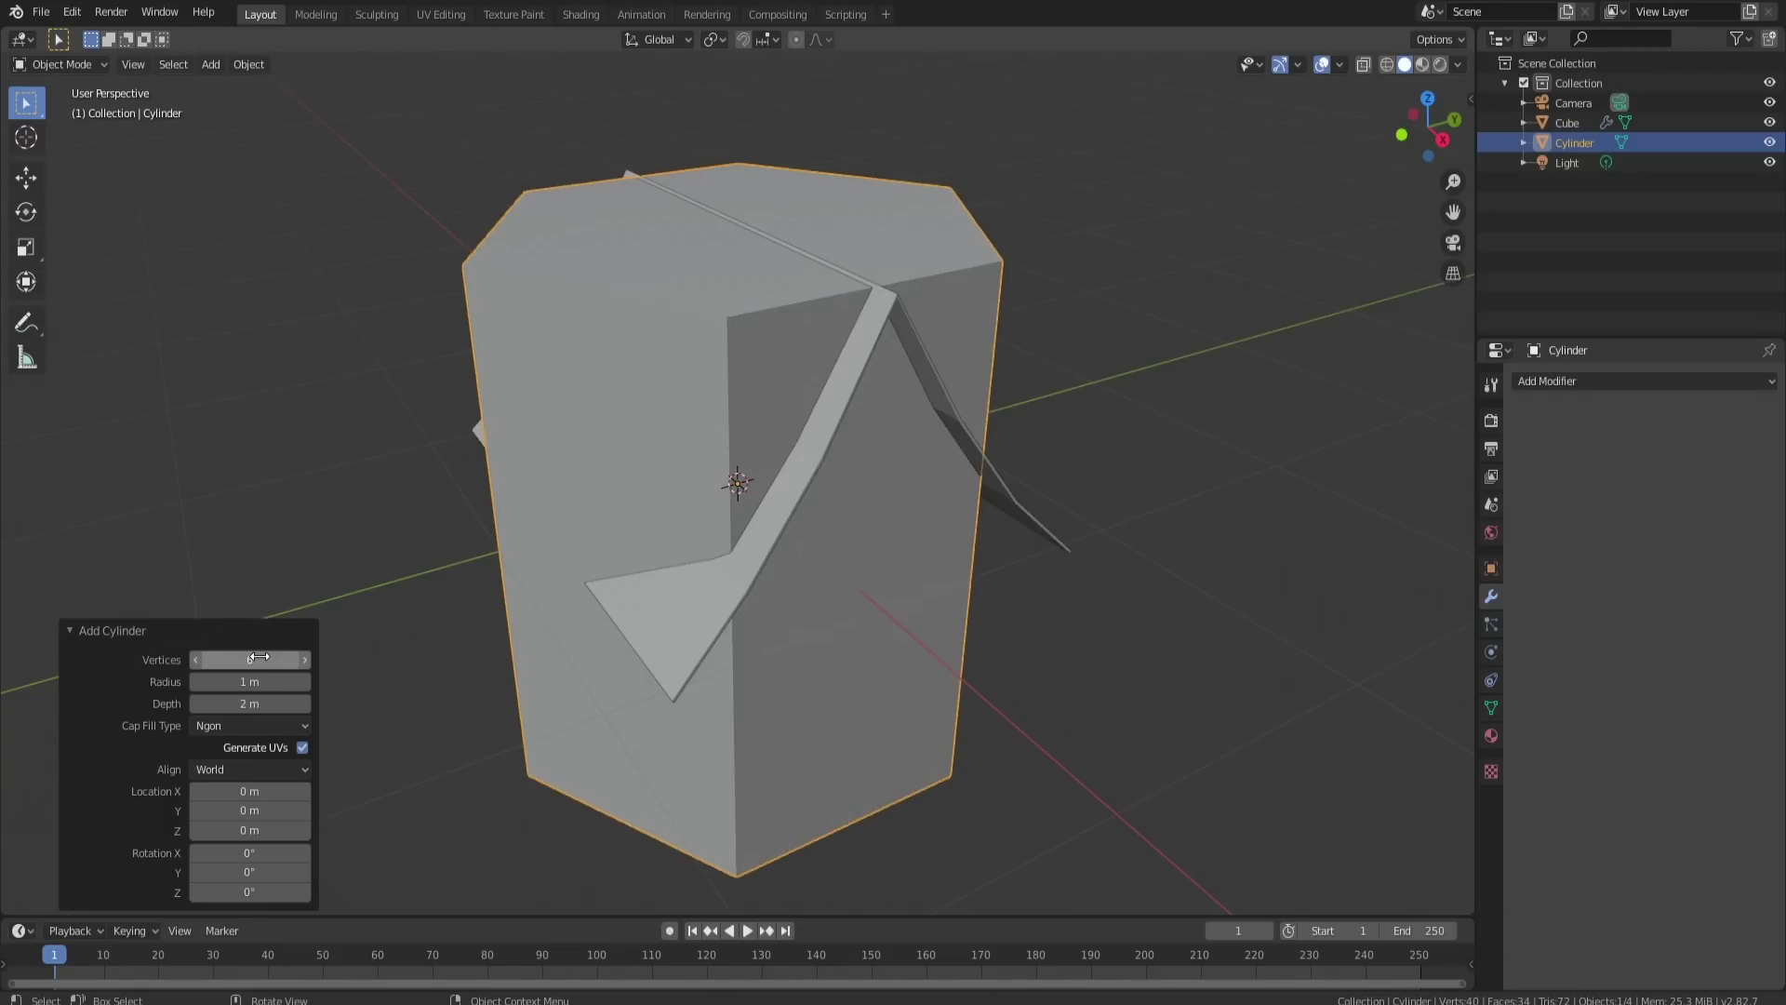
click(72, 631)
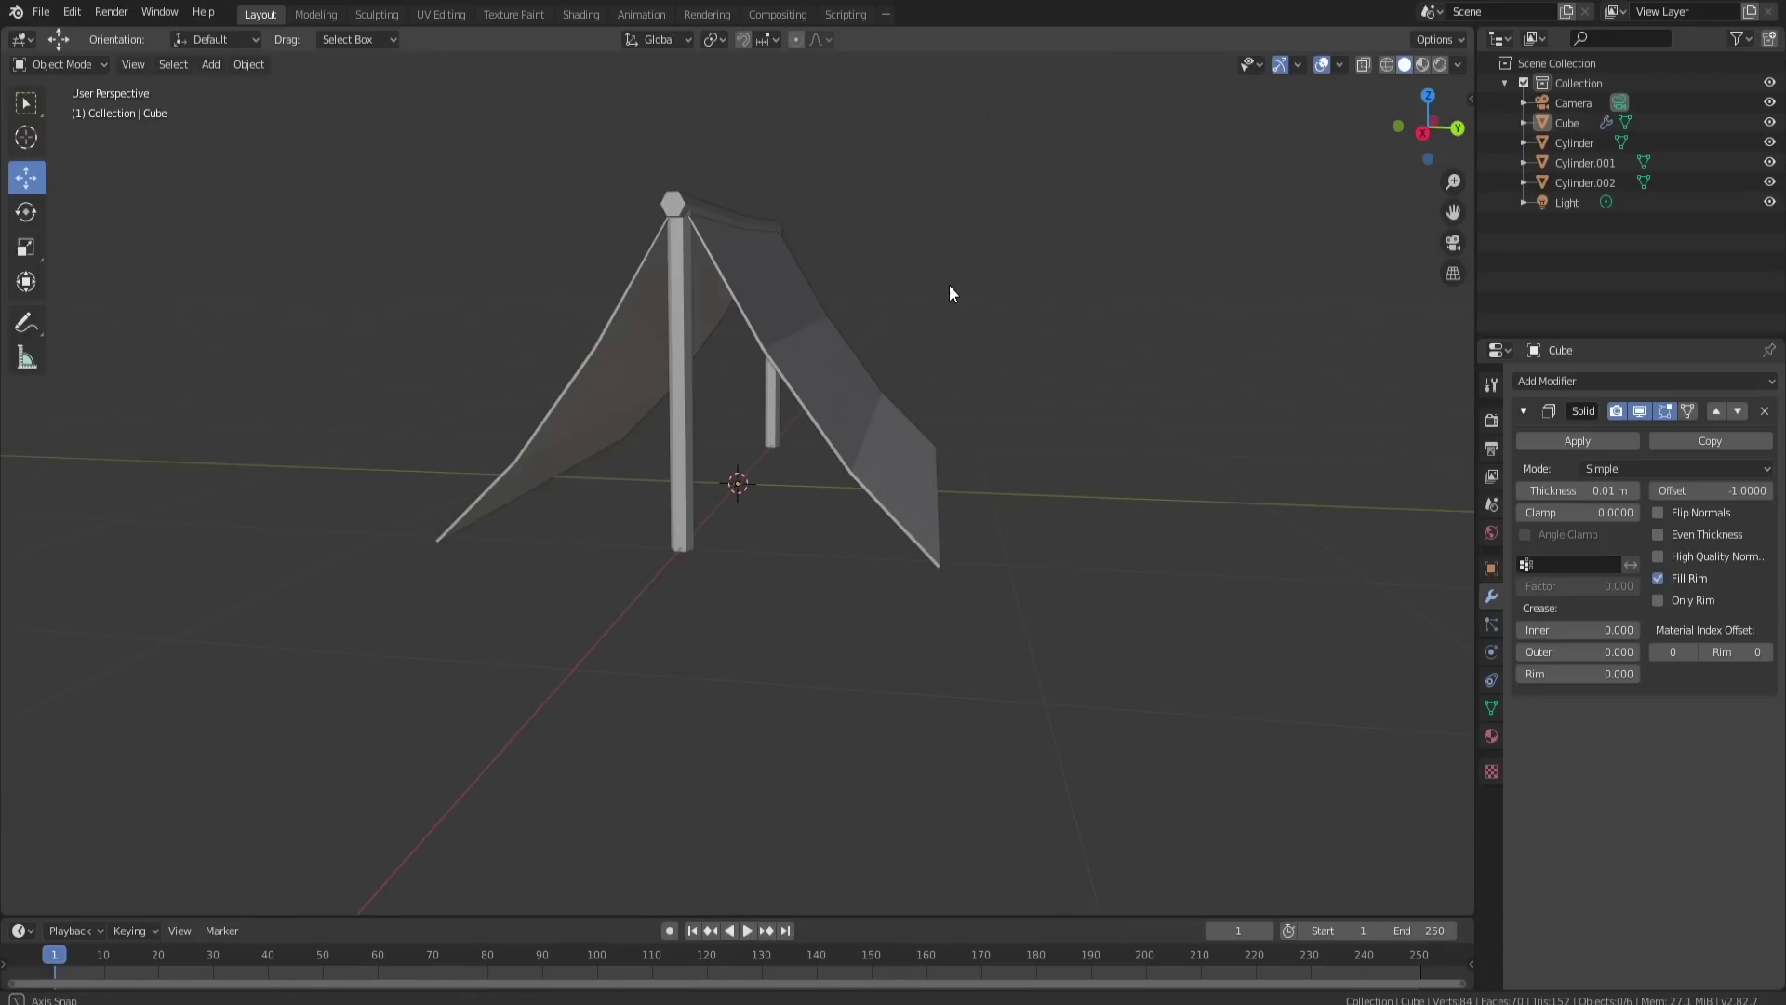
Step: Select the ridge pole and both upright poles and join them into one object
middle_drag(949, 291, 726, 284)
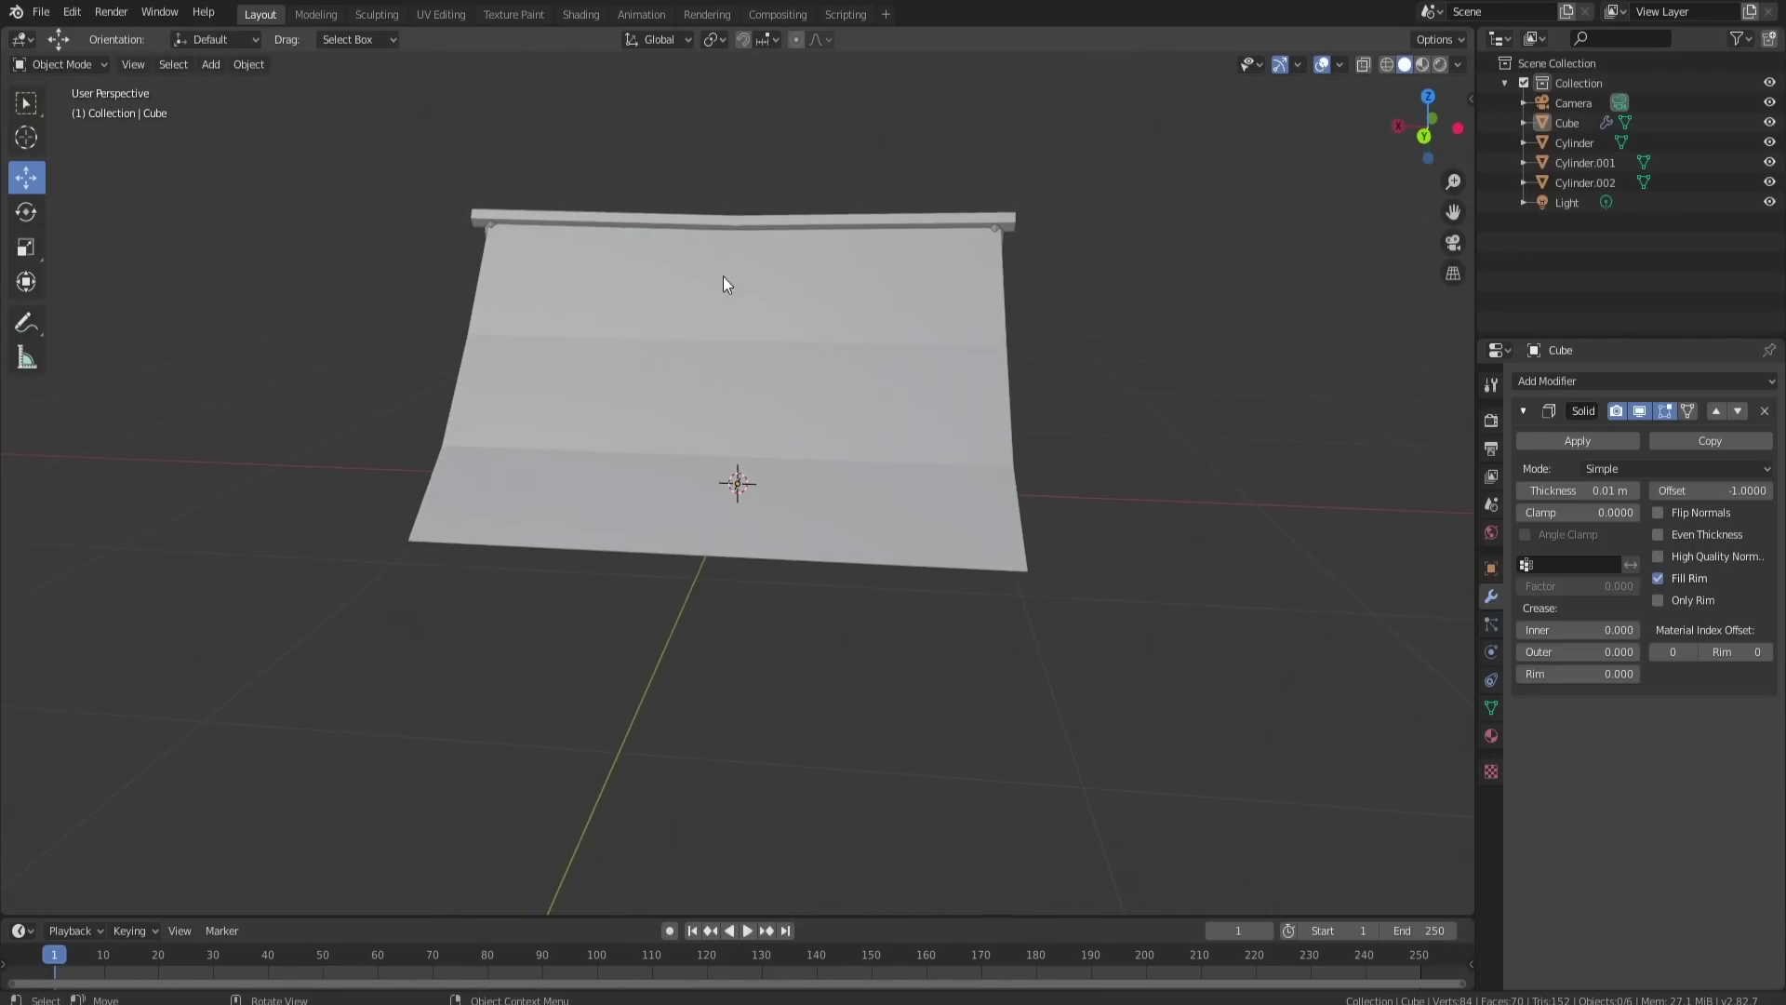
middle_drag(1035, 252, 701, 398)
click(701, 399)
shift+click(724, 299)
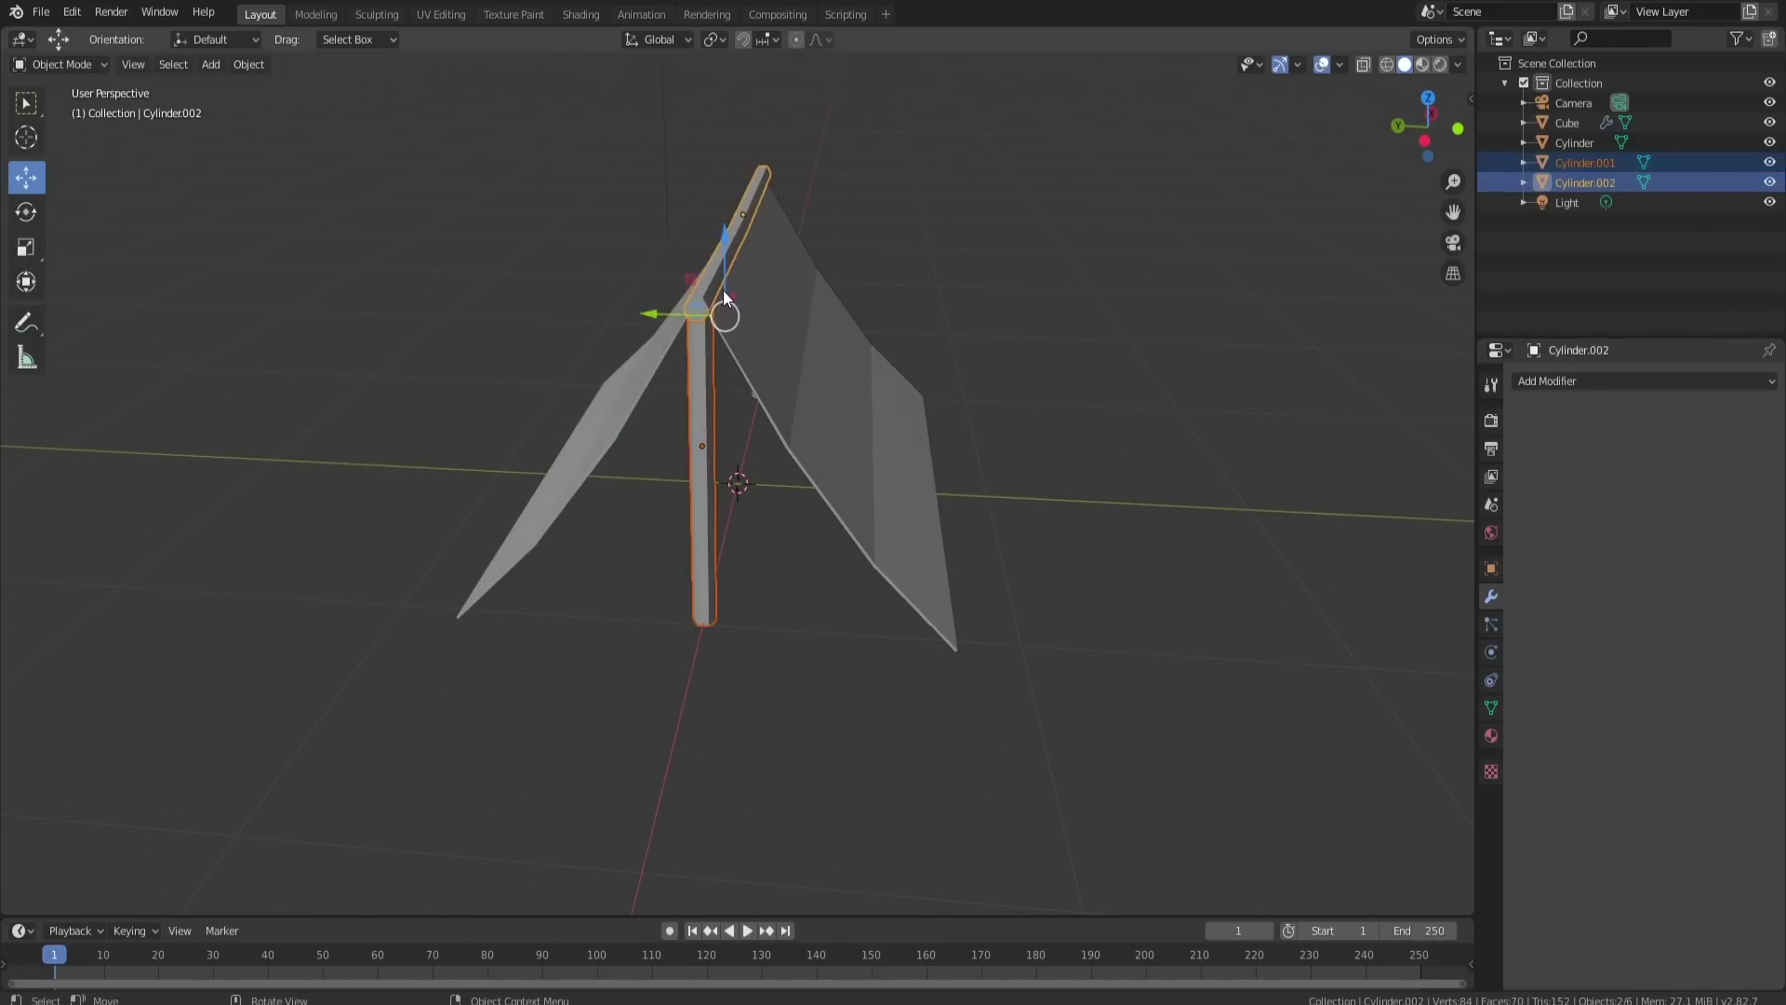
middle_drag(723, 300, 640, 459)
shift+click(668, 455)
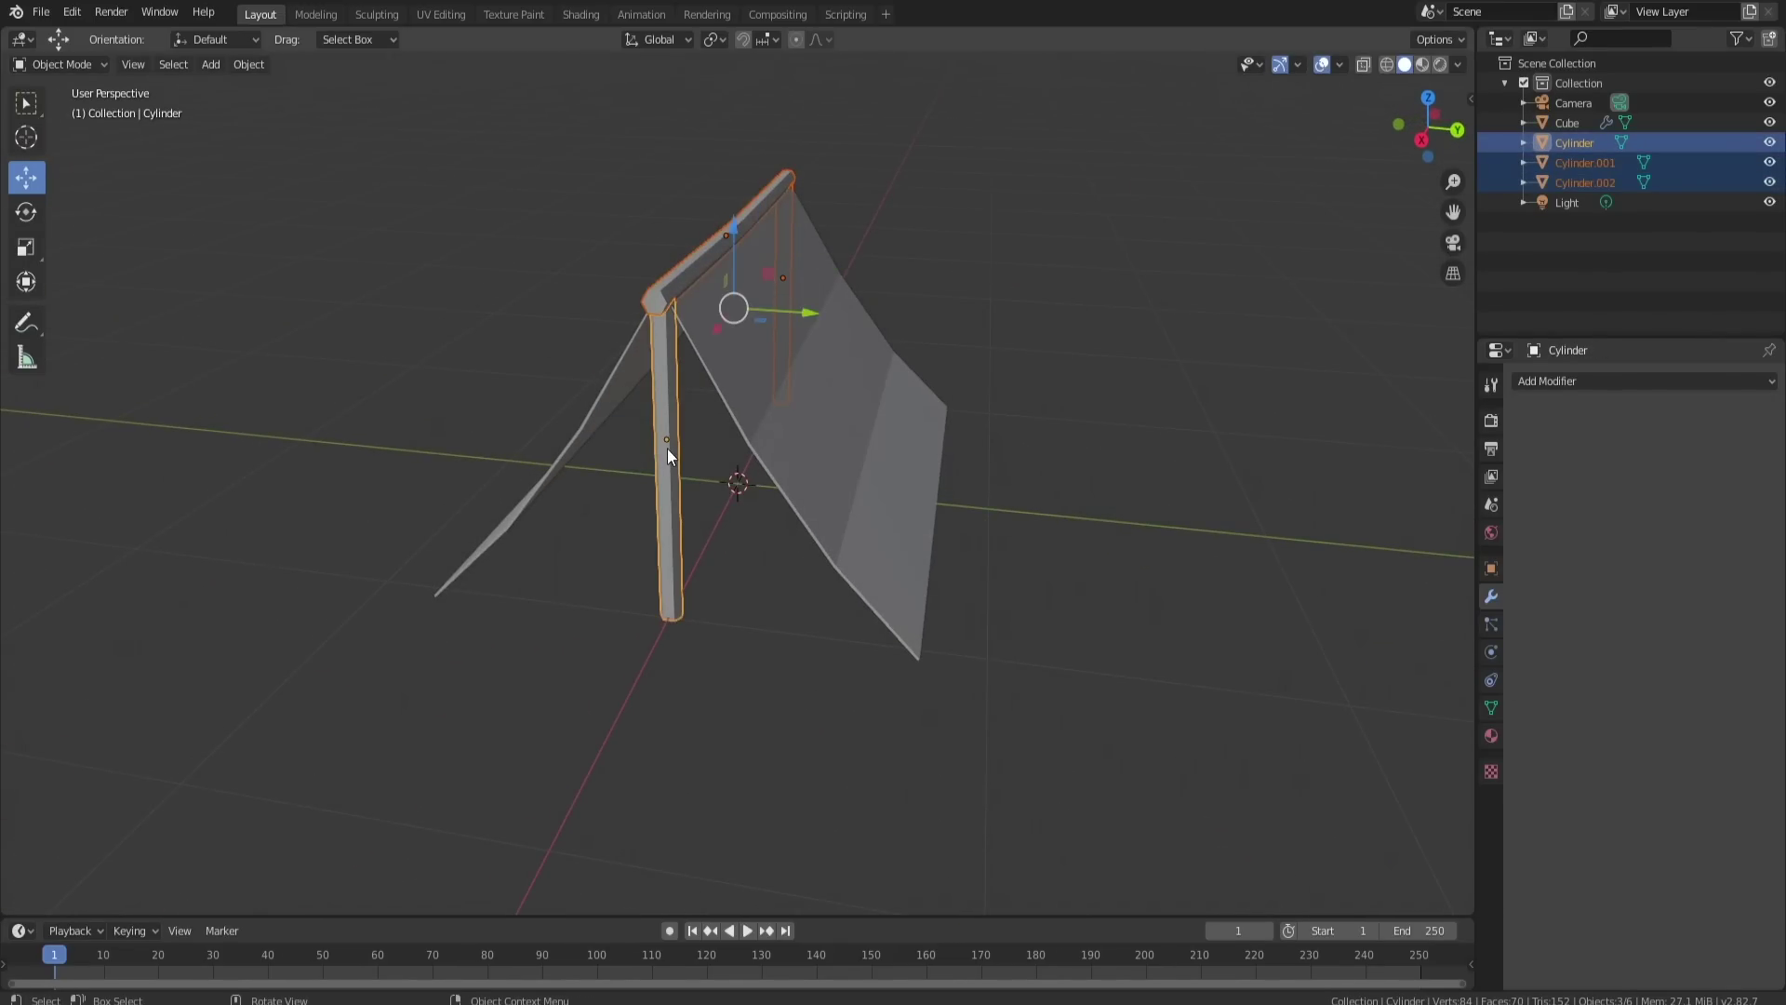
key(ctrl+j)
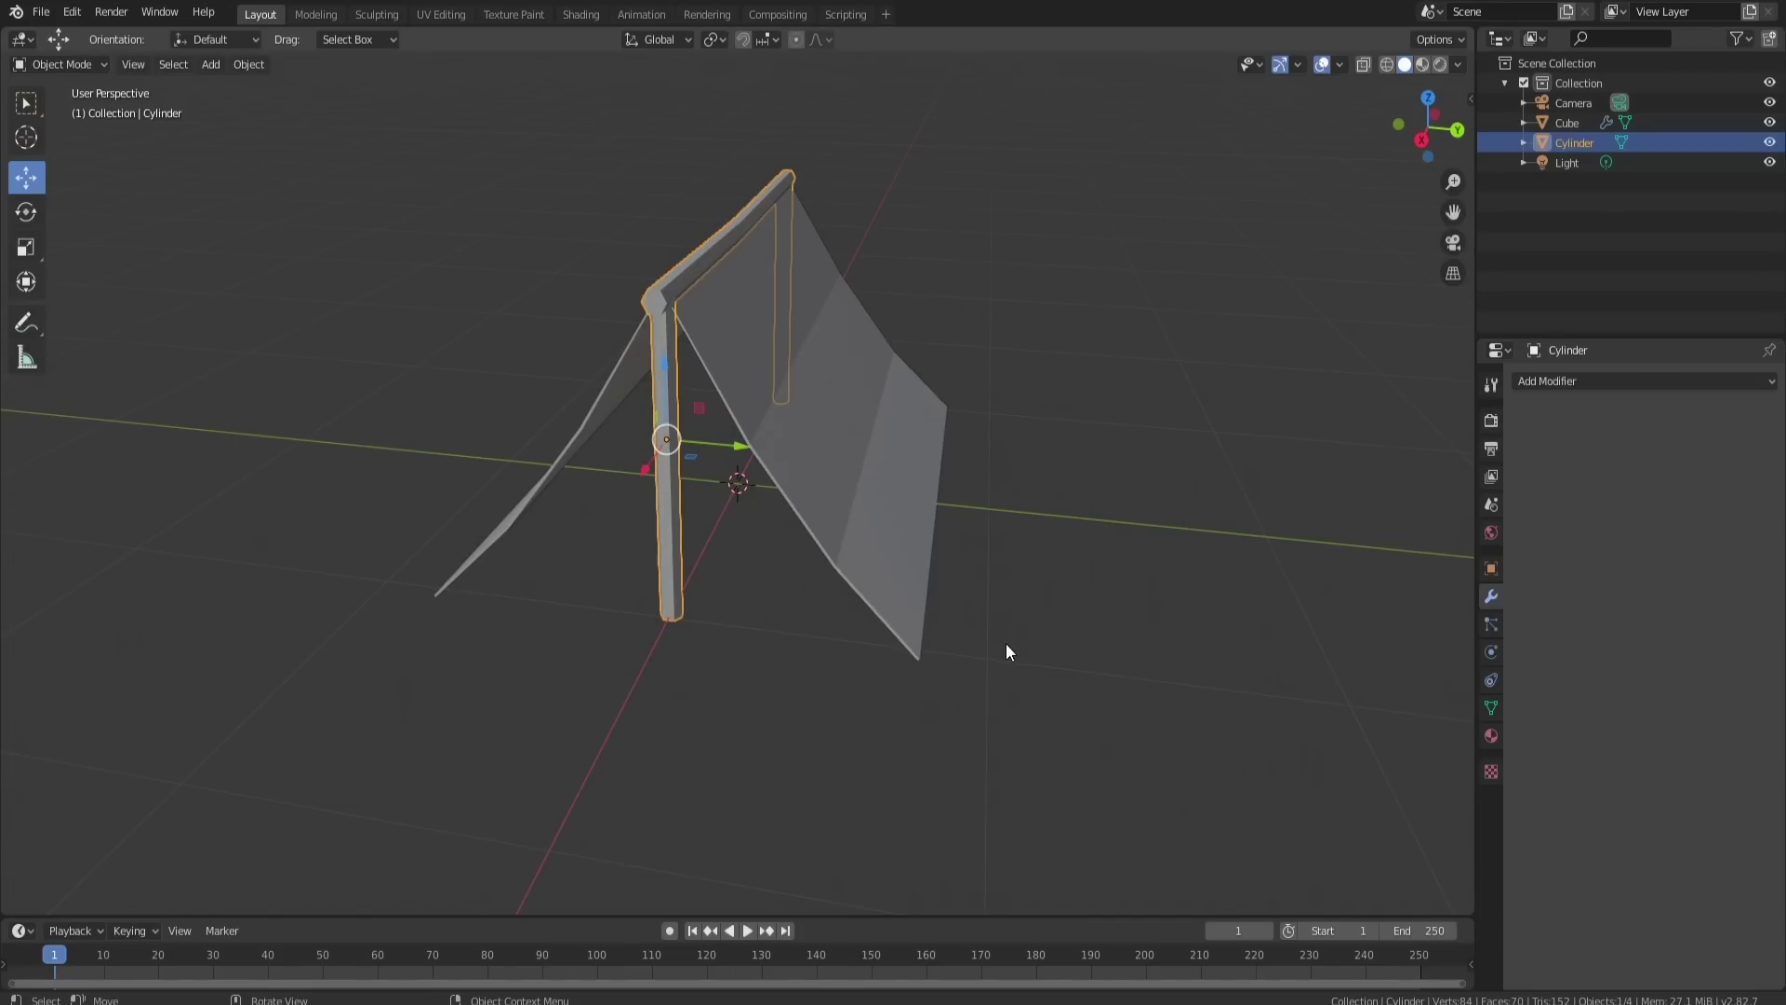
Step: Add another six-sided cylinder and scale it down to a small tent peg size
key(alt+a)
key(shift+a)
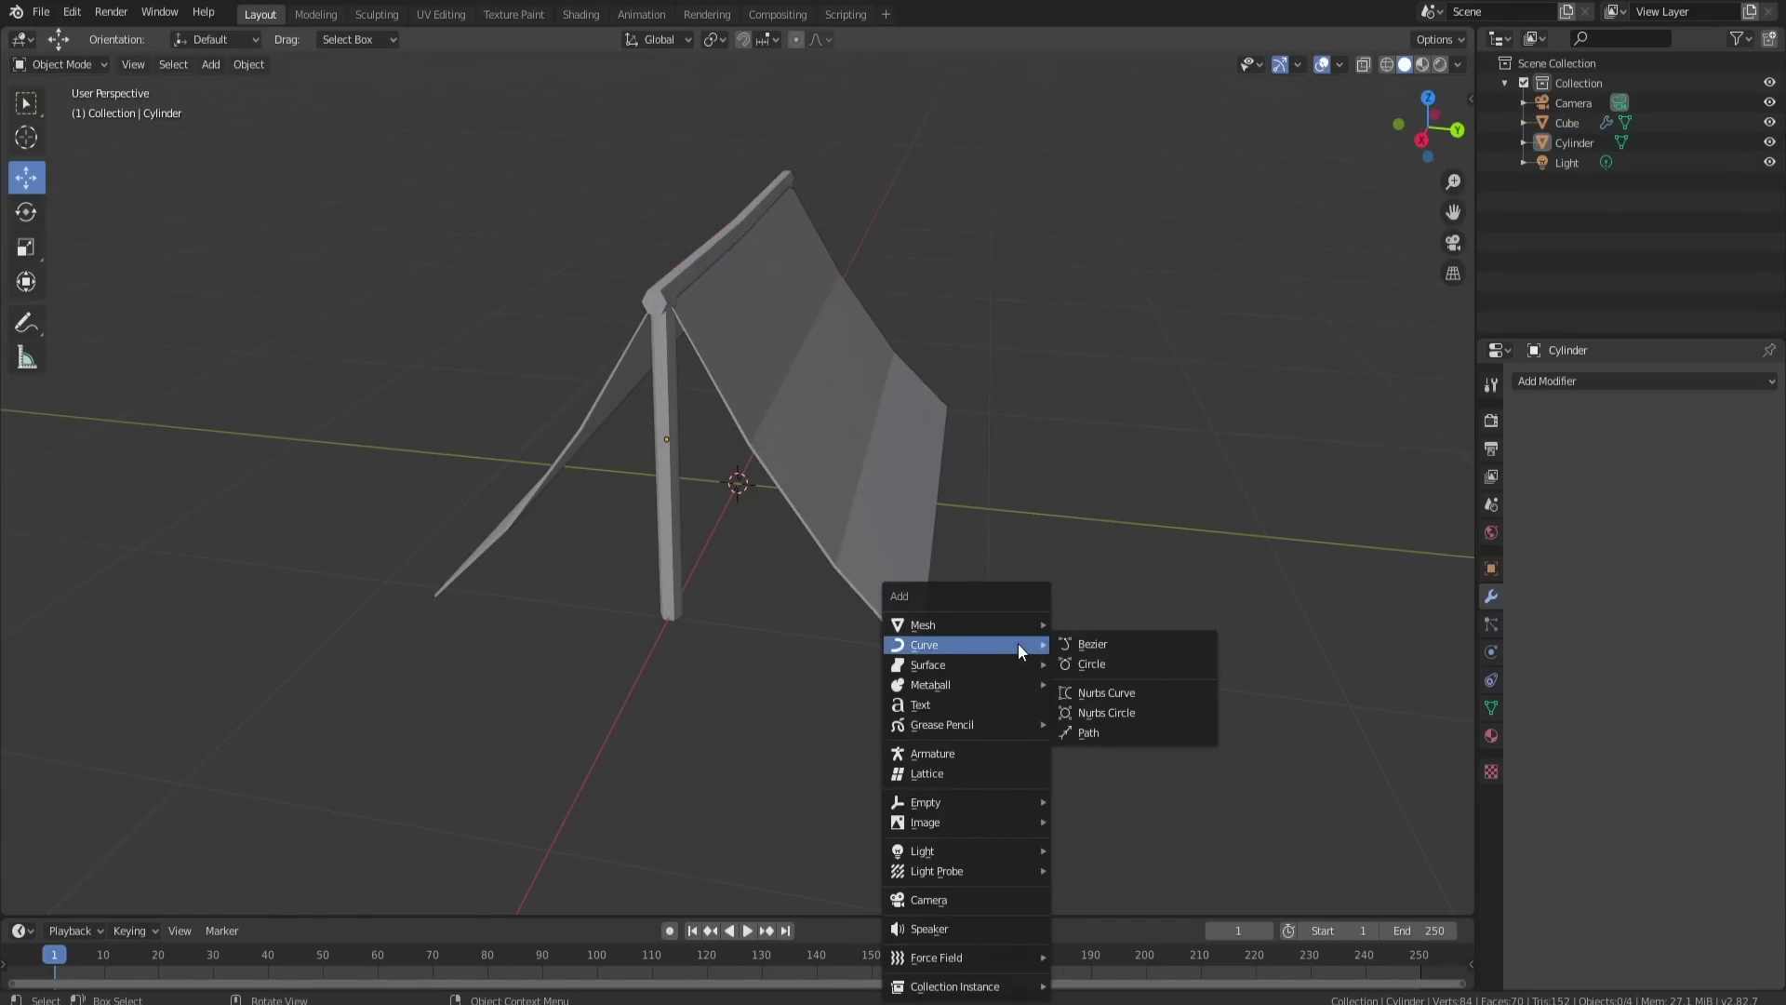
mouse_move(1005, 632)
click(1113, 730)
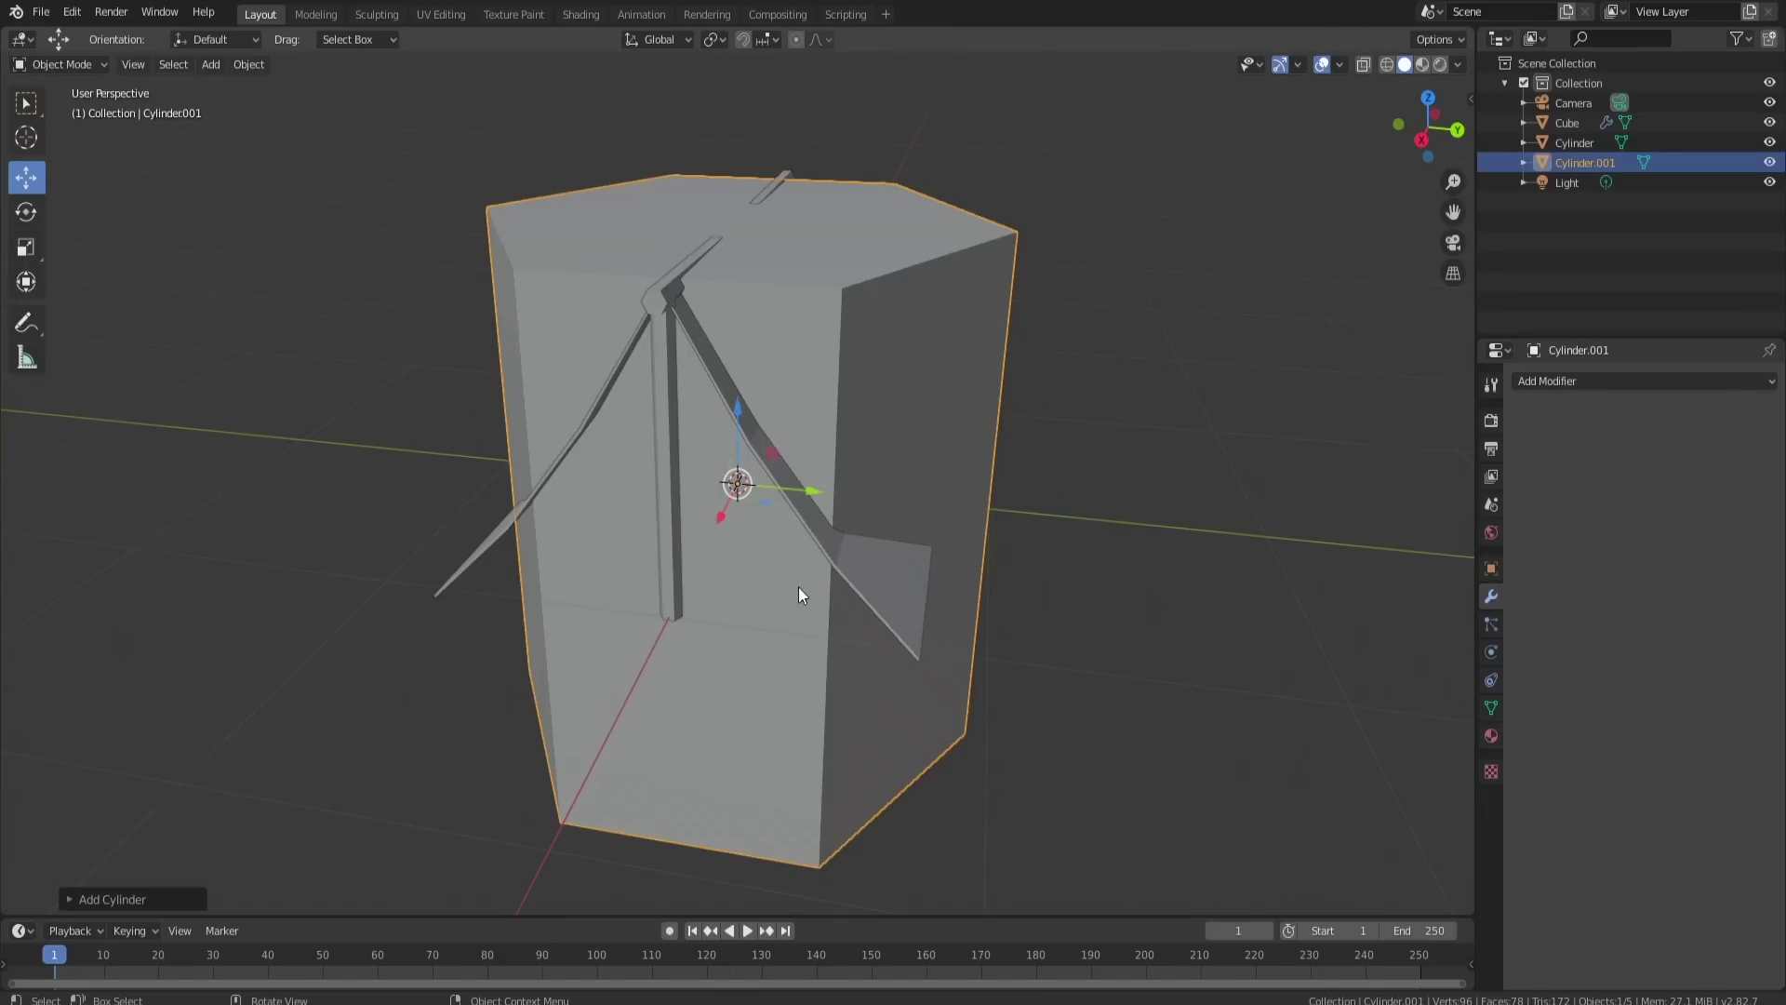
key(s)
click(789, 549)
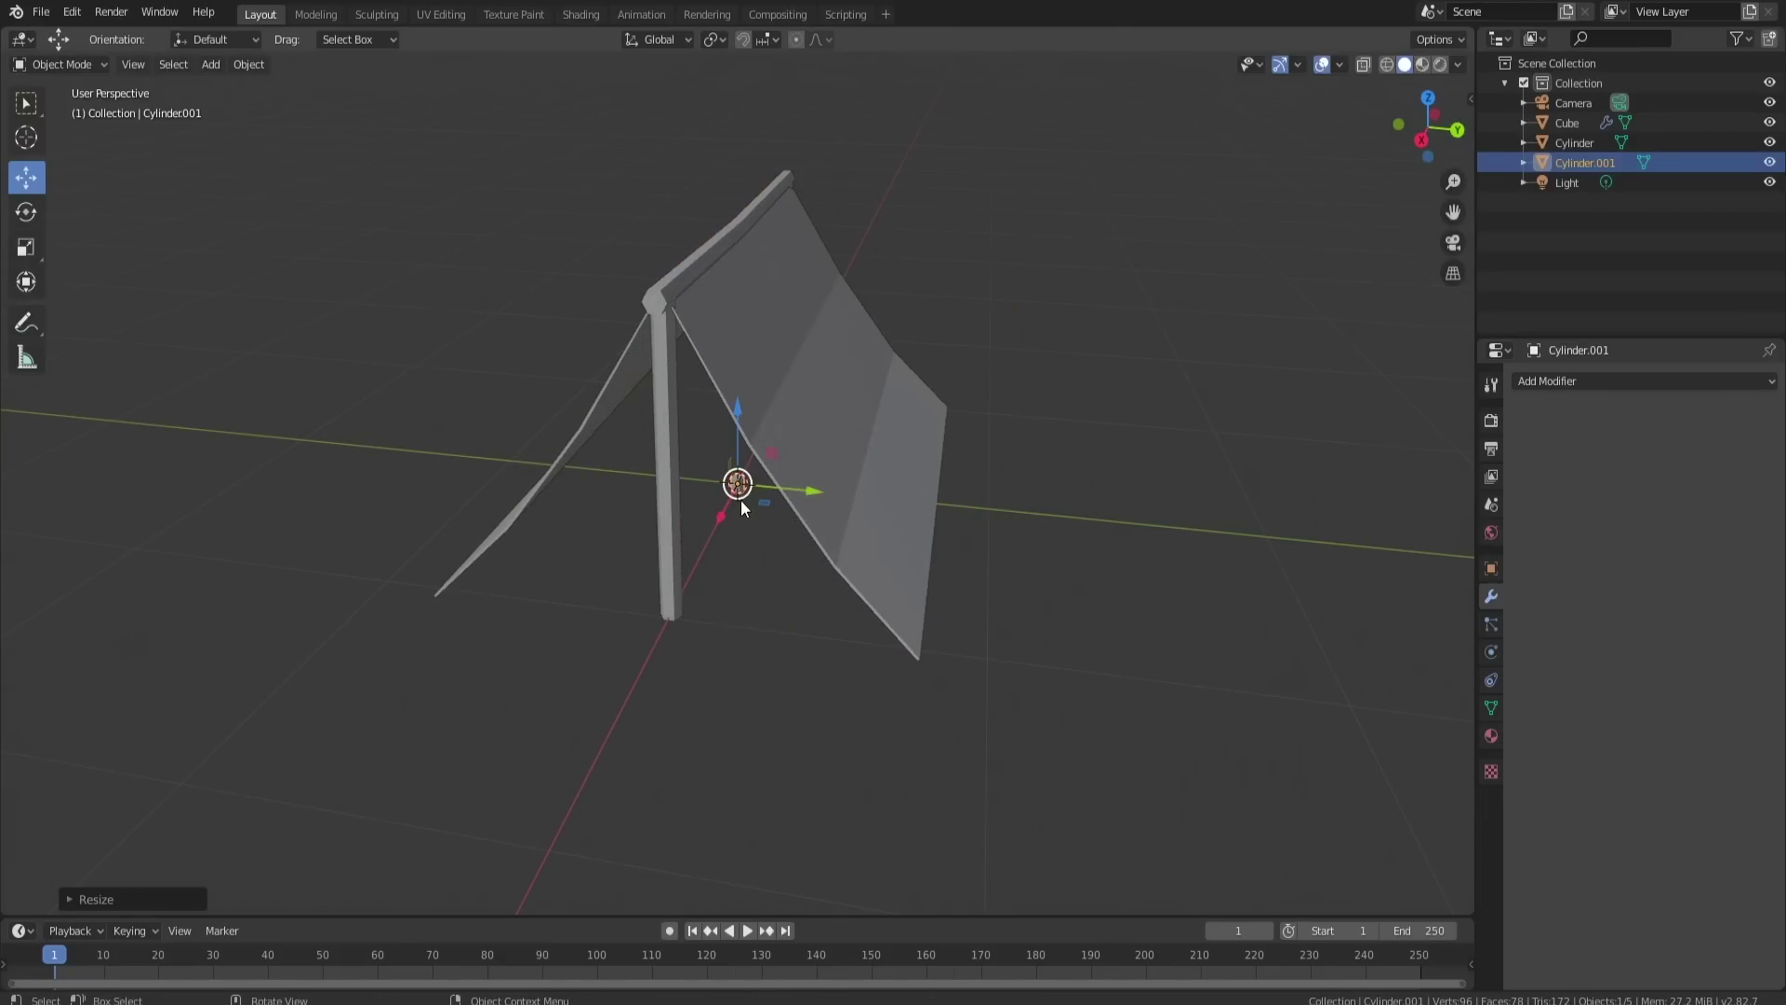
Step: Move the small cylinder along Y and Z to the bottom edge of the slope on the positive Y side
key(g)
key(y)
click(940, 504)
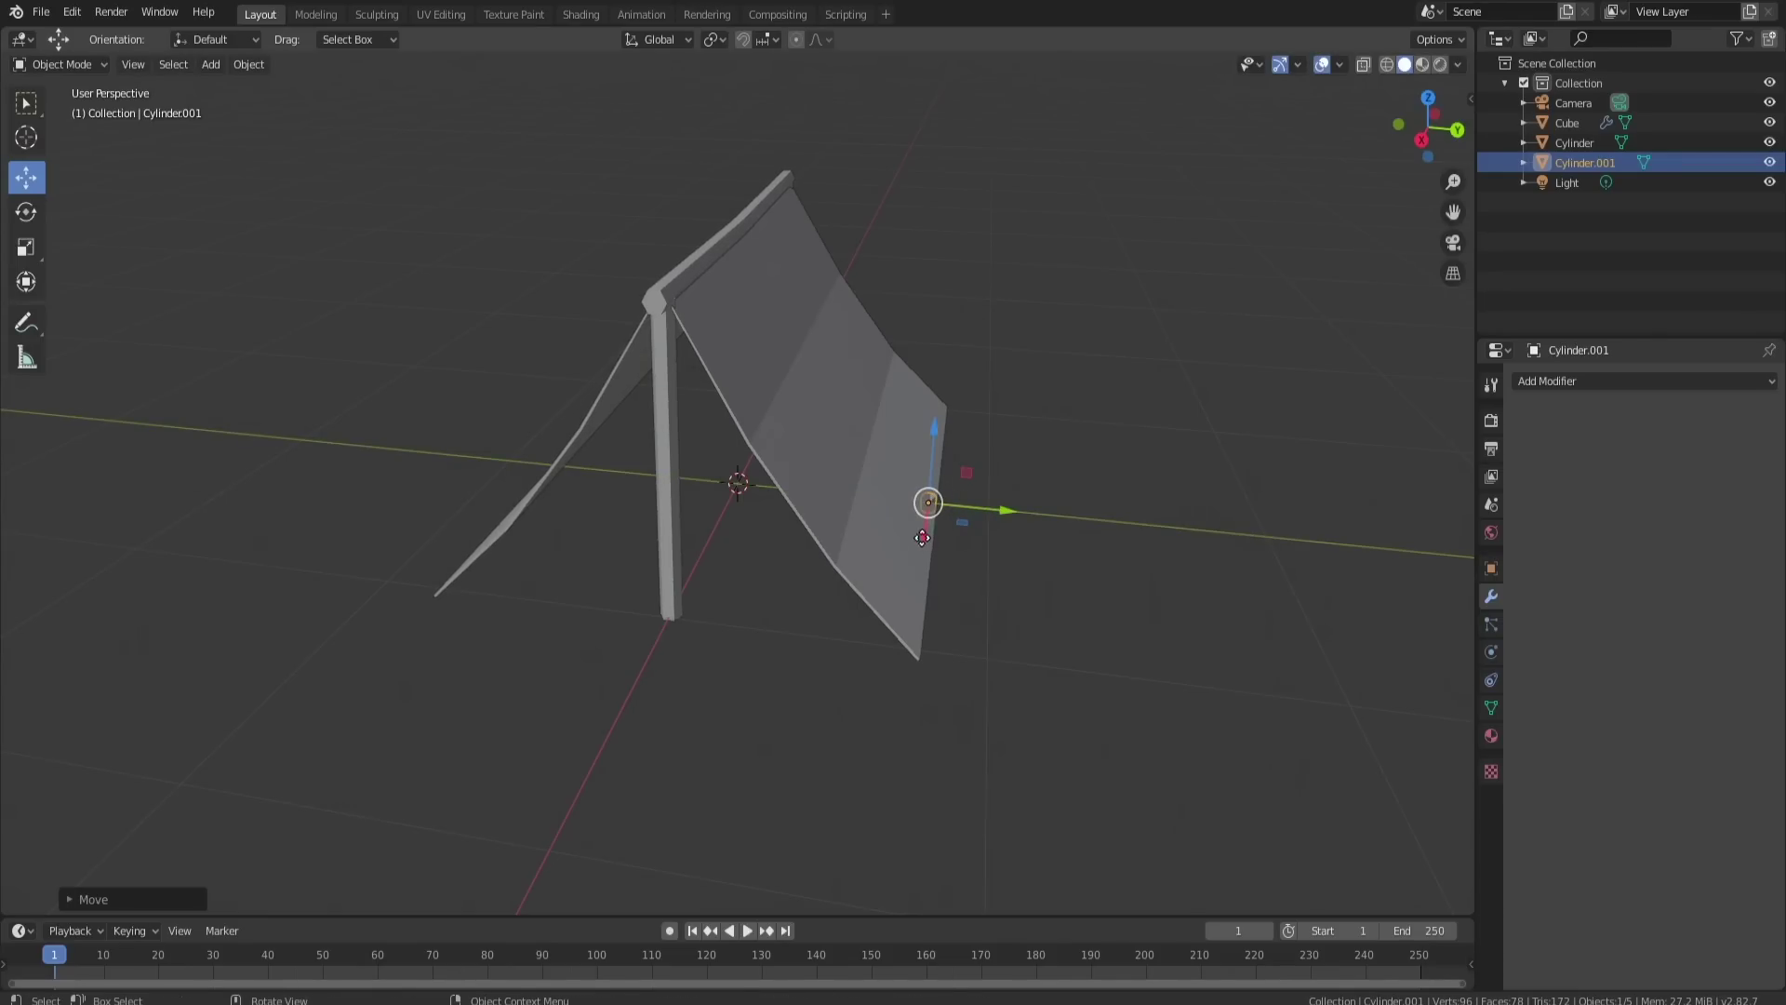
key(g)
key(z)
click(958, 671)
middle_drag(958, 672, 1007, 616)
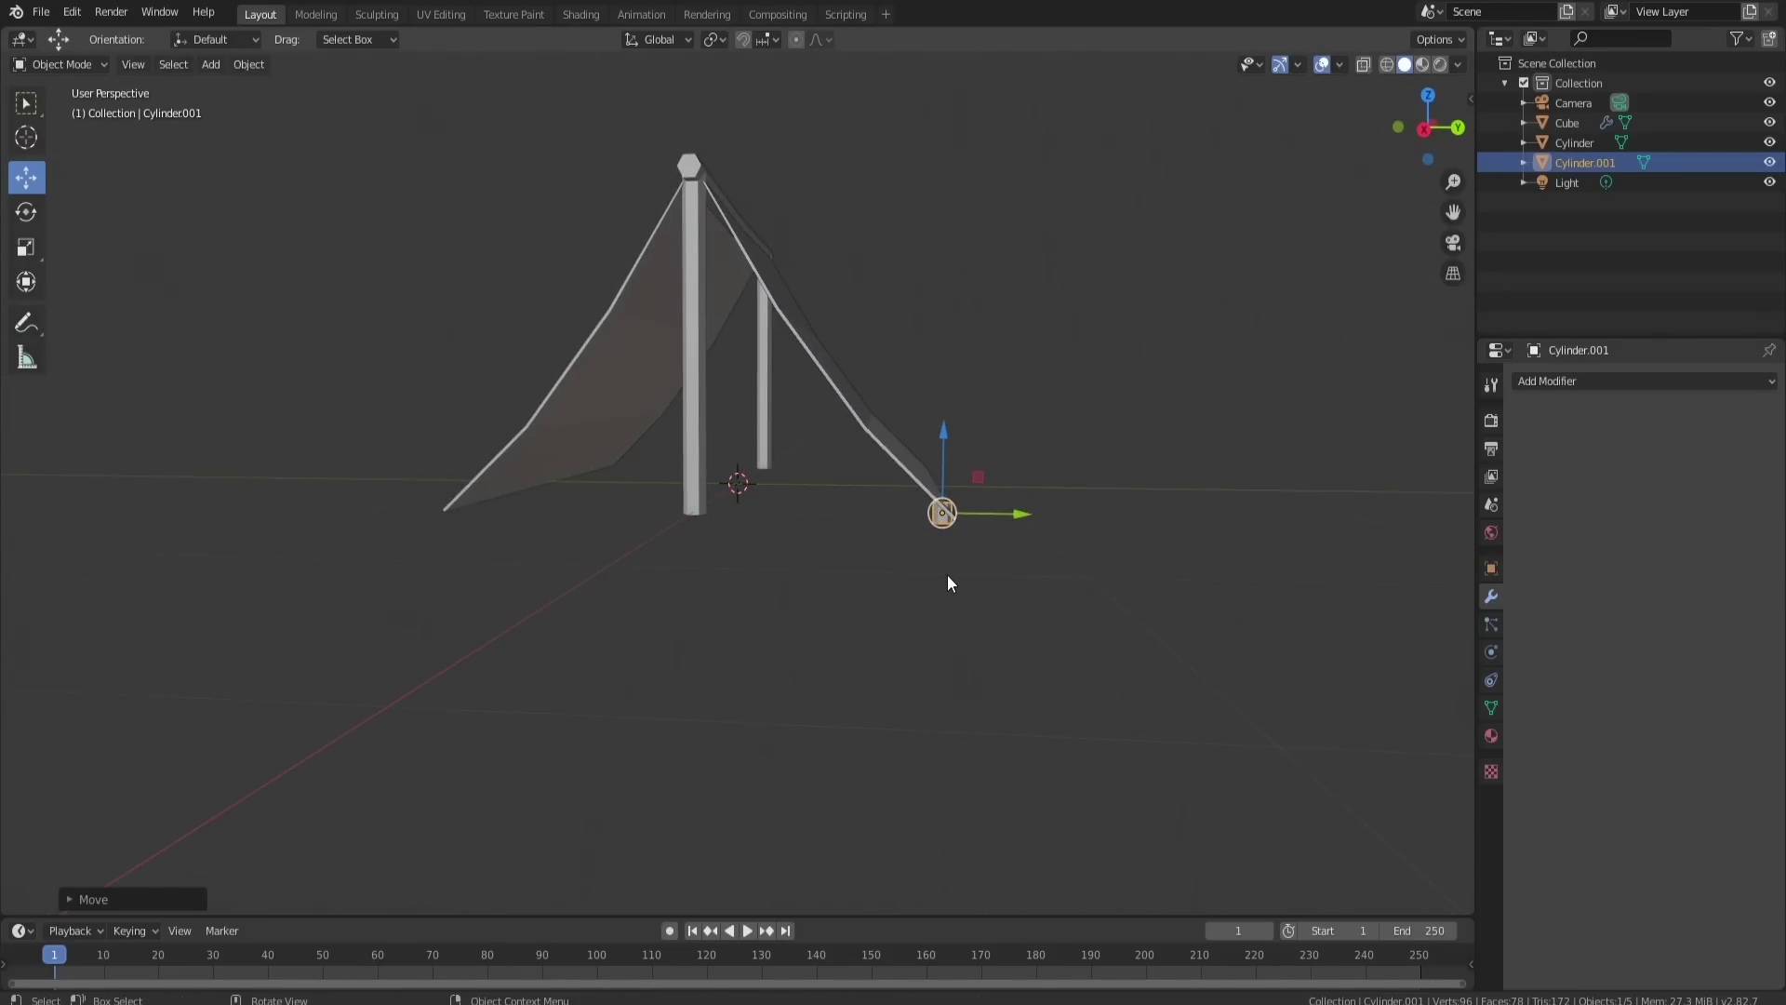
Step: Tilt the small cylinder slightly in the right orthographic view and adjust its position against the slope's bottom edge
alt+middle_drag(1040, 545, 1064, 379)
key(r)
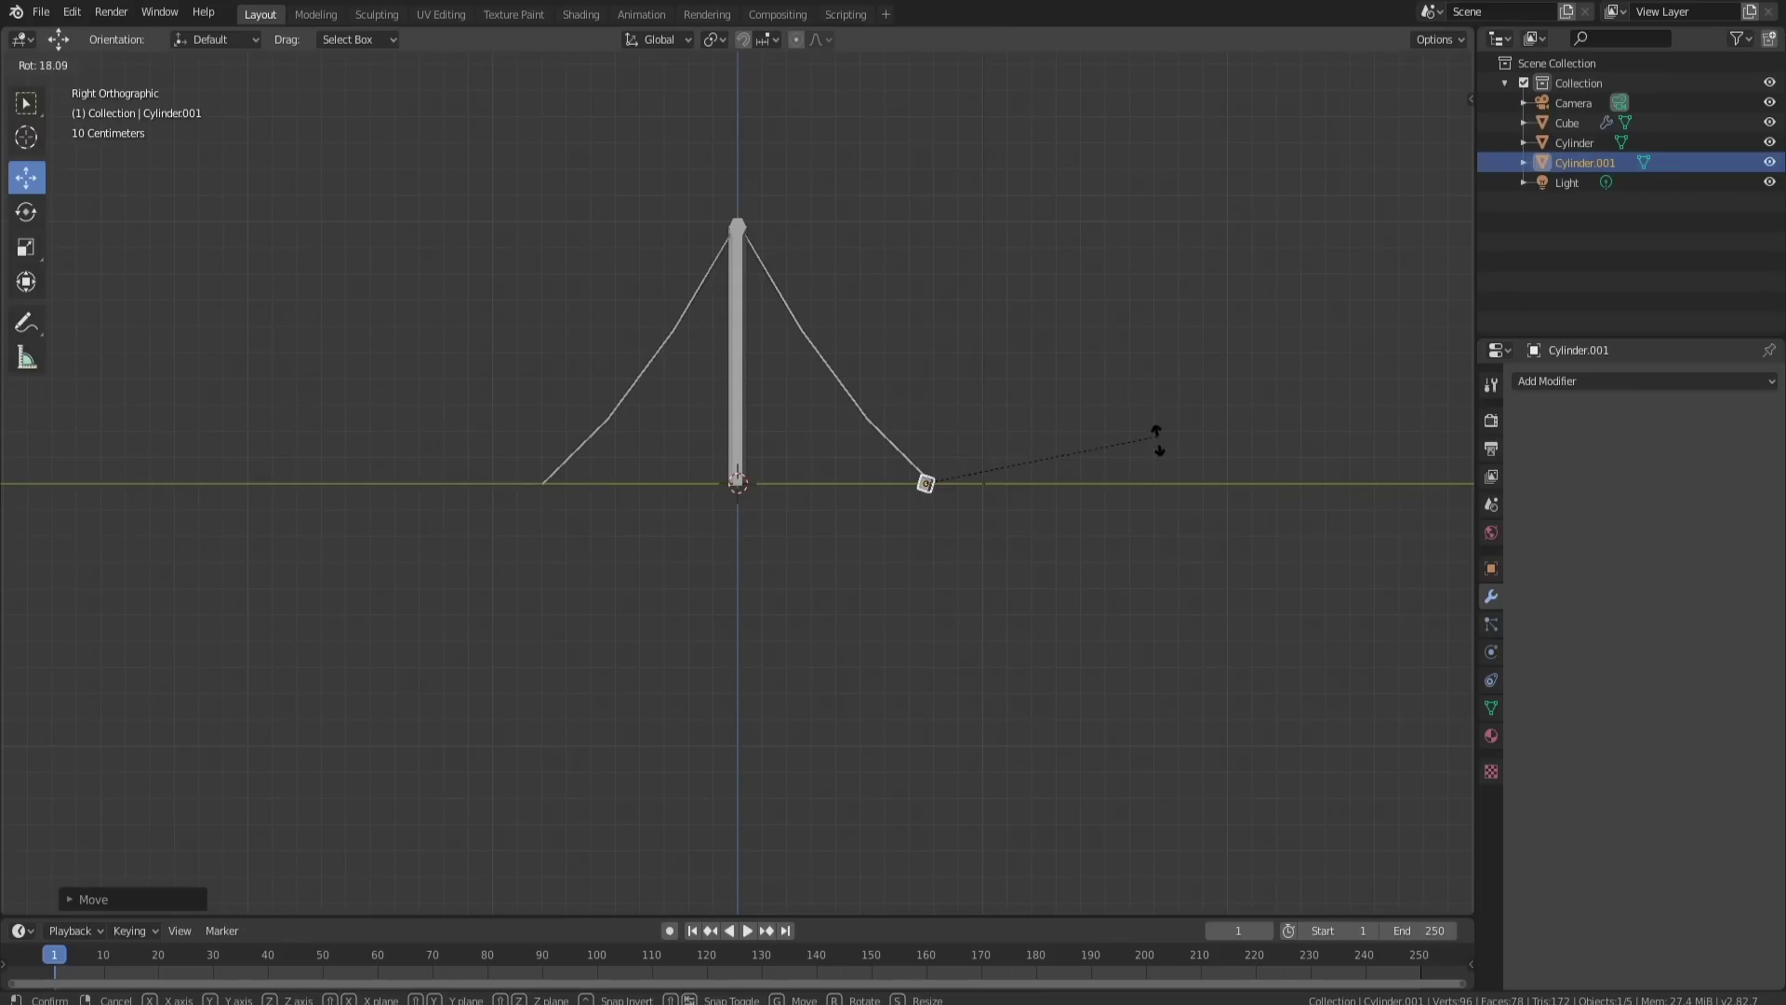
click(1159, 477)
drag(927, 444, 949, 477)
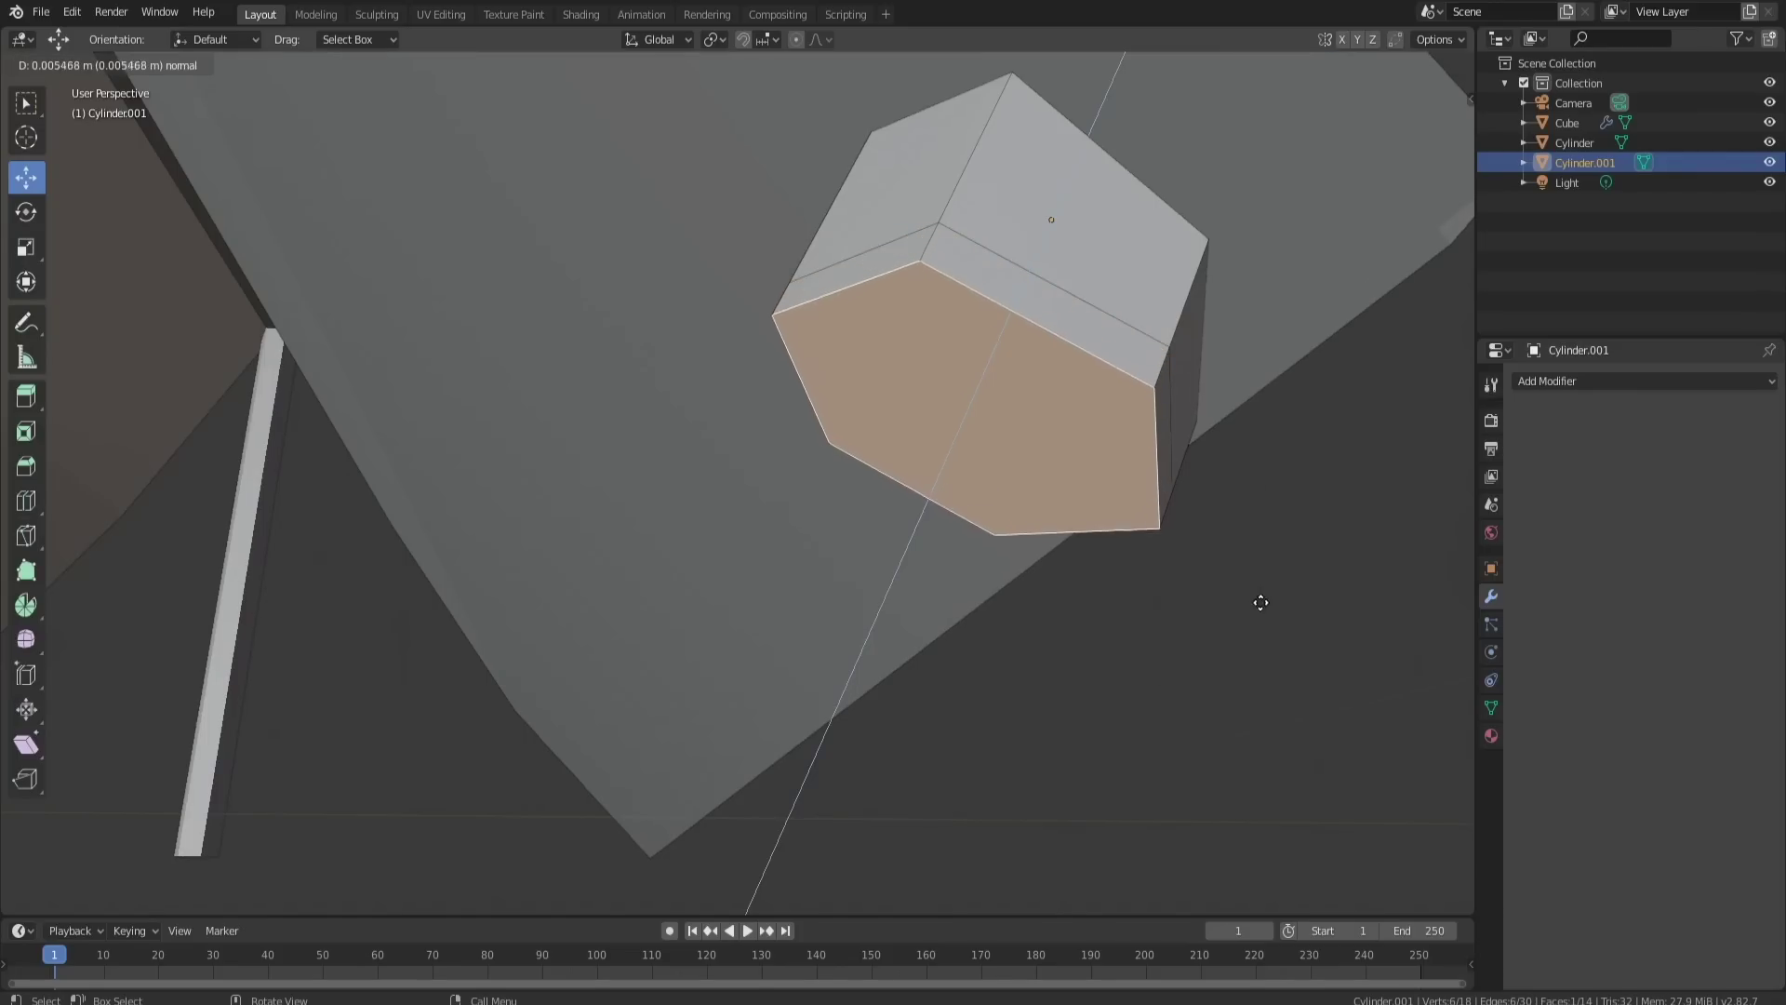
Step: Extrude the peg's lower end face outward and scale it down to a narrow tip
right_click(1249, 638)
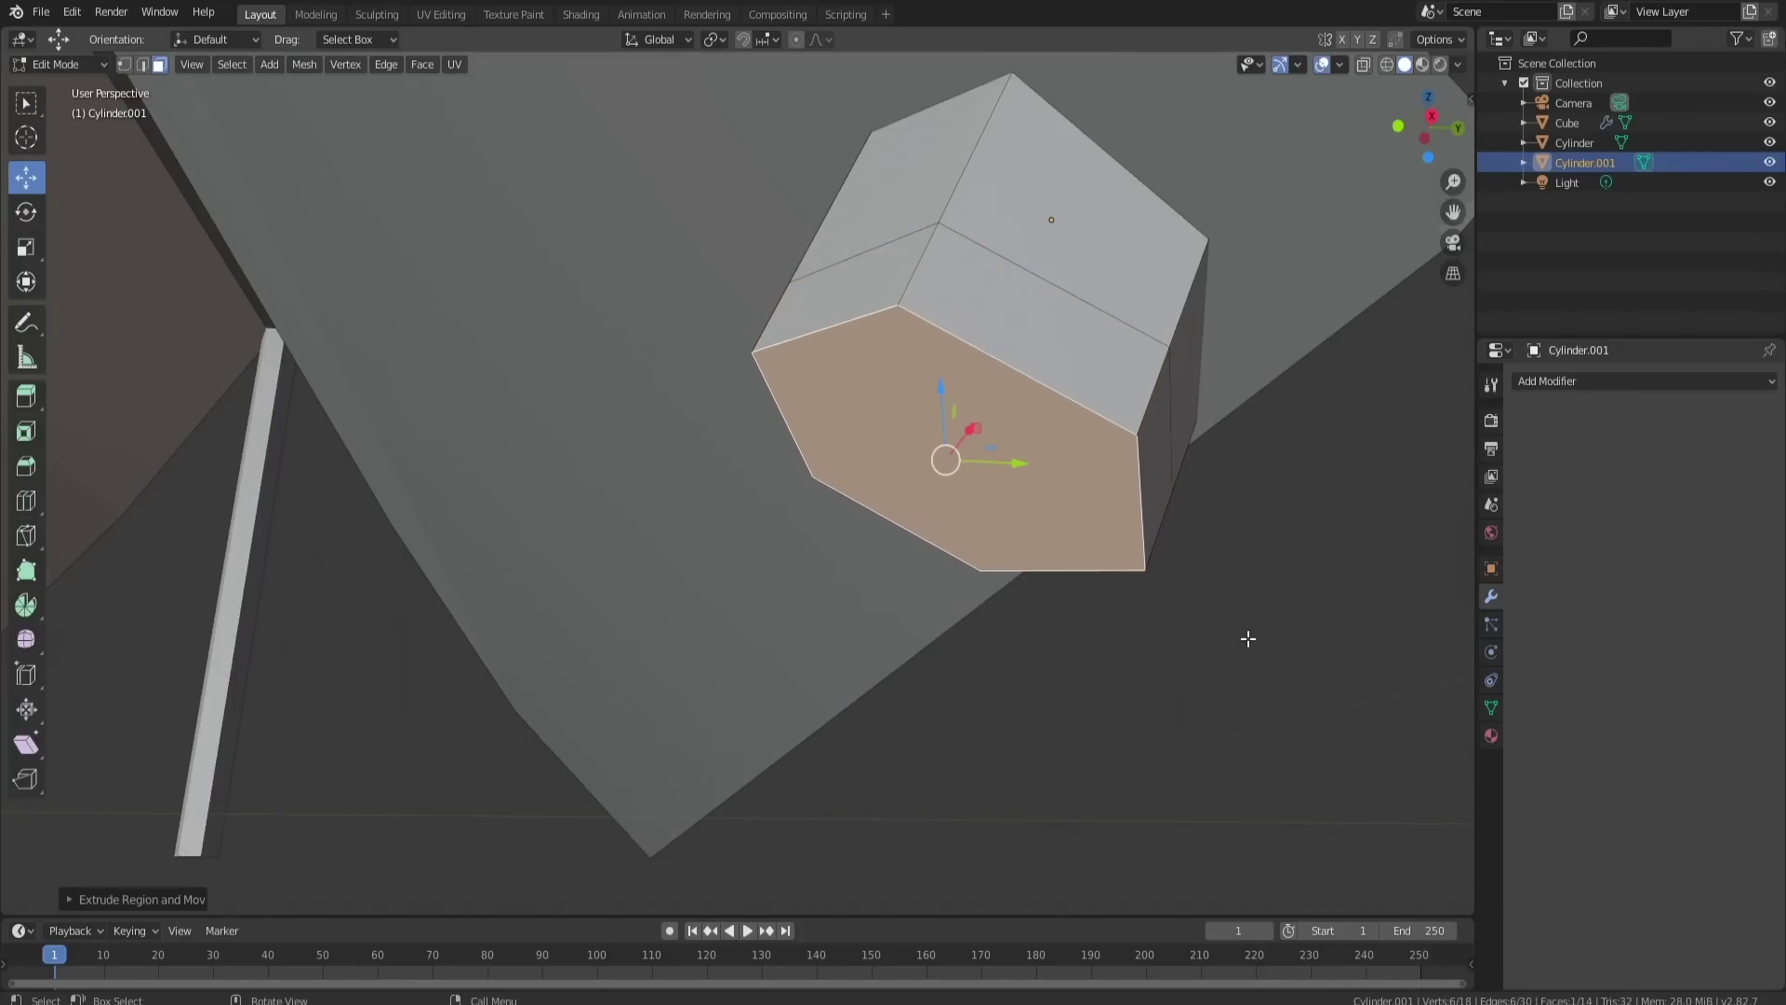
key(s)
click(975, 518)
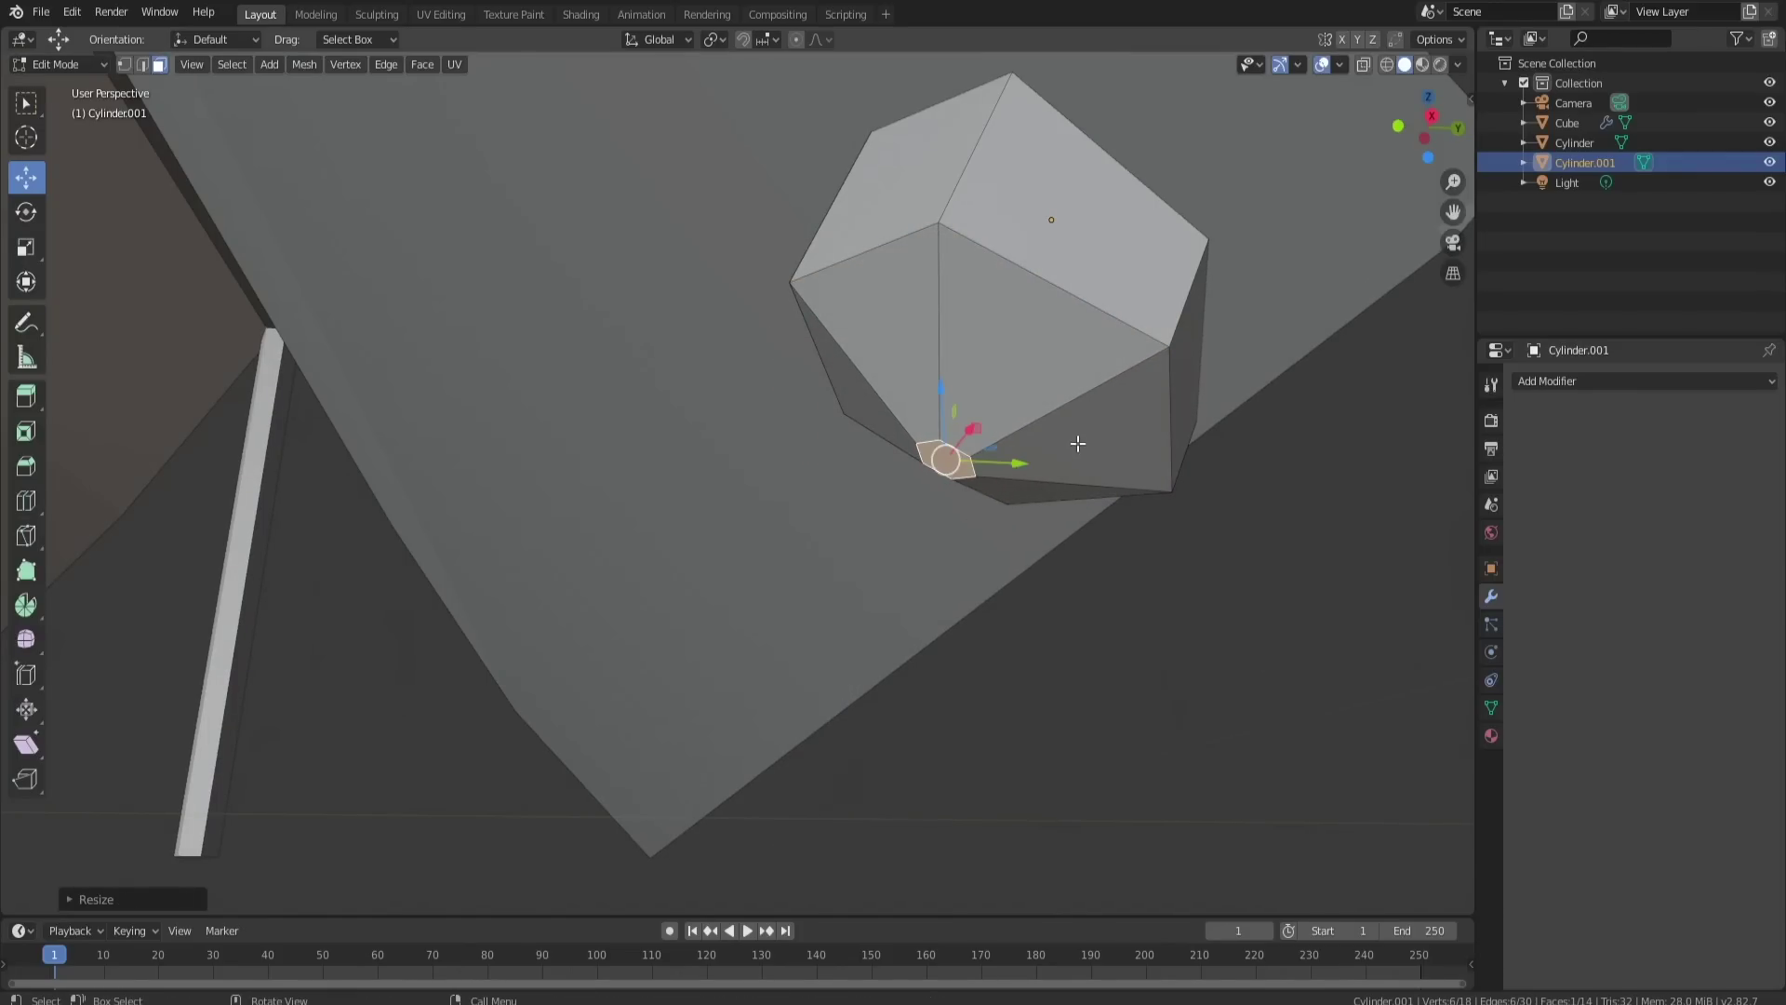
Step: Select the edge loop just above the peg's tip in the right orthographic view and scale it narrower
key(KP_7)
scroll(875, 484, down, 5)
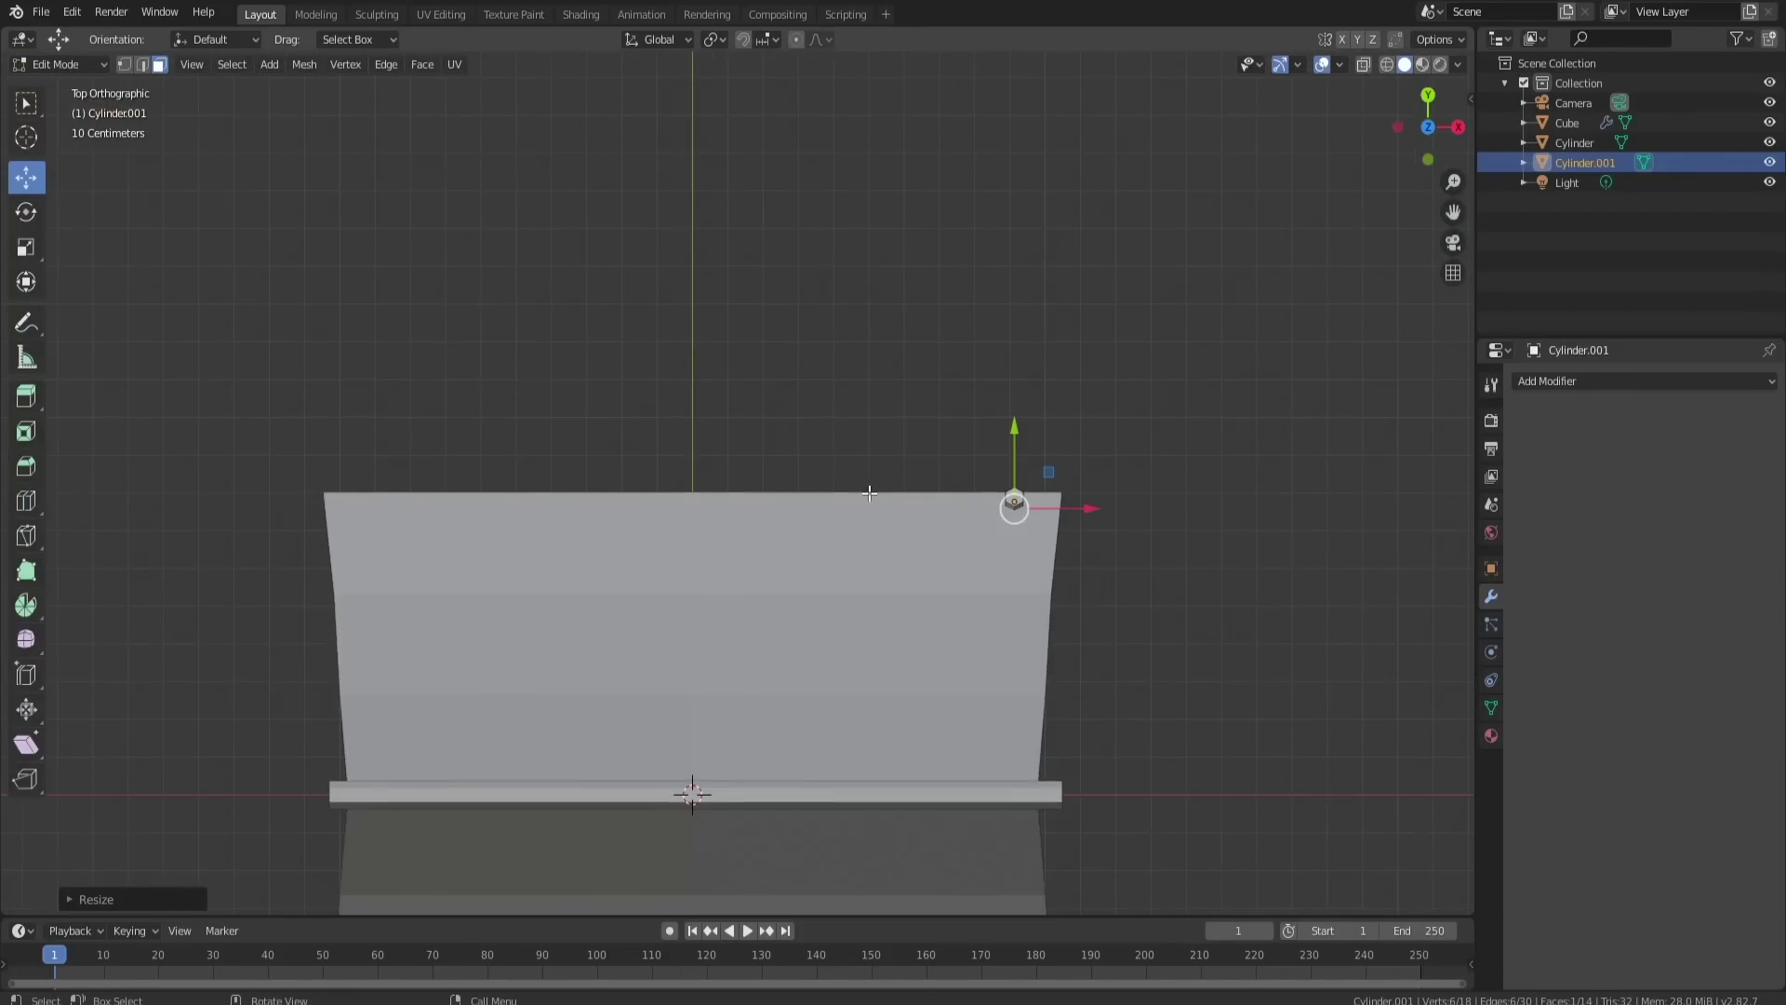
key(KP_1)
scroll(599, 586, up, 2)
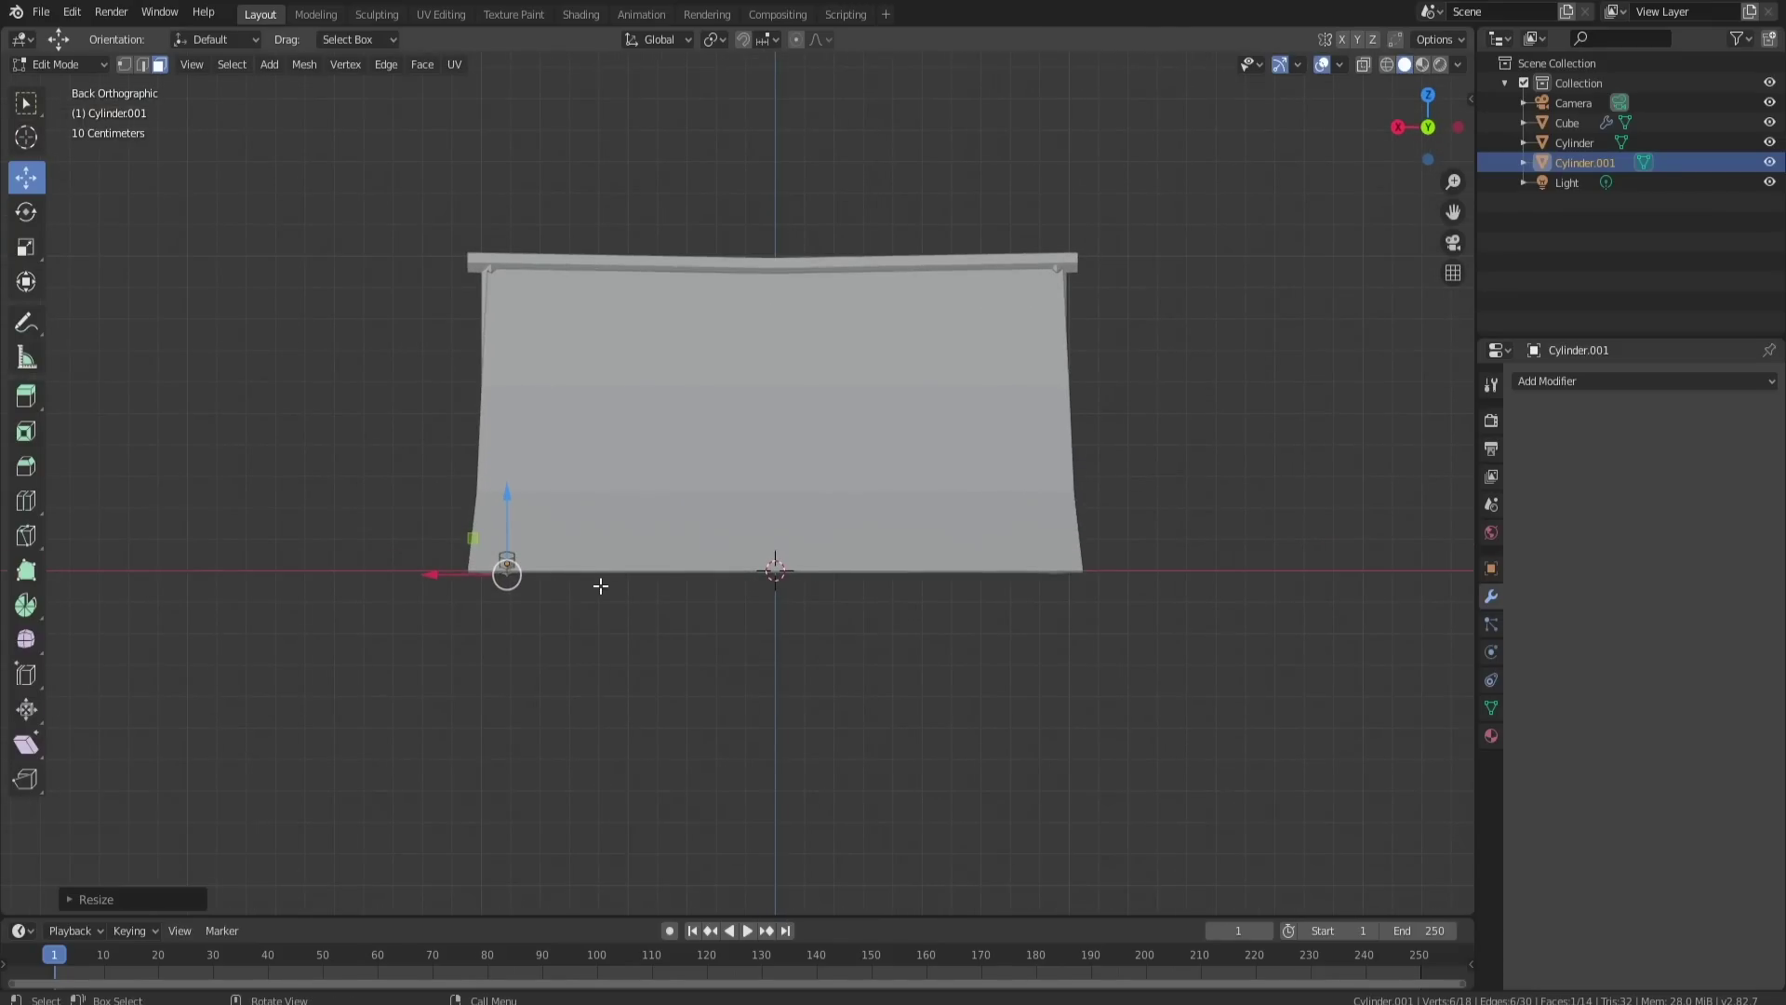
key(KP_3)
scroll(716, 574, up, 5)
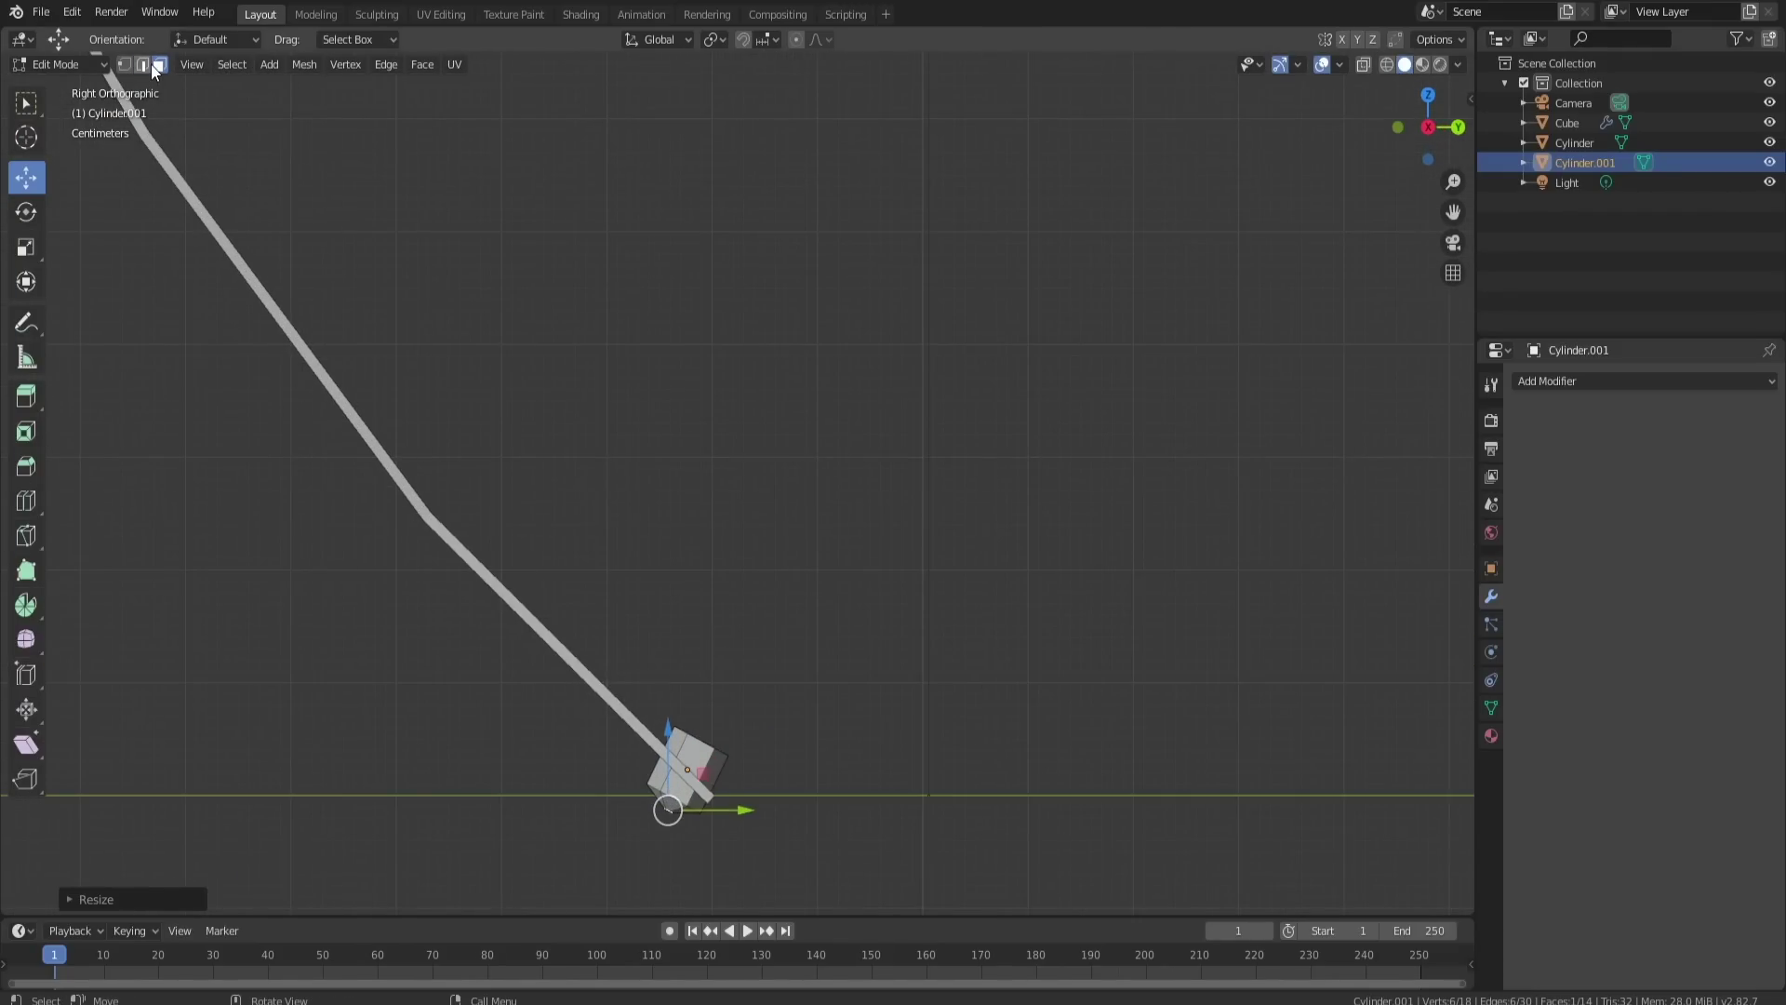
alt+click(704, 811)
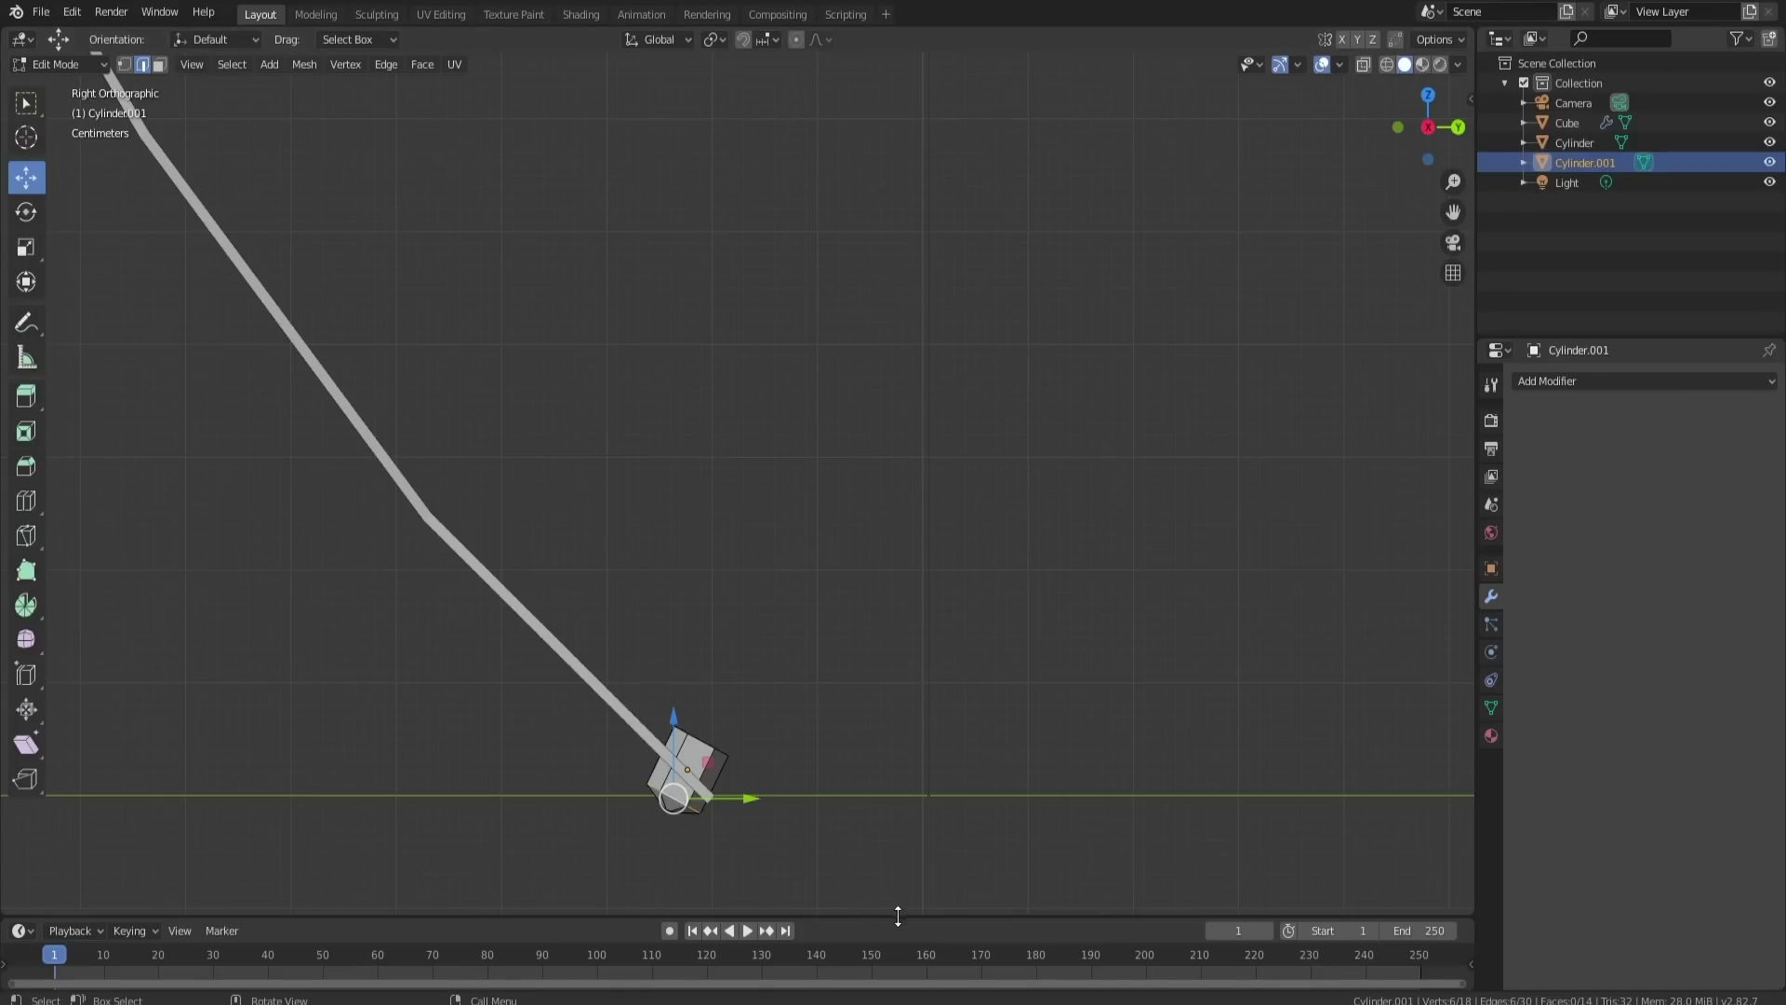
key(s)
click(831, 860)
Step: Add a loop cut across the peg's upper section, scale it to about 0.76, and return to Object Mode
key(ctrl+r)
click(698, 765)
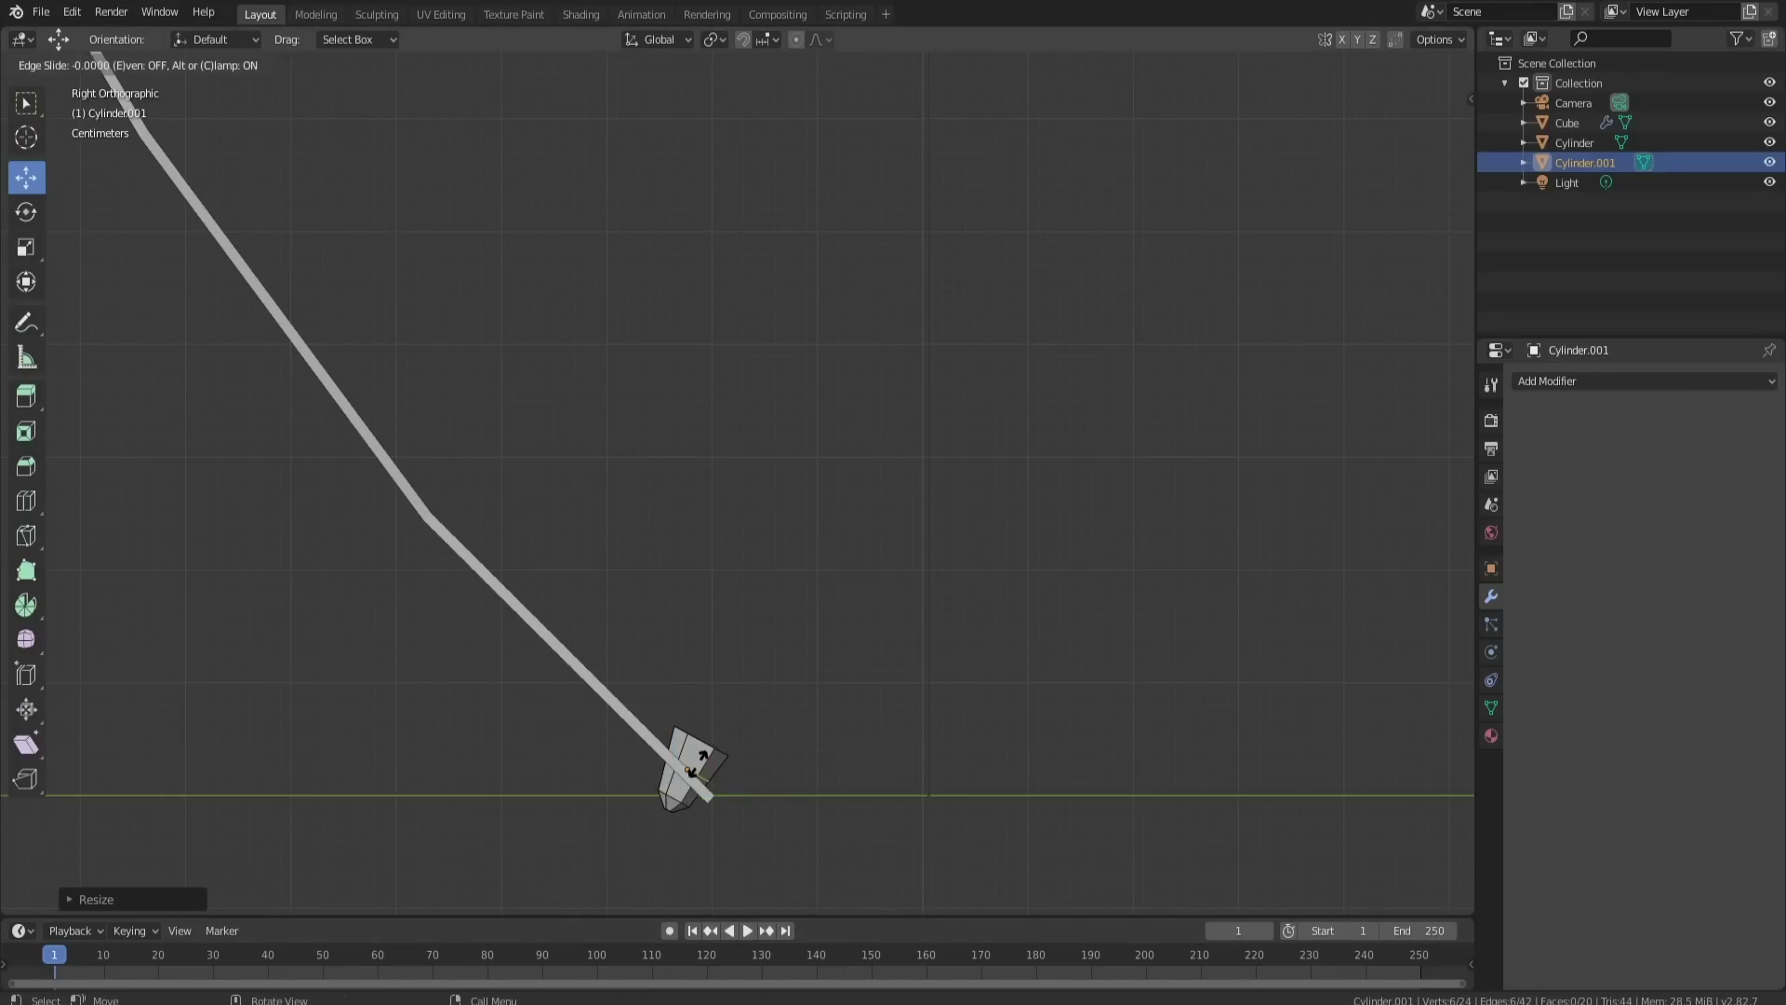
click(701, 756)
key(s)
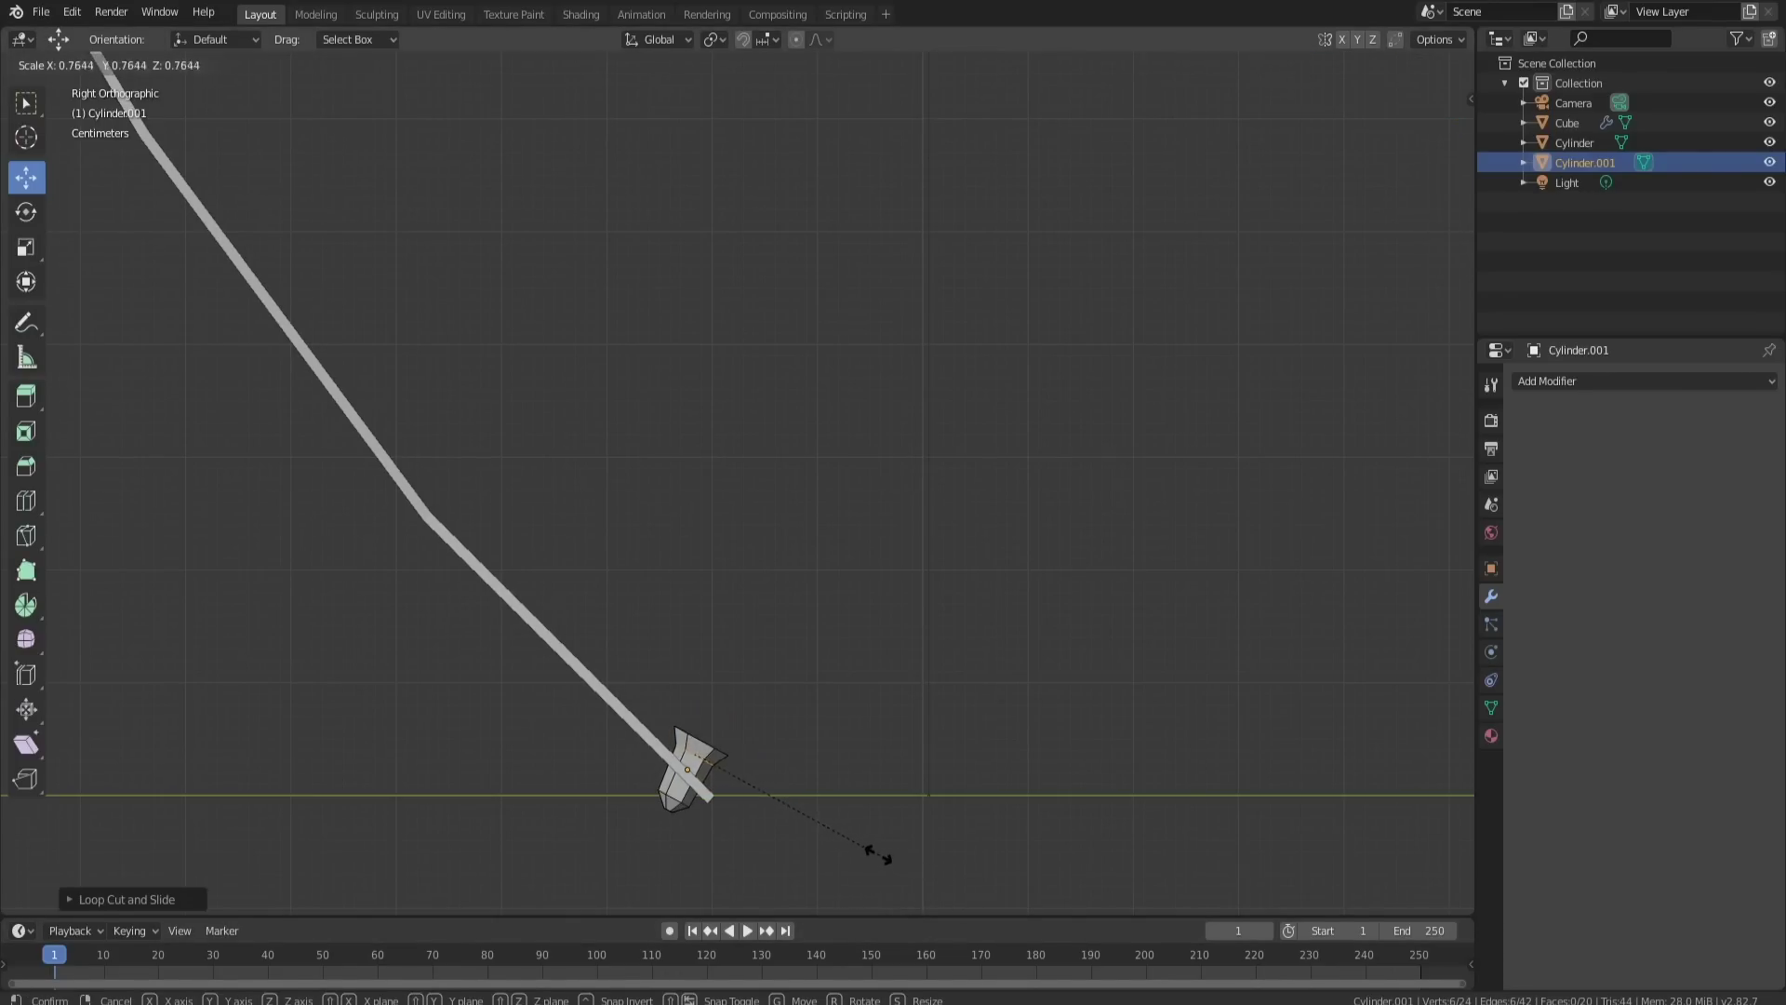
click(873, 852)
middle_drag(796, 709, 303, 718)
key(Tab)
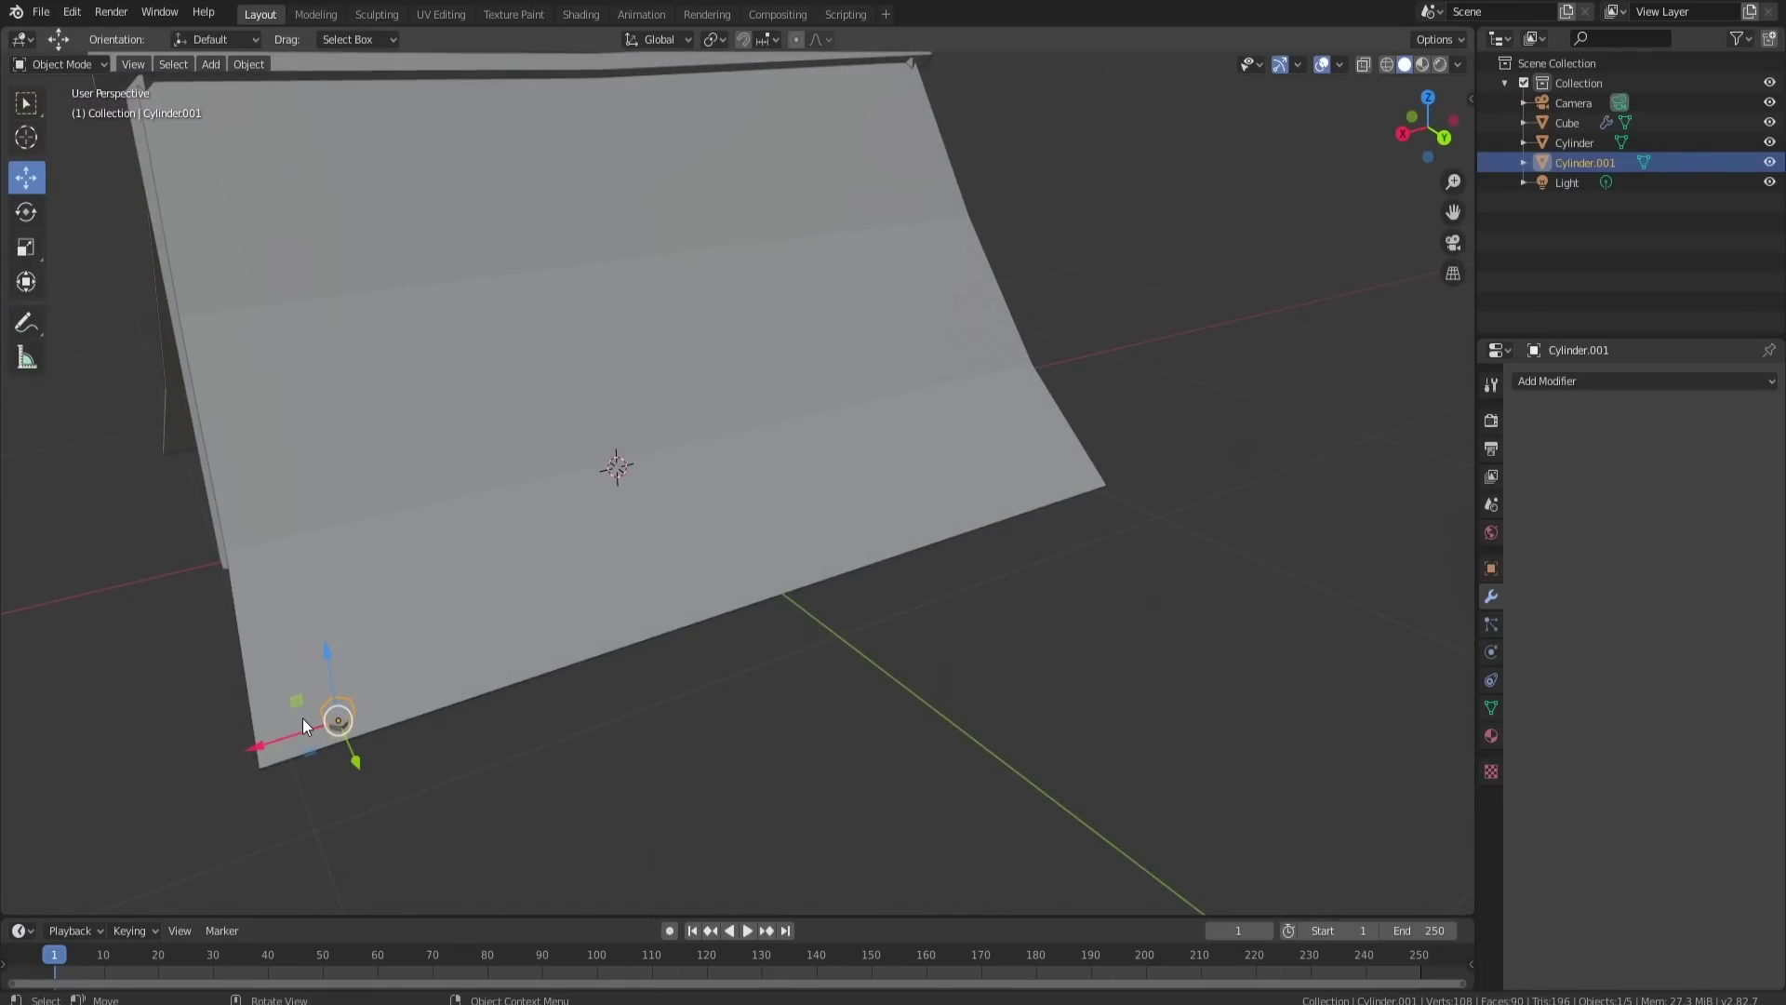
Step: Position the peg at the slope's bottom corner, place copies at the other tent corners, and join the pegs into one object
drag(284, 736, 242, 746)
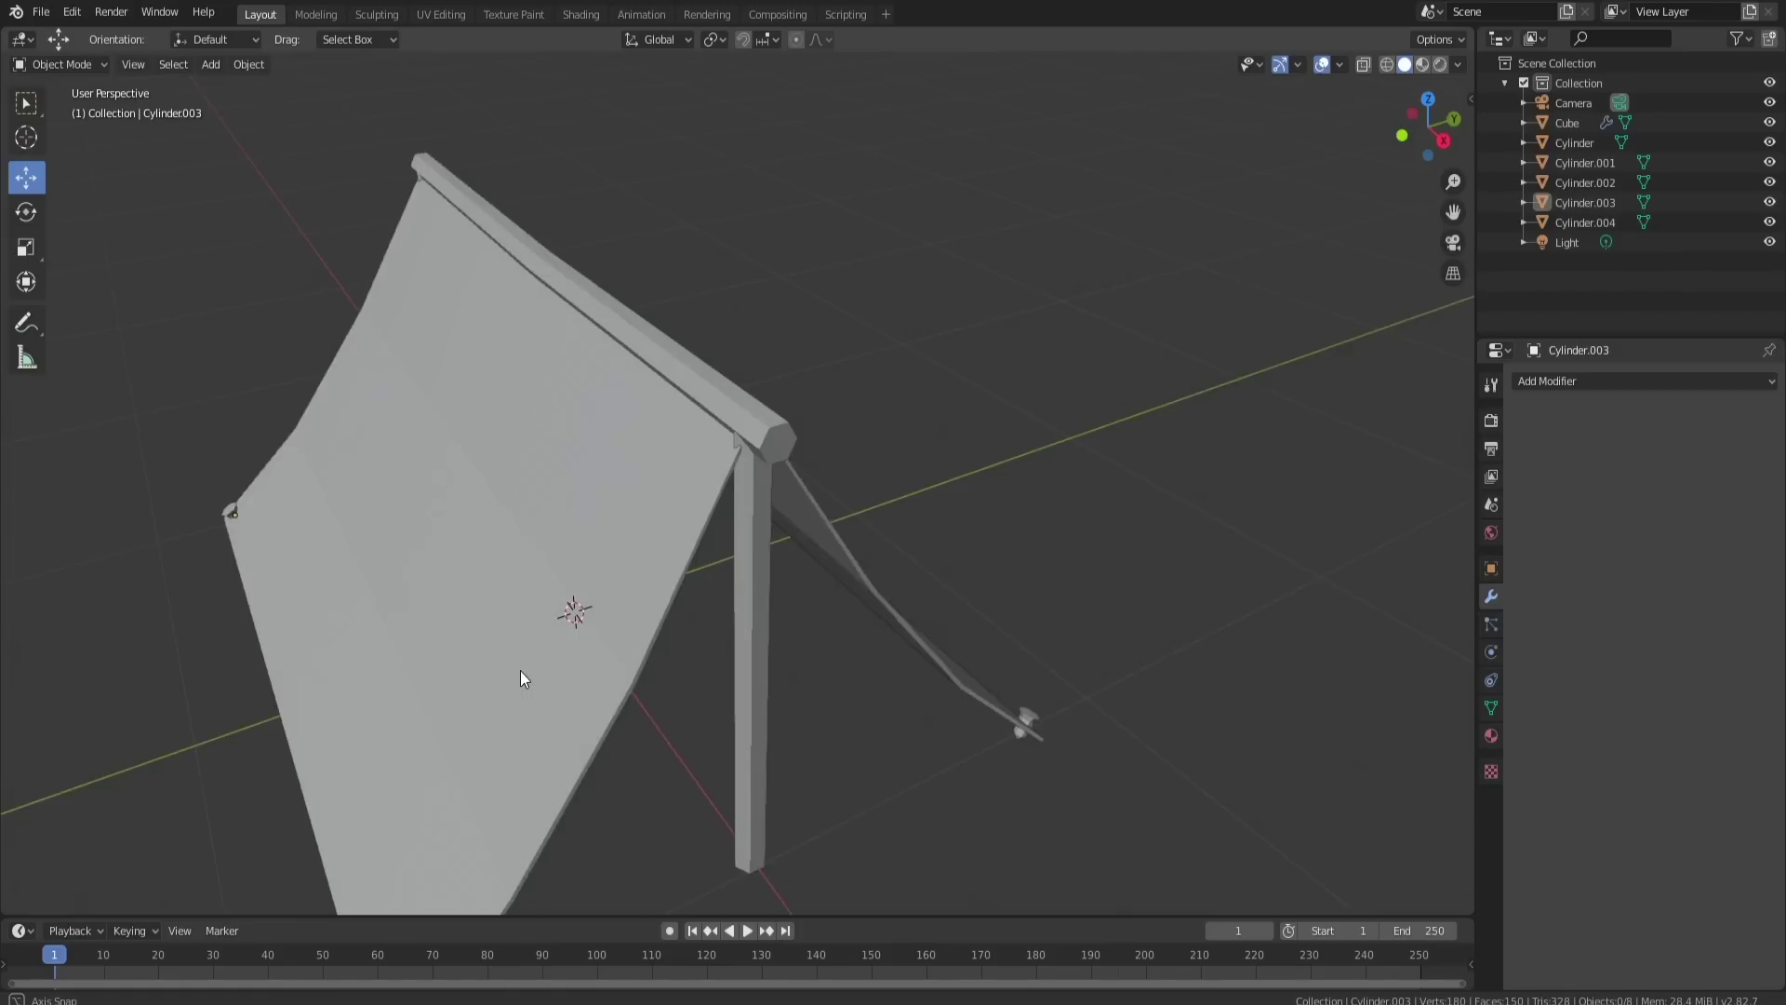
middle_drag(521, 672, 571, 621)
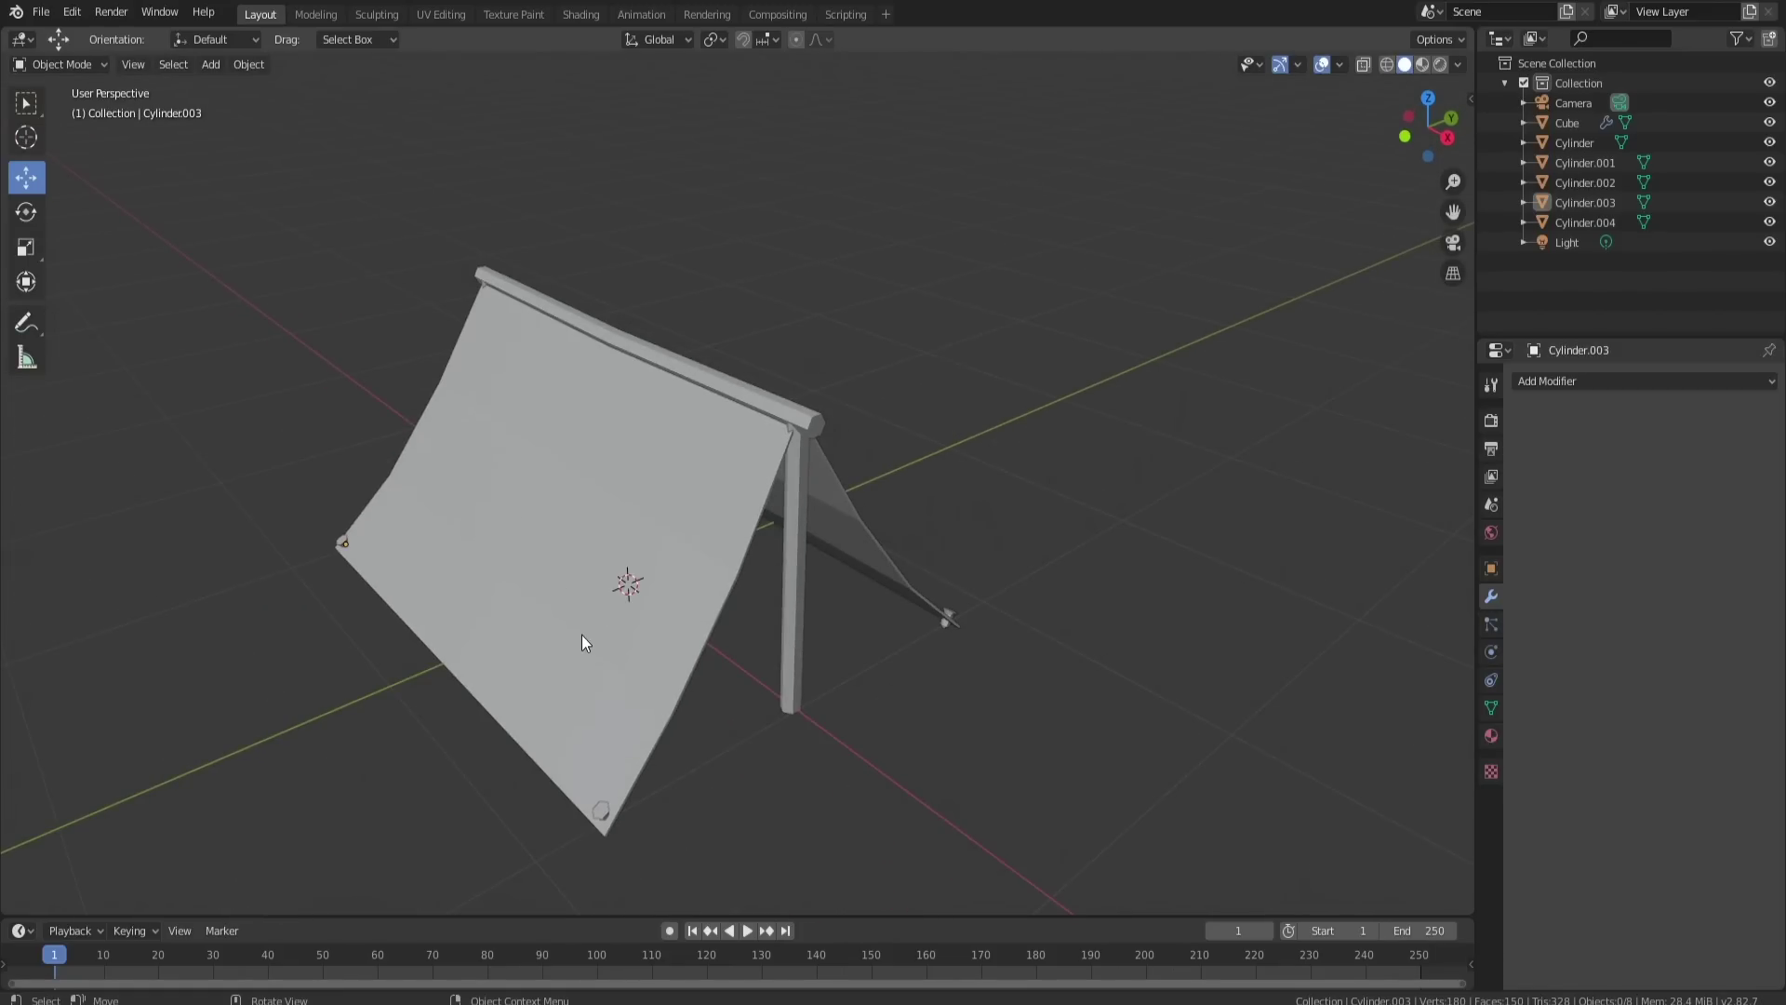
click(601, 811)
middle_drag(779, 722, 690, 605)
shift+click(614, 644)
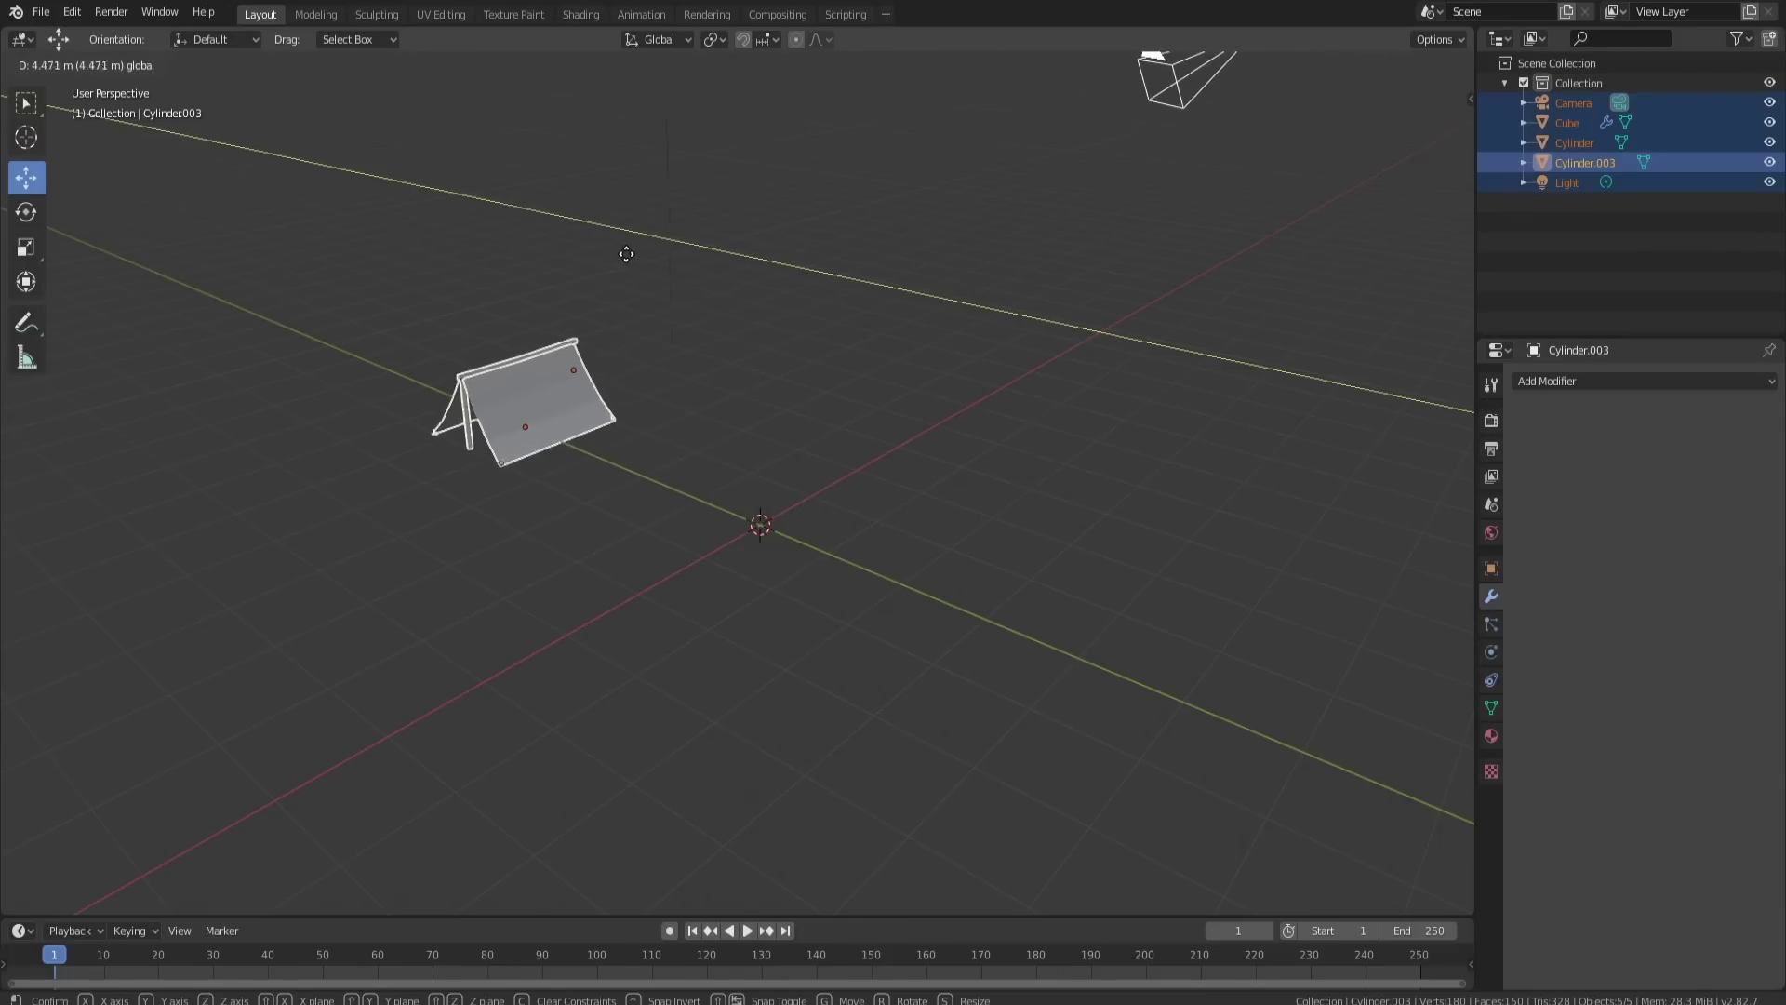
Step: Move the whole tent together with the camera and light along the Y axis, clear of the world origin
click(639, 411)
middle_drag(639, 410, 660, 494)
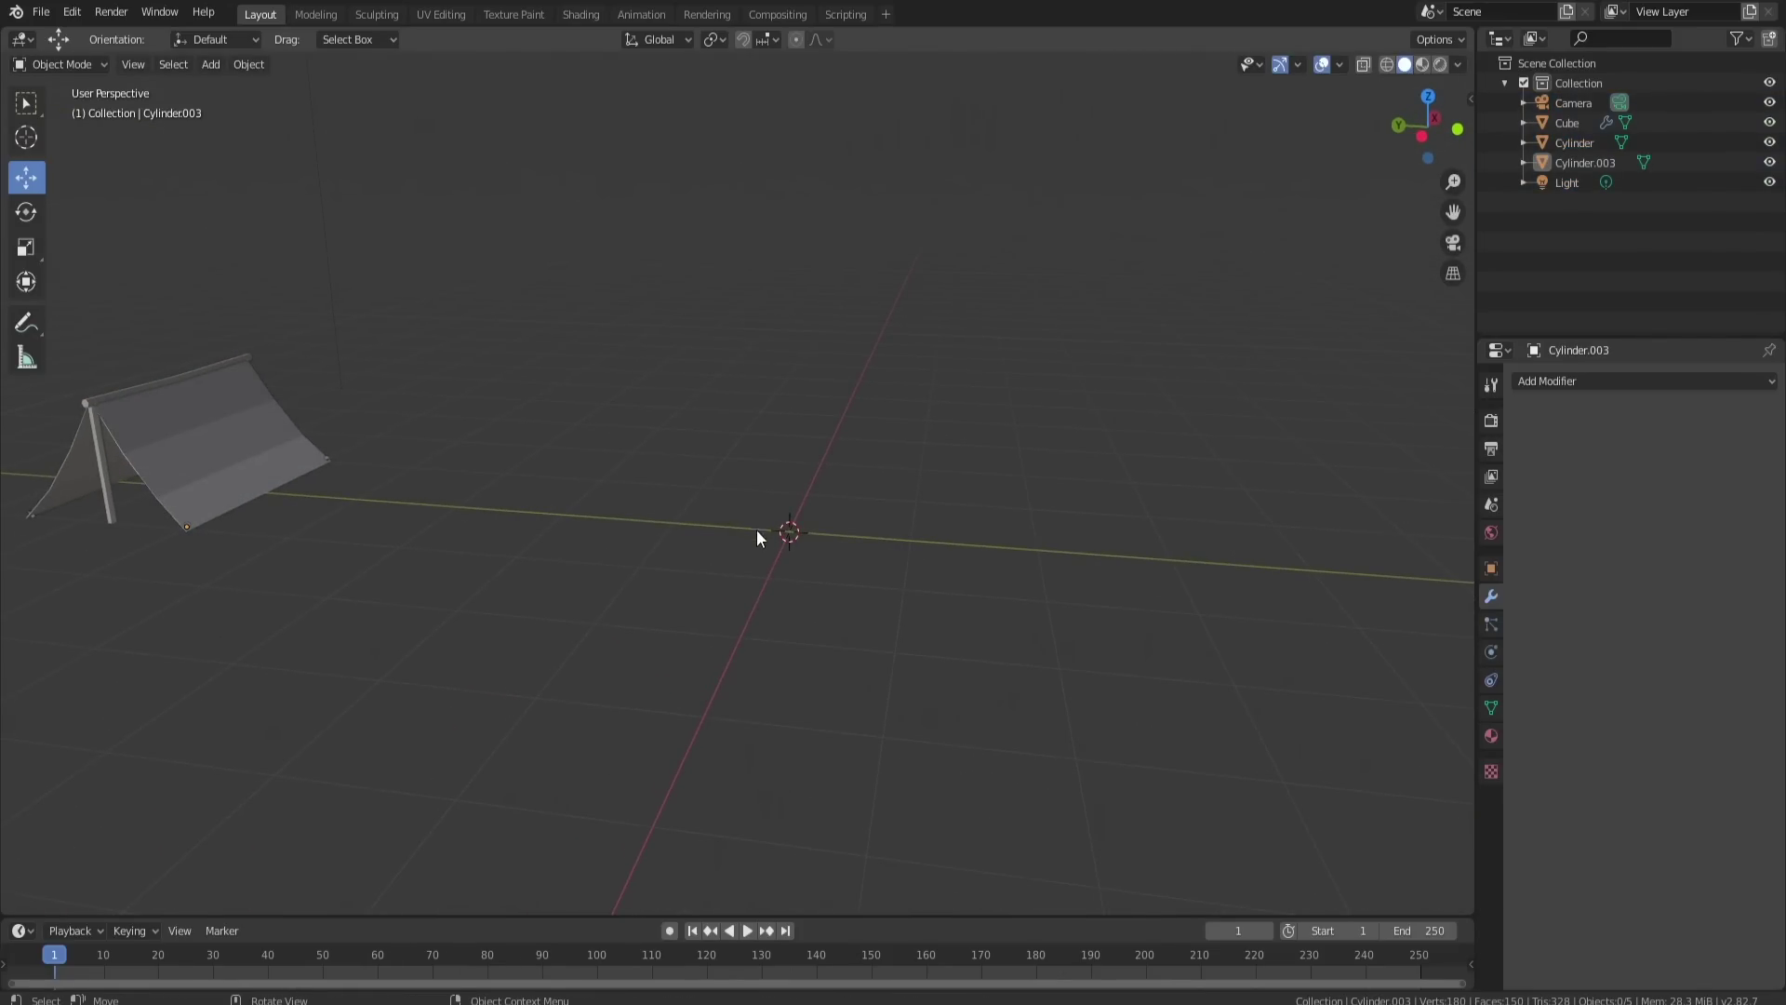
middle_drag(757, 528, 765, 570)
Step: Add a six-sided cylinder at the world origin and rotate it 90° in the left orthographic view
key(shift+a)
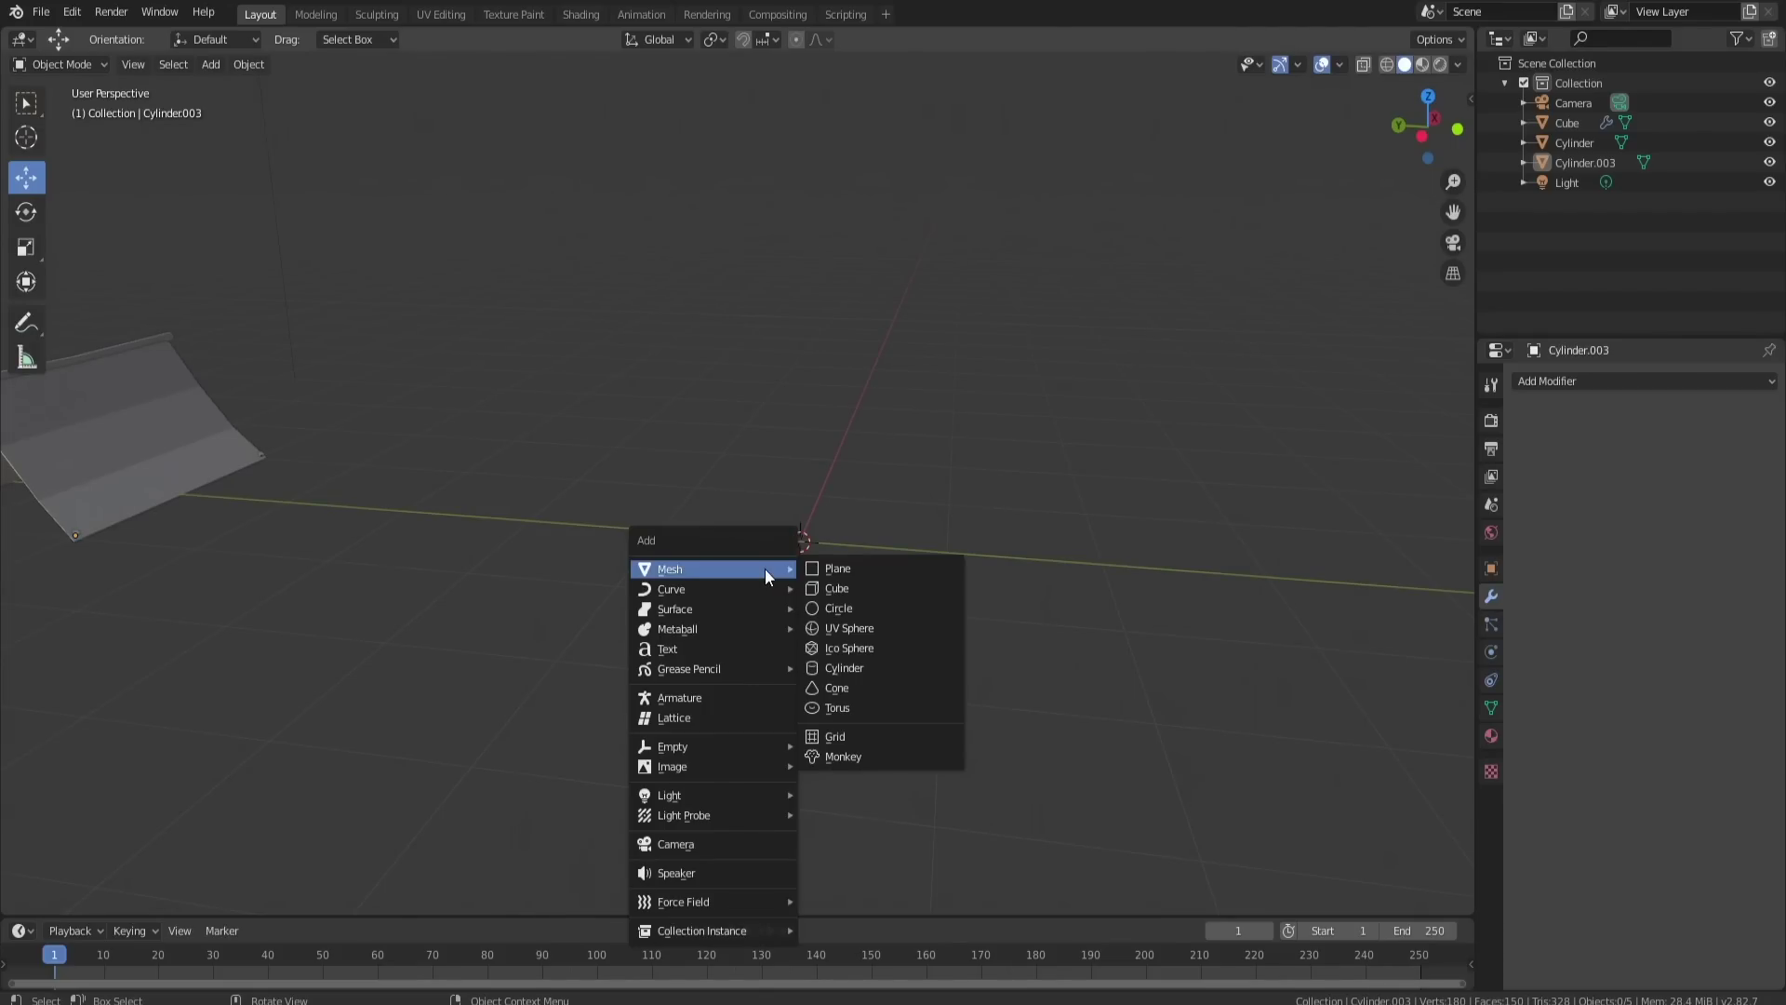
click(854, 669)
key(ctrl+KP_3)
text(r90)
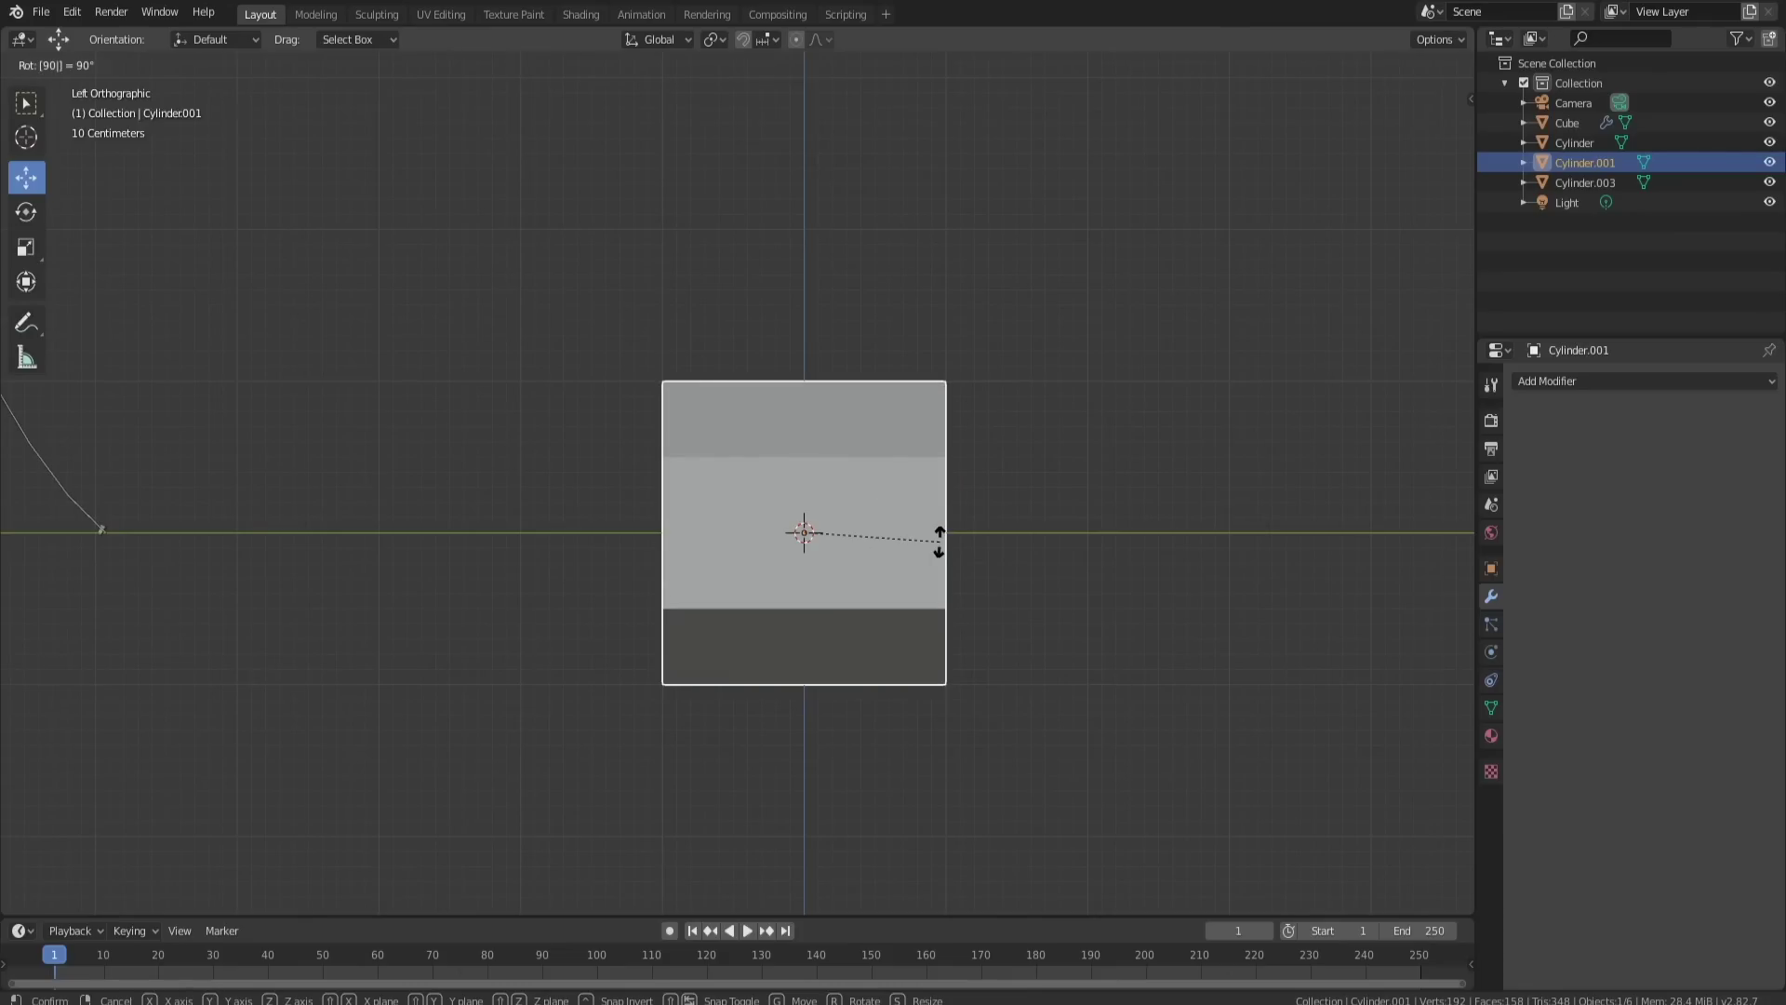
key(Return)
Step: Scale the new cylinder down and stretch it along the Y axis into a long log
key(s)
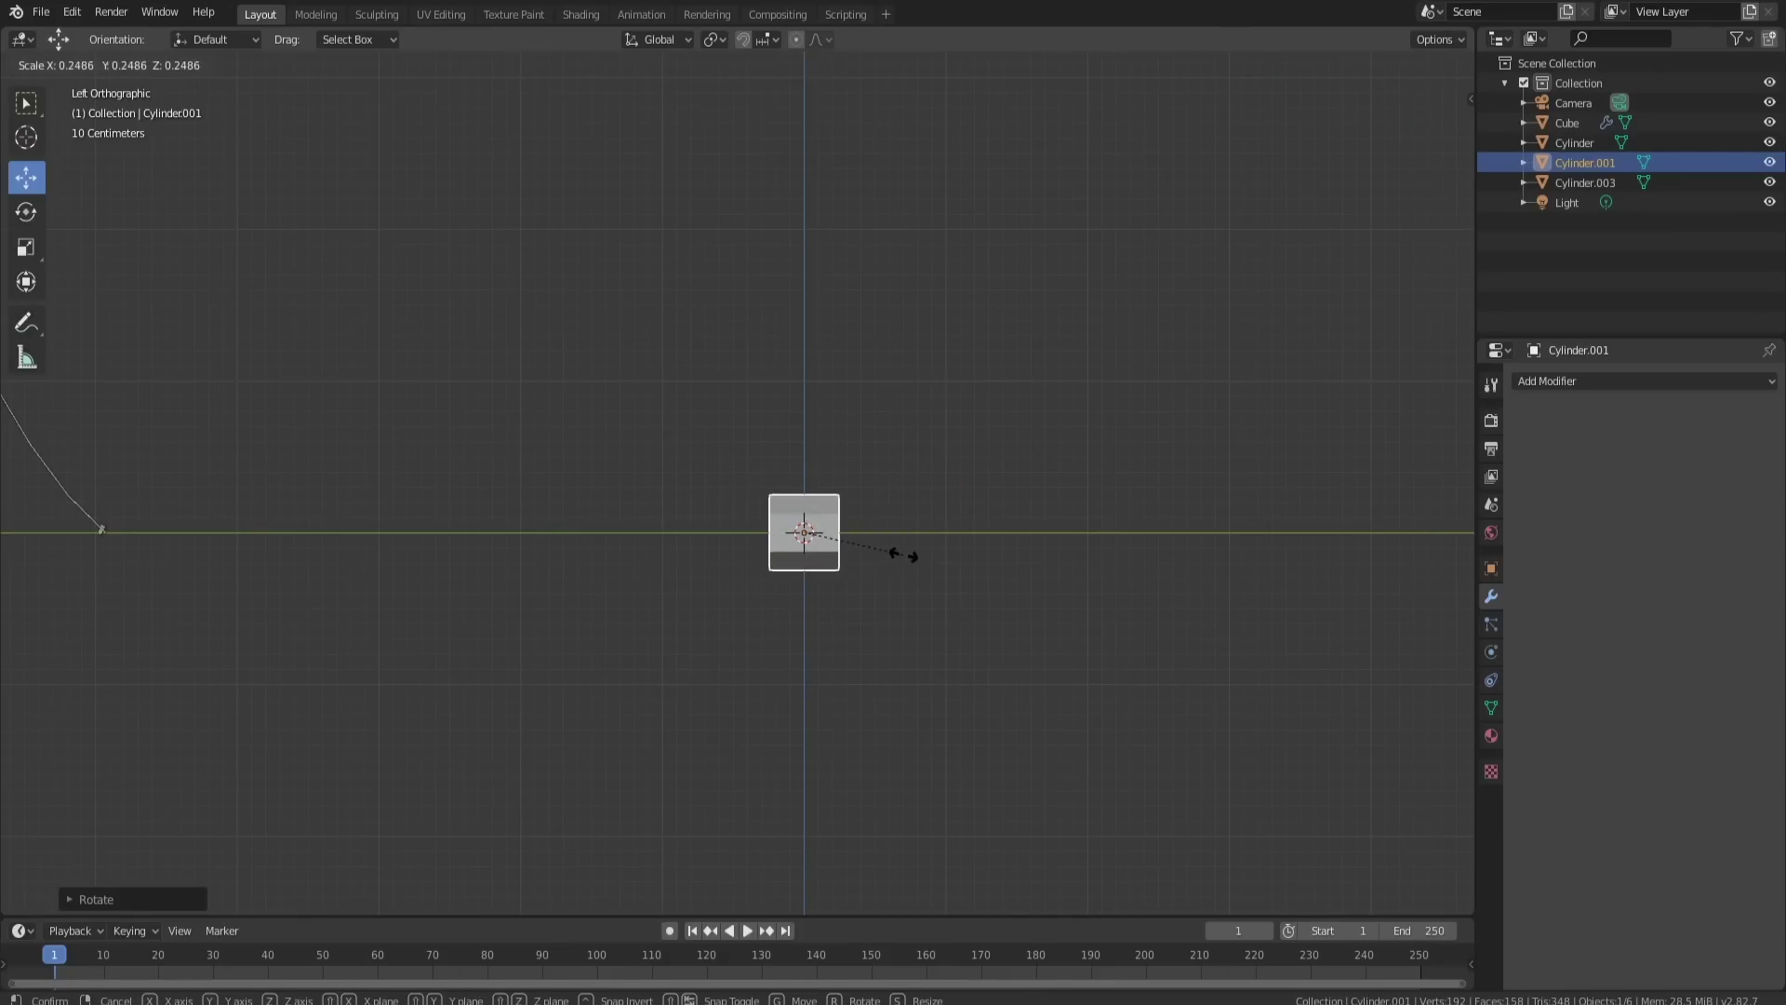
click(877, 553)
key(s)
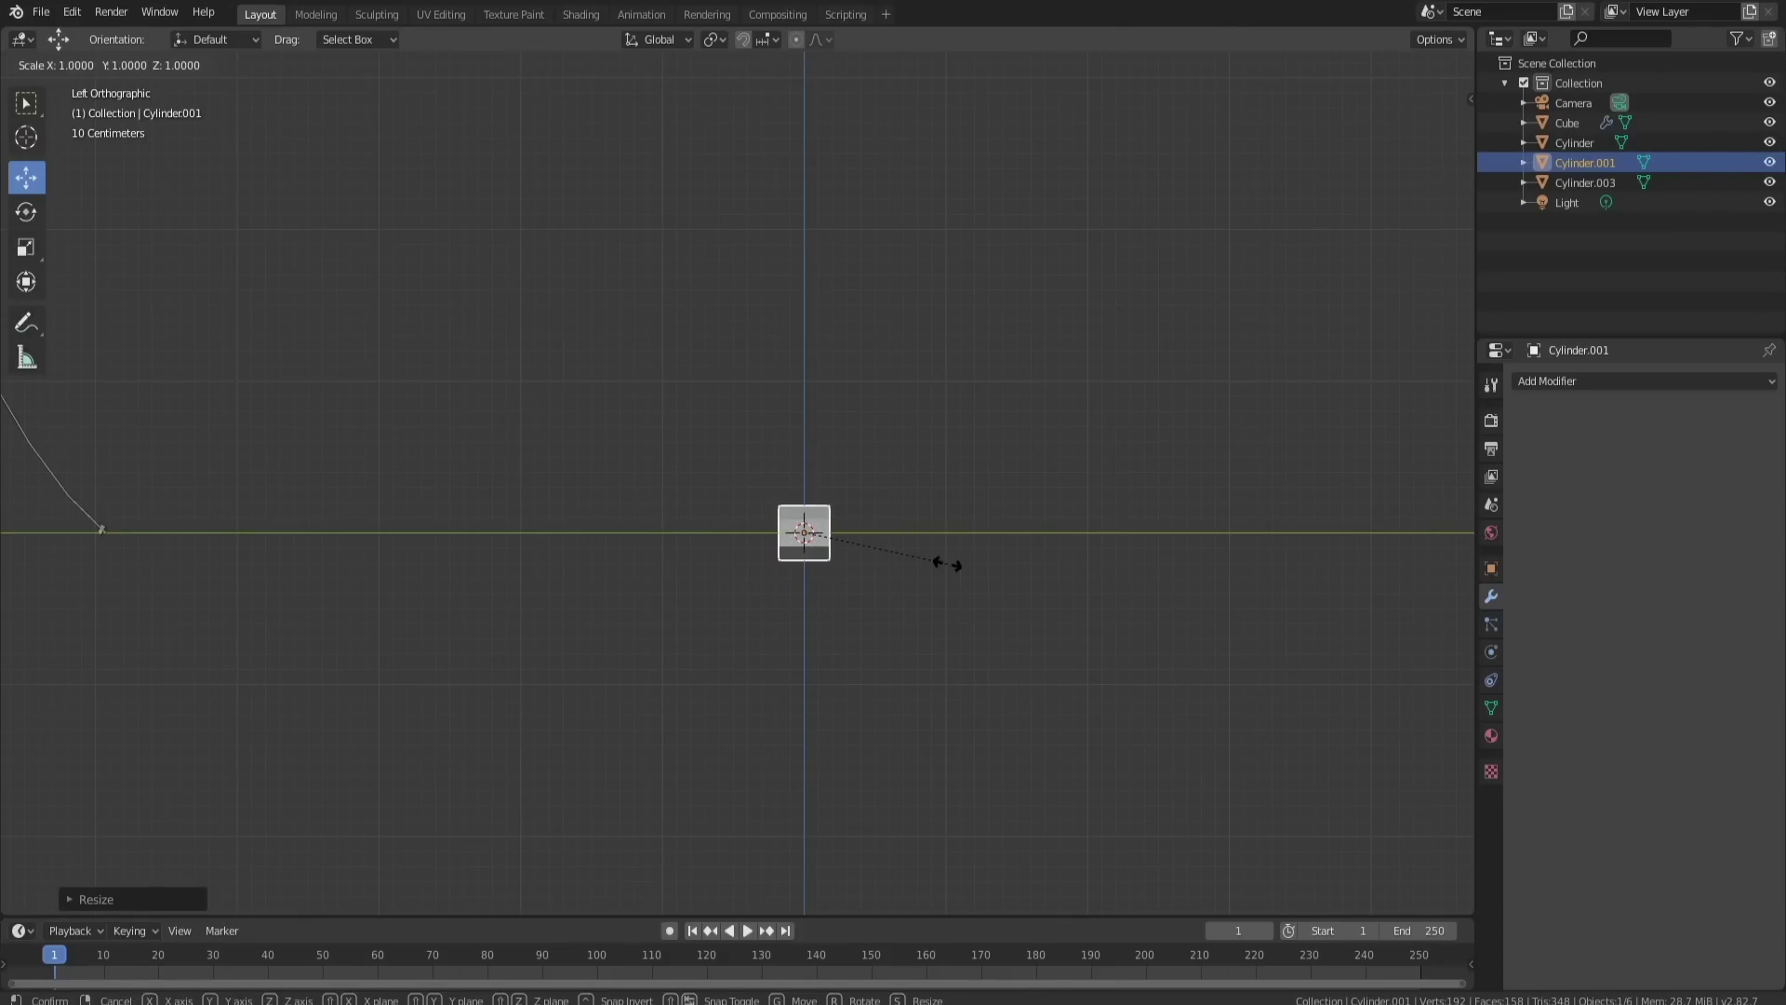
key(y)
click(13, 559)
Step: Add a centred loop cut across the log and scale it slightly narrower
scroll(833, 558, up, 2)
key(Tab)
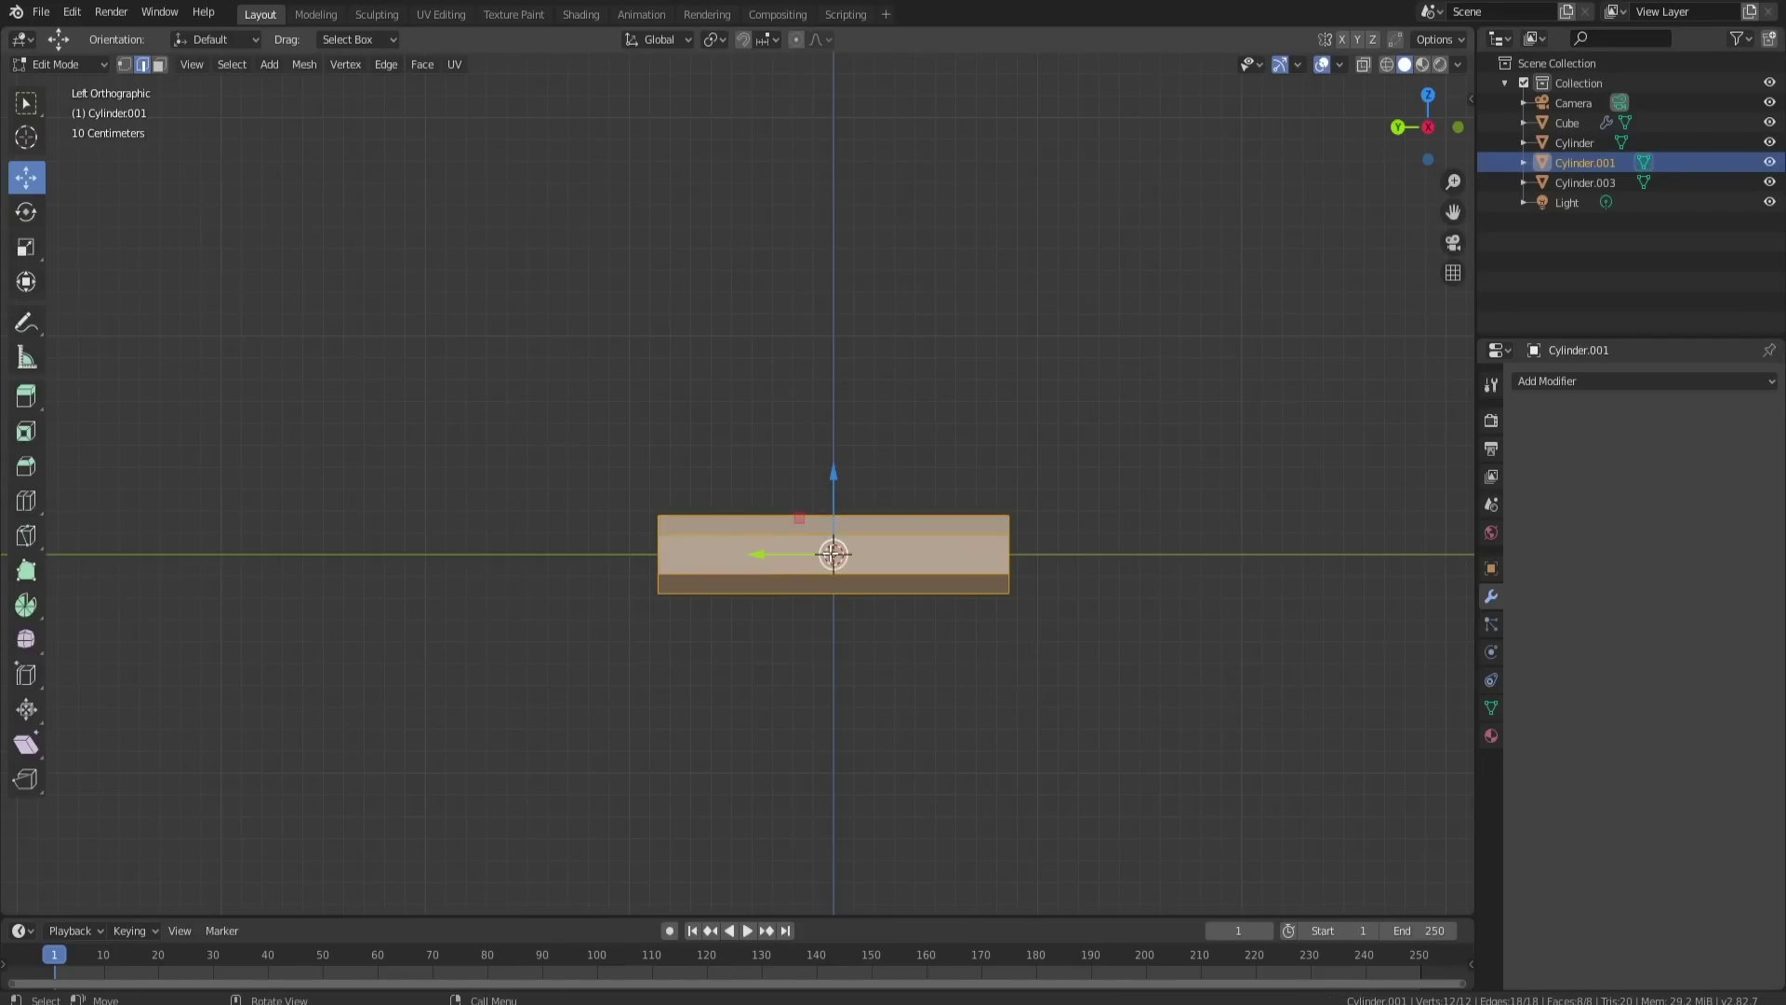
key(ctrl+r)
click(833, 555)
right_click(884, 555)
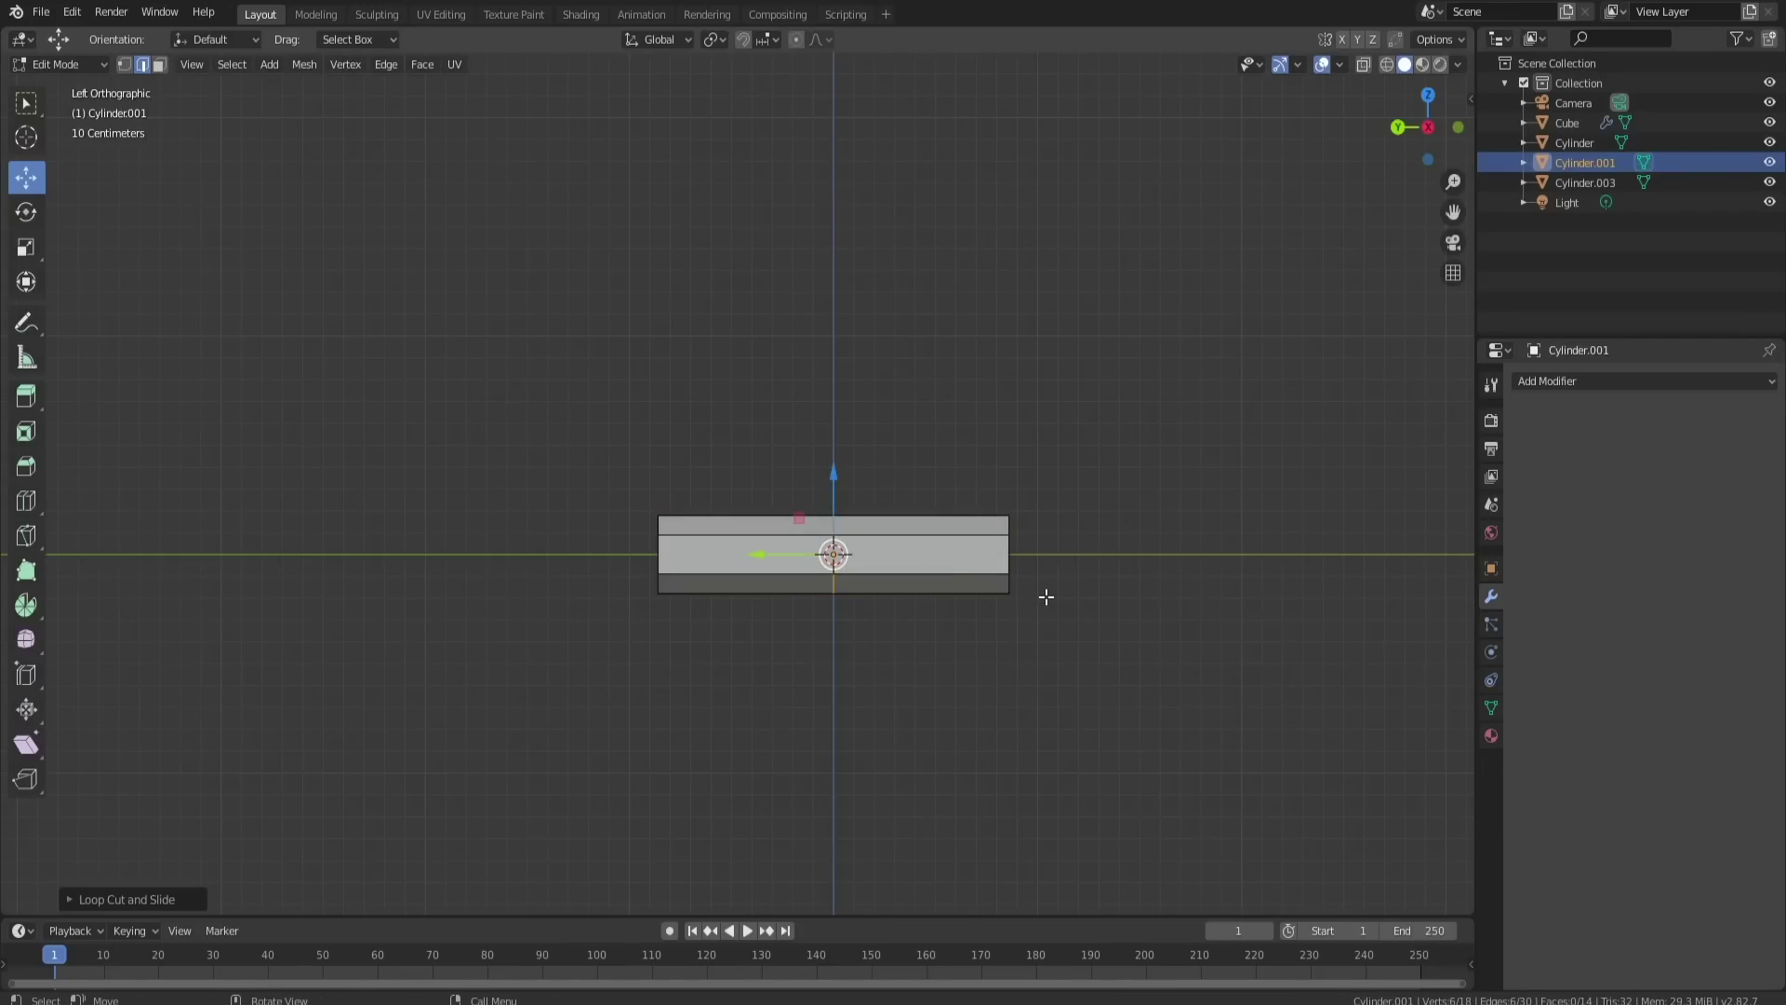
key(s)
click(1060, 570)
Step: Inset both end faces of the log and extrude the inner faces inward to hollow the ends
middle_drag(1061, 571, 932, 601)
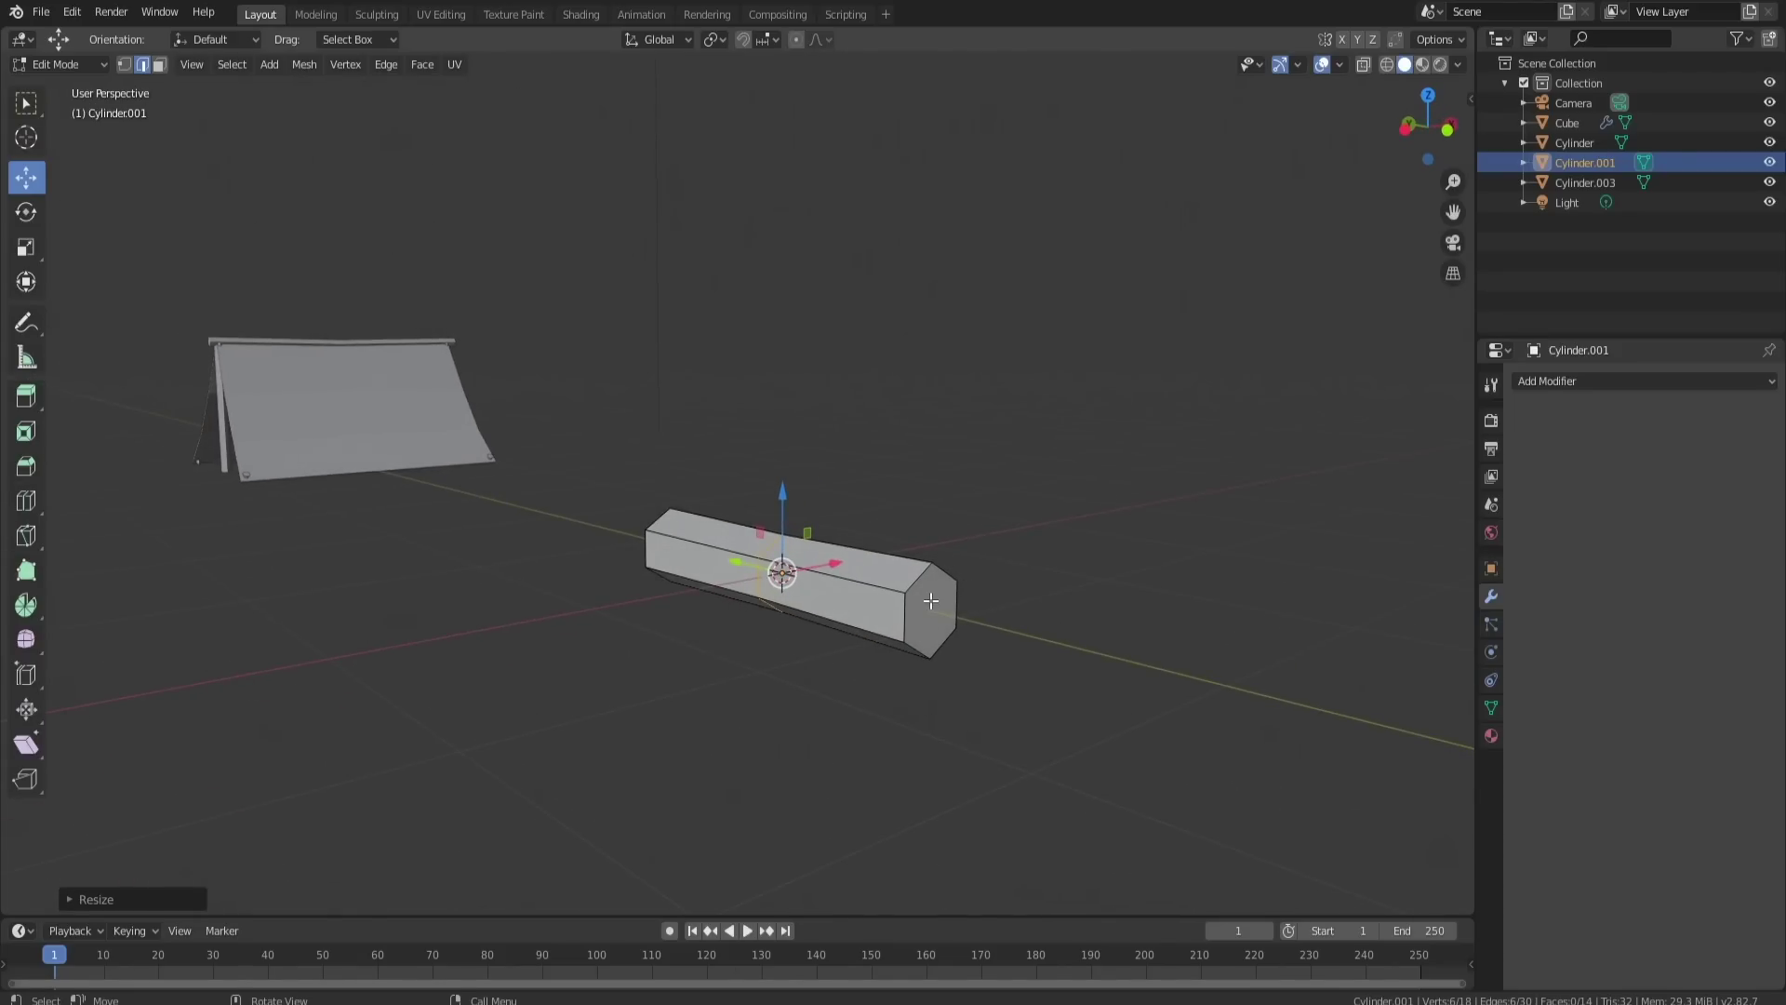
click(937, 611)
click(159, 64)
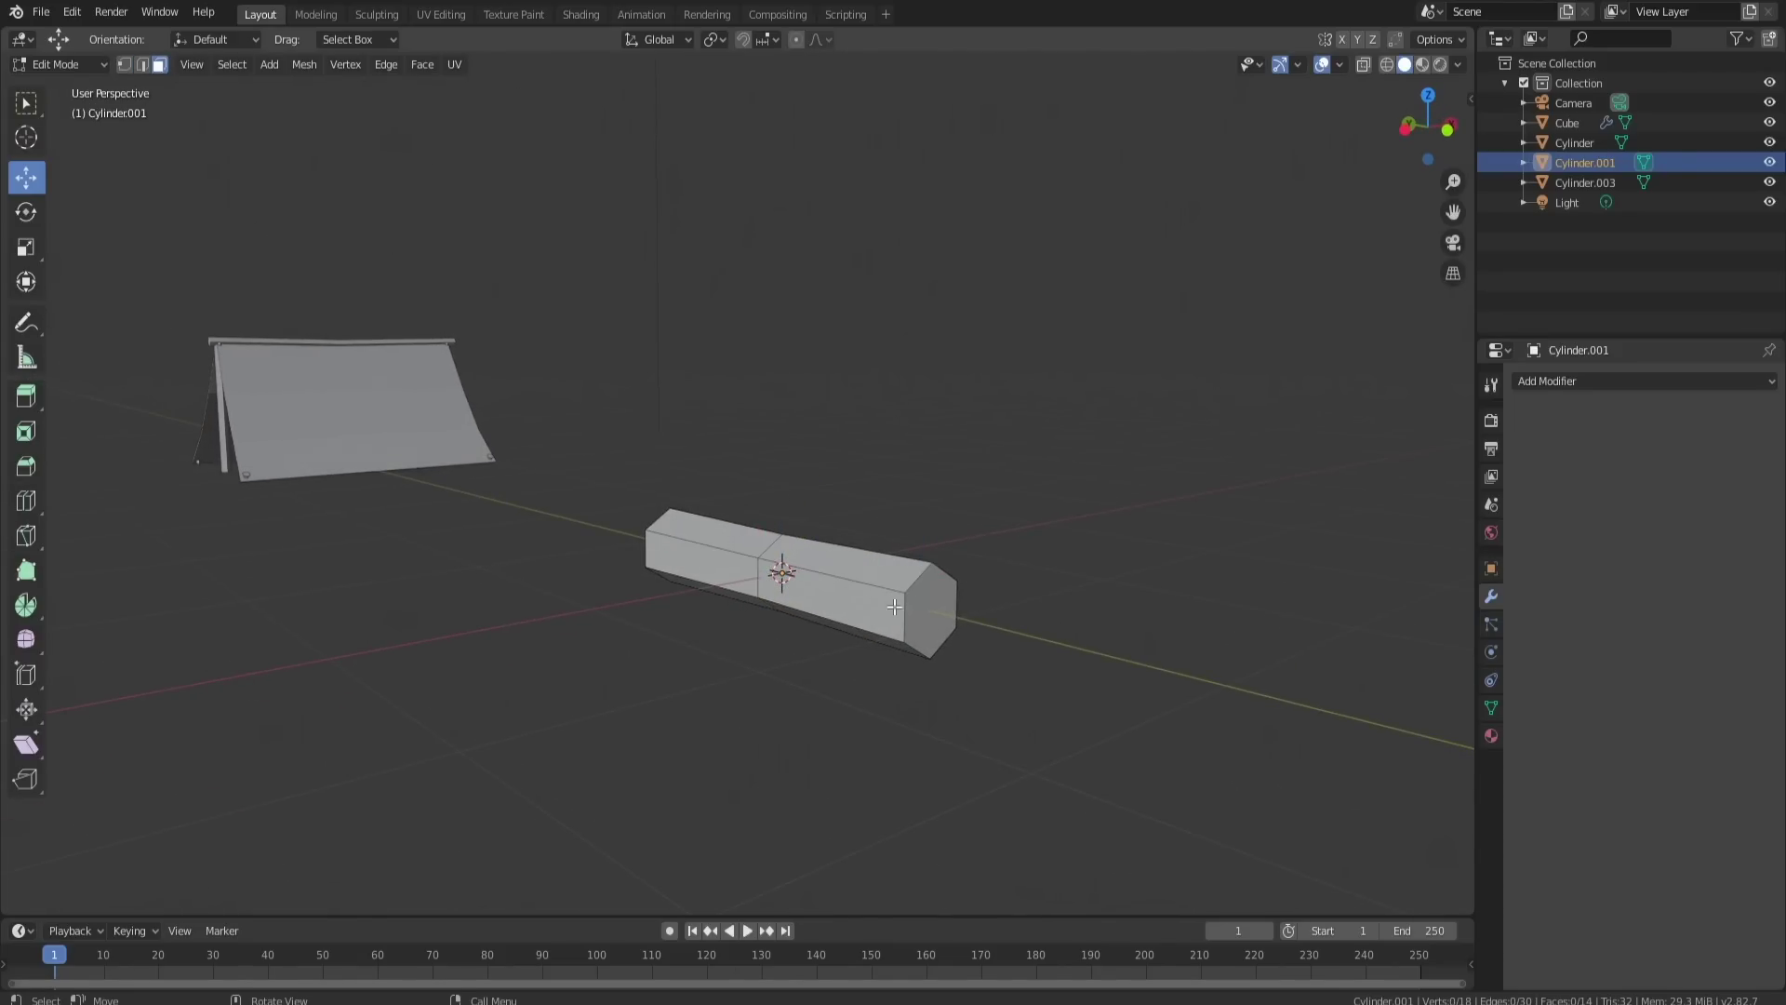
click(930, 610)
middle_drag(931, 609, 1315, 706)
key(i)
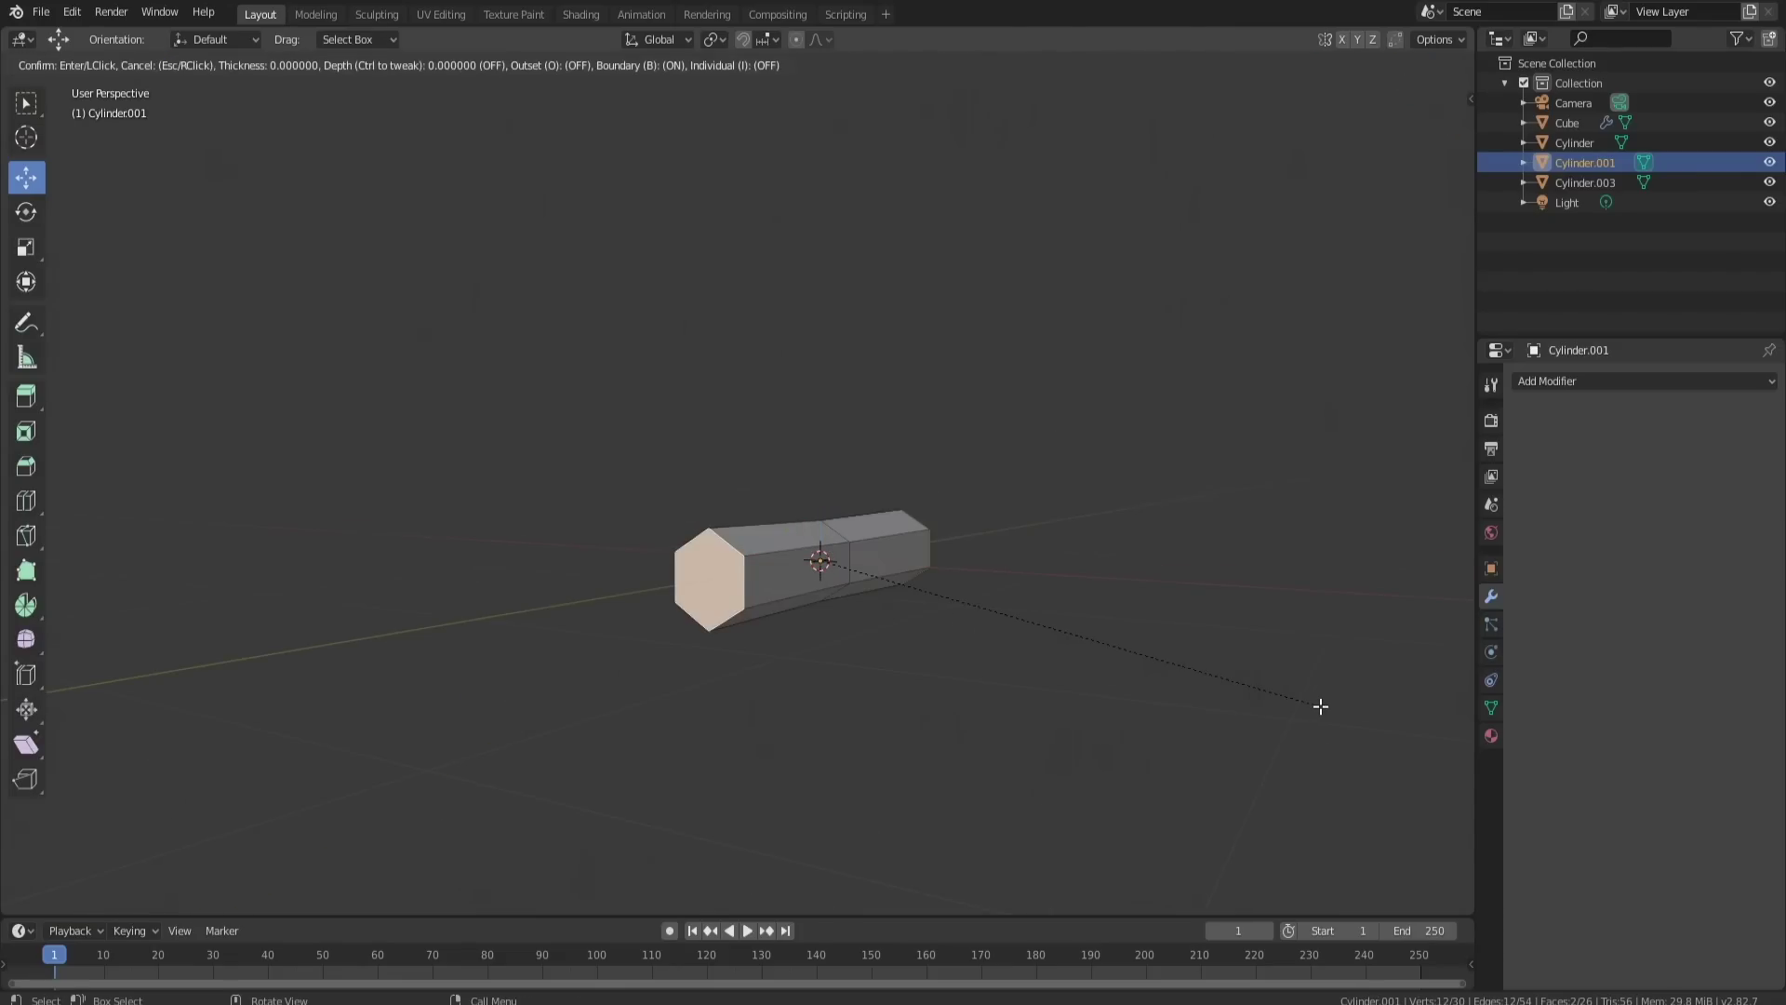
click(1349, 705)
key(e)
key(s)
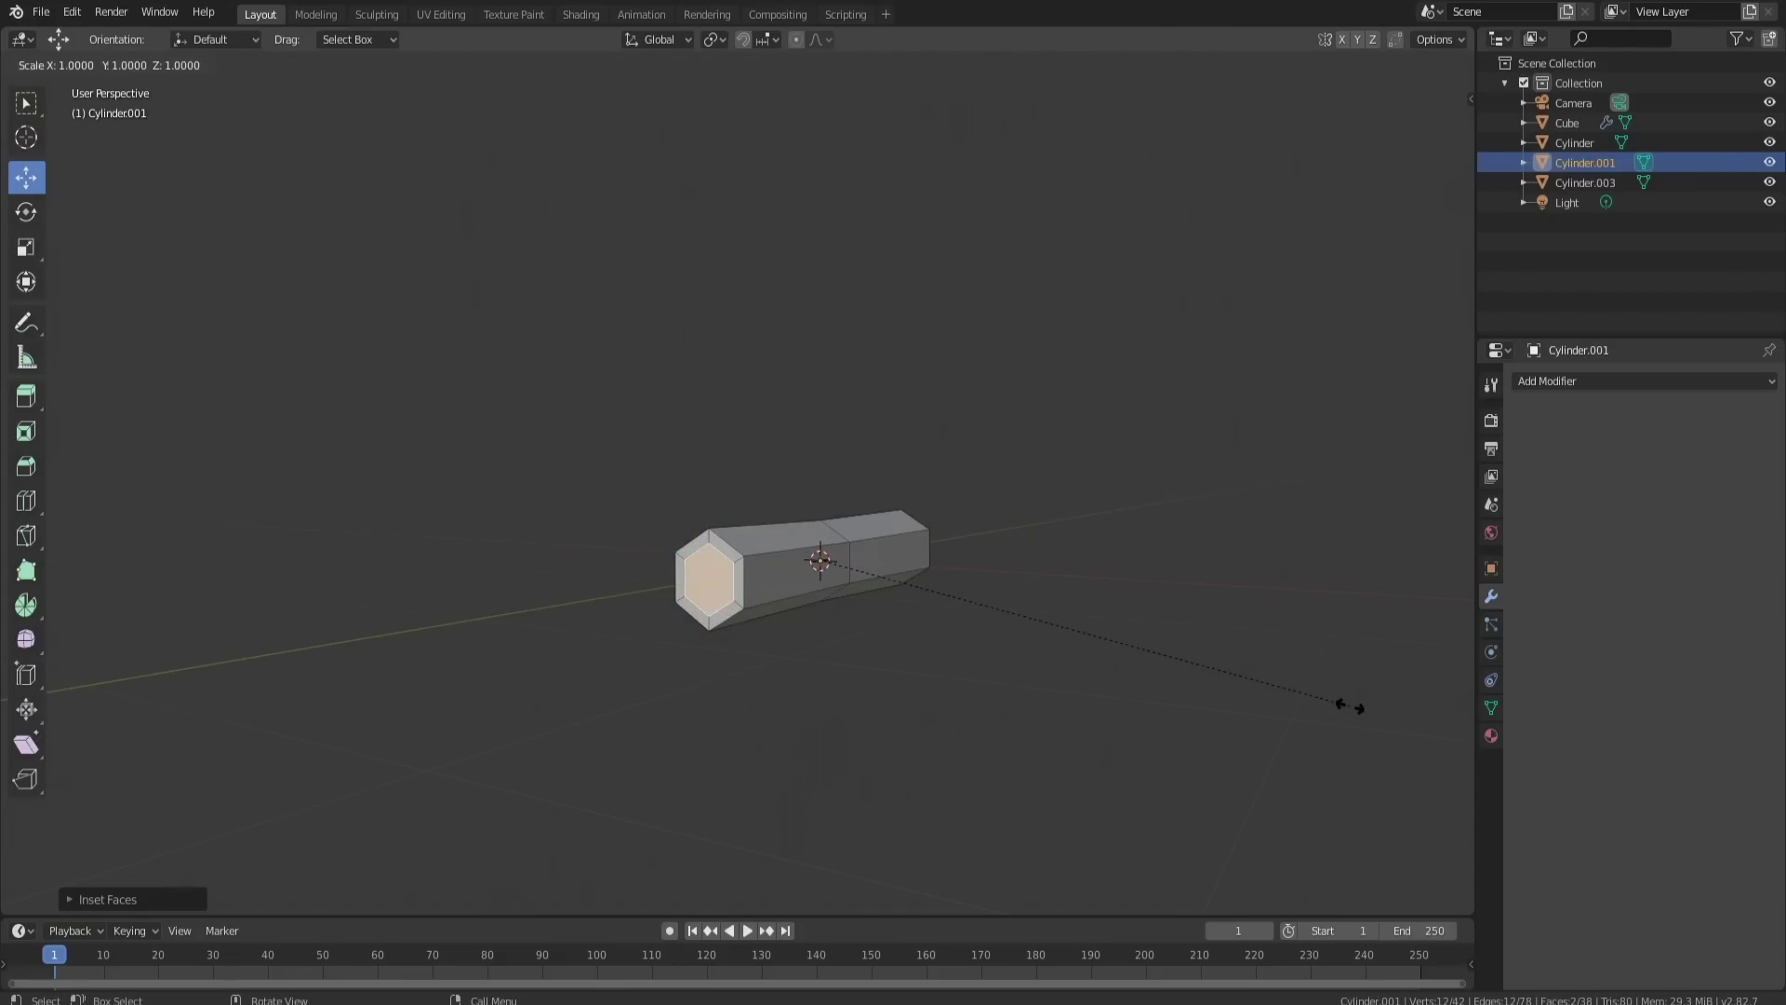
click(1285, 710)
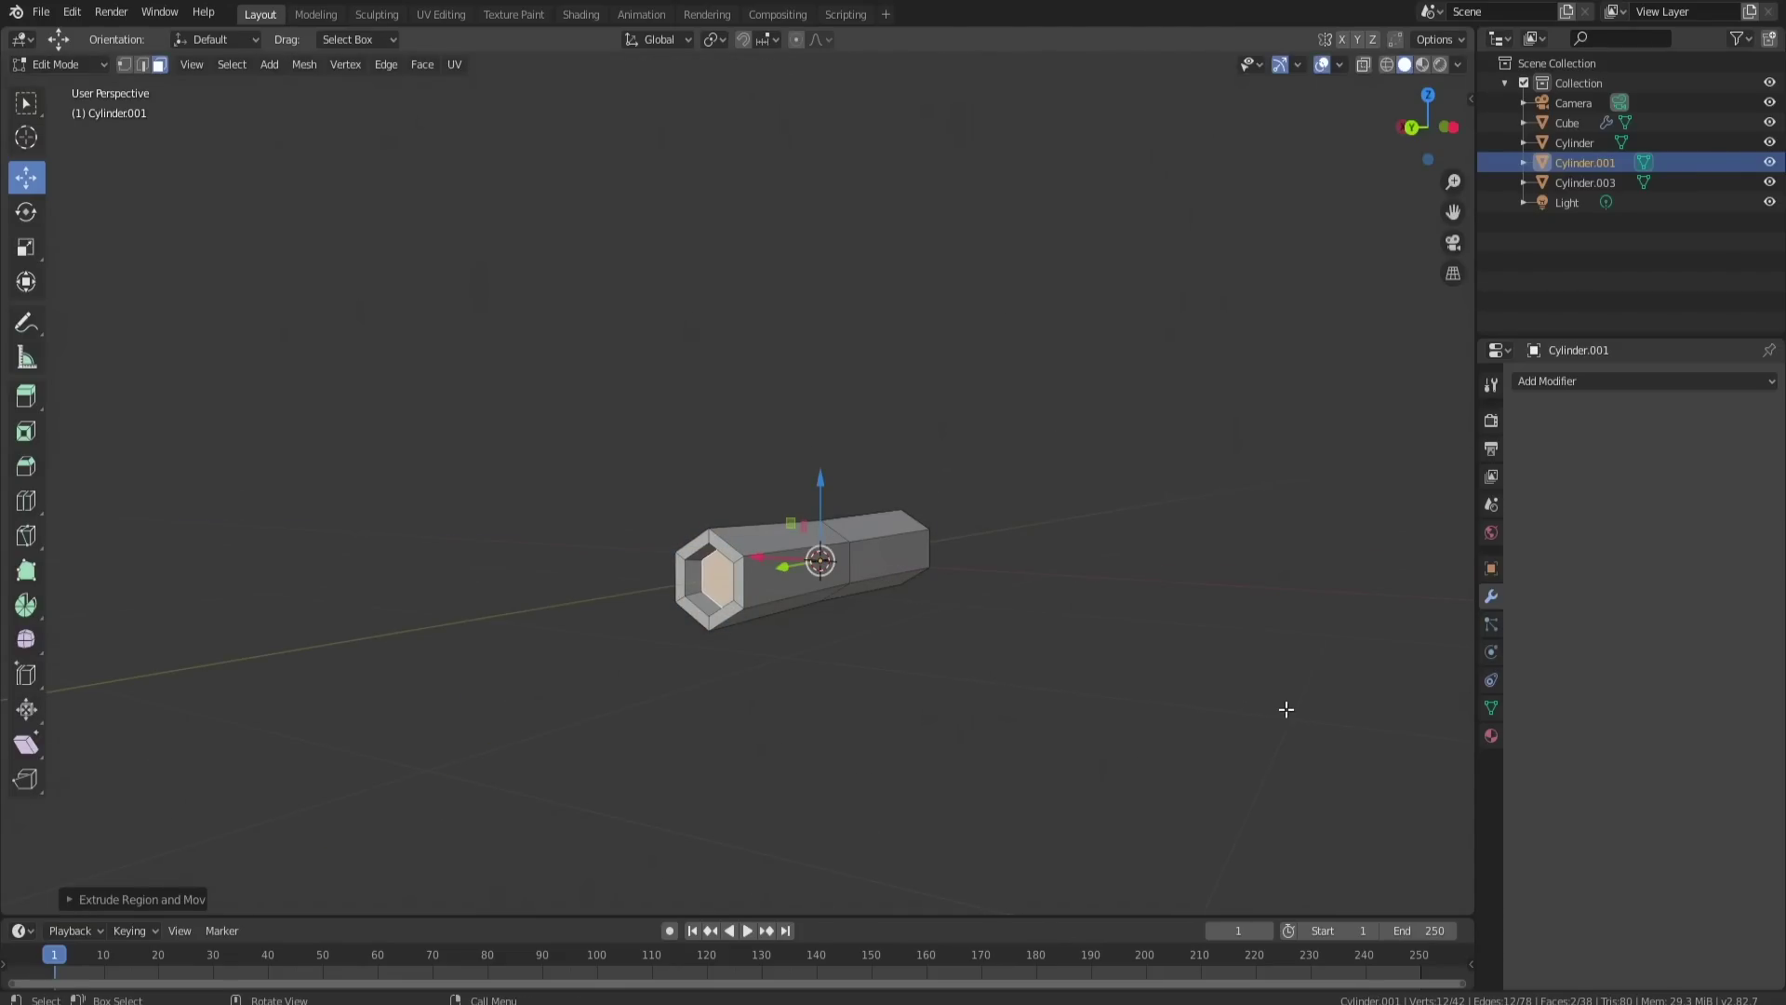
scroll(724, 623, up, 2)
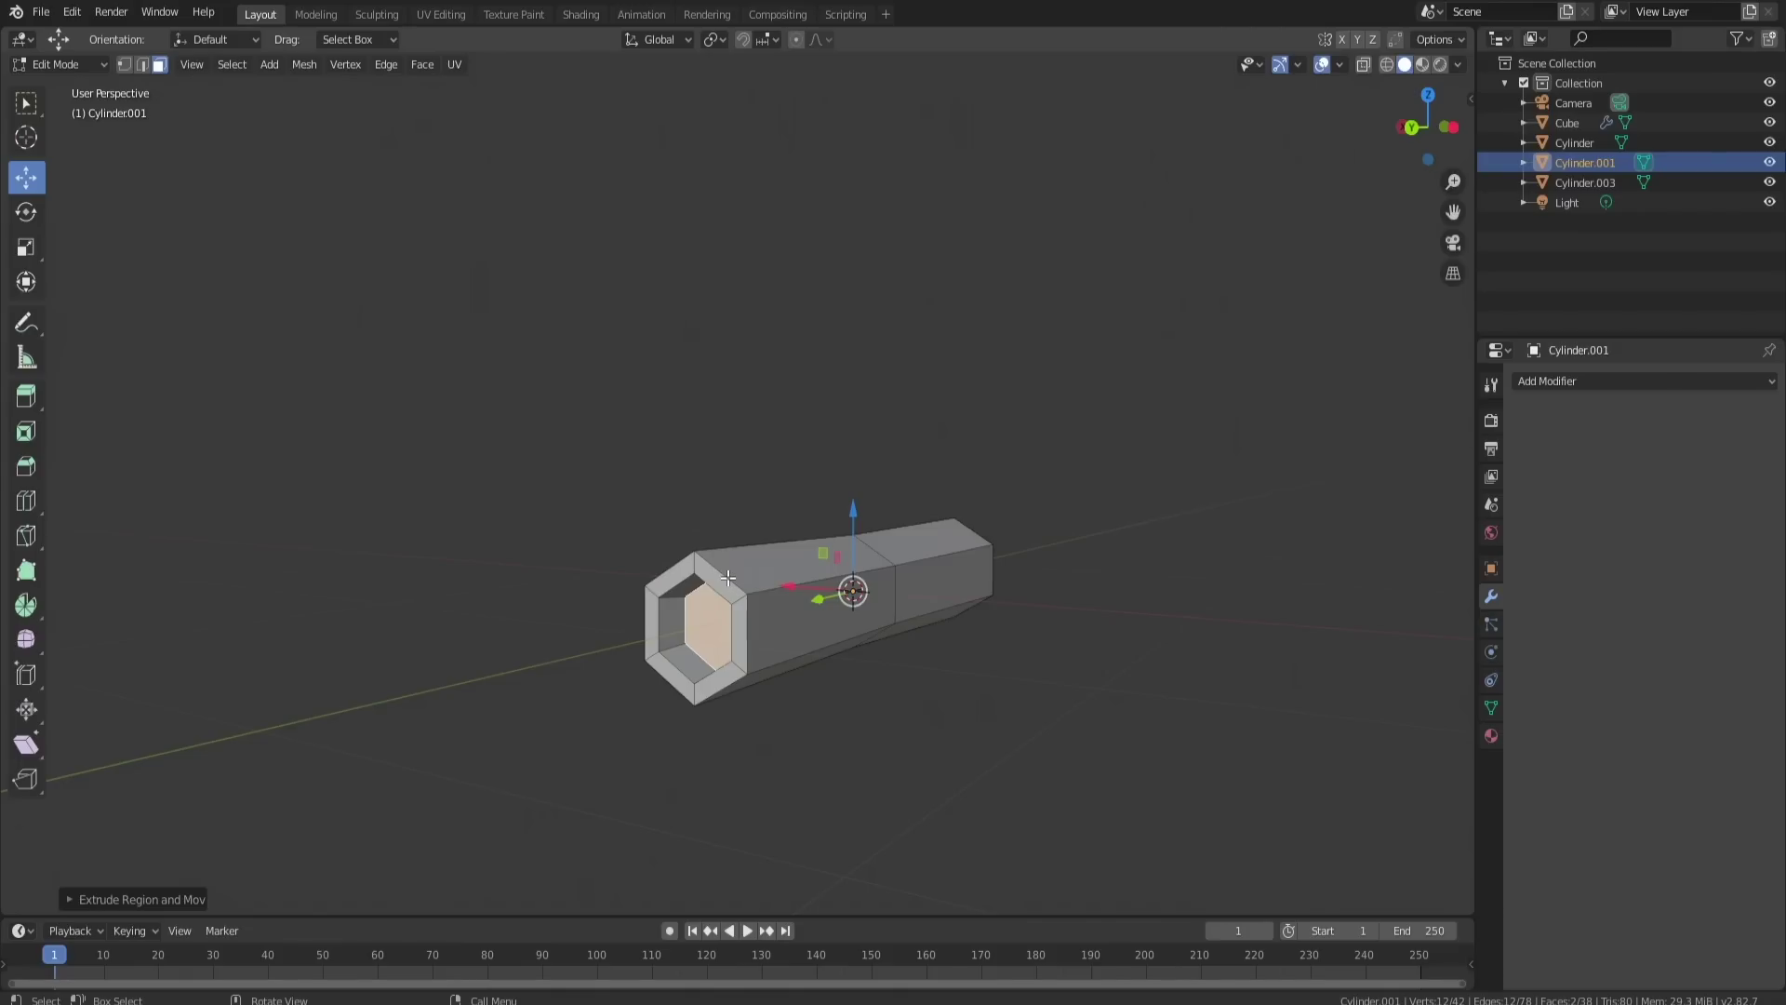
click(725, 578)
click(140, 66)
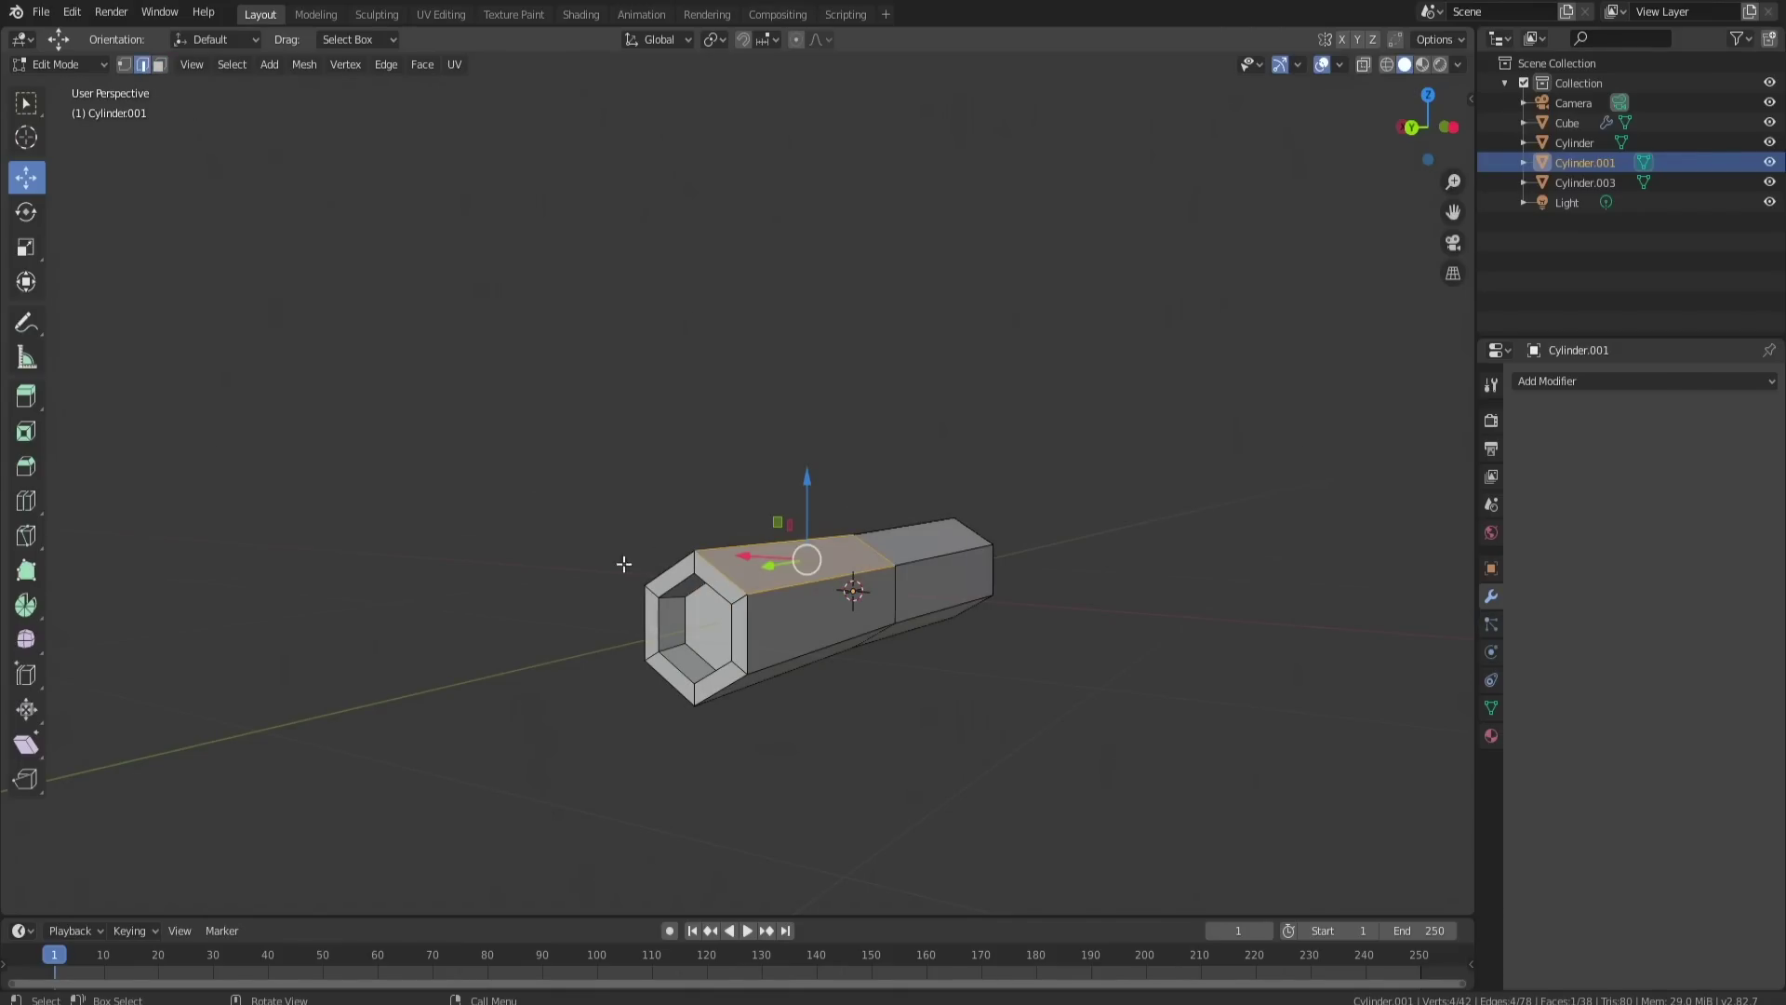
alt+click(729, 577)
key(s)
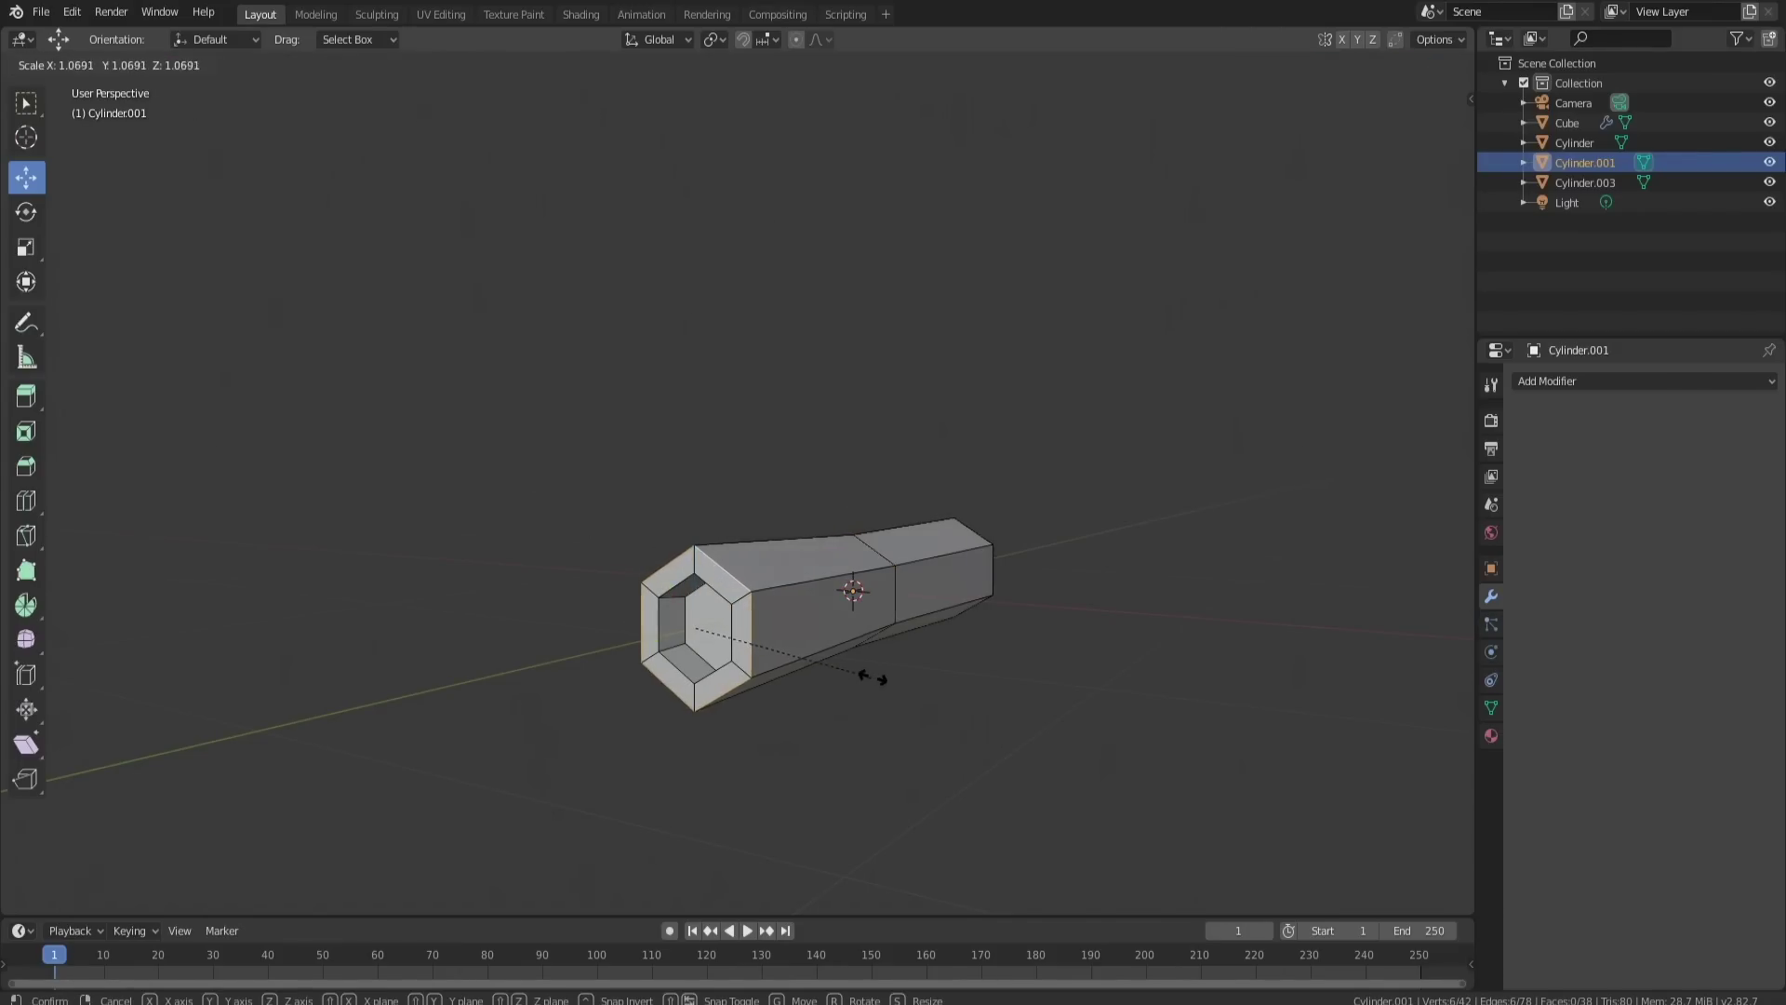
key(Escape)
key(alt+a)
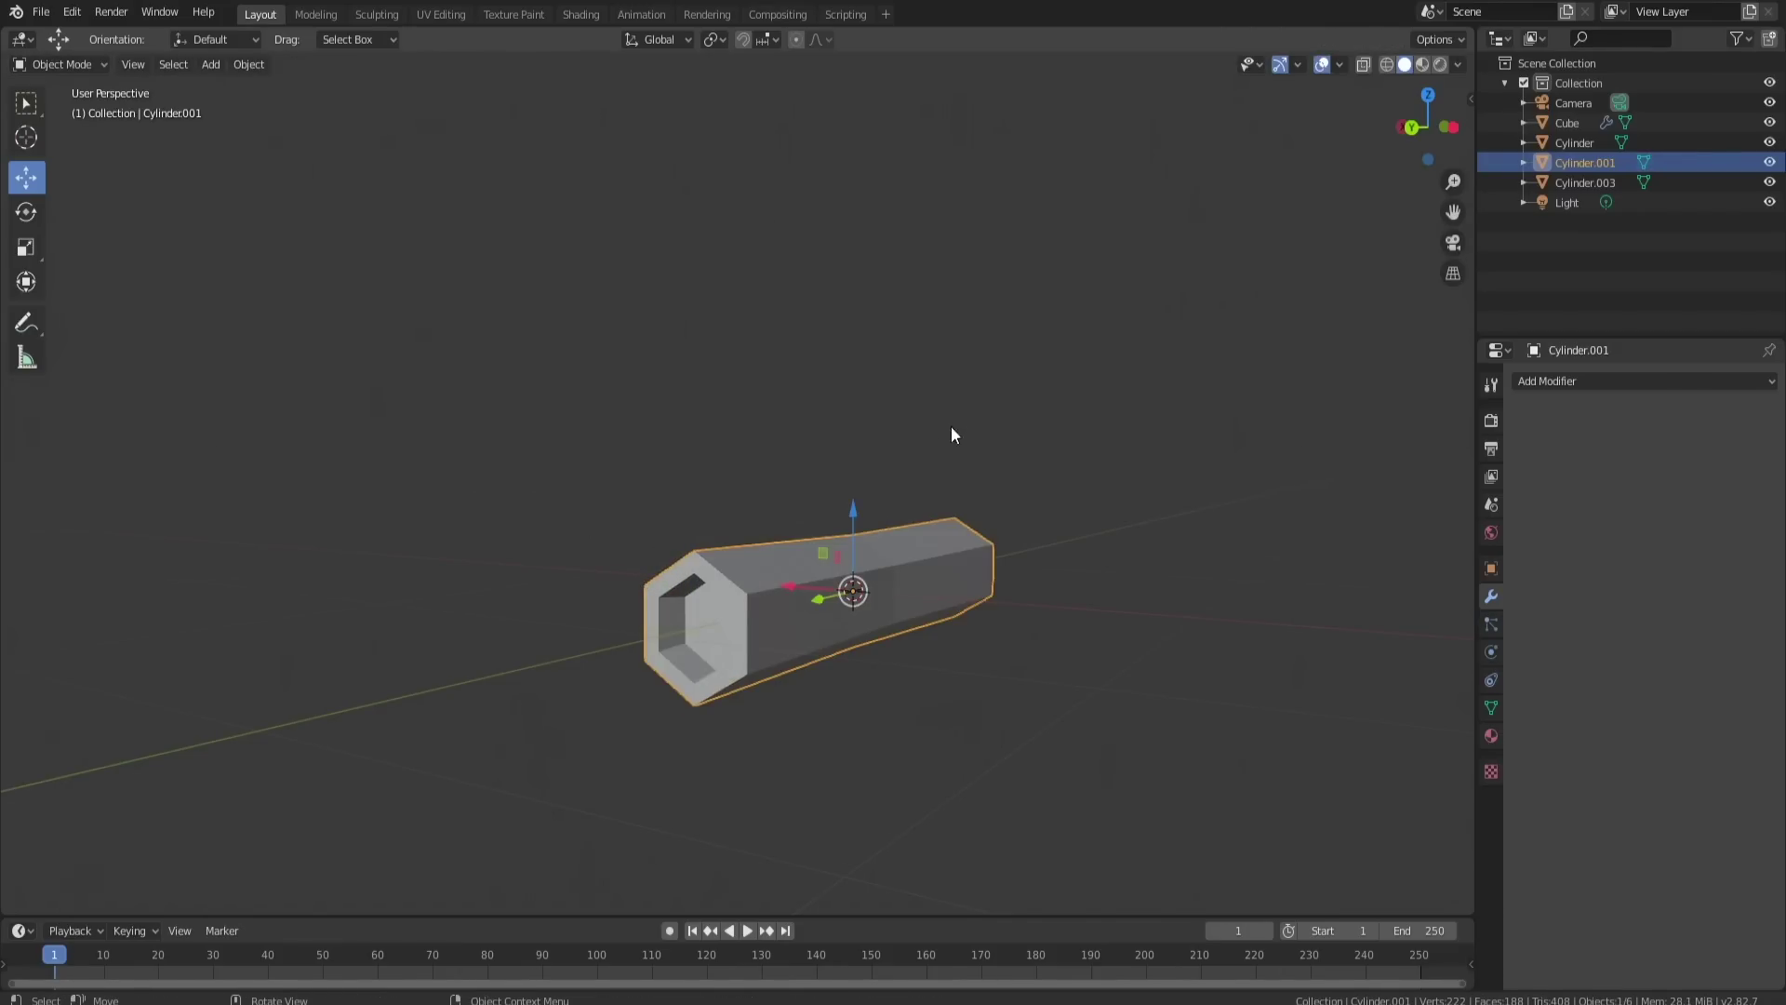
Step: Add three evenly spaced loop cuts to one half of the log and five to the other half
middle_drag(954, 431, 773, 593)
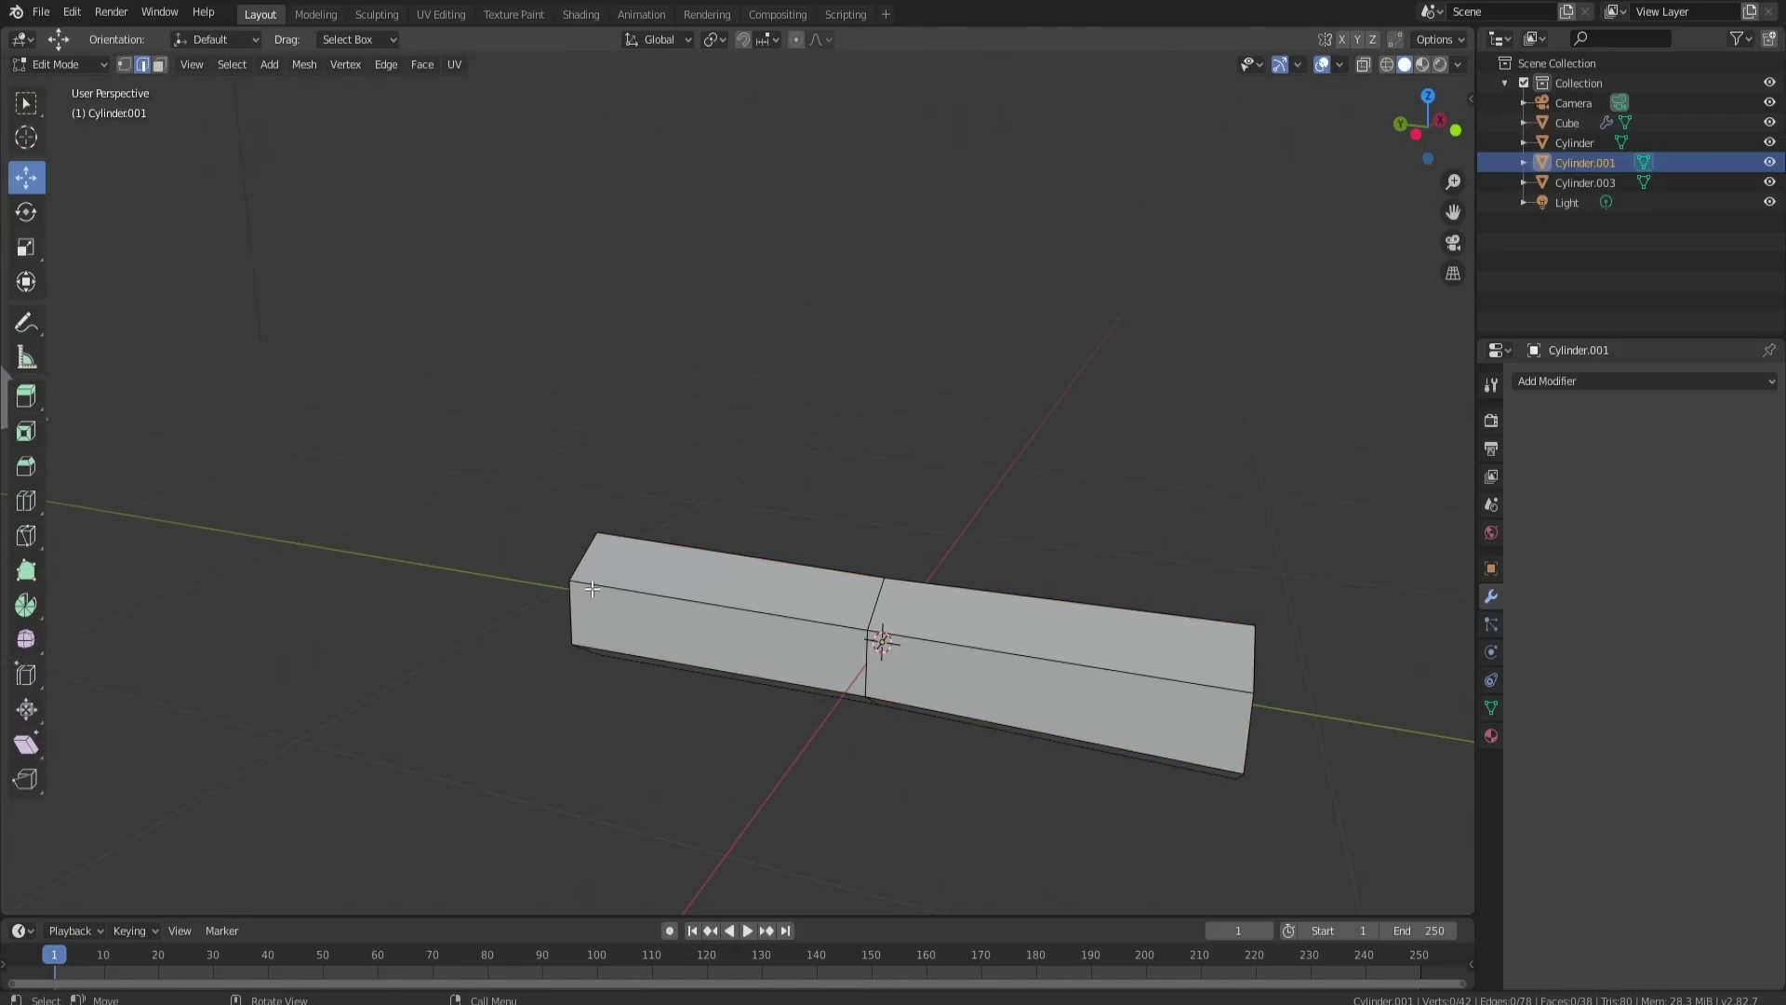
key(ctrl+r)
scroll(631, 592, up, 2)
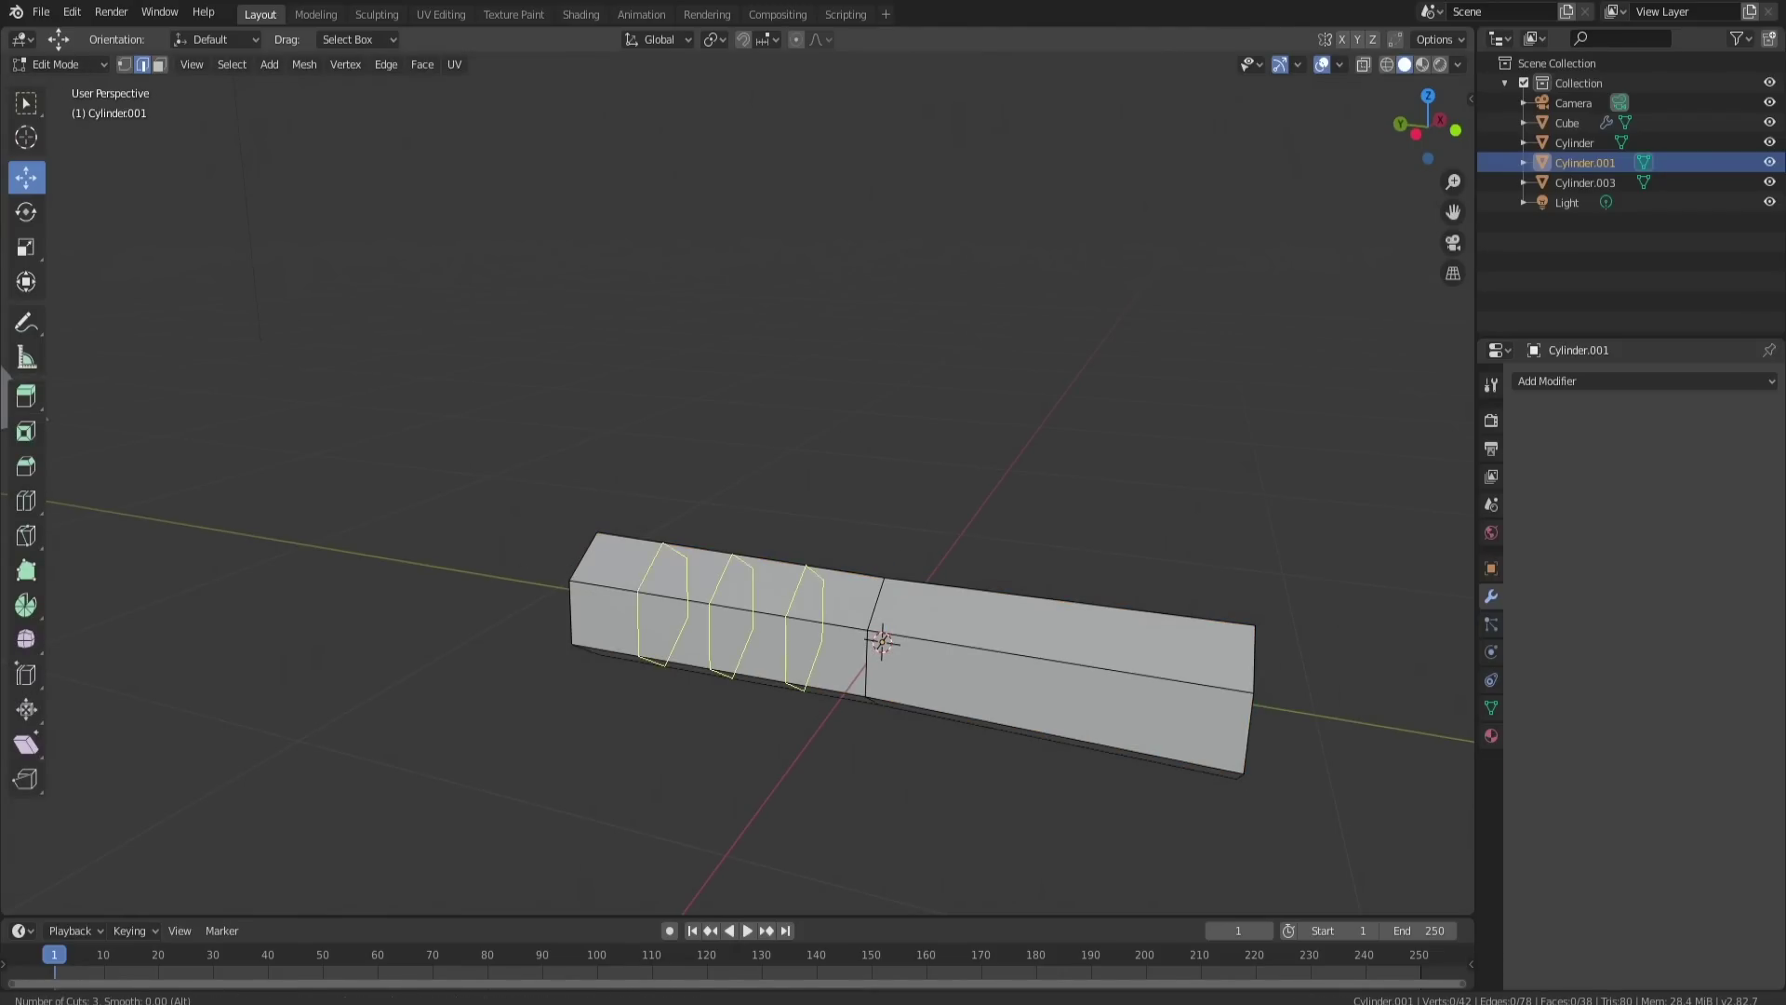
click(632, 596)
Step: Bevel one lengthwise edge segment near the log's end to a width of about 0.19 m
click(642, 594)
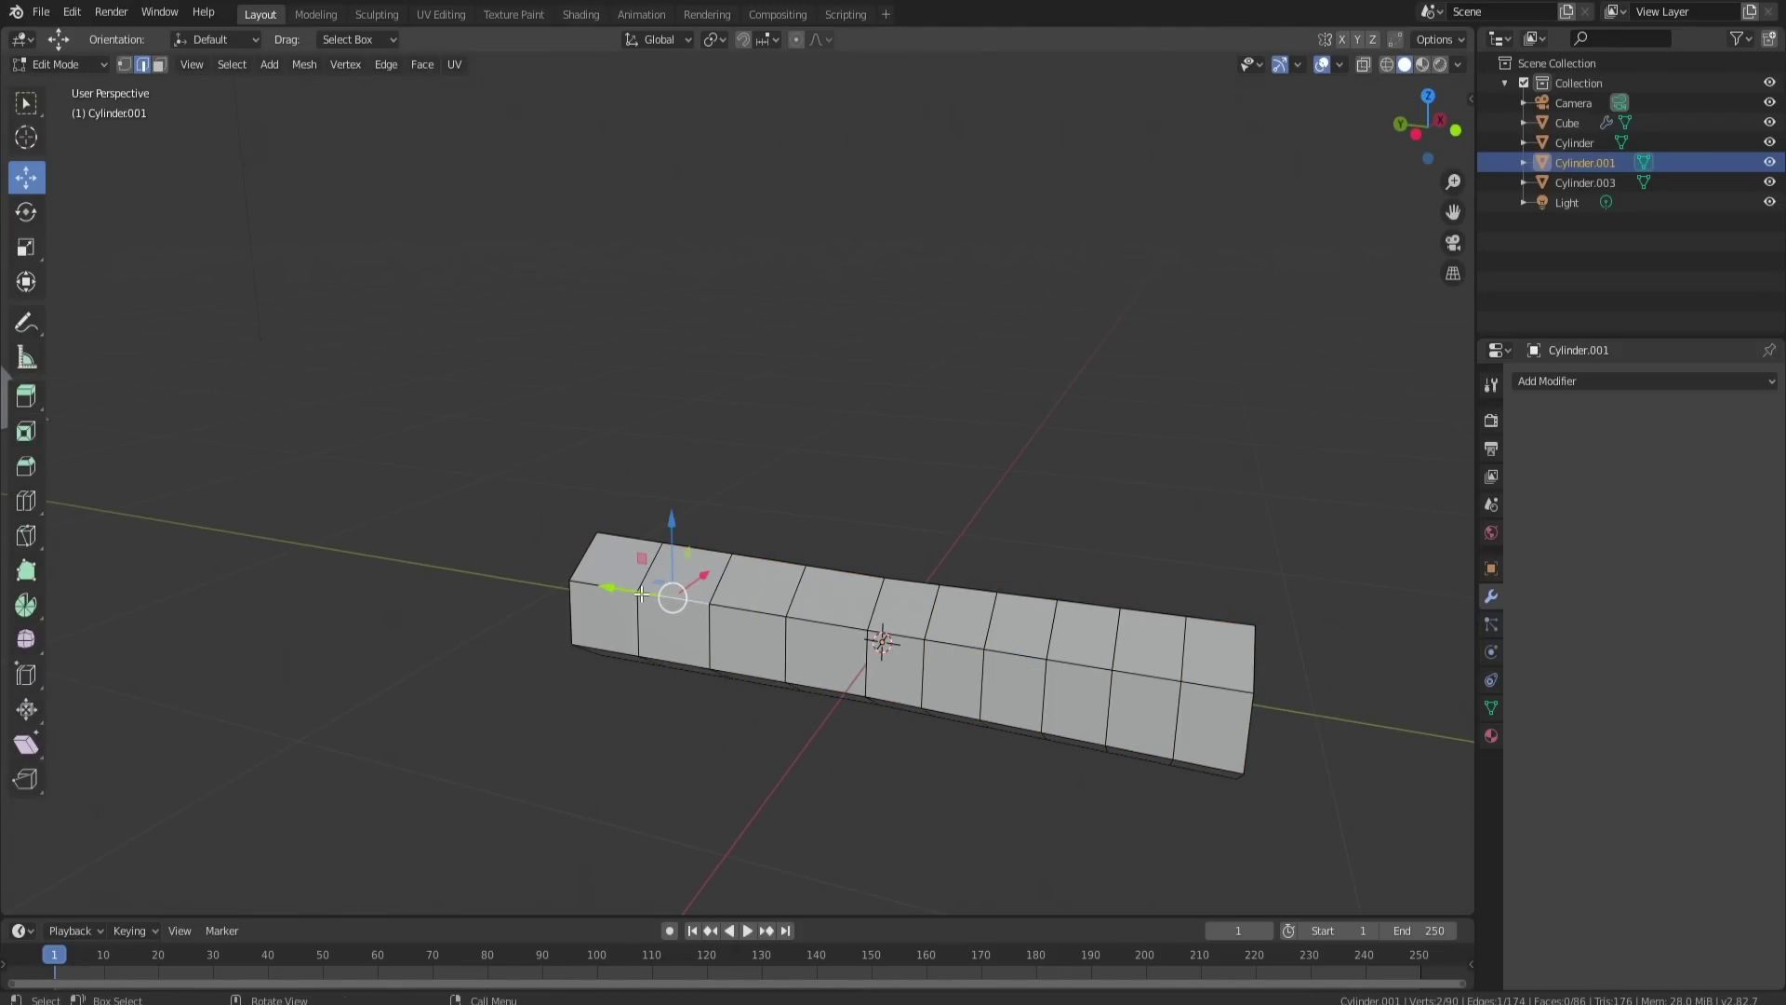
key(ctrl+b)
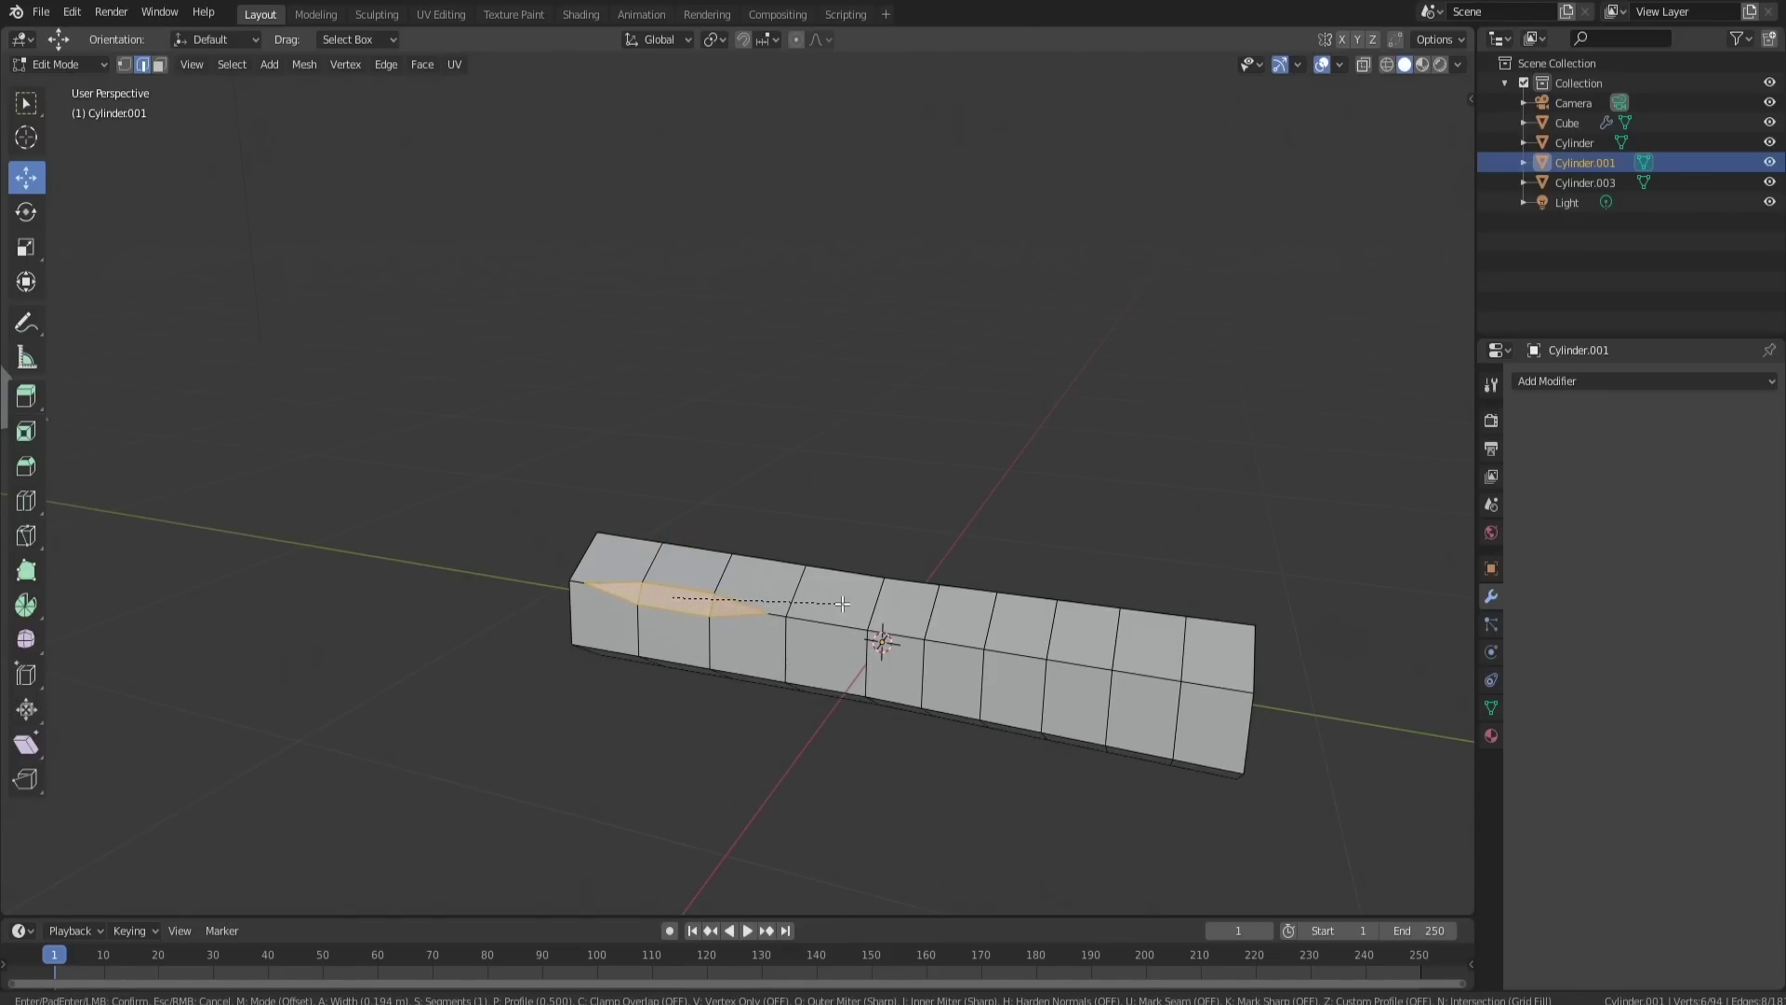
click(839, 604)
click(797, 487)
Step: Bevel several more lengthwise edge segments at scattered places around the log and return to Object Mode
middle_drag(798, 487, 637, 651)
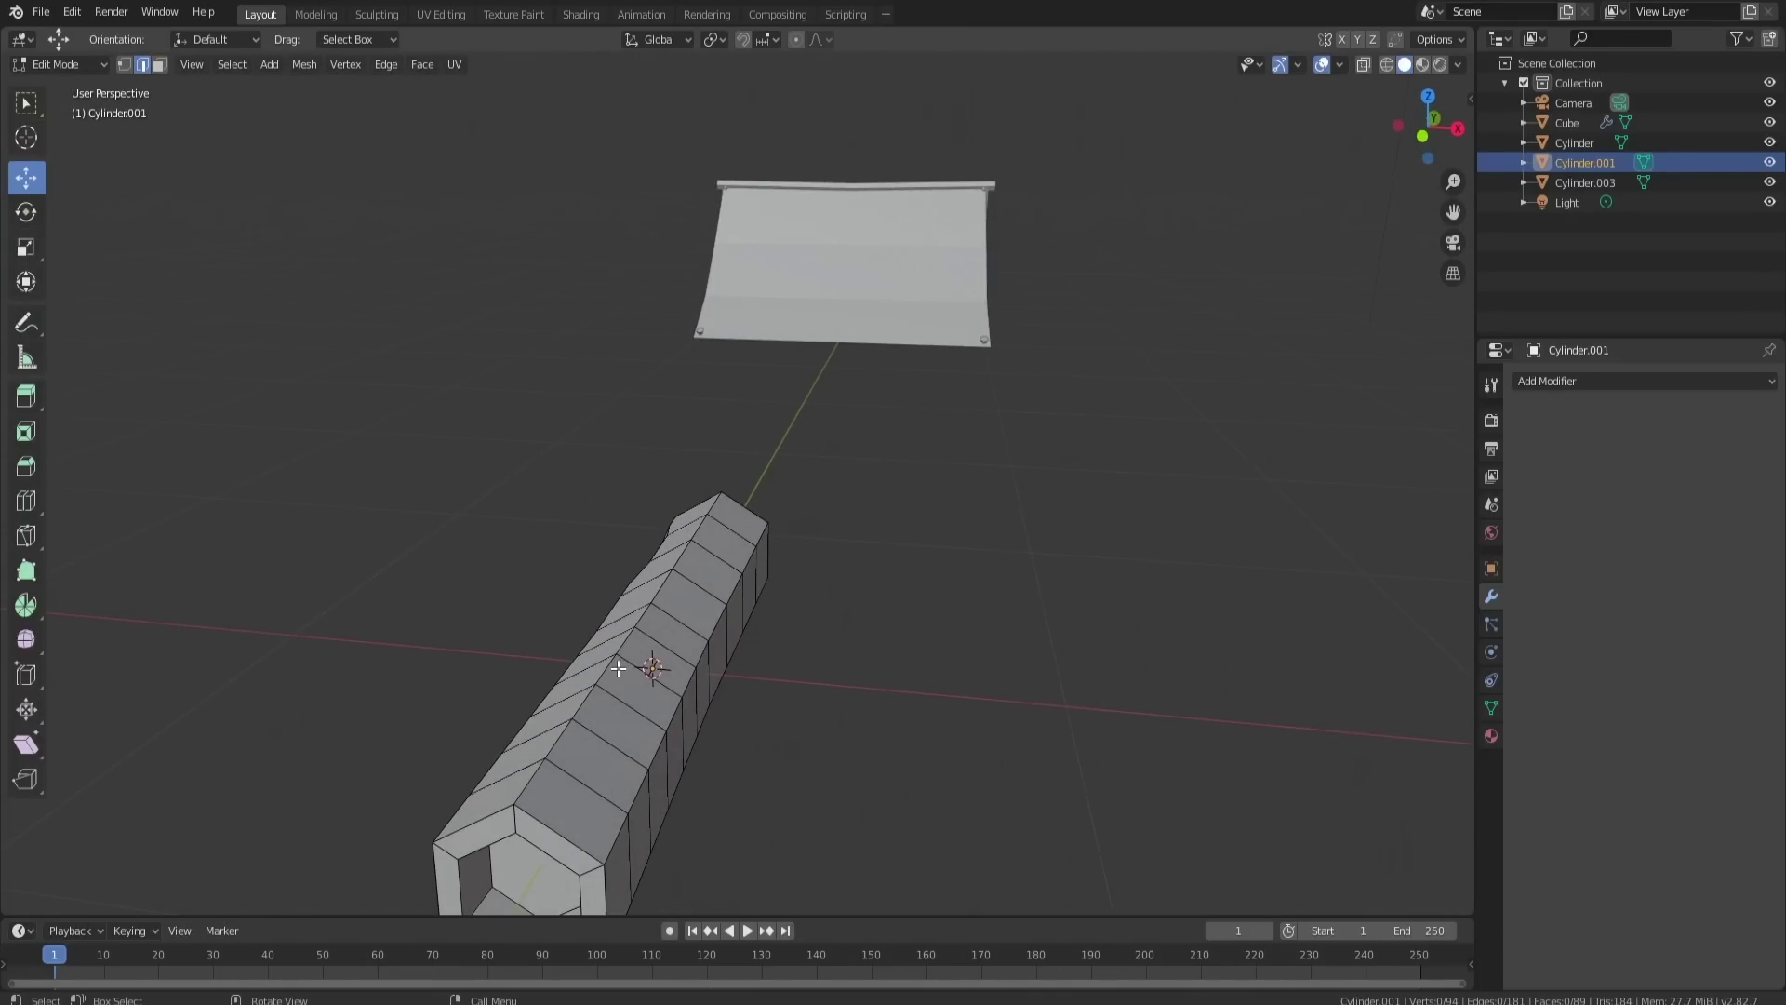
click(609, 662)
key(ctrl+b)
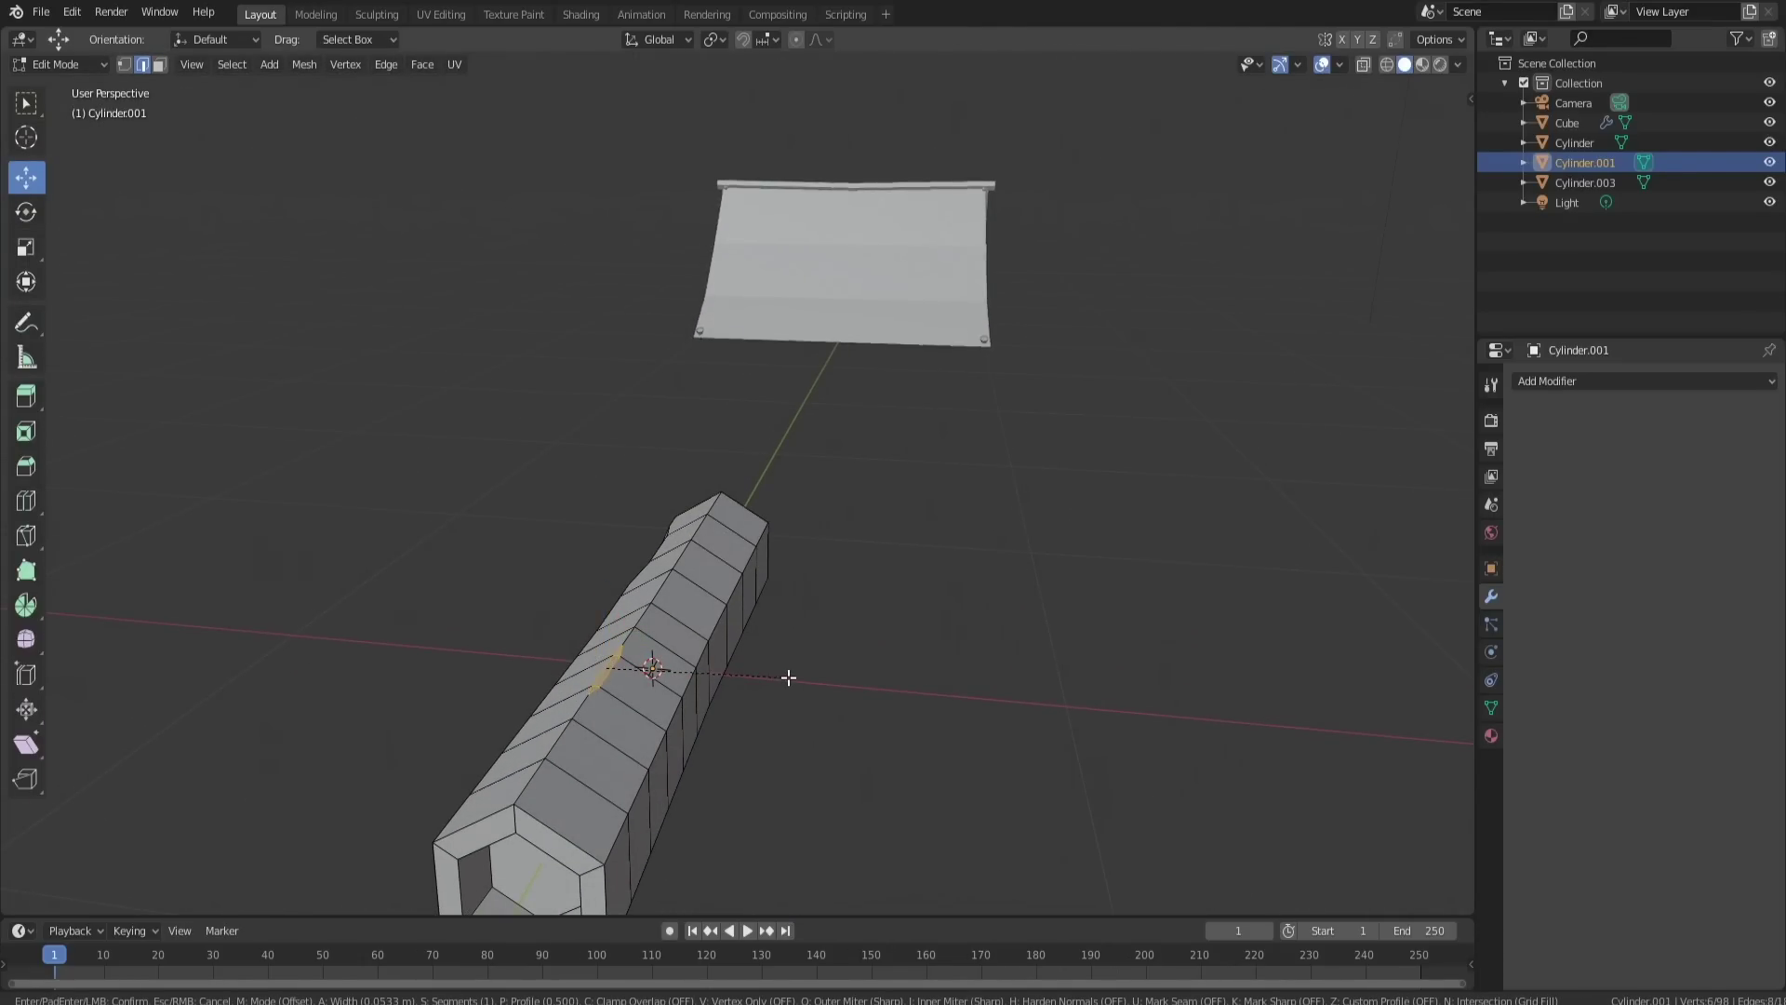
middle_drag(778, 679, 439, 638)
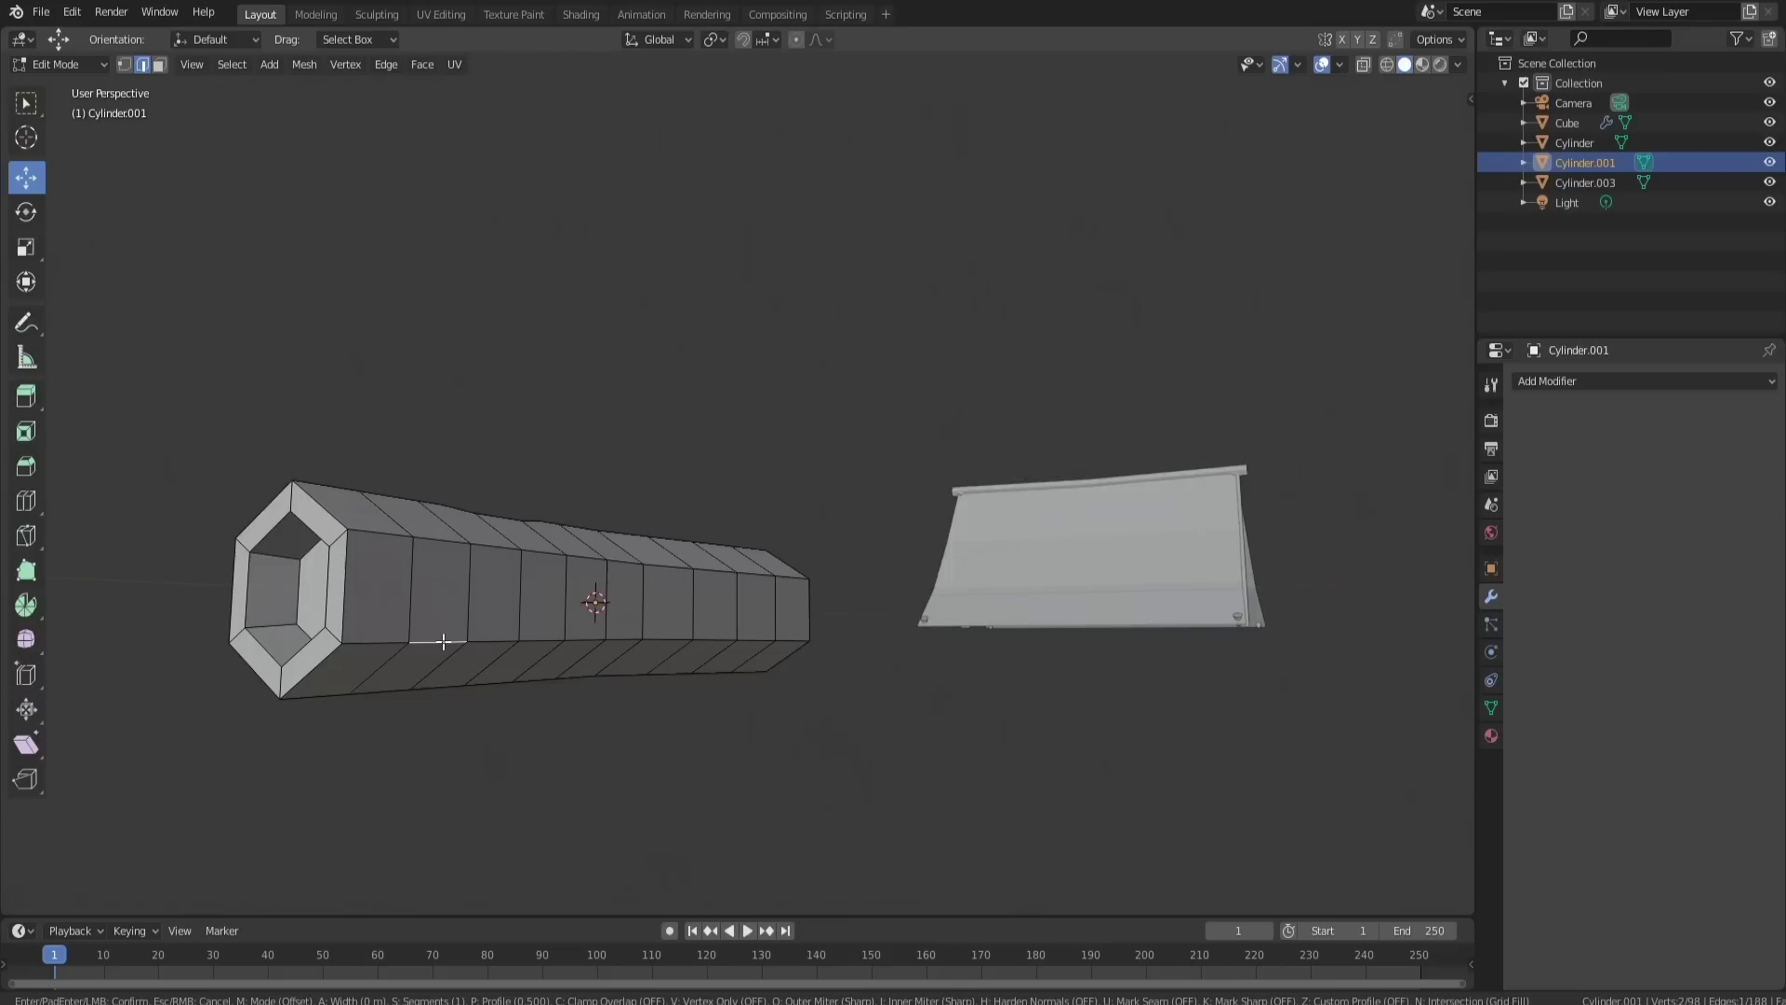
click(484, 634)
middle_drag(574, 614, 721, 665)
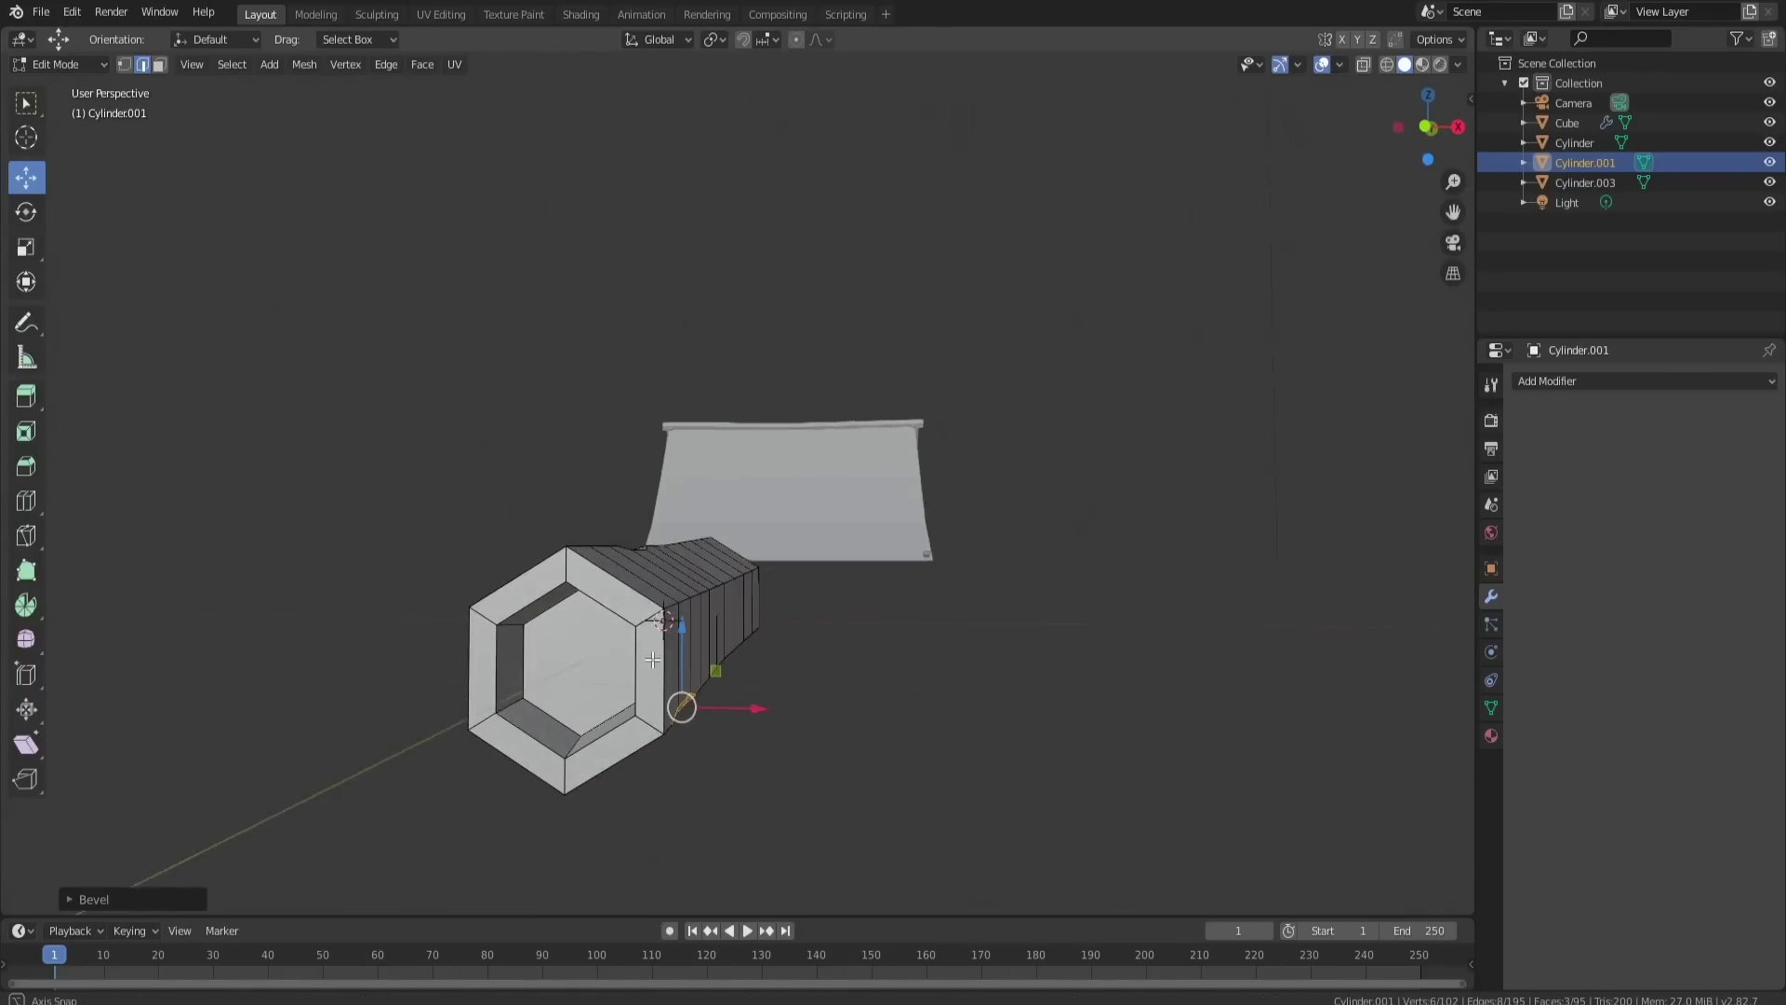
click(544, 605)
middle_drag(647, 619, 795, 642)
key(ctrl+b)
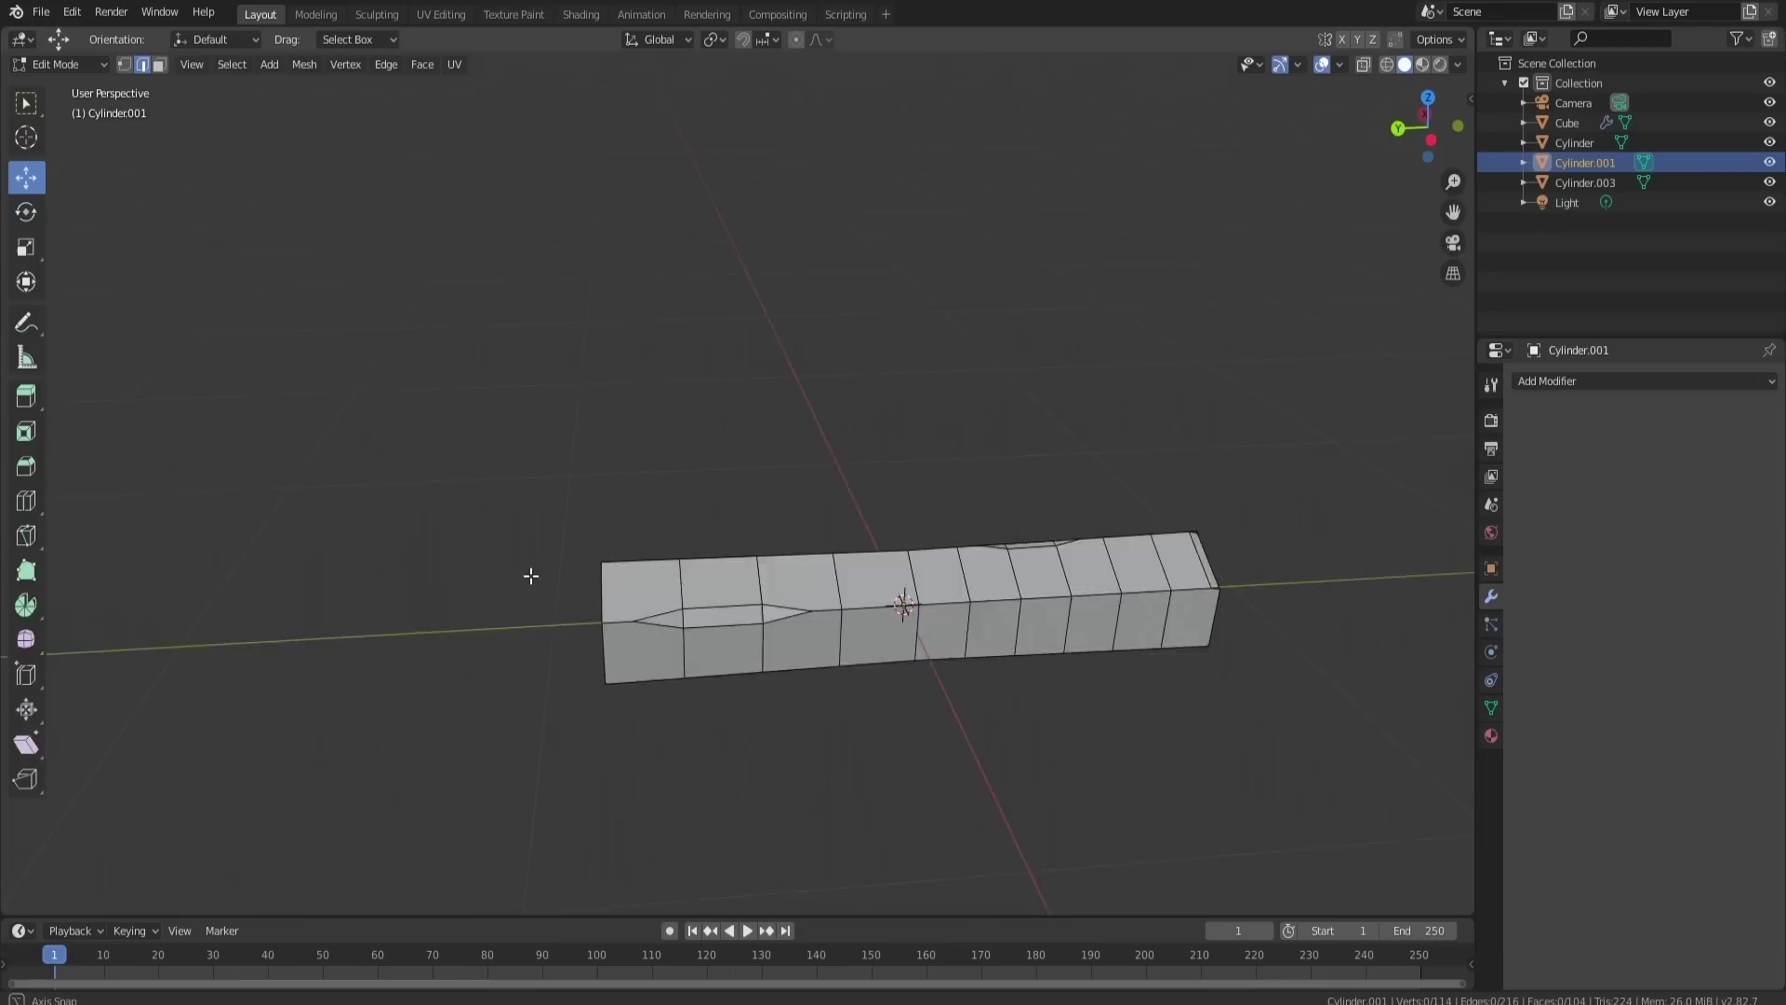
scroll(624, 578, down, 3)
key(Tab)
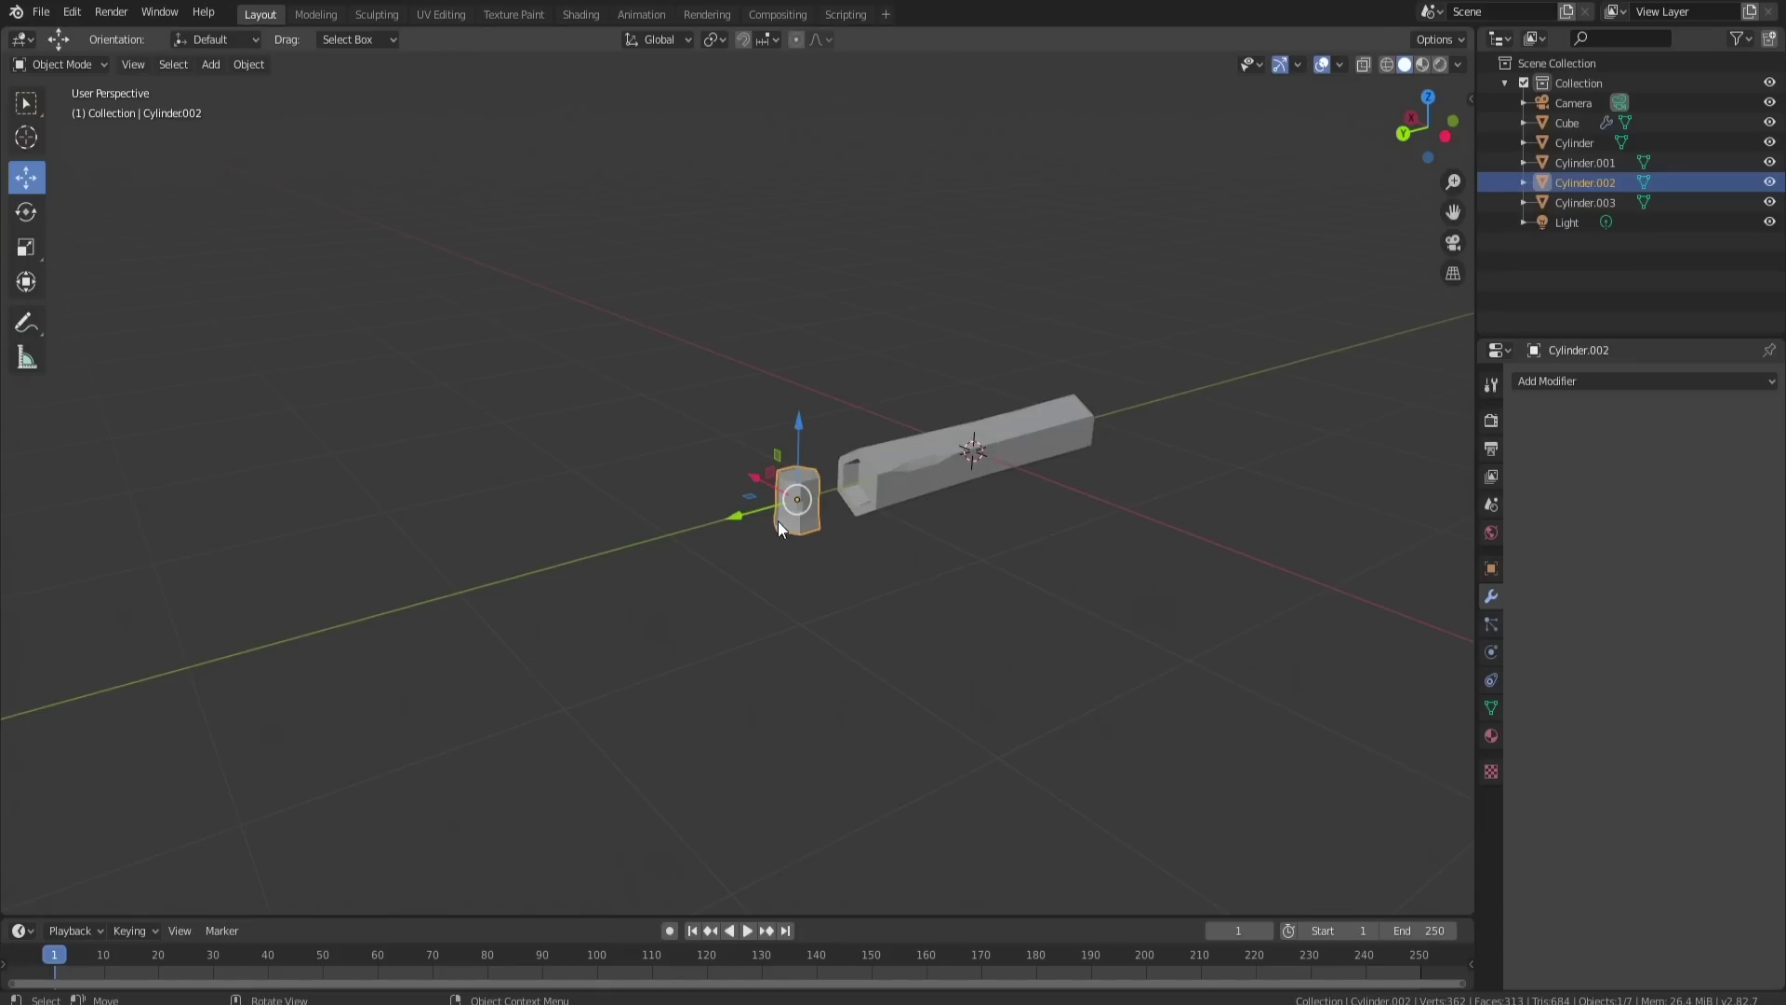
Step: Select the log and the short upright piece together and move them along the Y axis to beside the tent
shift+click(924, 478)
middle_drag(924, 478, 777, 495)
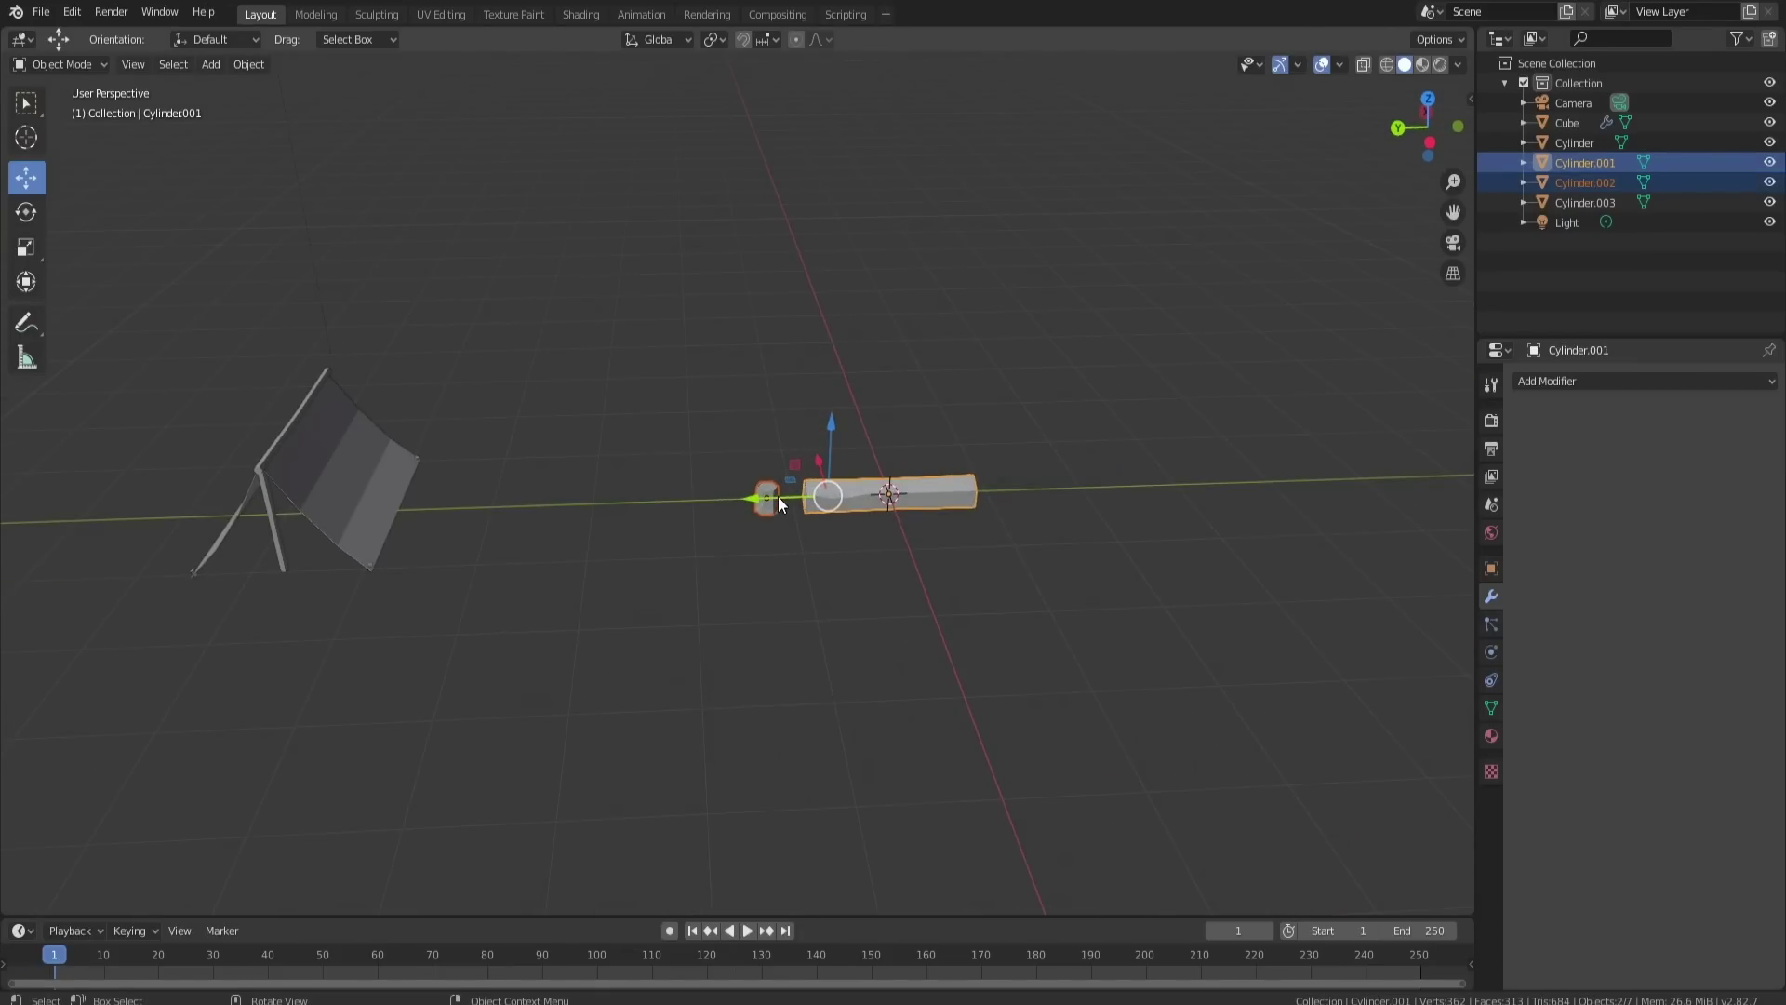
drag(778, 495, 467, 499)
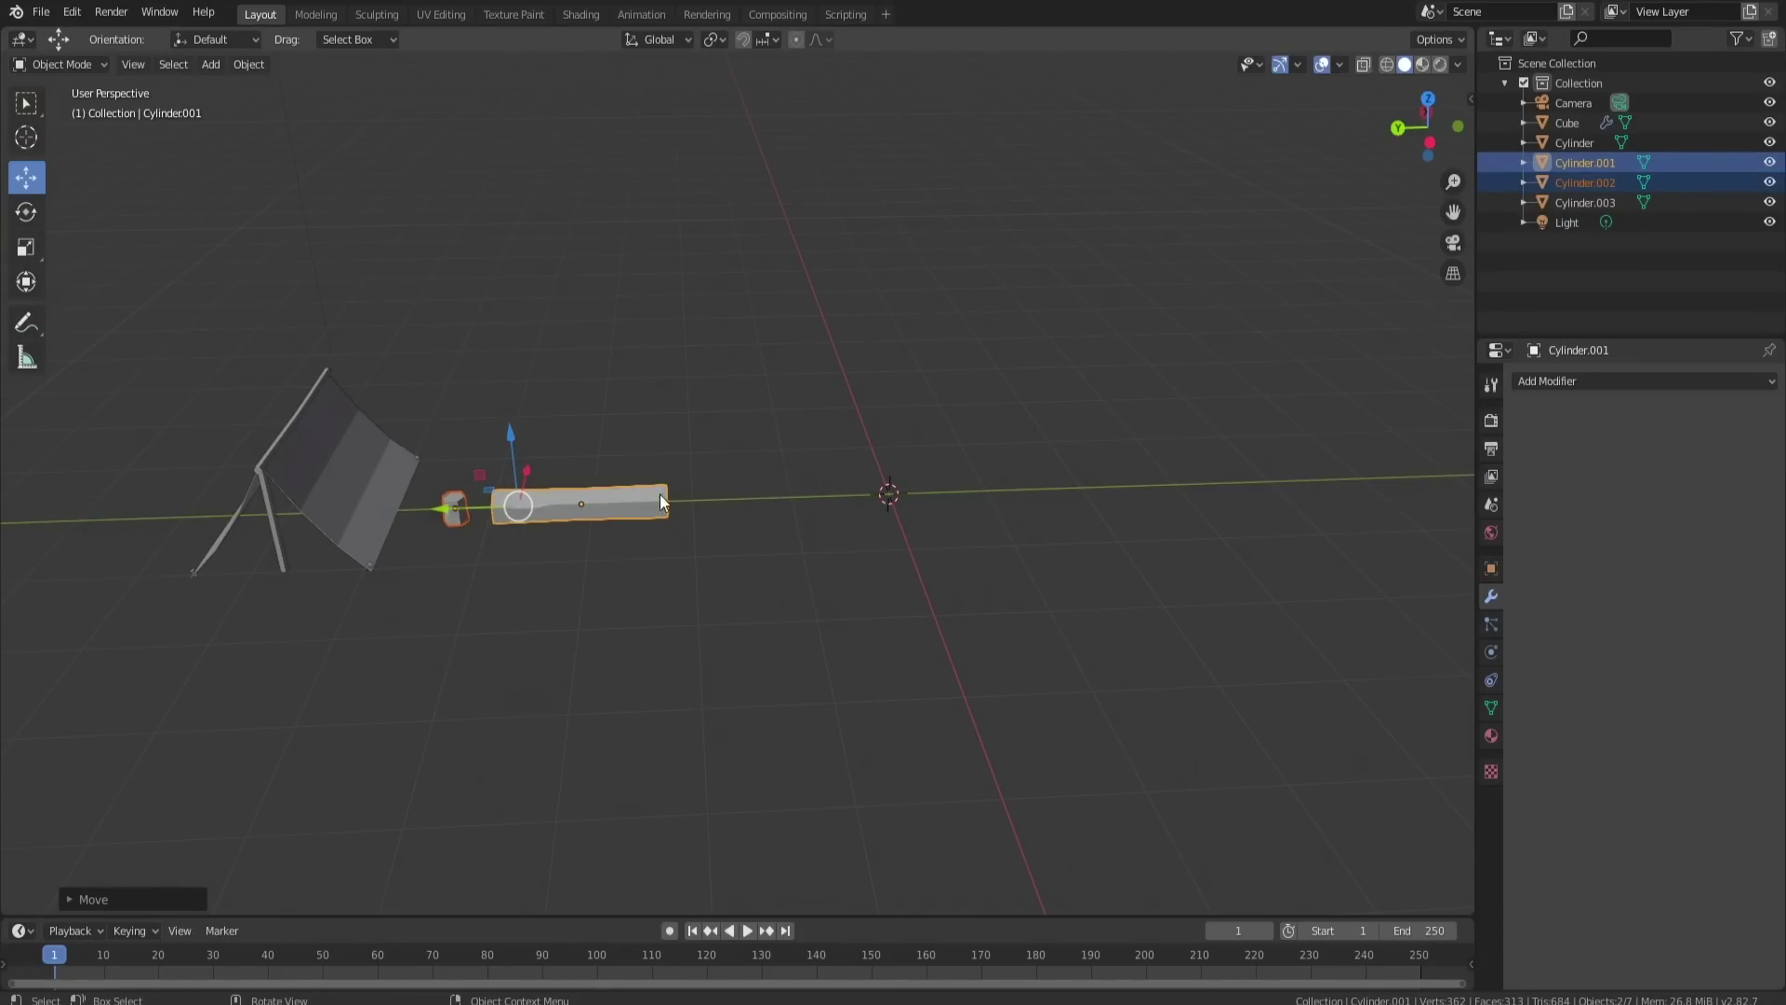
Step: Add an ico sphere at the world origin and enter Edit Mode on it
middle_drag(661, 502, 648, 555)
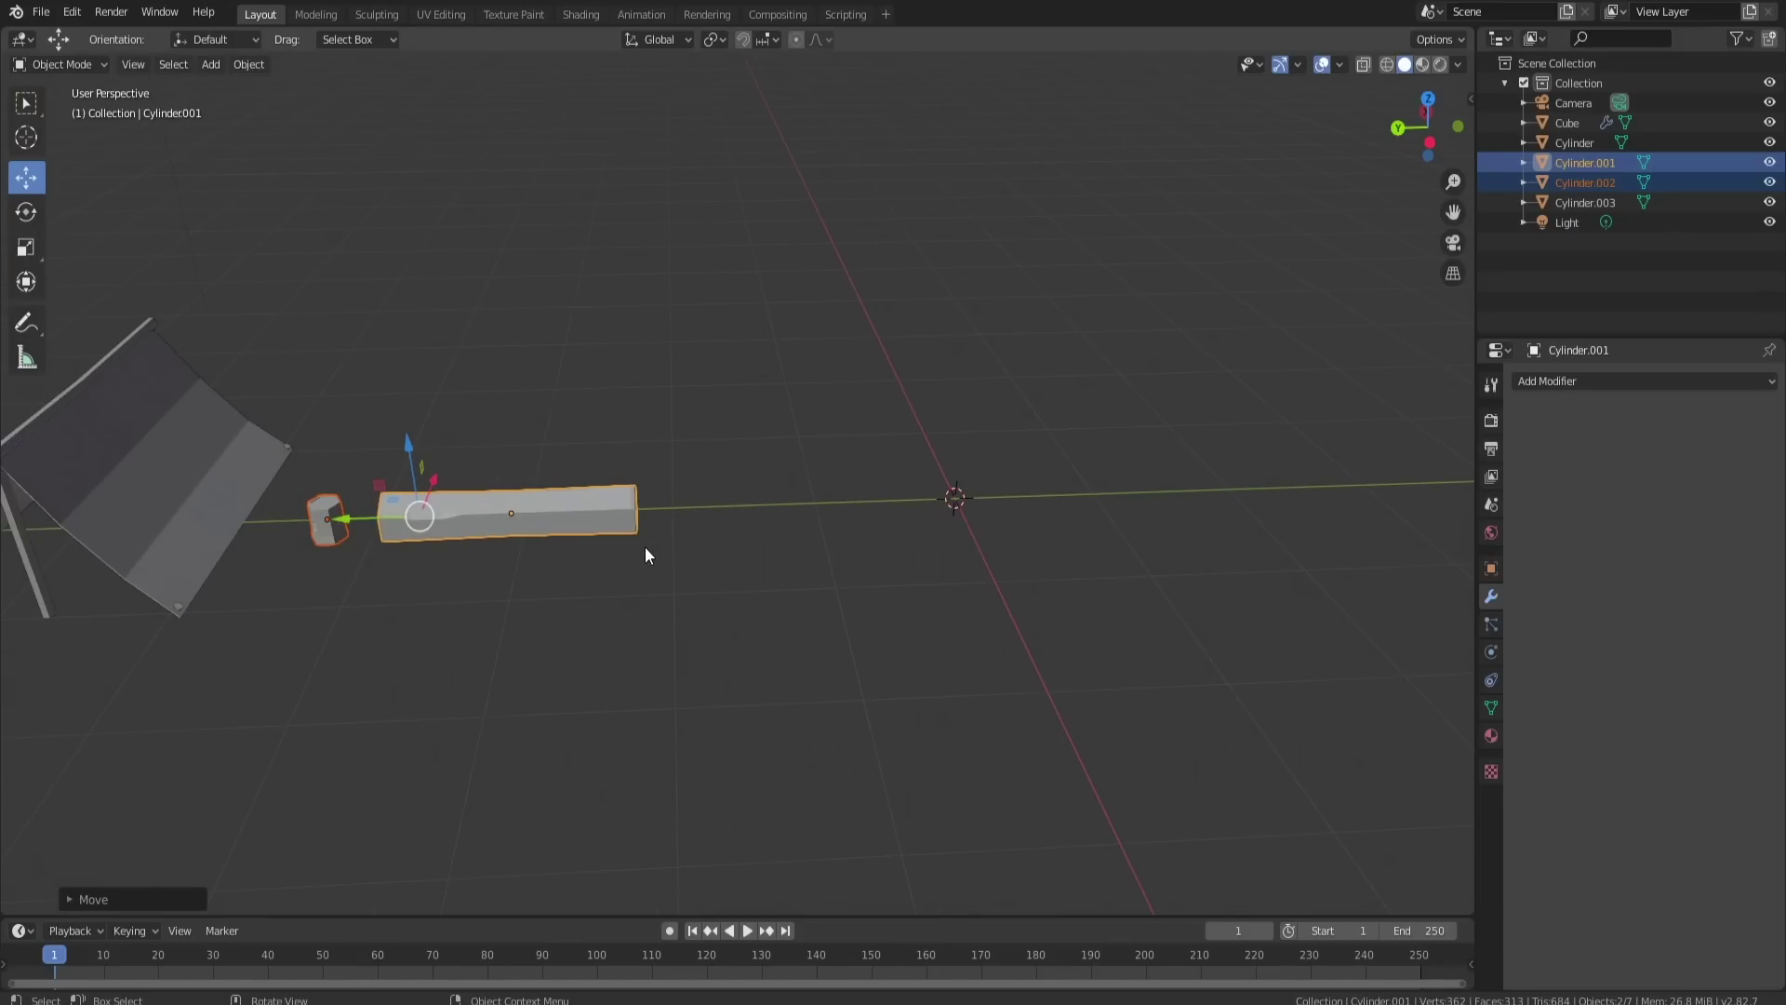
key(shift+a)
mouse_move(598, 542)
click(787, 626)
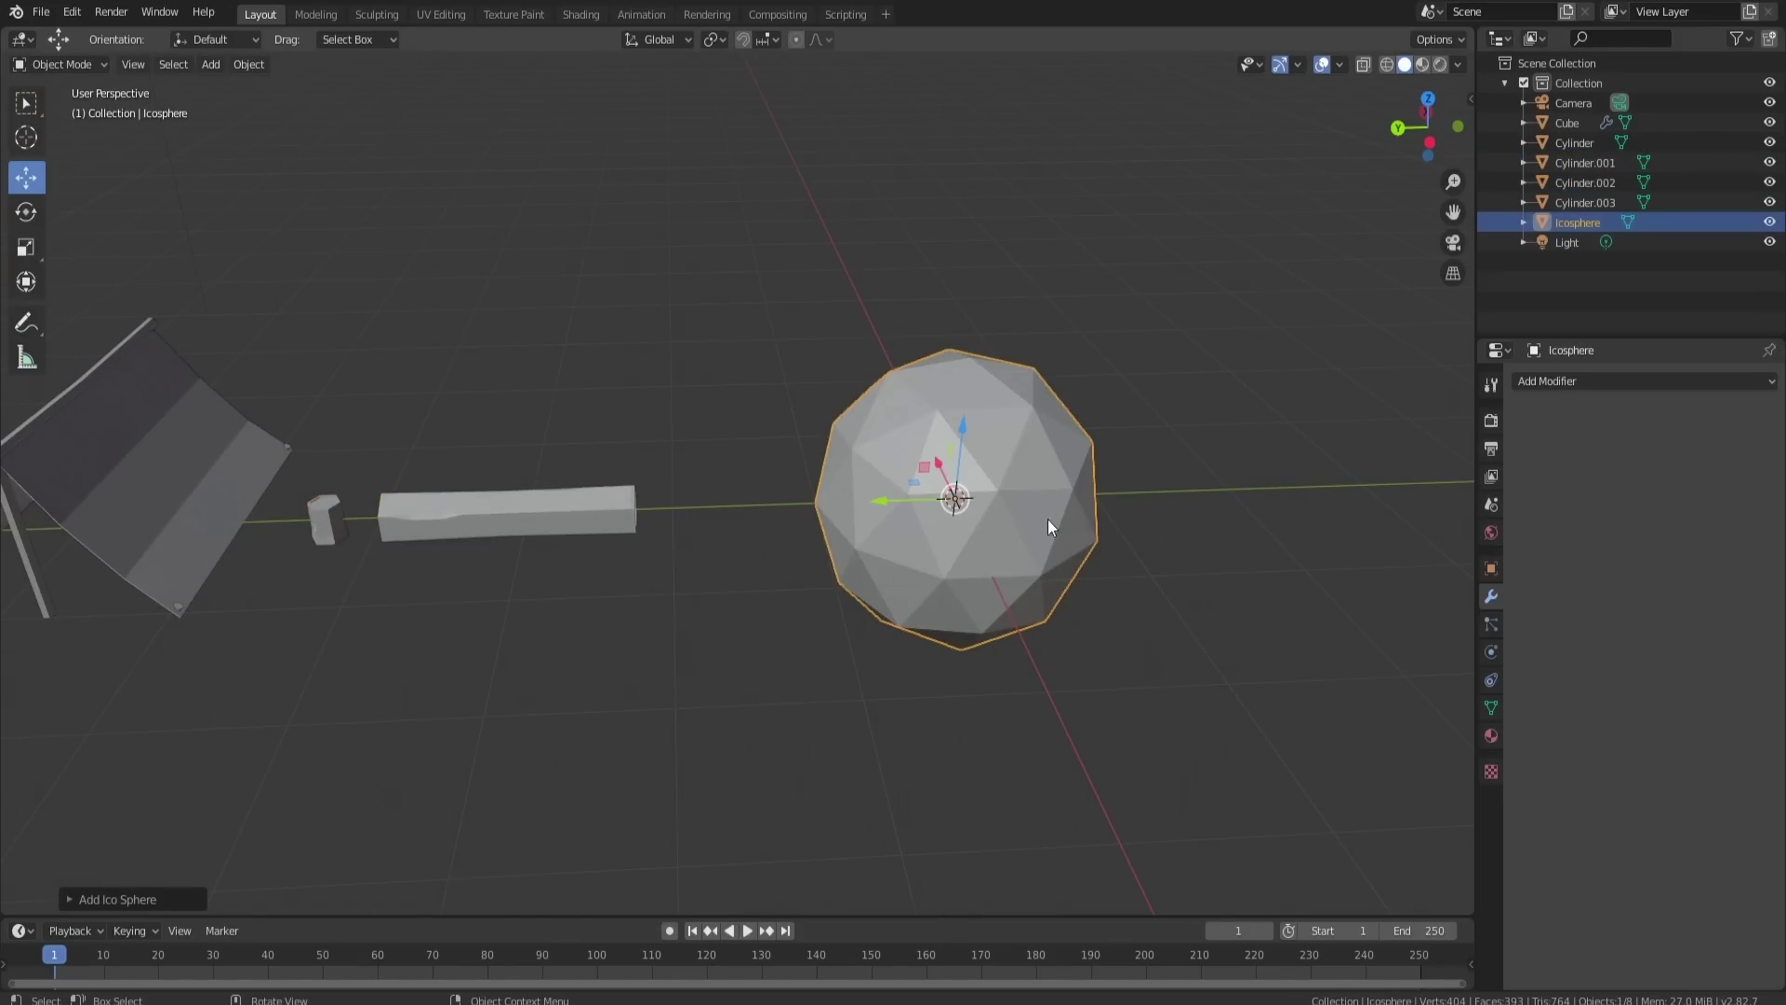
key(Tab)
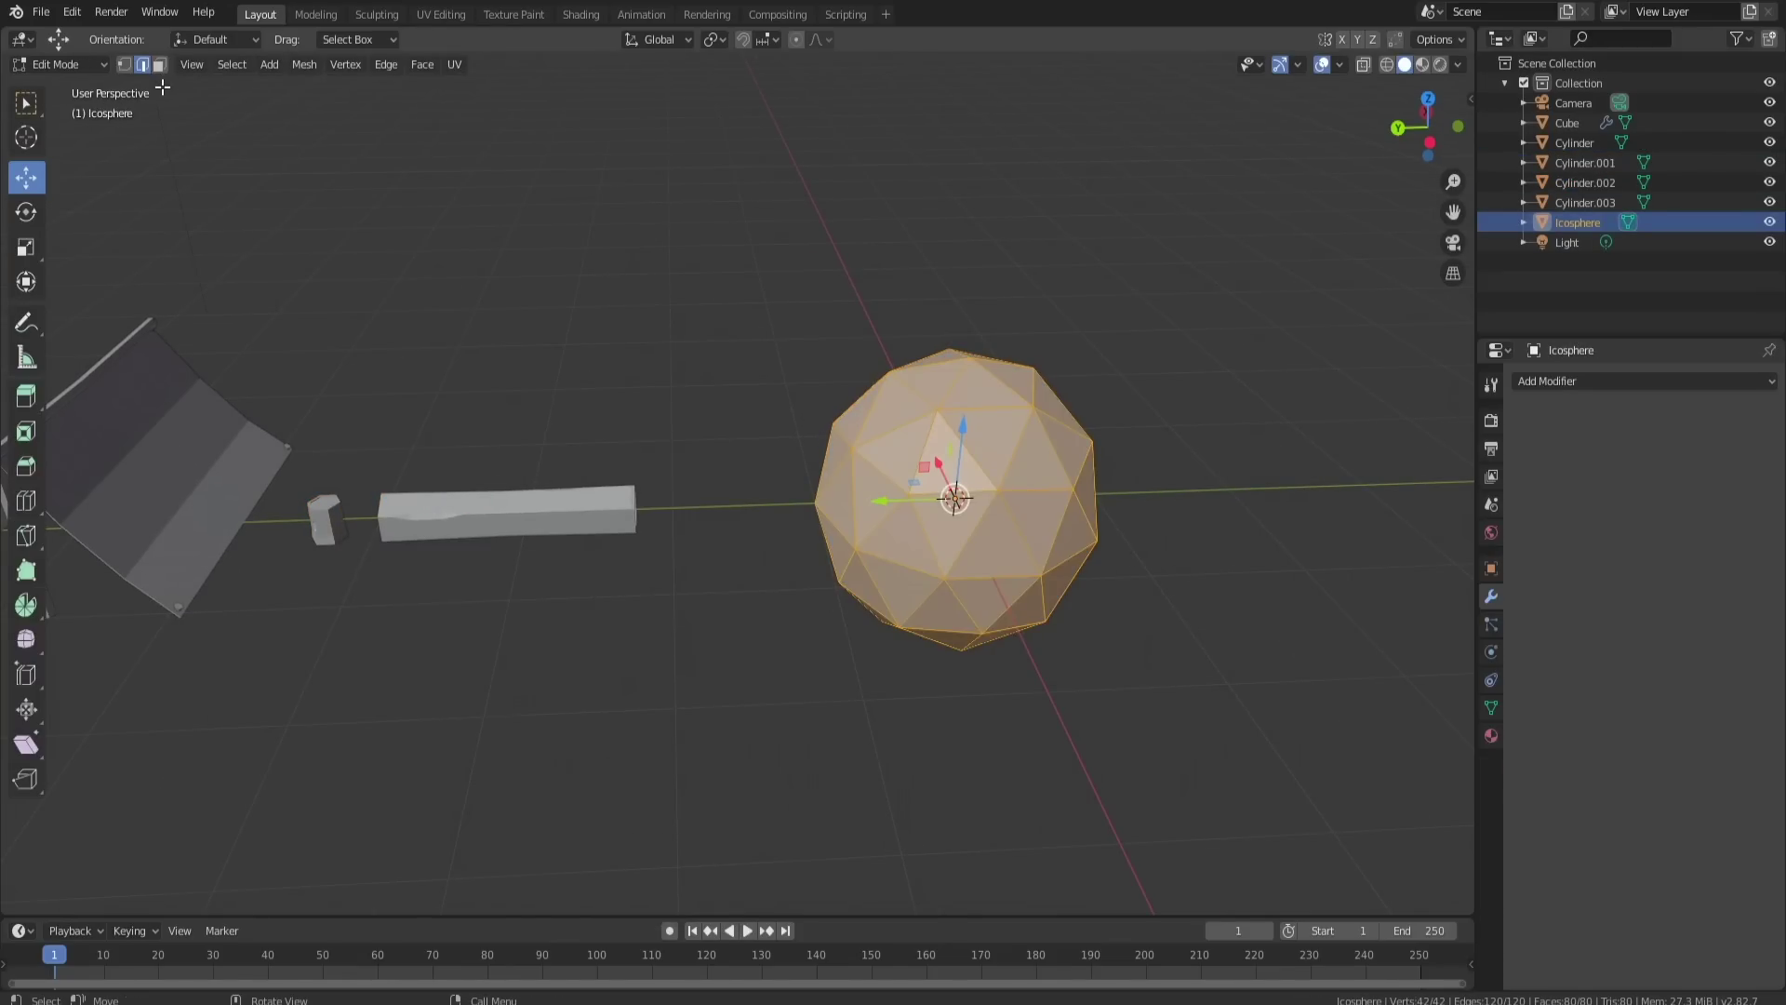
Step: Randomize the ico sphere's vertices with an amount of 0.17 m to give it an irregular stone shape
click(293, 65)
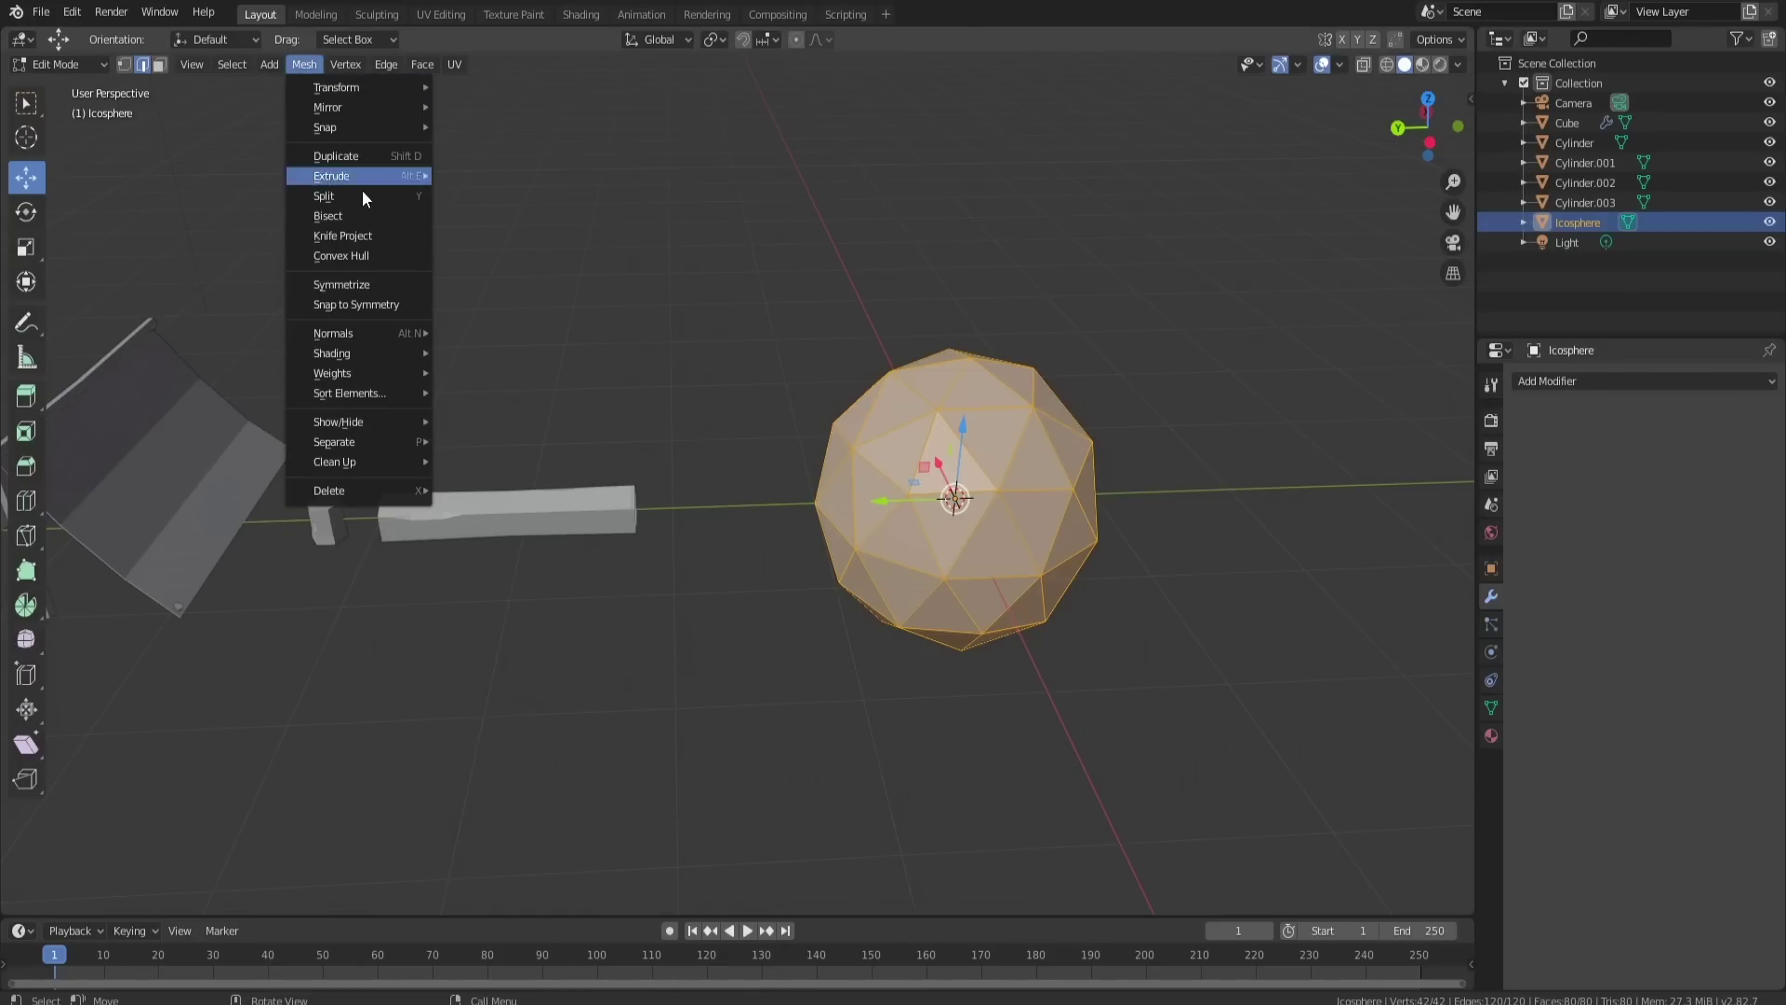
mouse_move(346, 88)
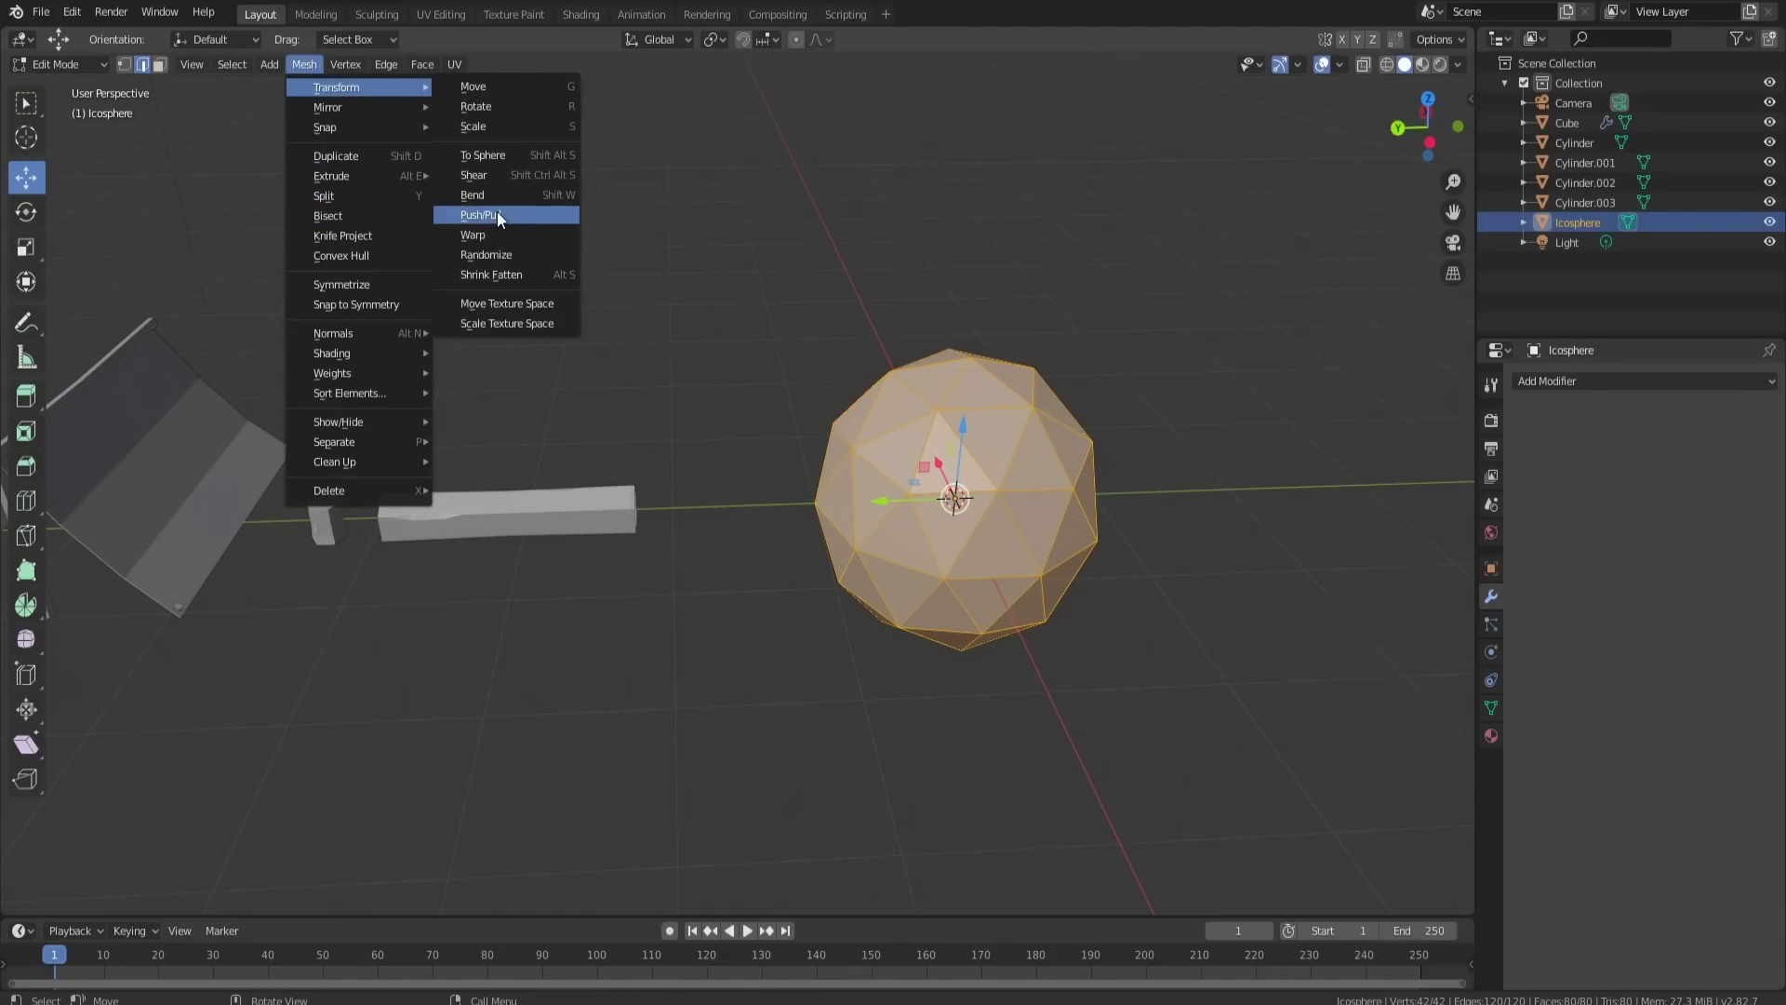
click(494, 257)
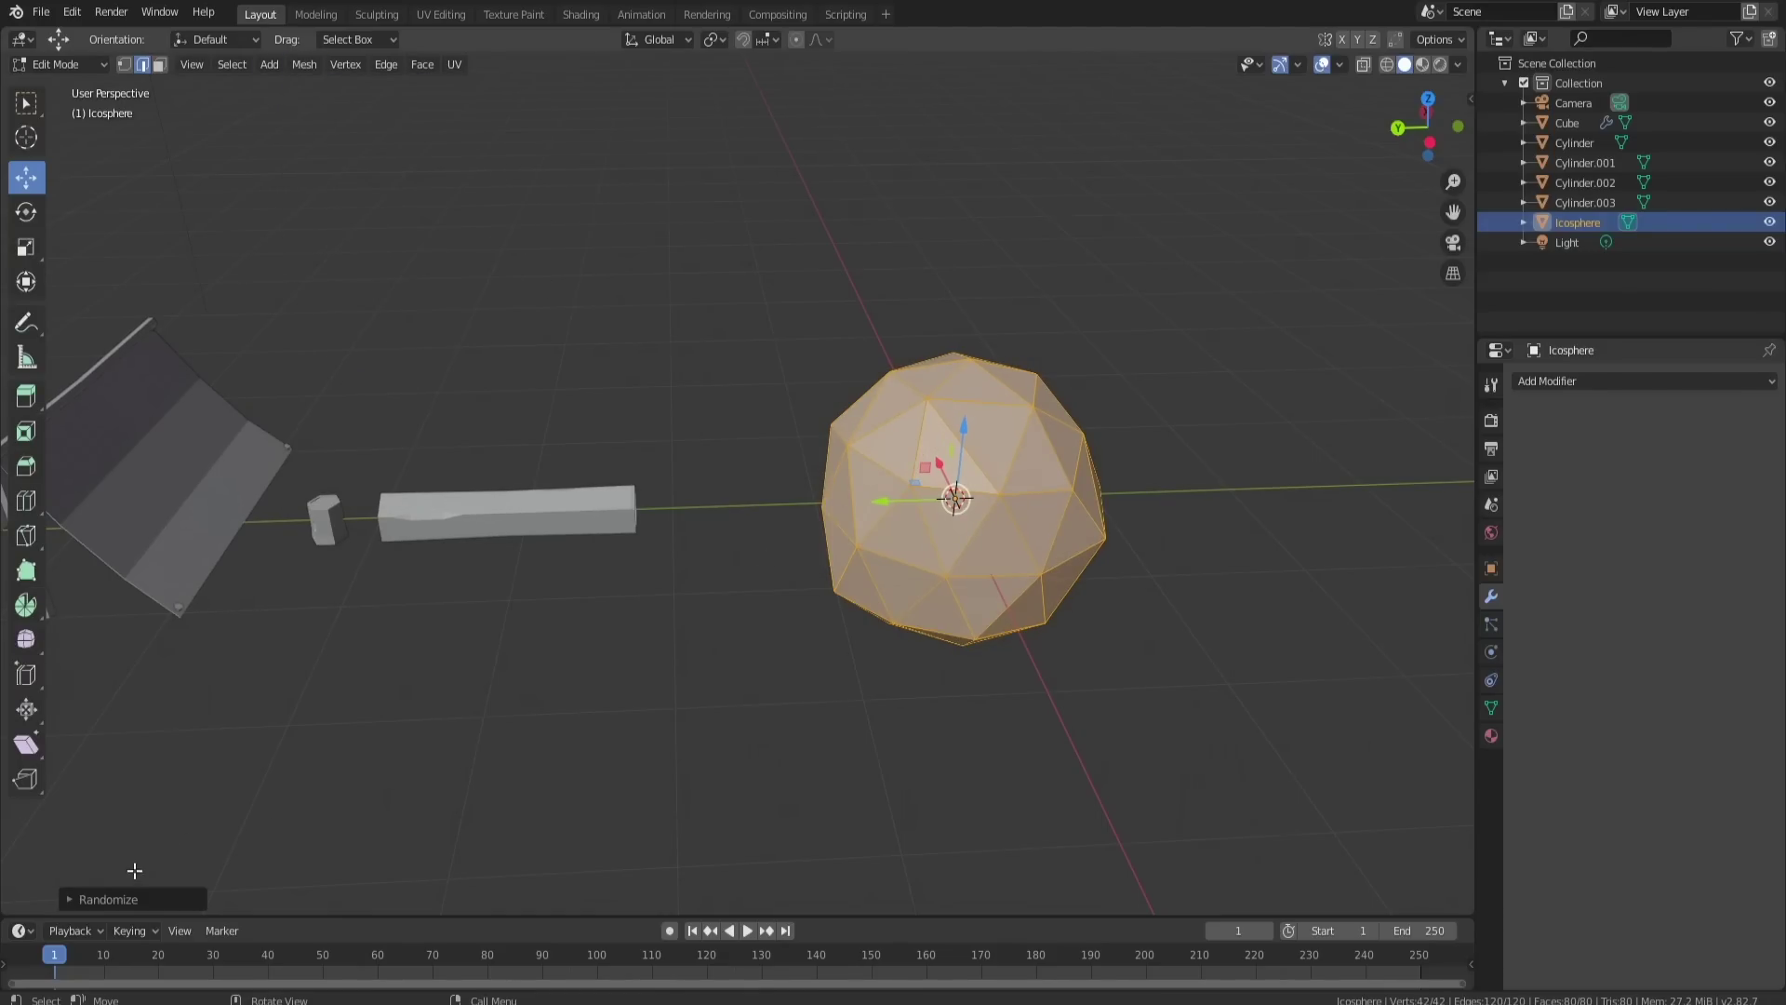
click(71, 901)
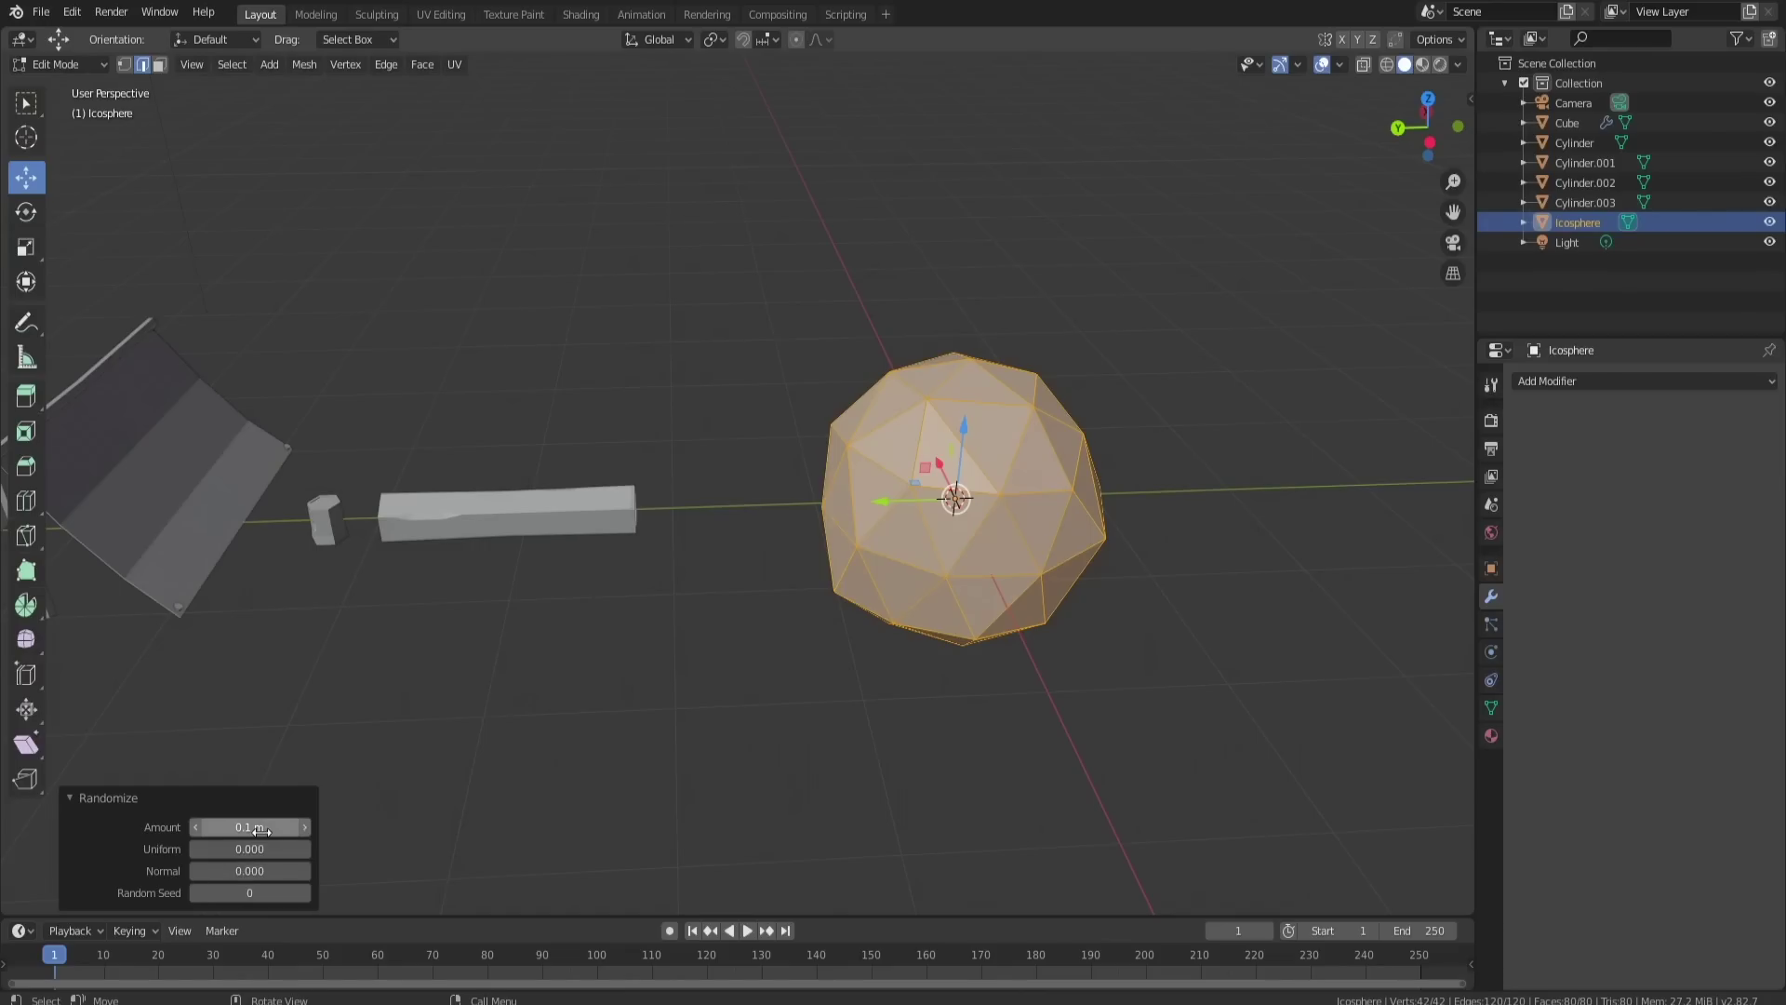
mouse_move(259, 829)
mouse_down()
mouse_move(307, 829)
mouse_move(260, 829)
mouse_up()
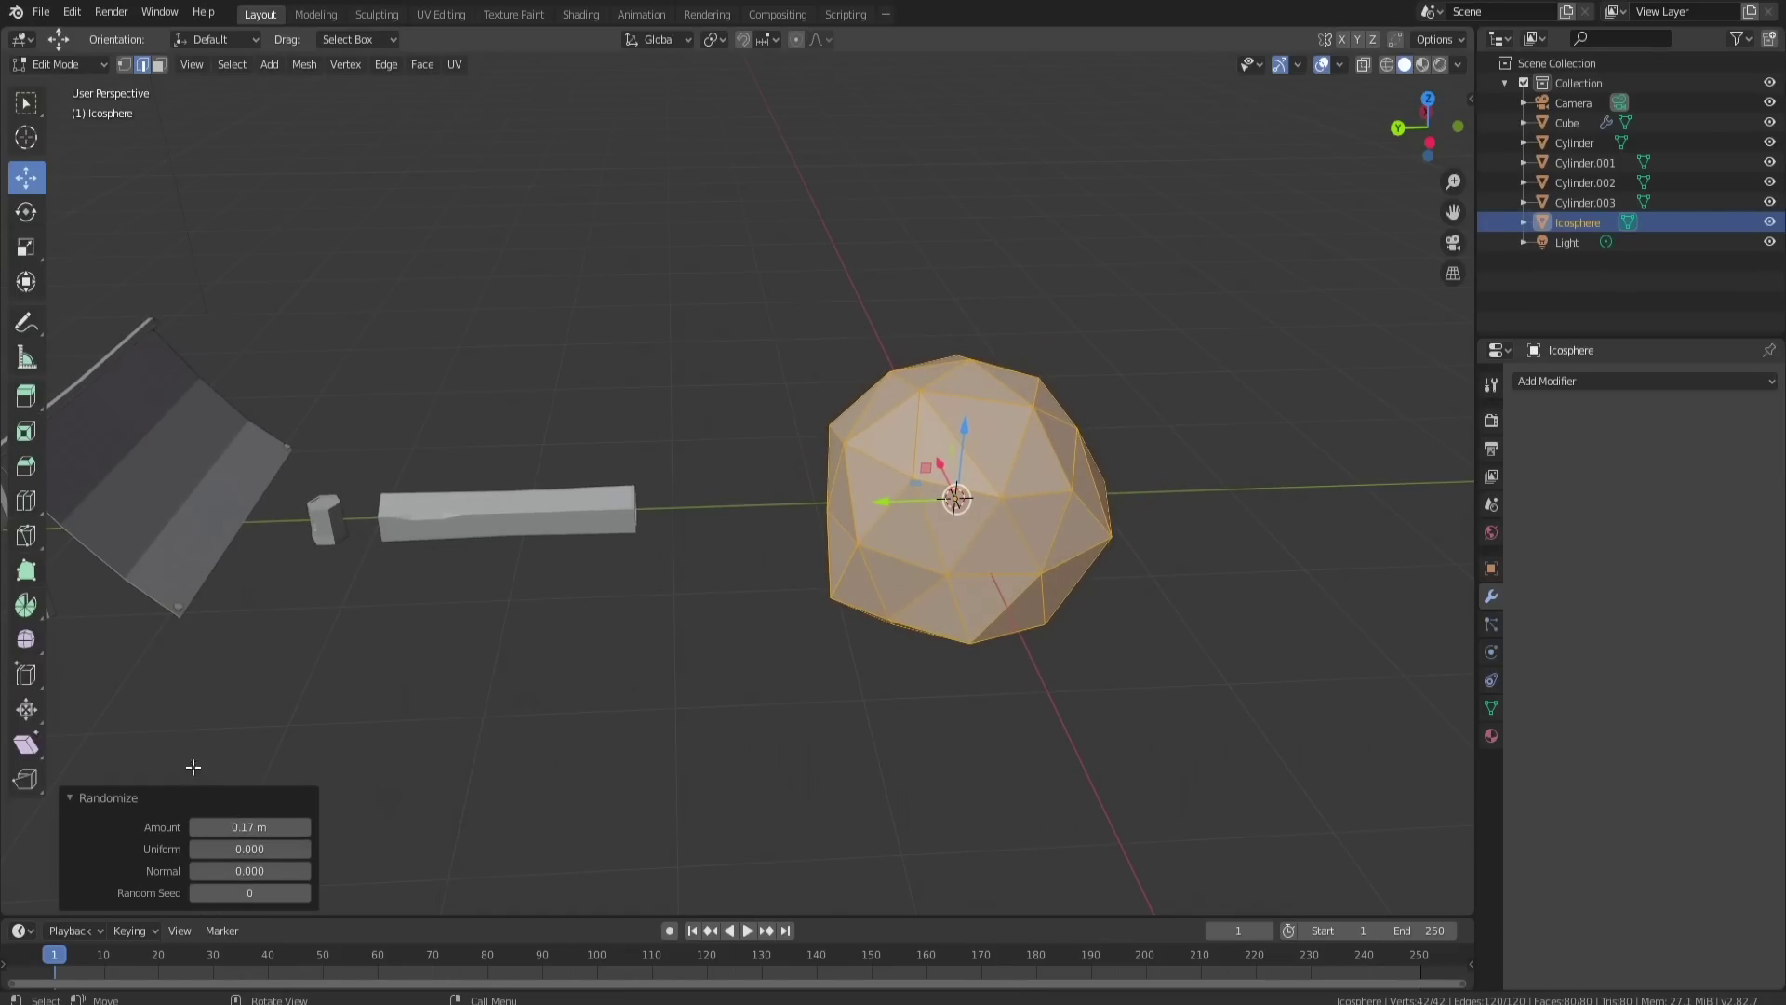
click(93, 800)
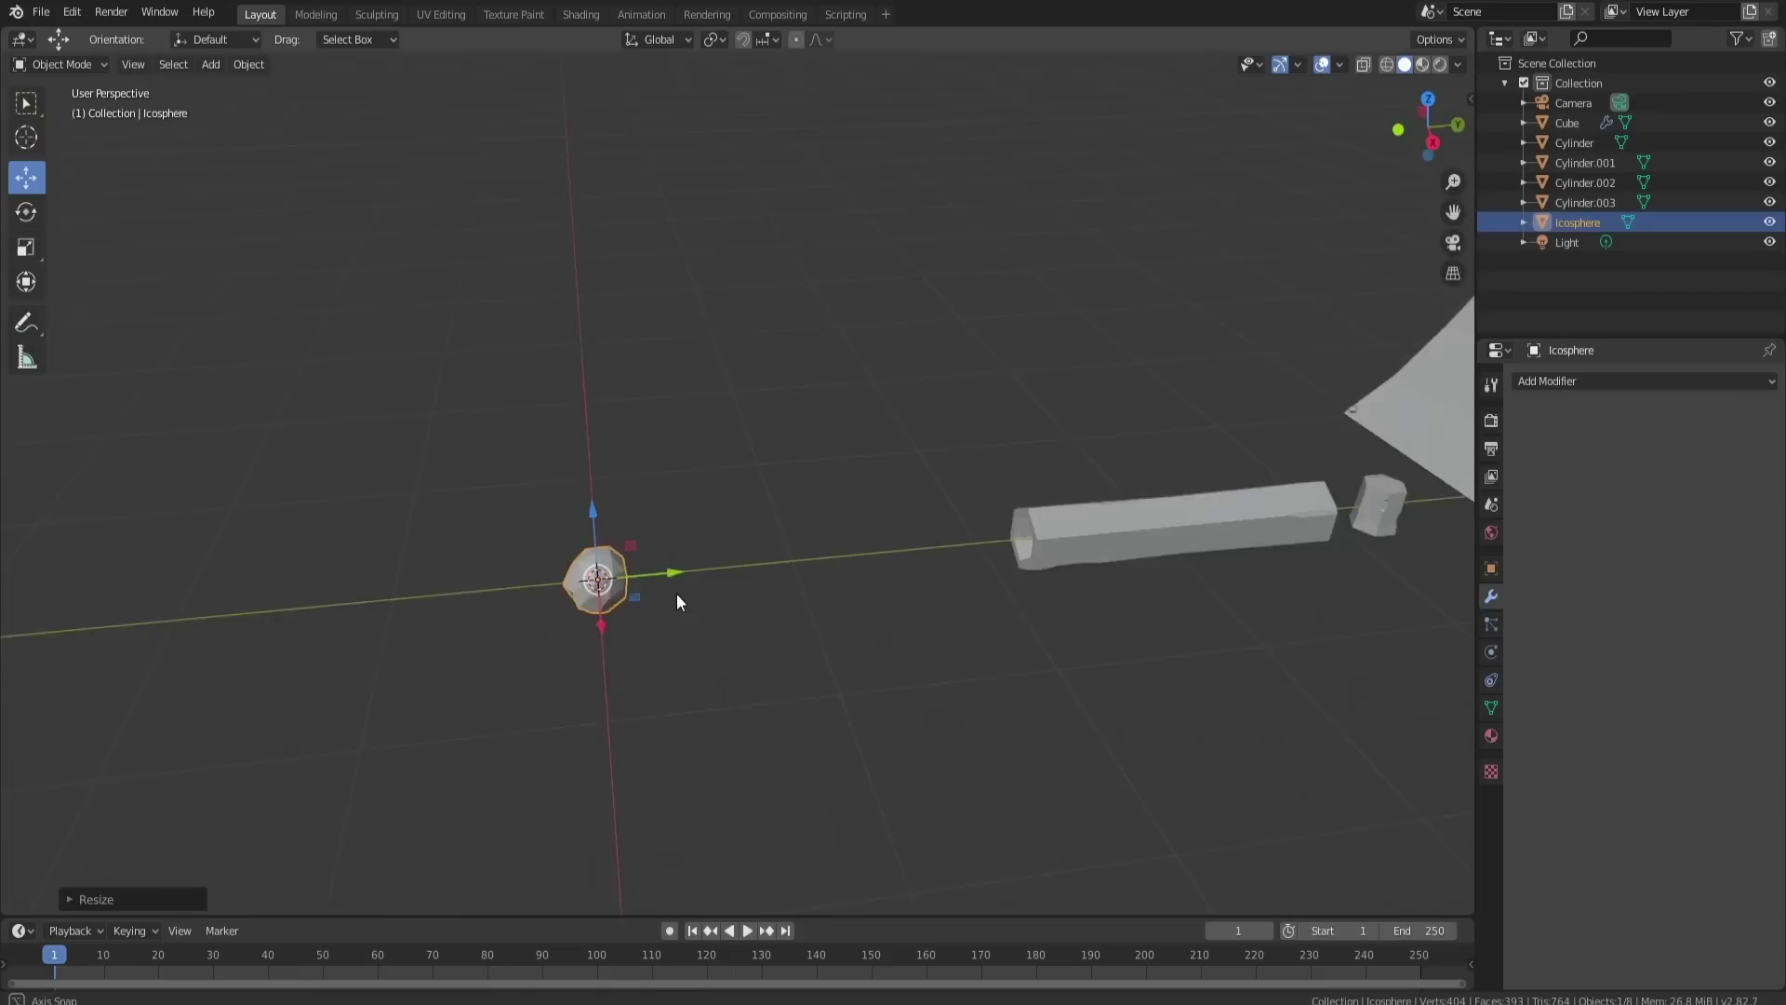
Step: Rotate several individual stones around the campfire ring by varying angles so the copies look different
middle_drag(677, 597, 865, 674)
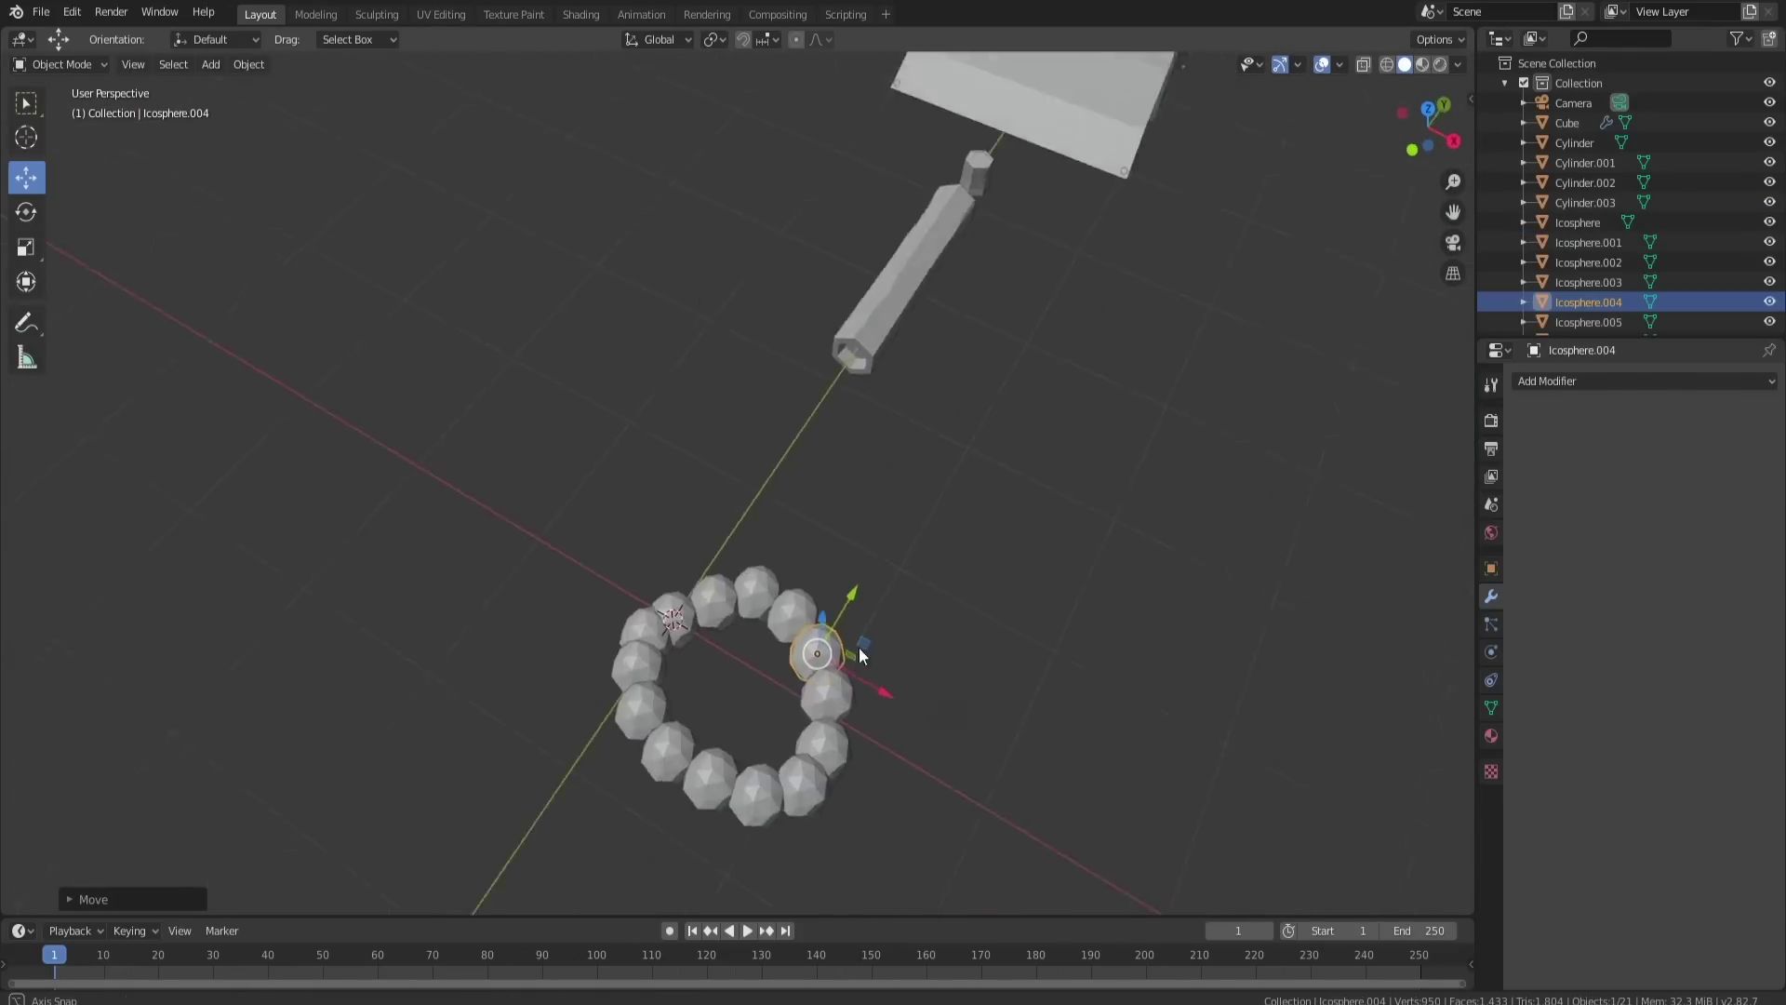
middle_drag(849, 646, 1087, 621)
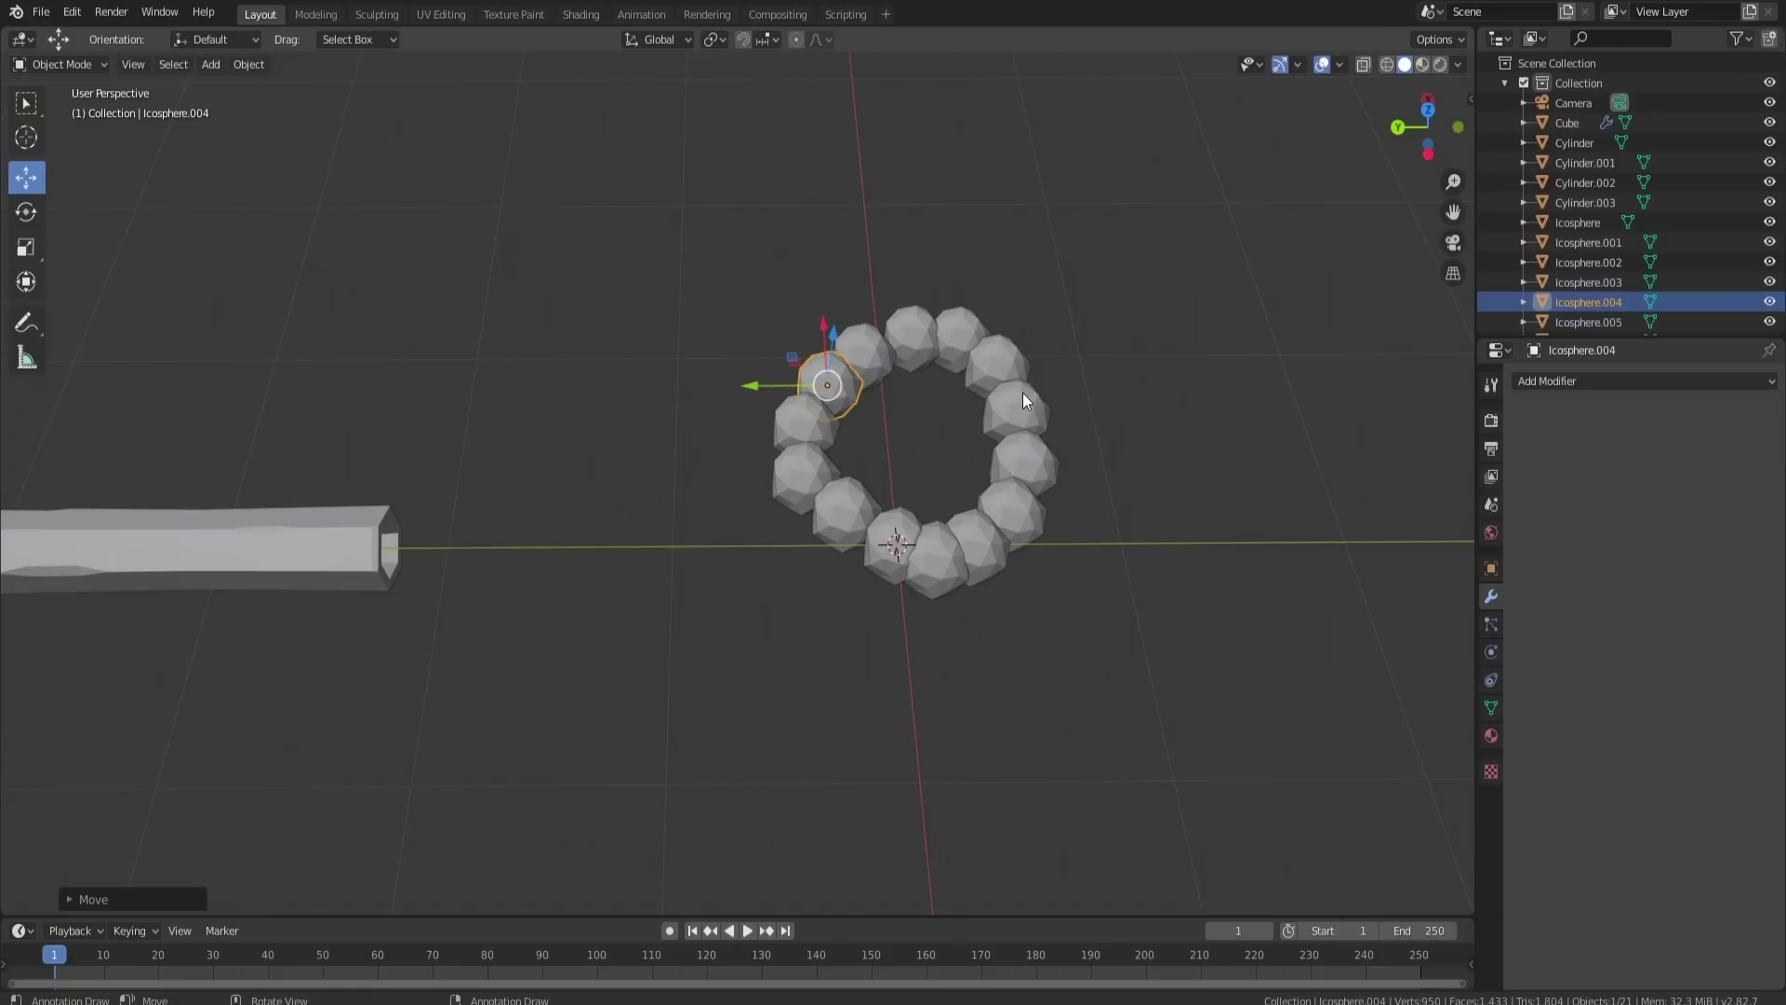
click(997, 404)
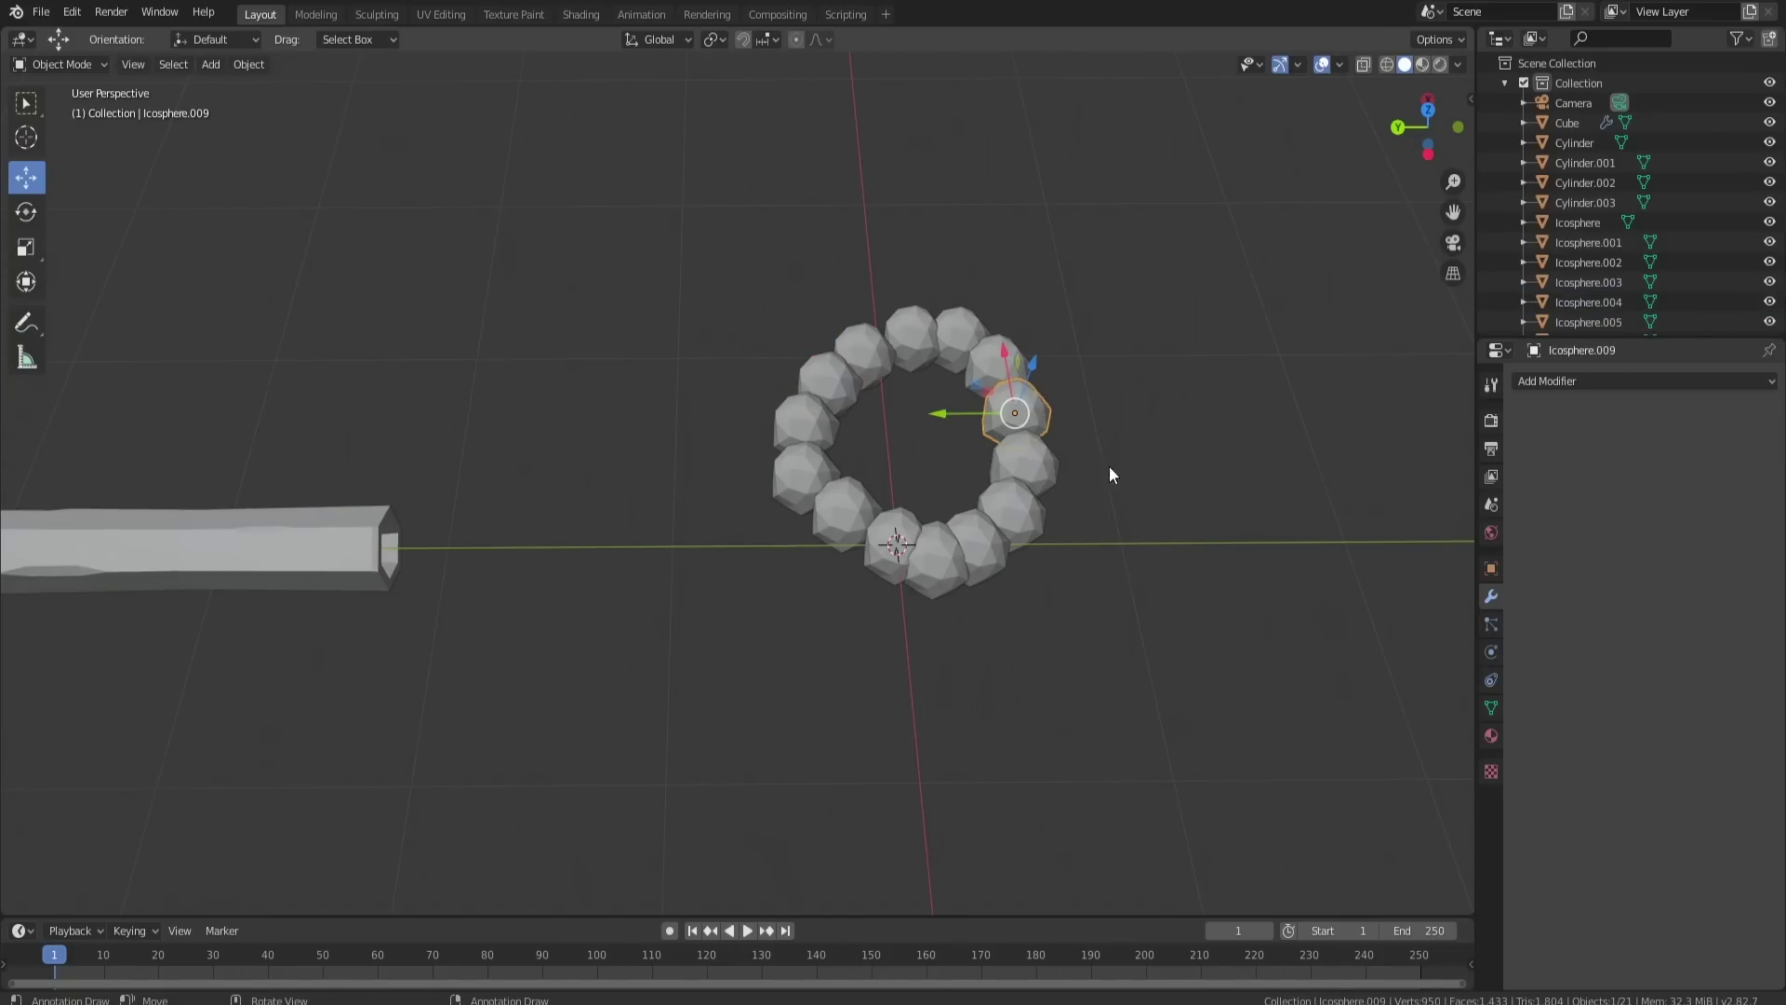
key(r)
click(850, 361)
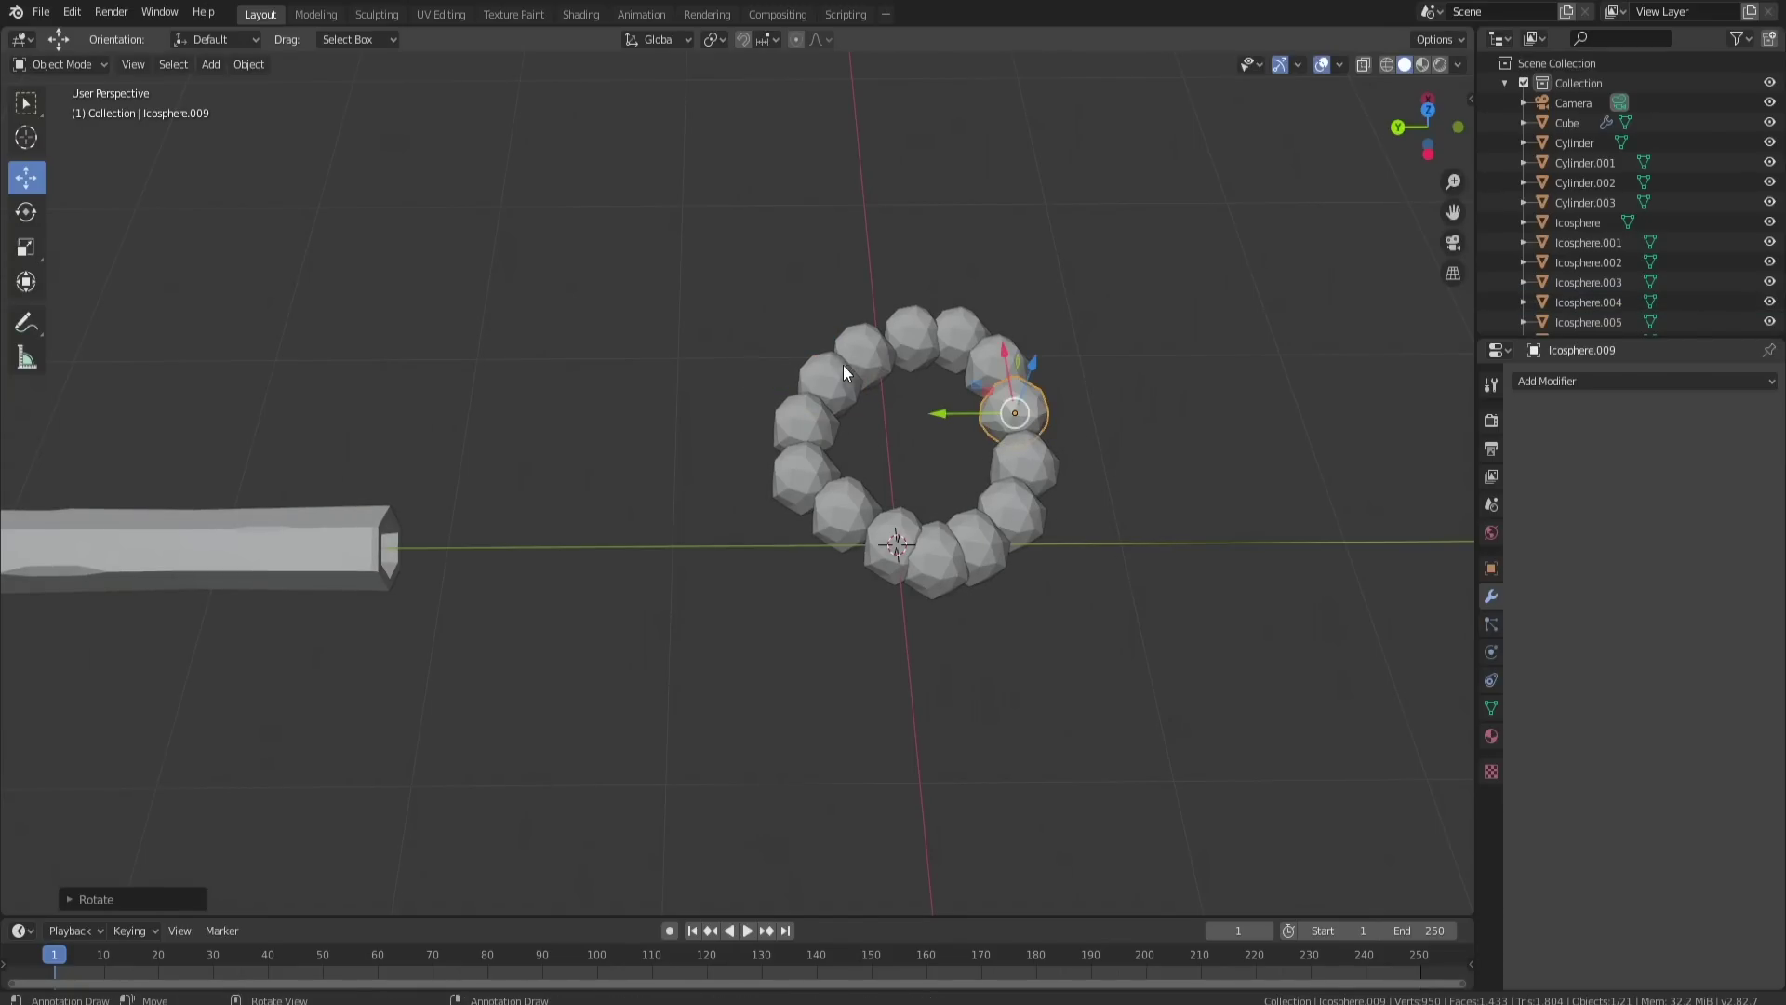
click(840, 370)
click(957, 340)
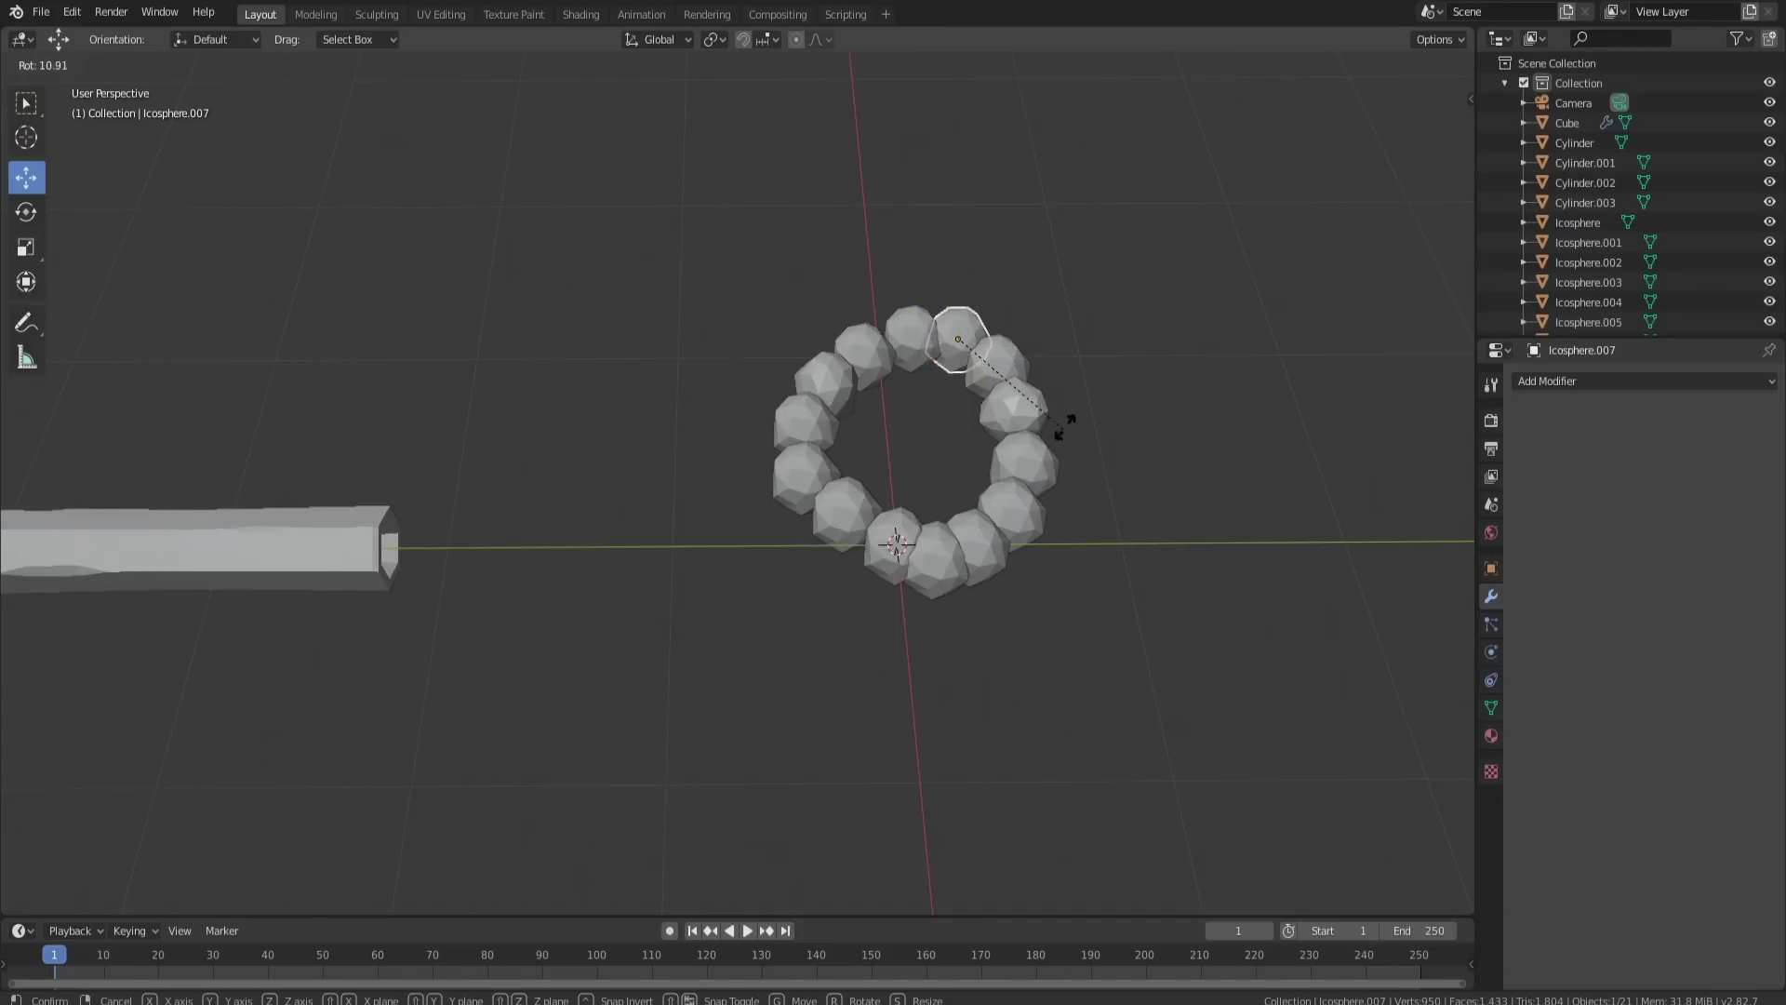
click(802, 423)
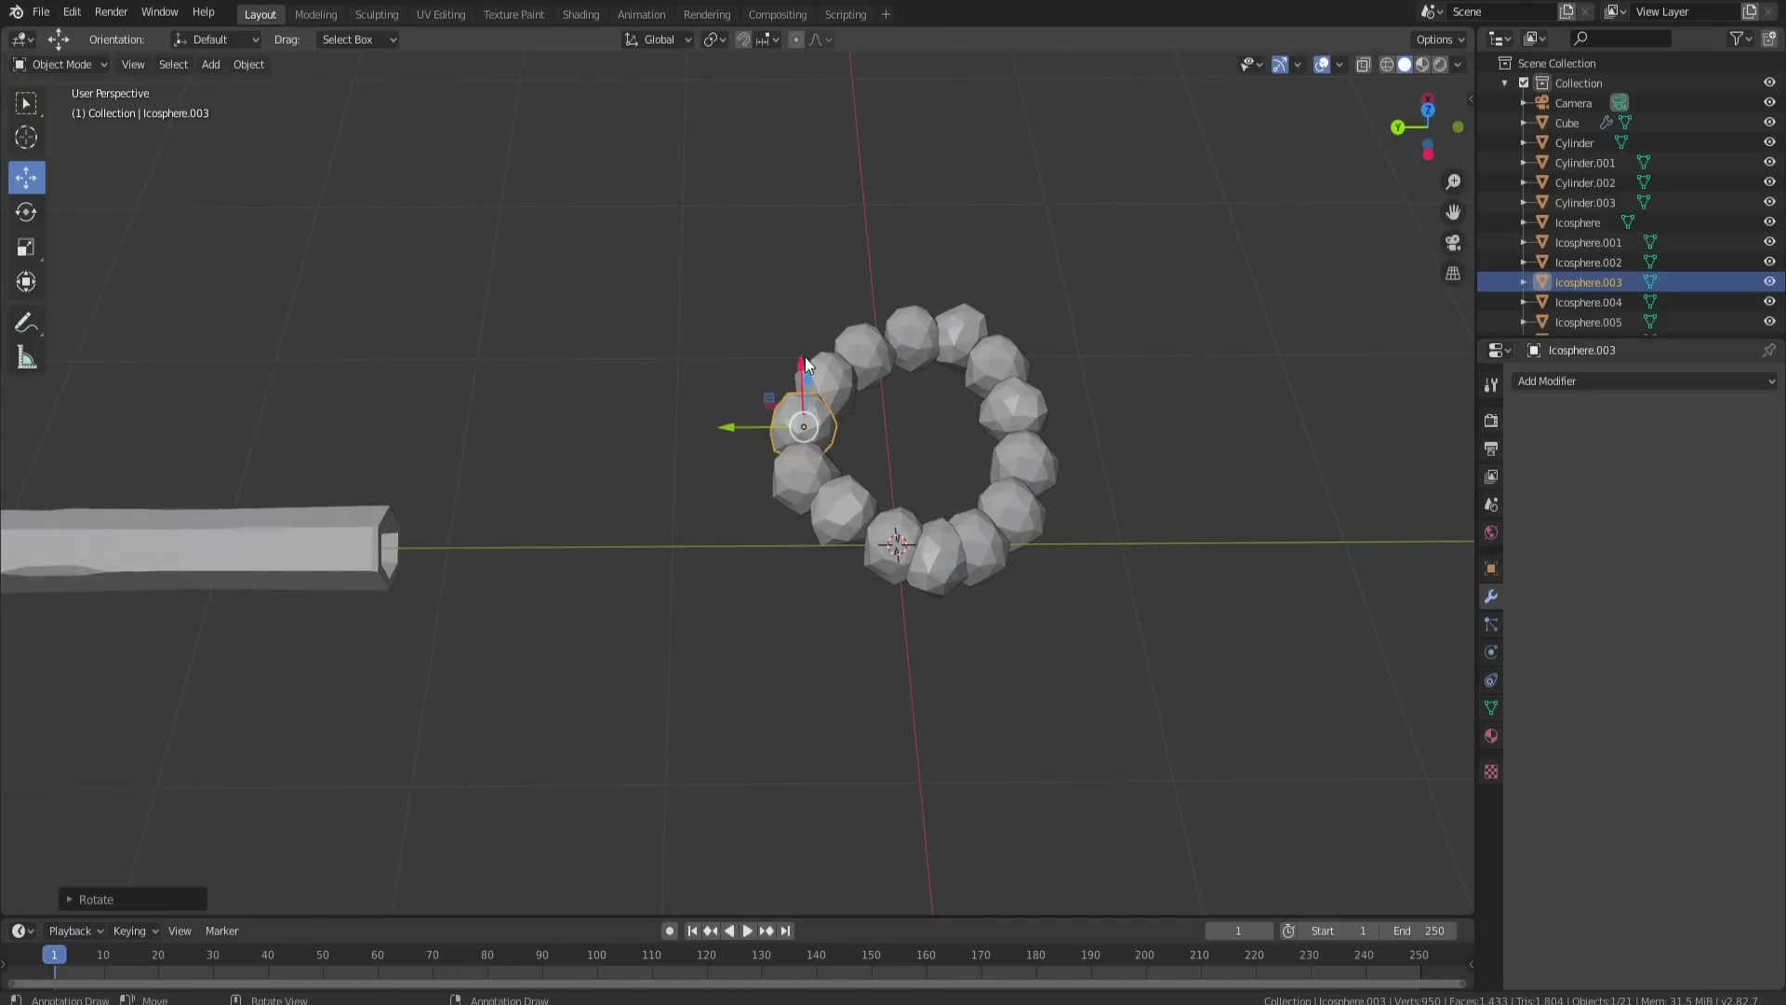
click(808, 481)
key(r)
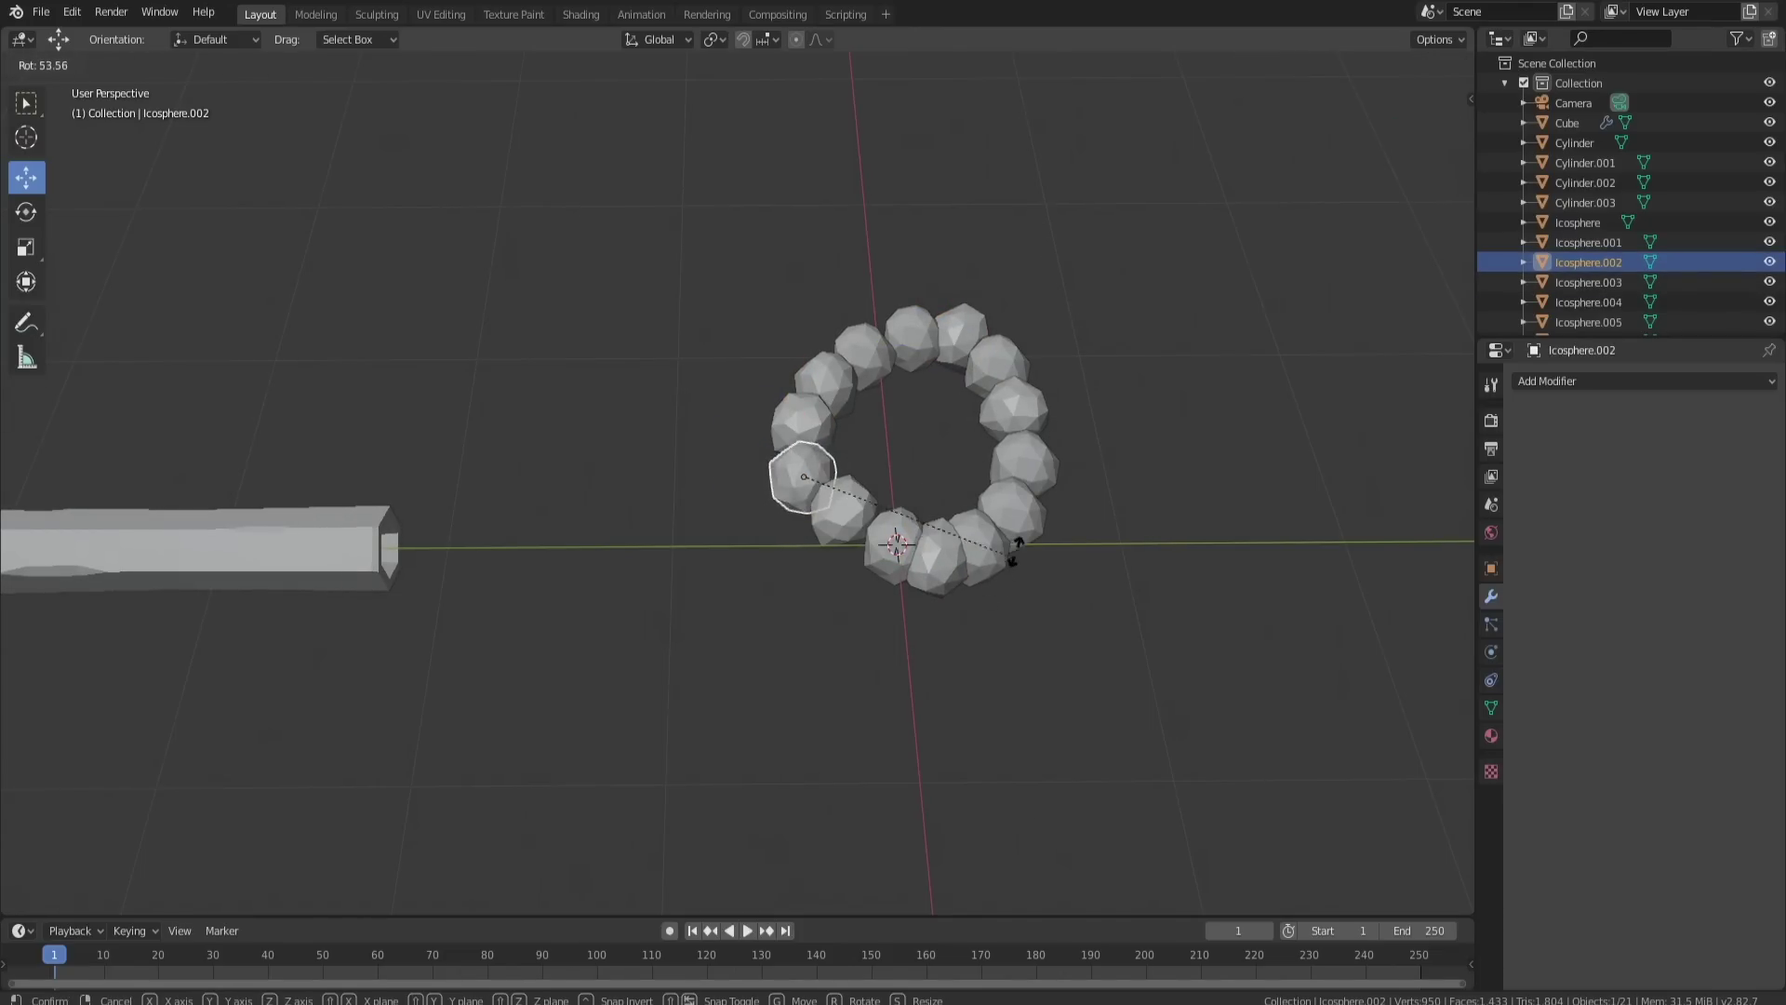
click(865, 474)
click(1009, 422)
Step: Add a new ico sphere as a single boulder beside the open end of the log and deselect everything
middle_drag(1009, 423, 717, 558)
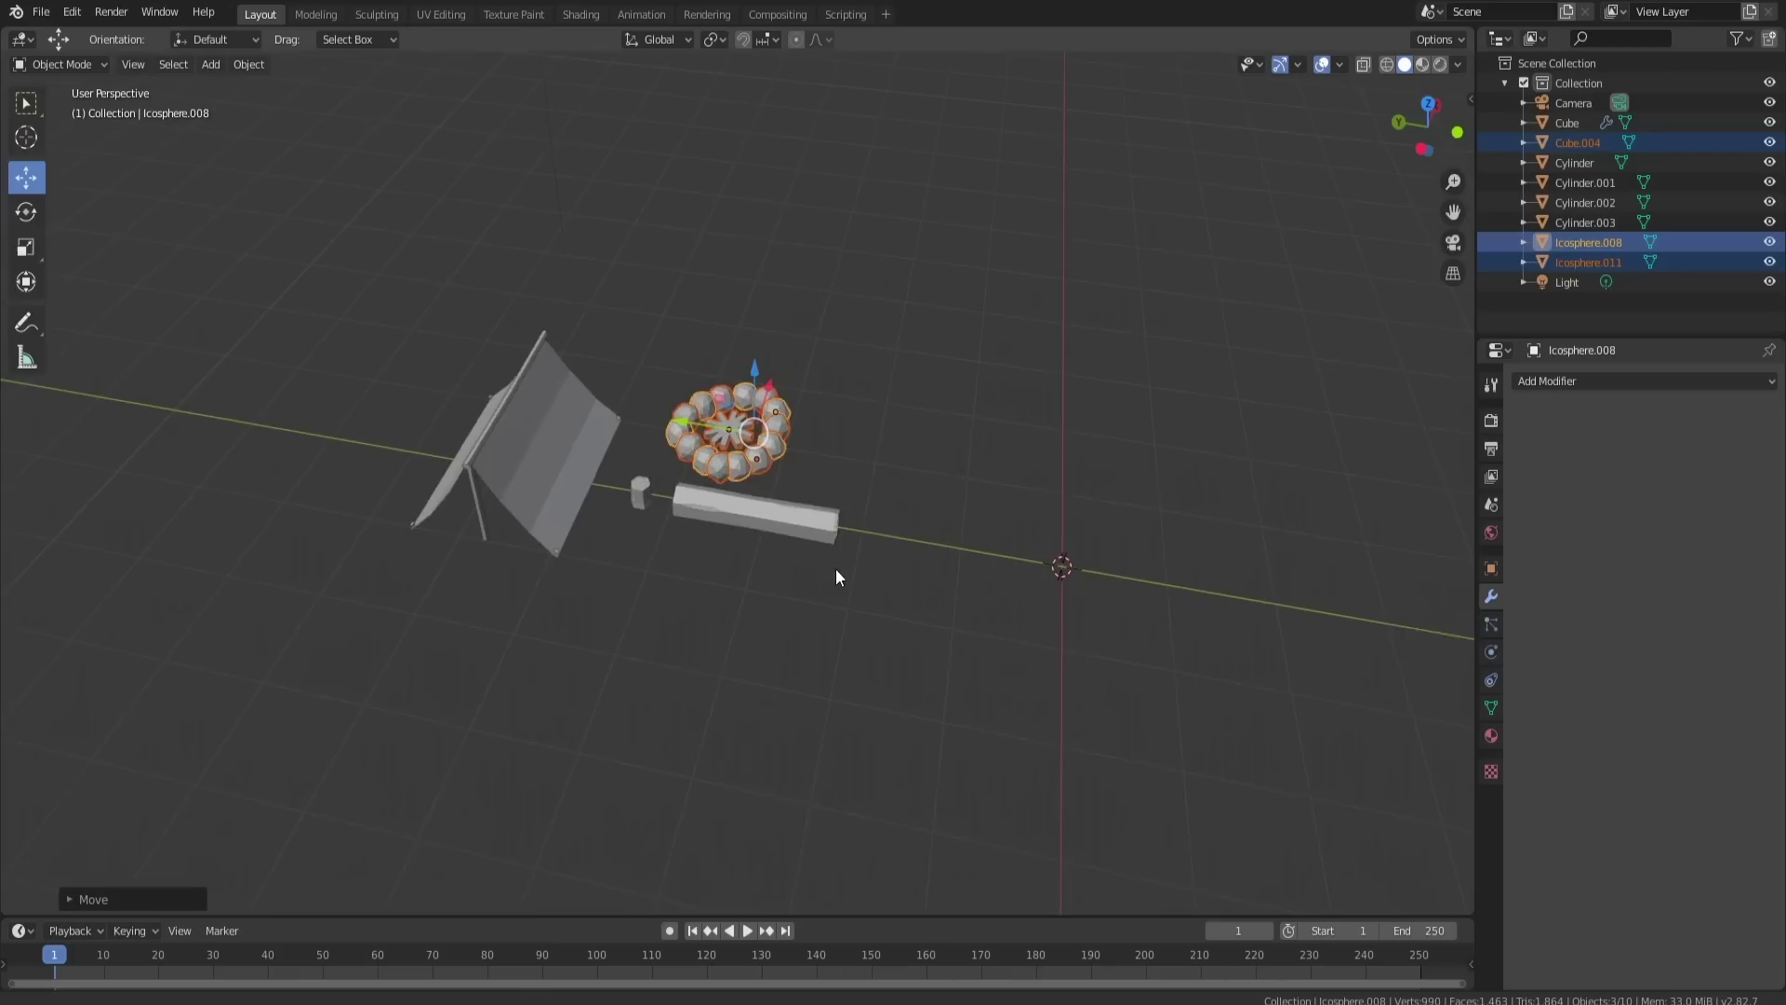
click(784, 602)
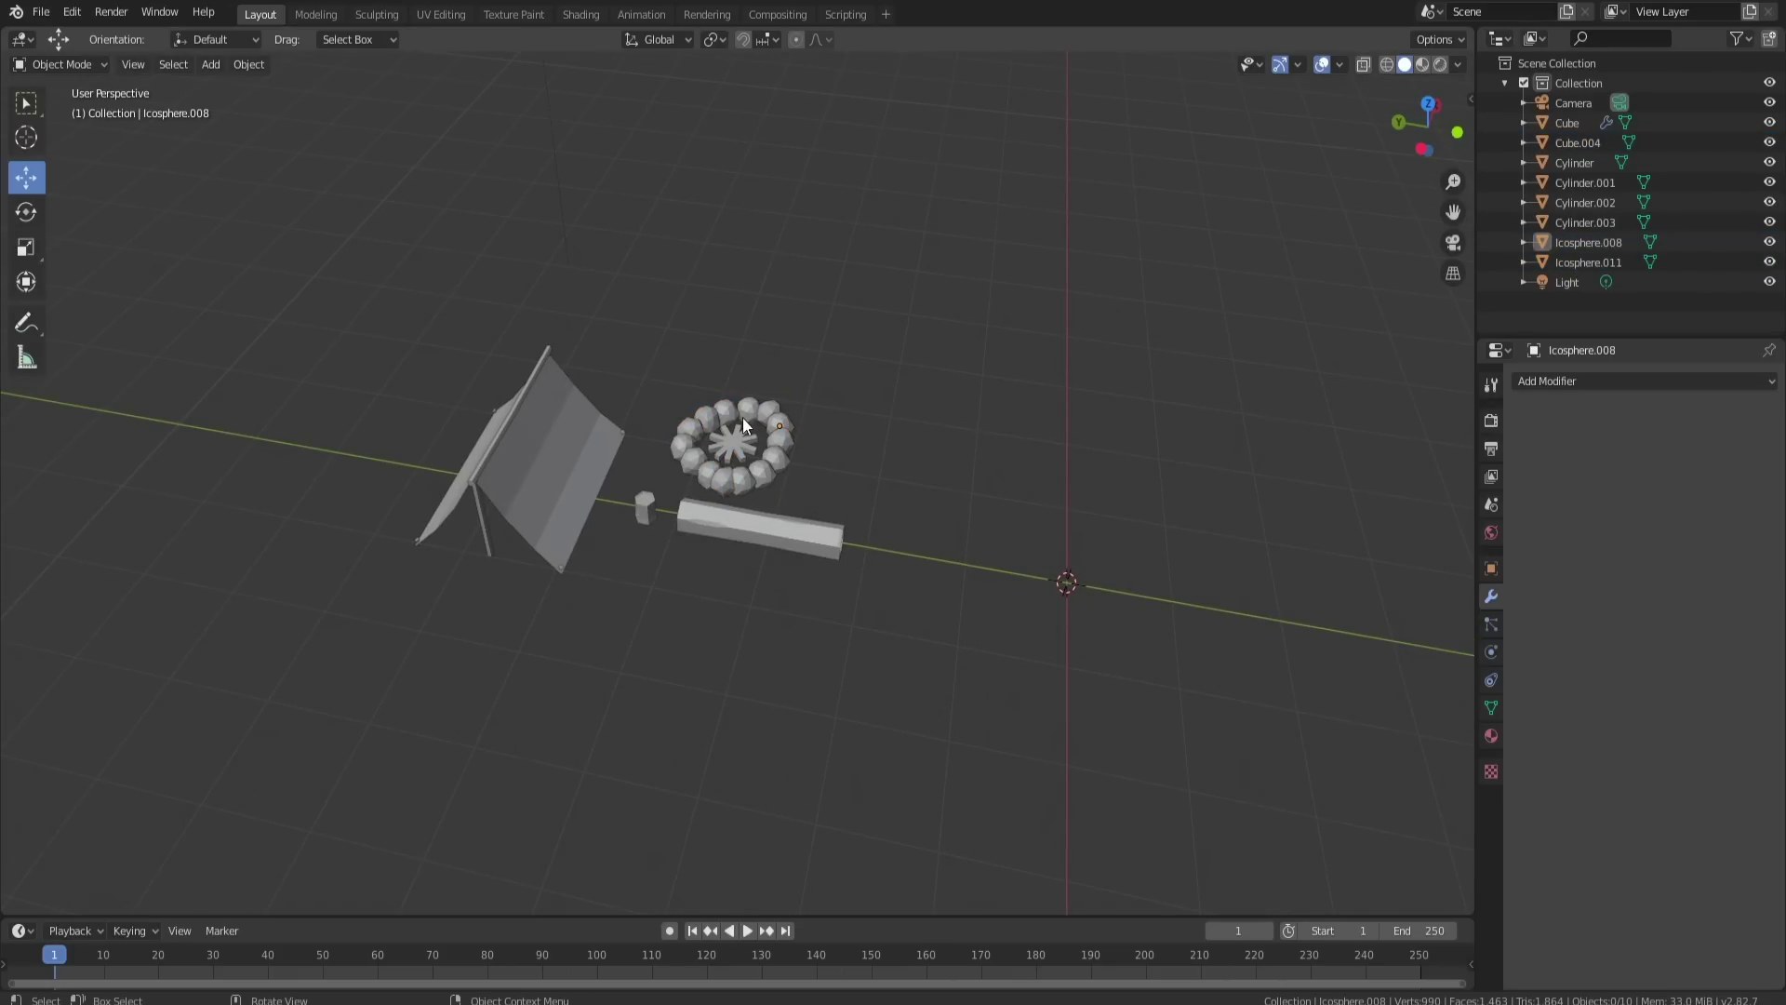
middle_drag(745, 436, 729, 588)
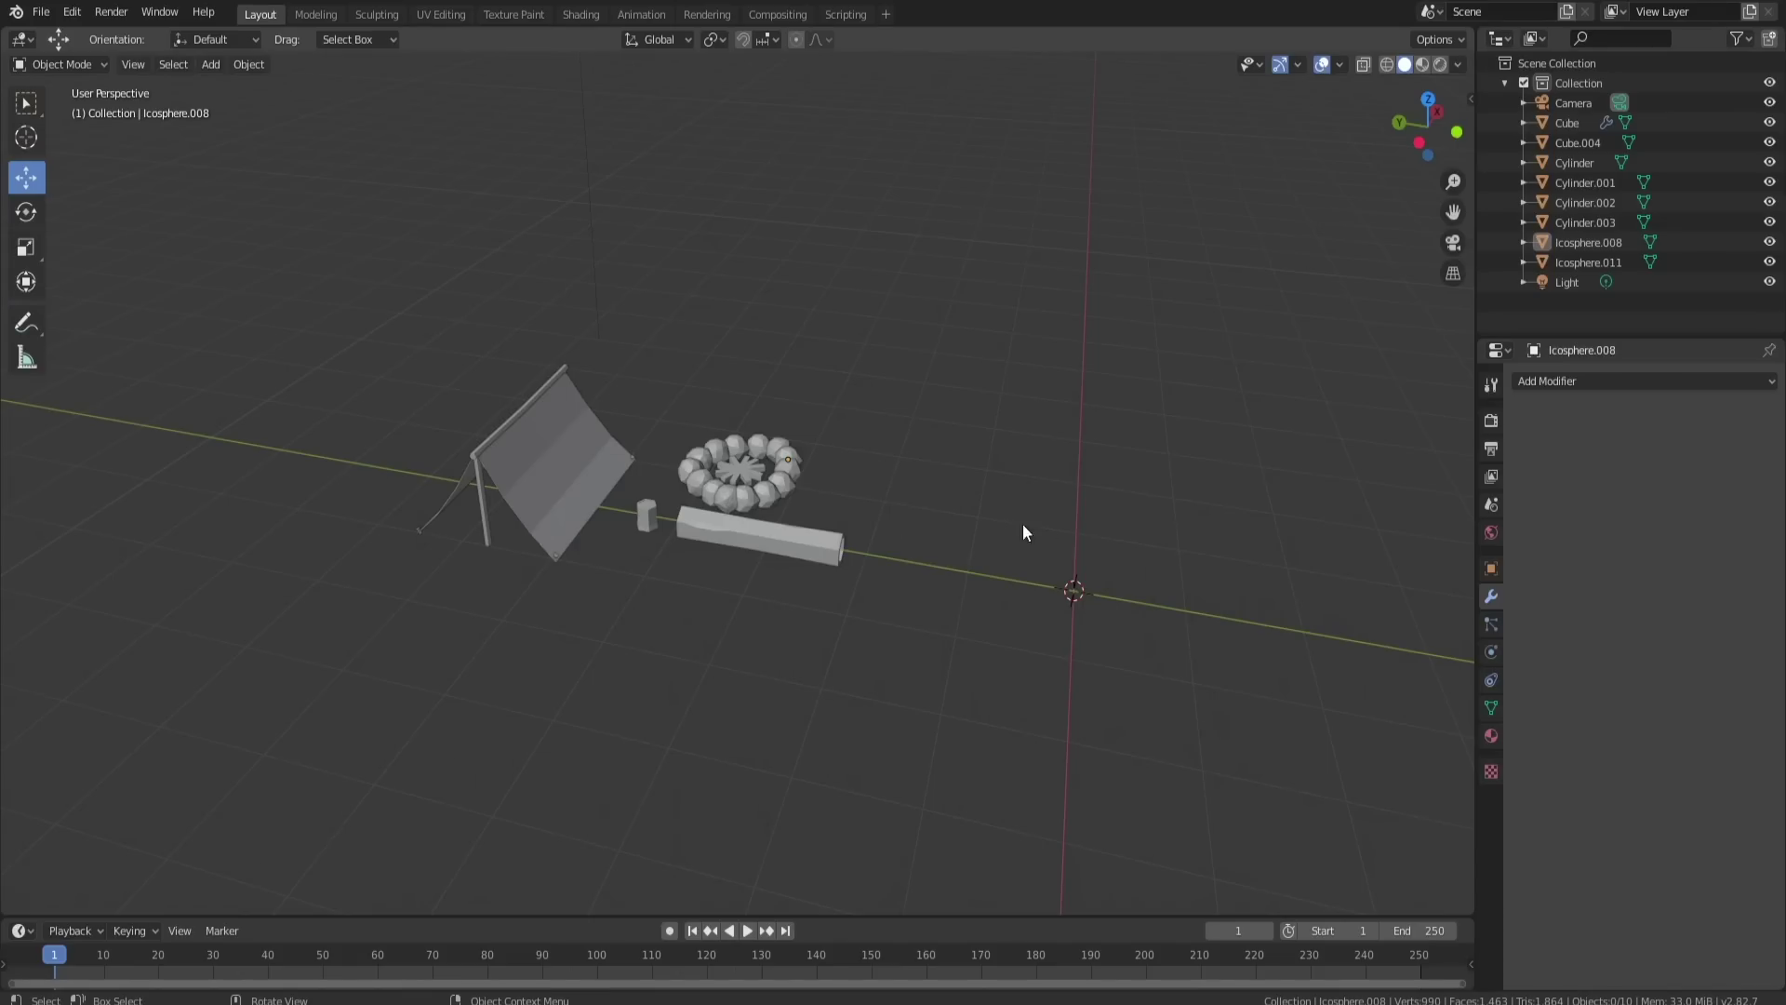
key(shift+a)
mouse_move(1079, 532)
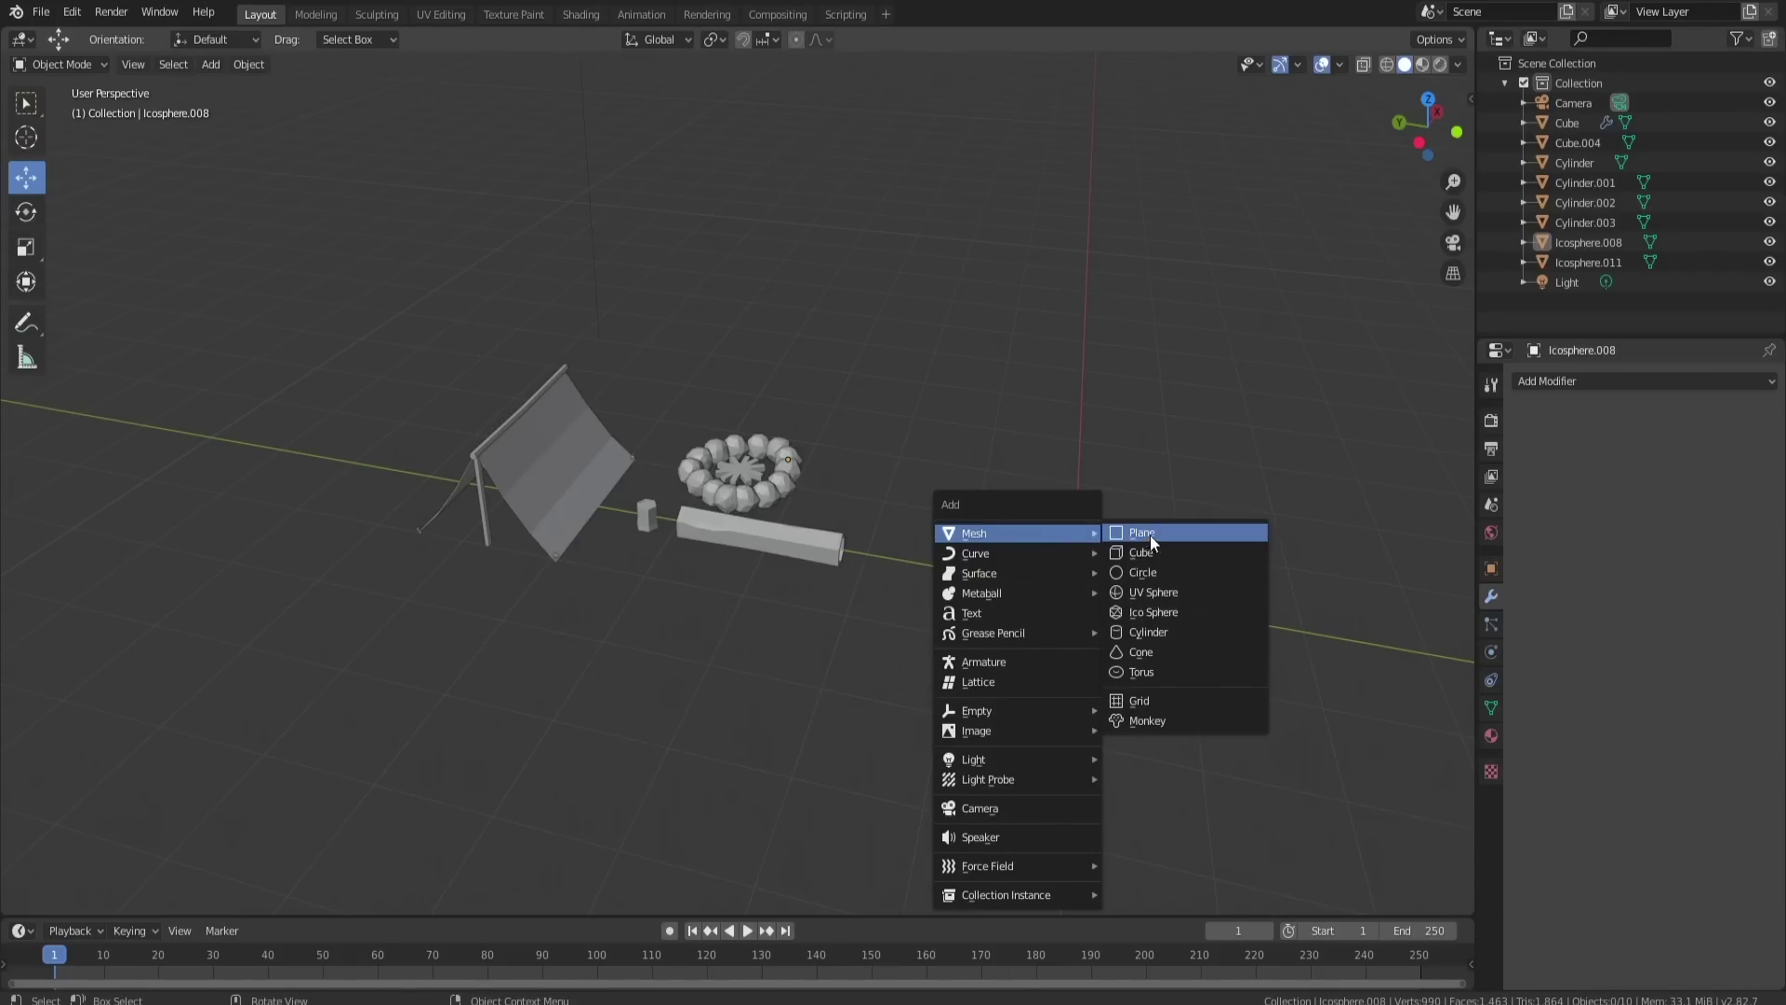
click(1142, 606)
key(alt+a)
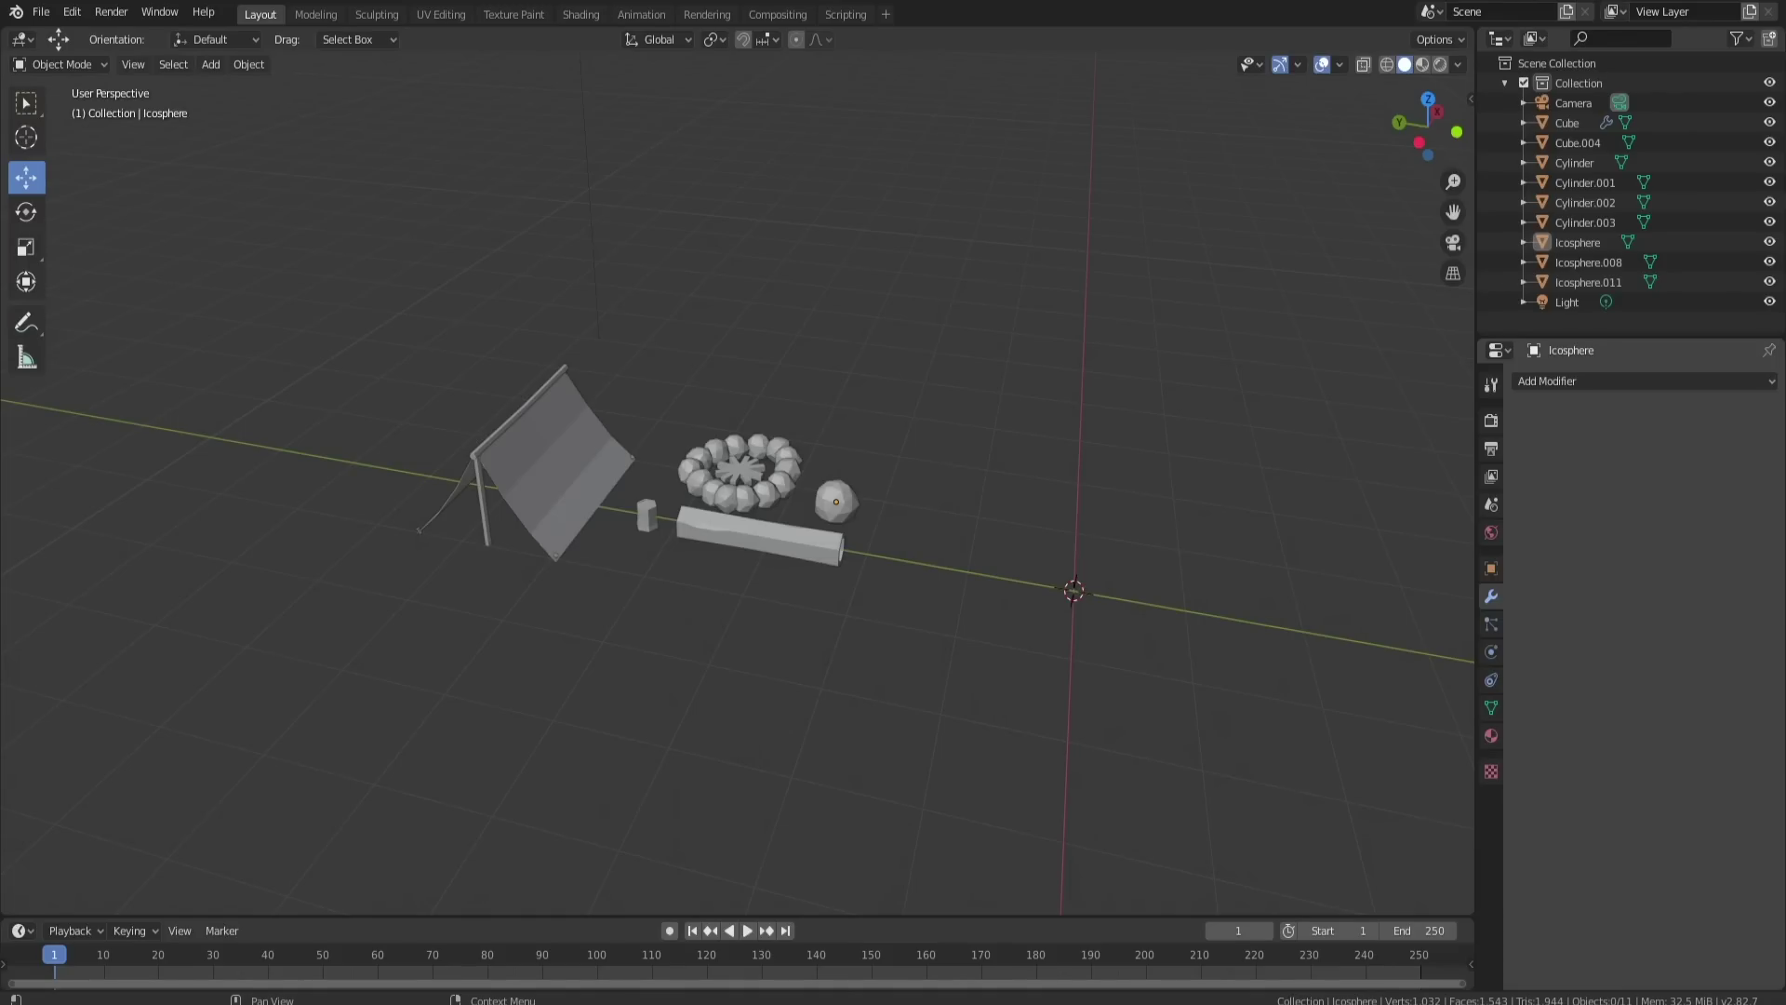
Step: Select the tent, logs, campfire and boulder together and apply smooth shading to them
mouse_move(960, 510)
middle_down()
mouse_move(958, 558)
mouse_move(965, 486)
middle_up()
drag(372, 335, 941, 603)
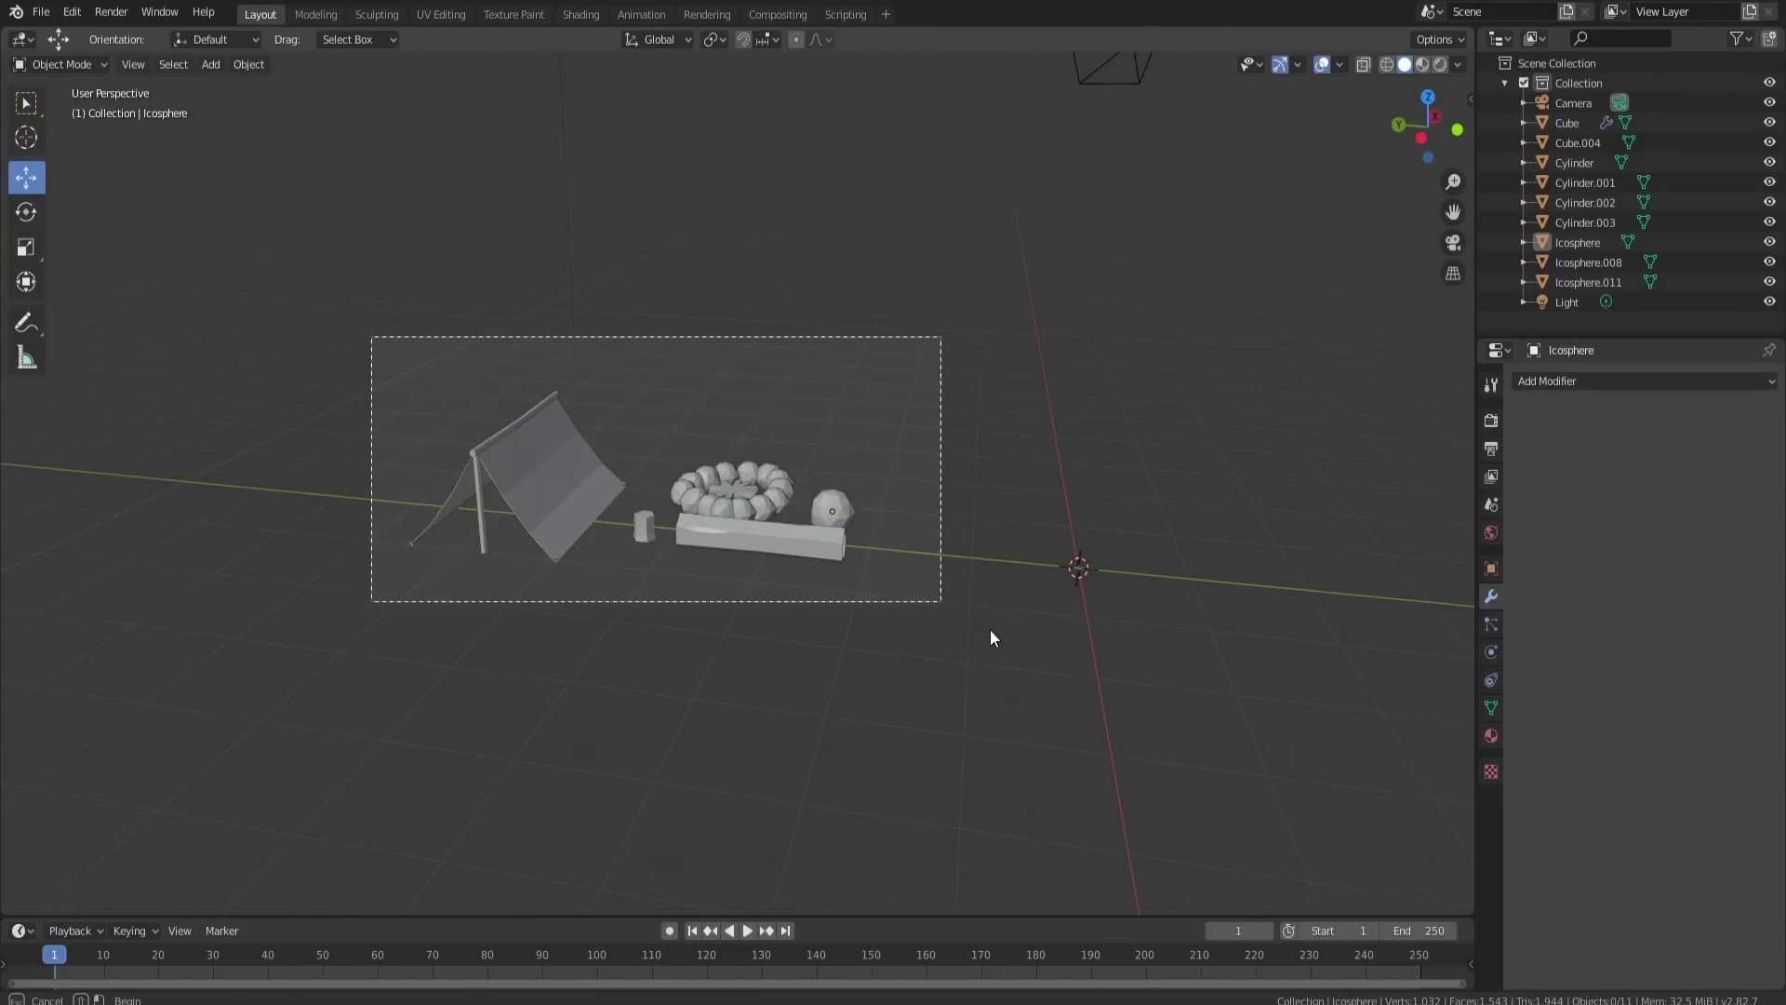
right_click(800, 530)
click(800, 530)
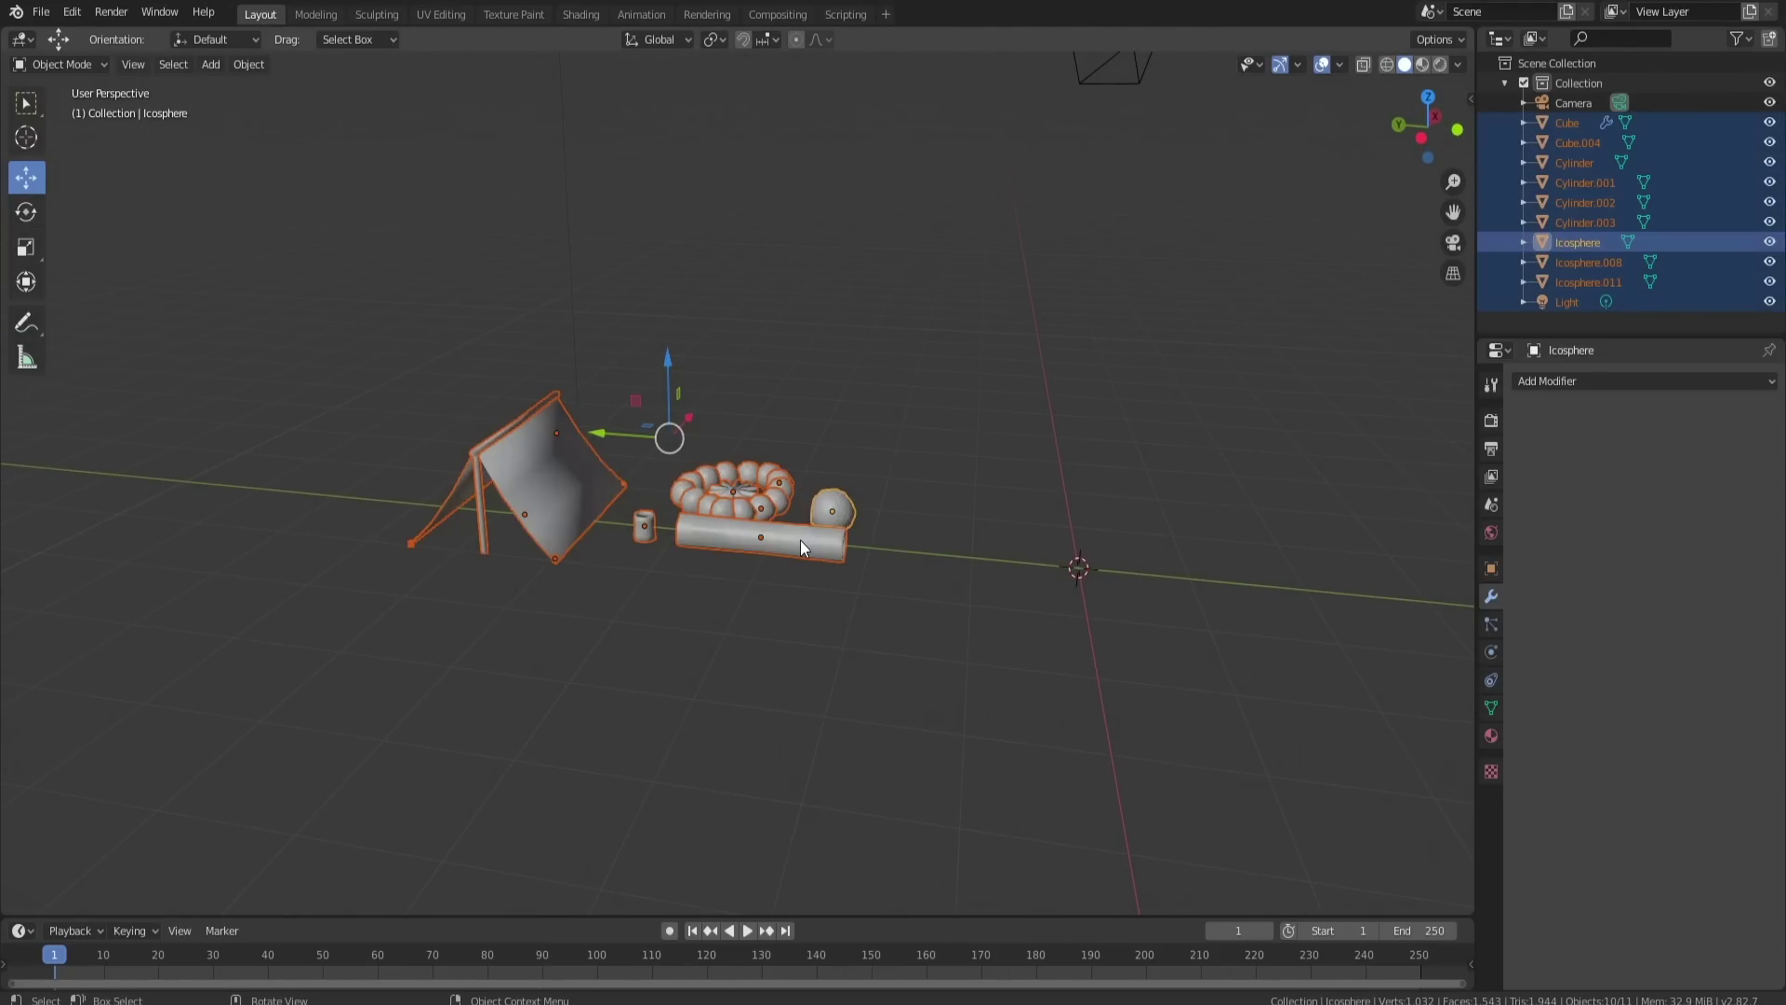
click(795, 621)
scroll(512, 512, up, 3)
shift+middle_drag(504, 527, 744, 443)
click(579, 449)
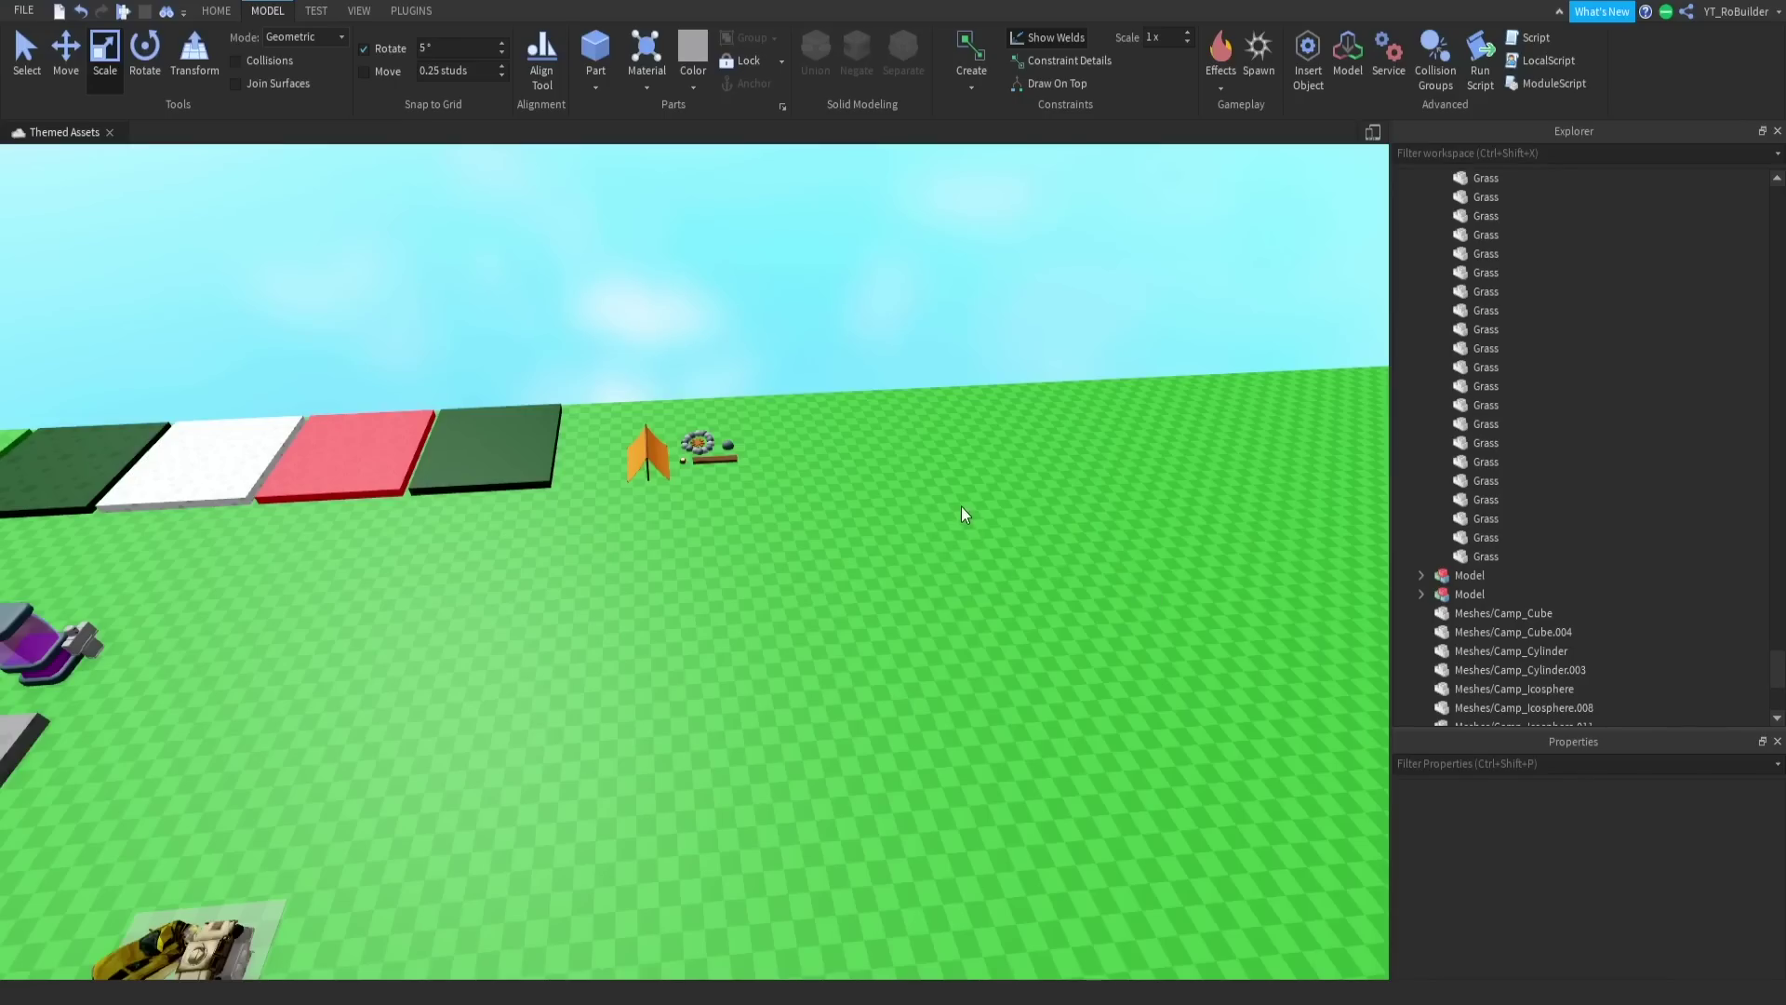
Step: In Roblox Studio, select the three meshes of the imported tent and group them into one model
key(w)
right_drag(942, 488, 941, 489)
key(s)
drag(597, 290, 806, 618)
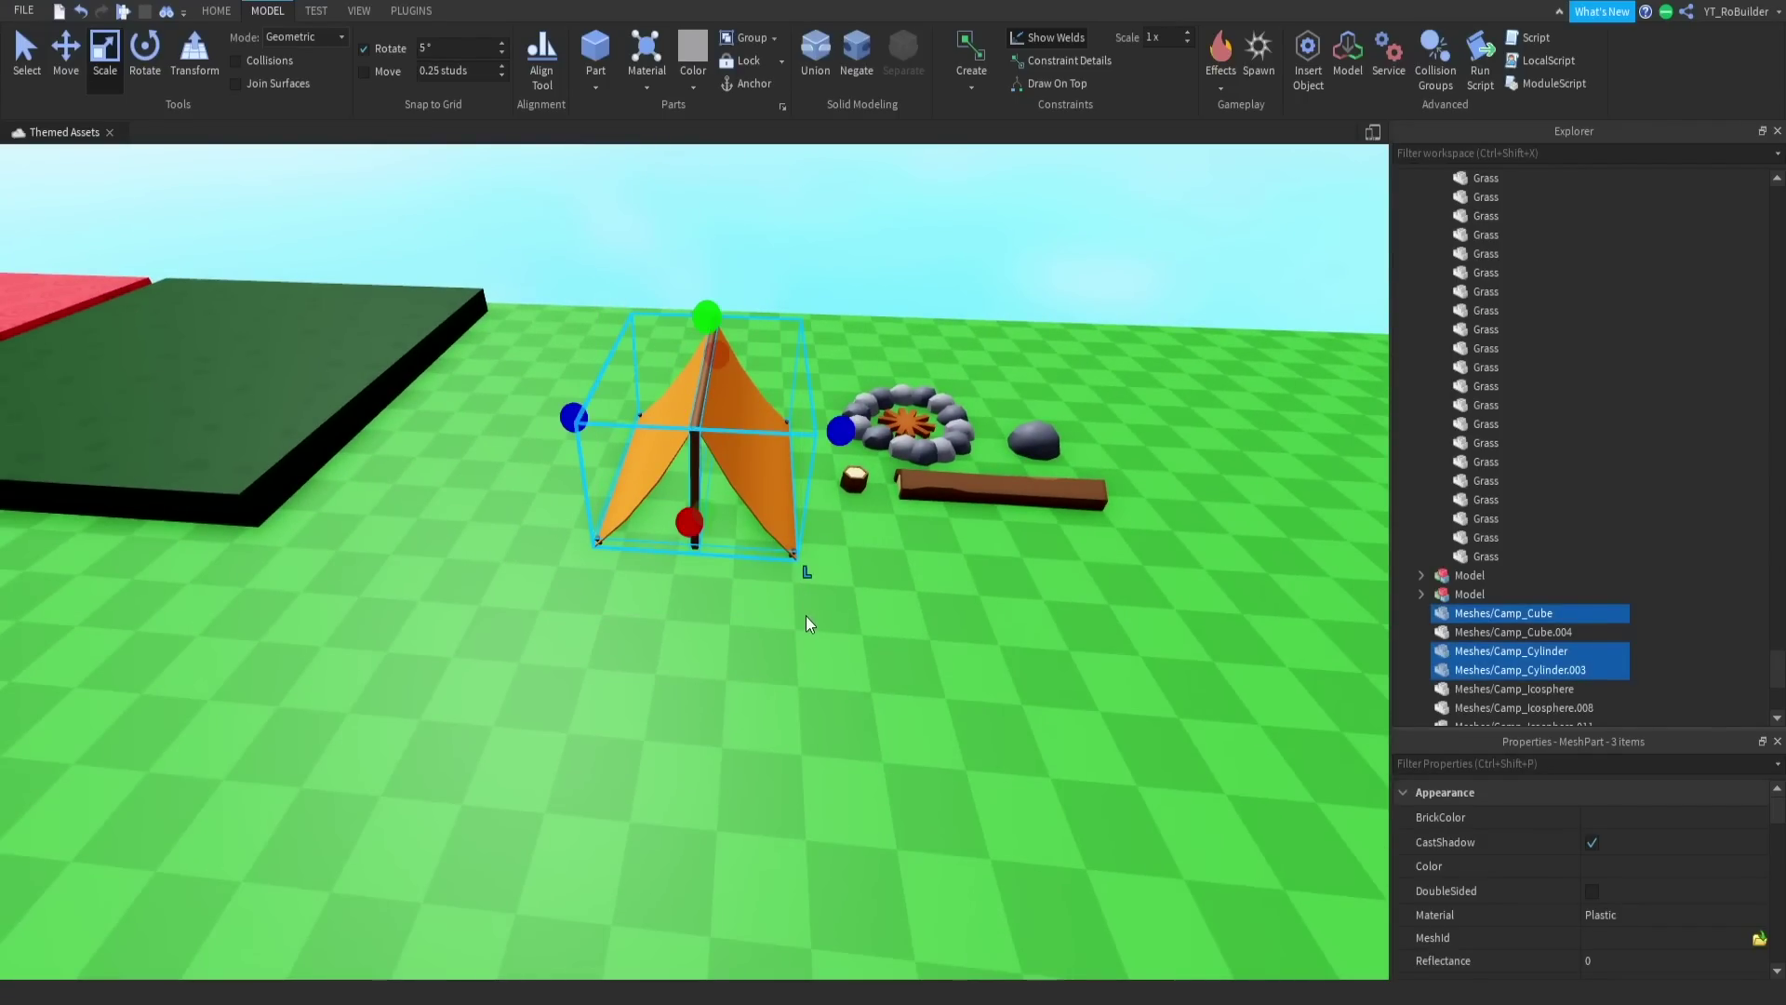
key(ctrl+g)
Step: Select the campfire's stone ring and firewood meshes and group them into one model
drag(750, 444, 673, 400)
key(w)
right_drag(758, 377, 757, 378)
key(s)
drag(750, 374, 818, 410)
key(ctrl+g)
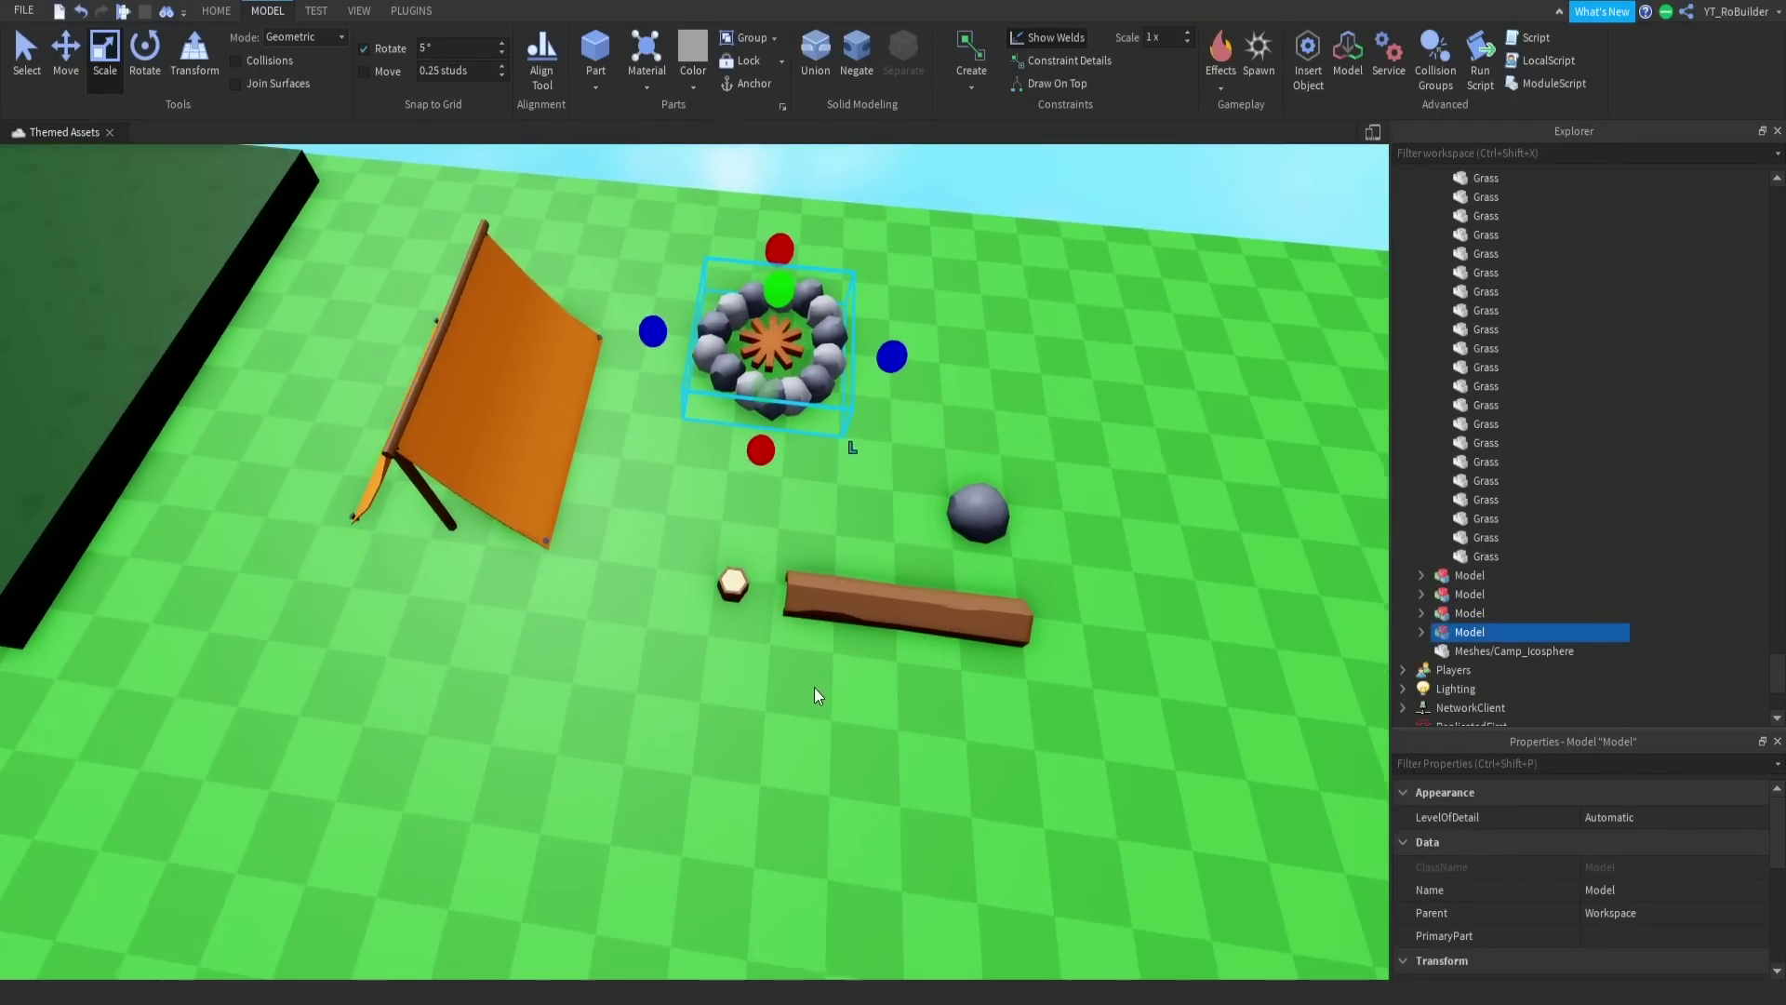
Step: Inspect the short log piece and the hollow log up close, selecting the short piece's light inner core
scroll(813, 688, up, 5)
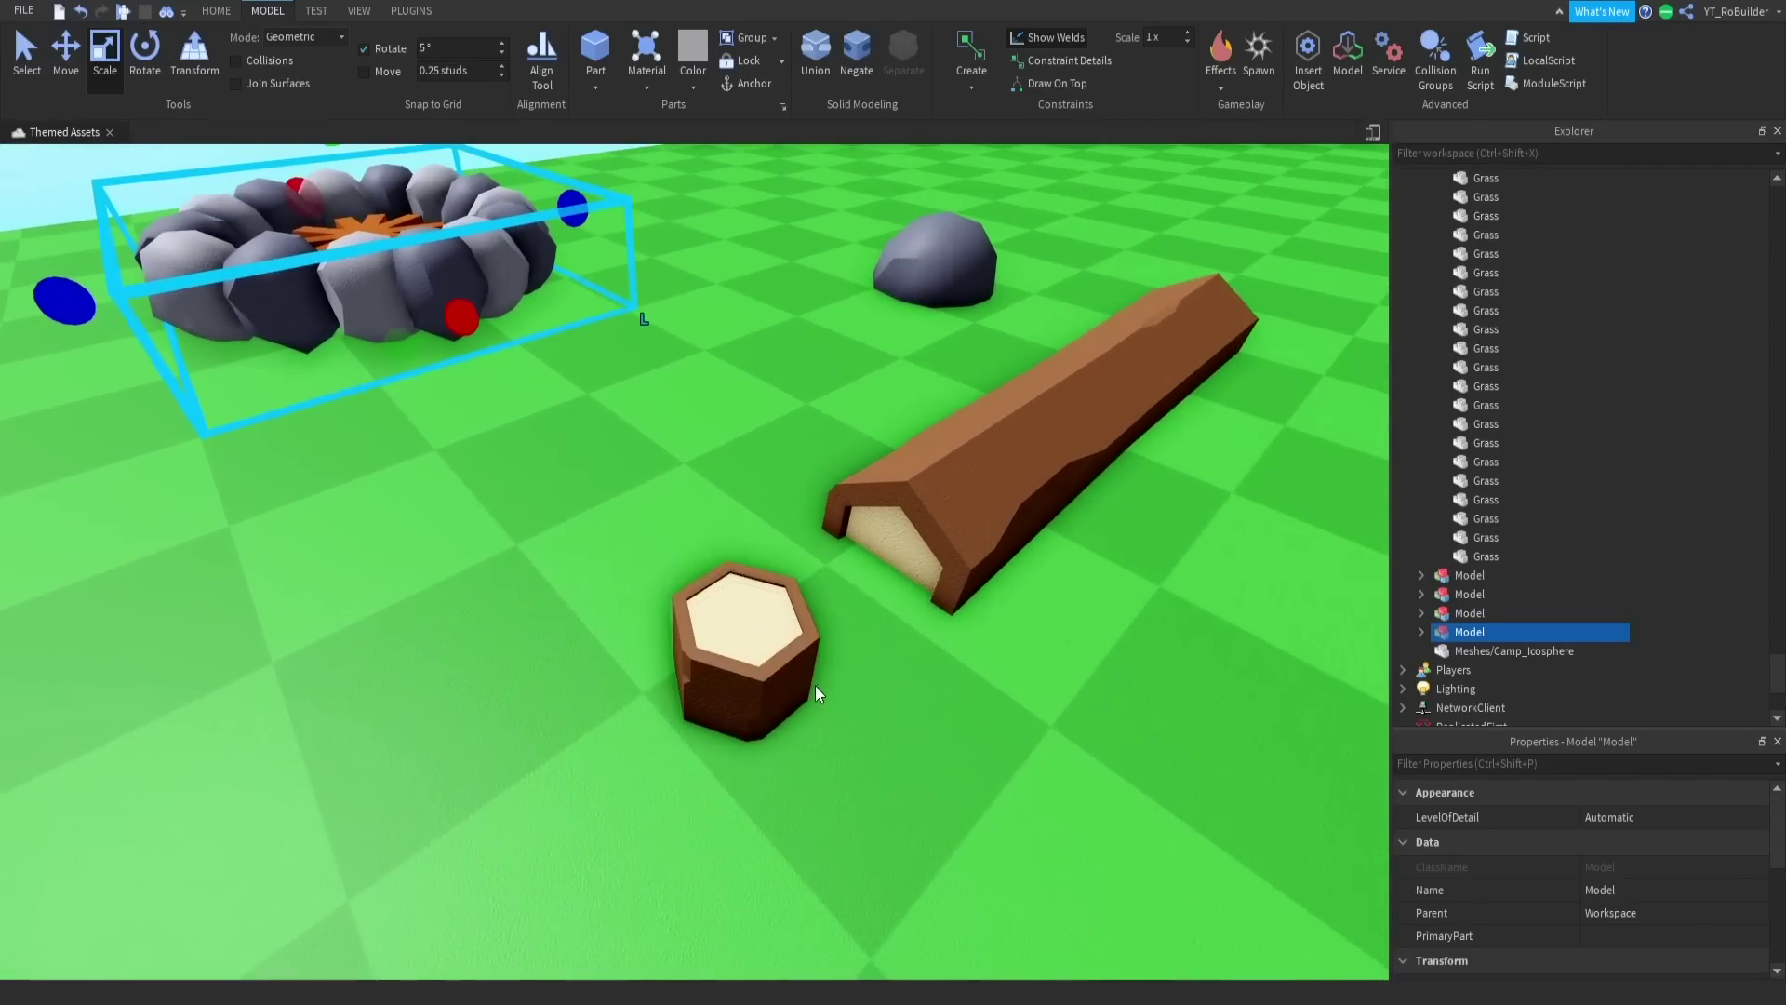
click(739, 637)
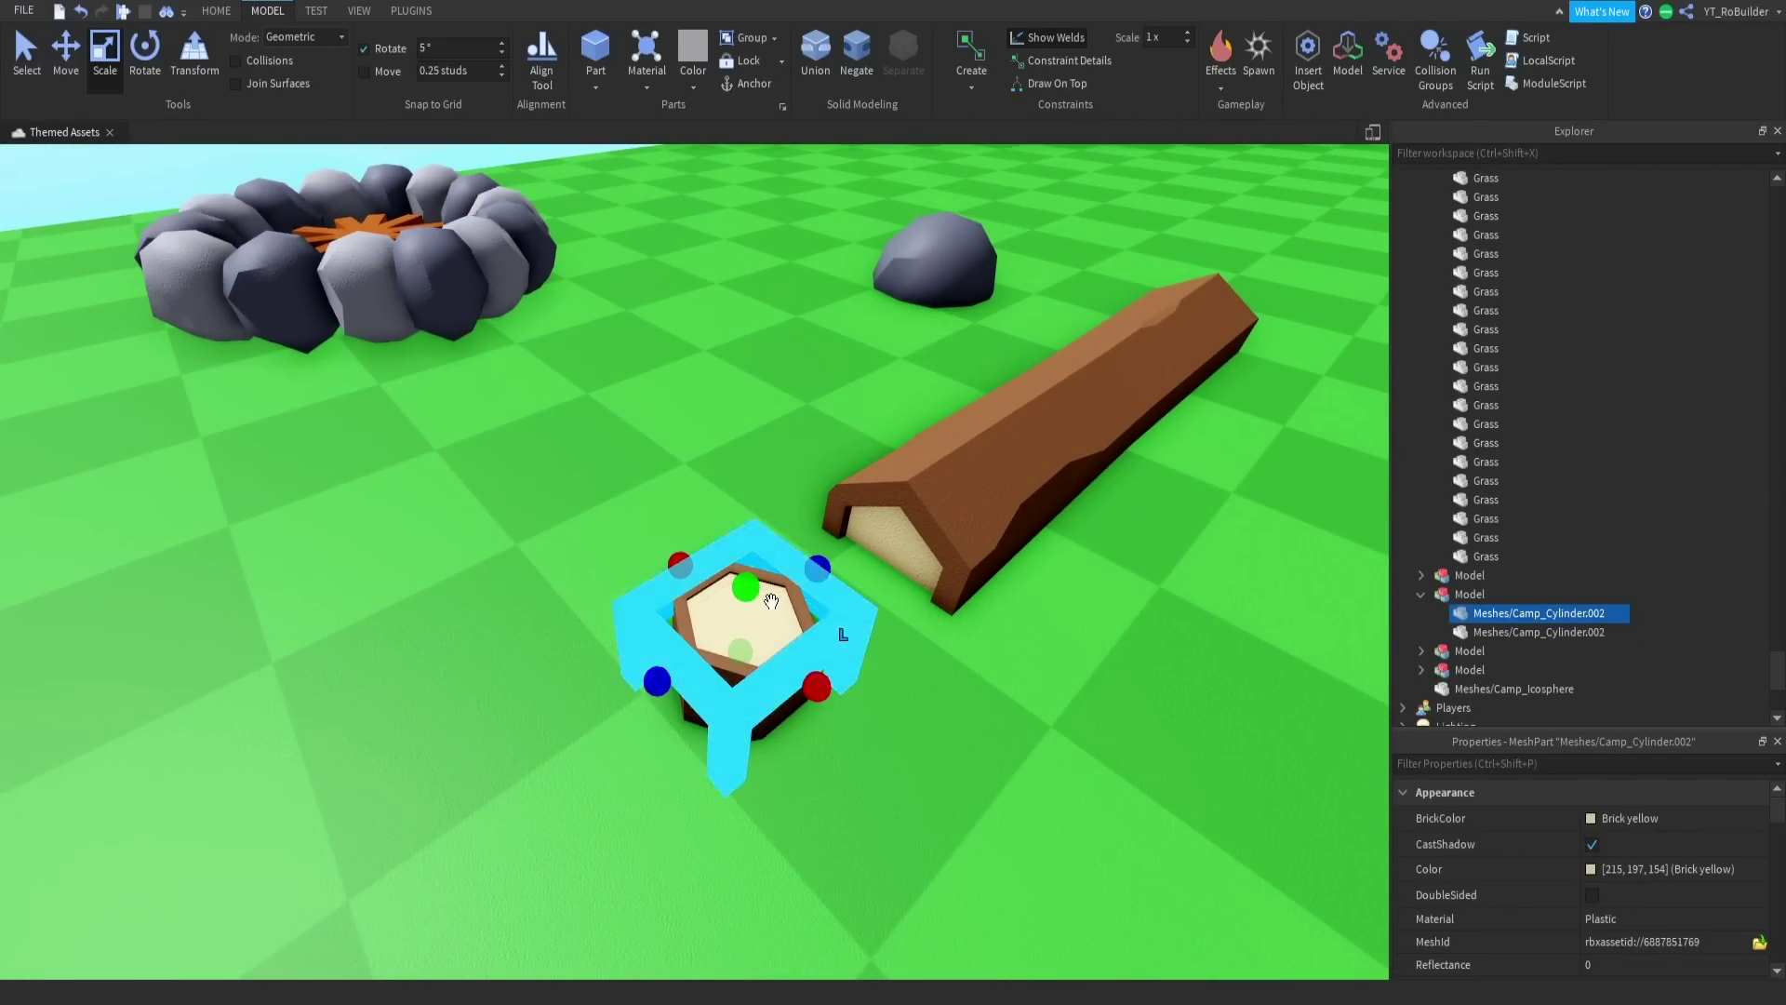
click(849, 709)
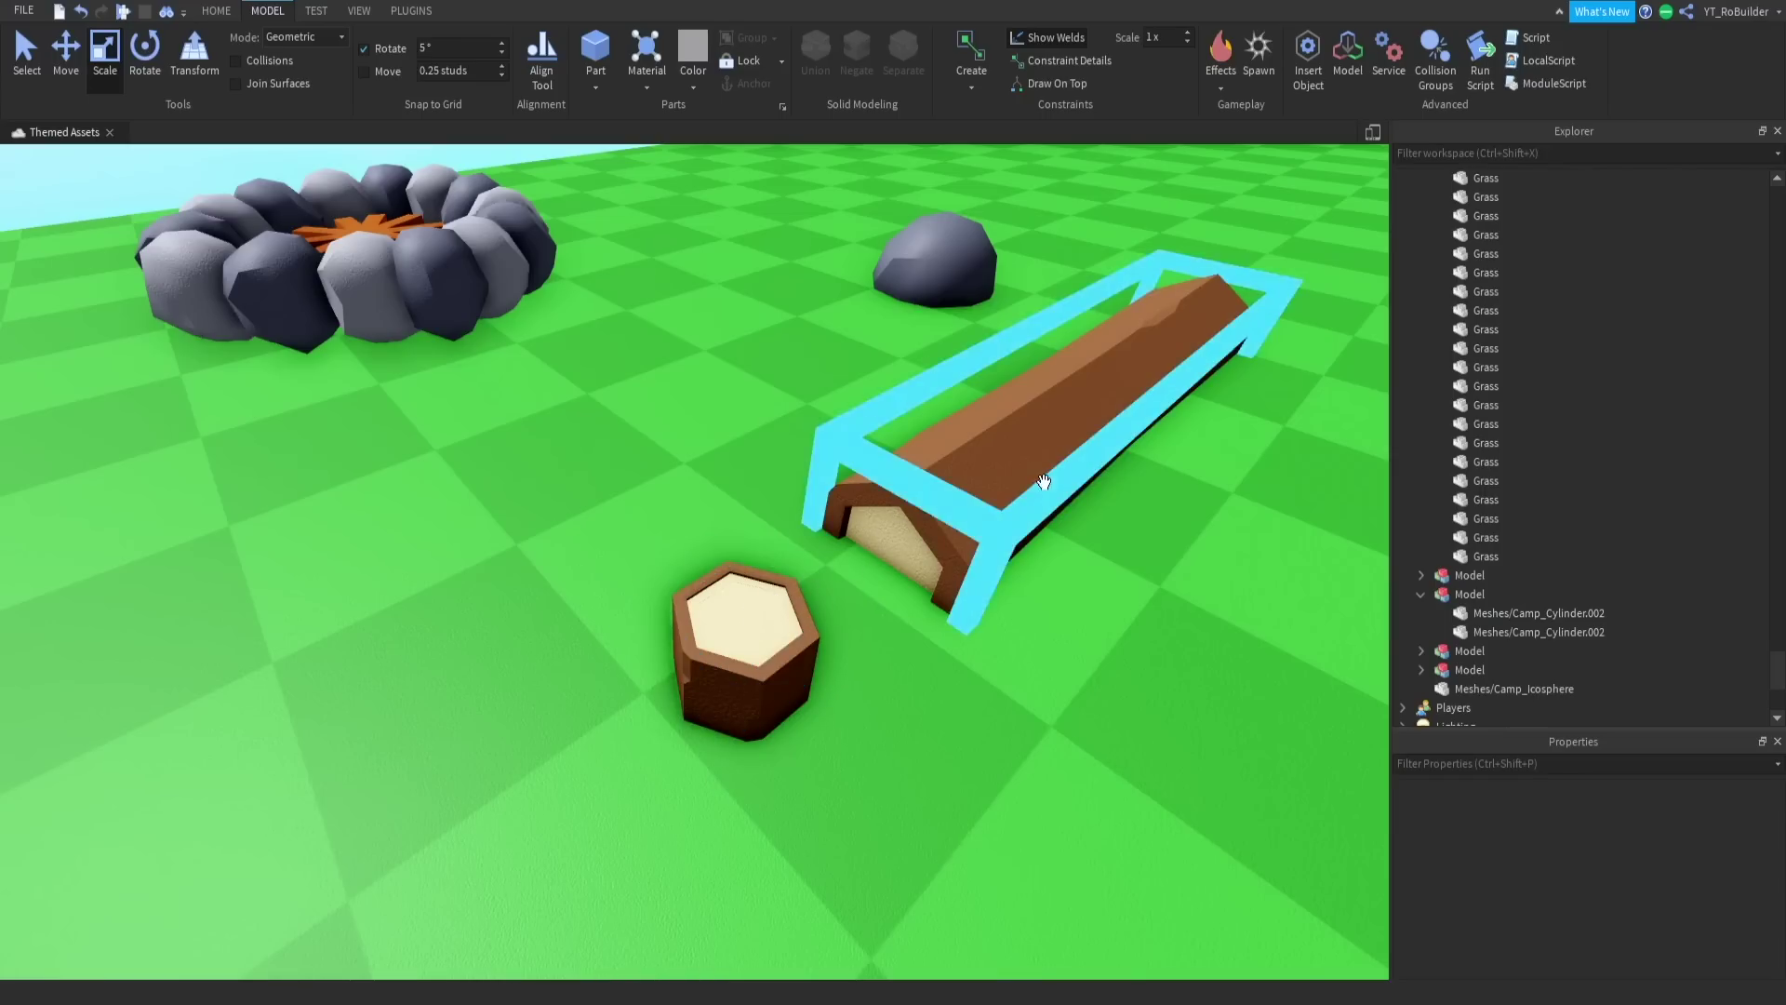
scroll(944, 532, down, 10)
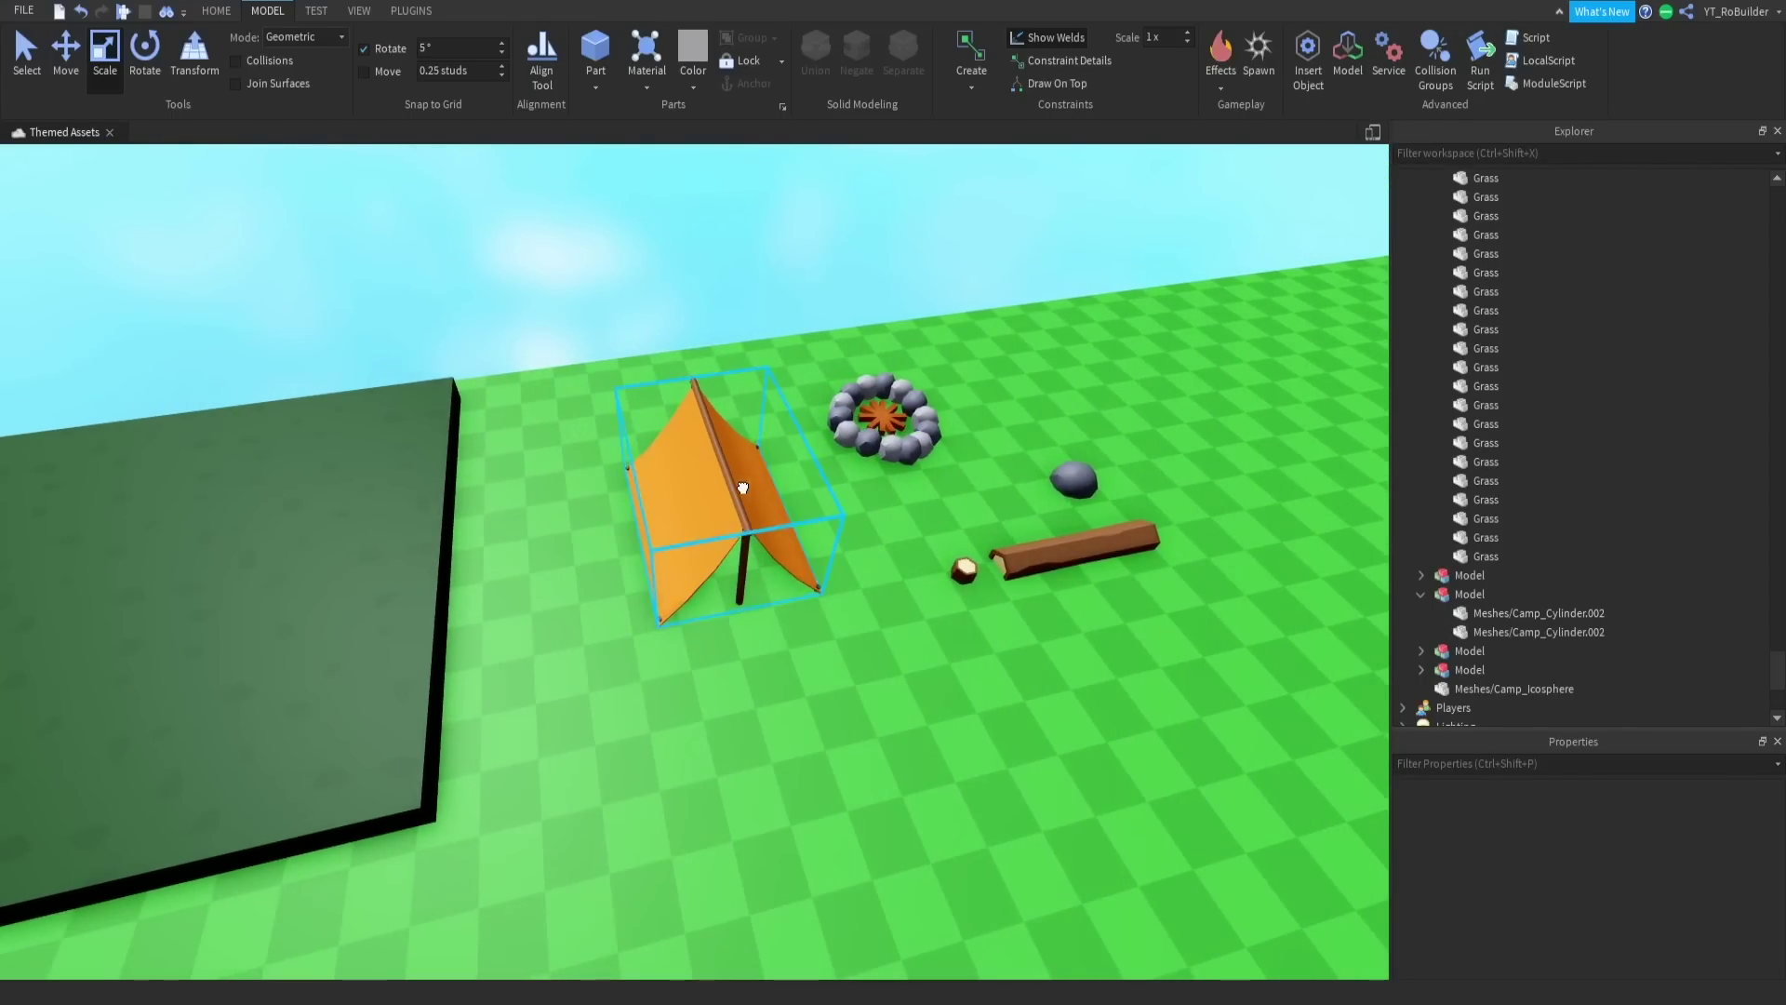
Step: Move the tent model onto the dark green plate and rotate it about its vertical axis to stand diagonally
drag(742, 487, 705, 509)
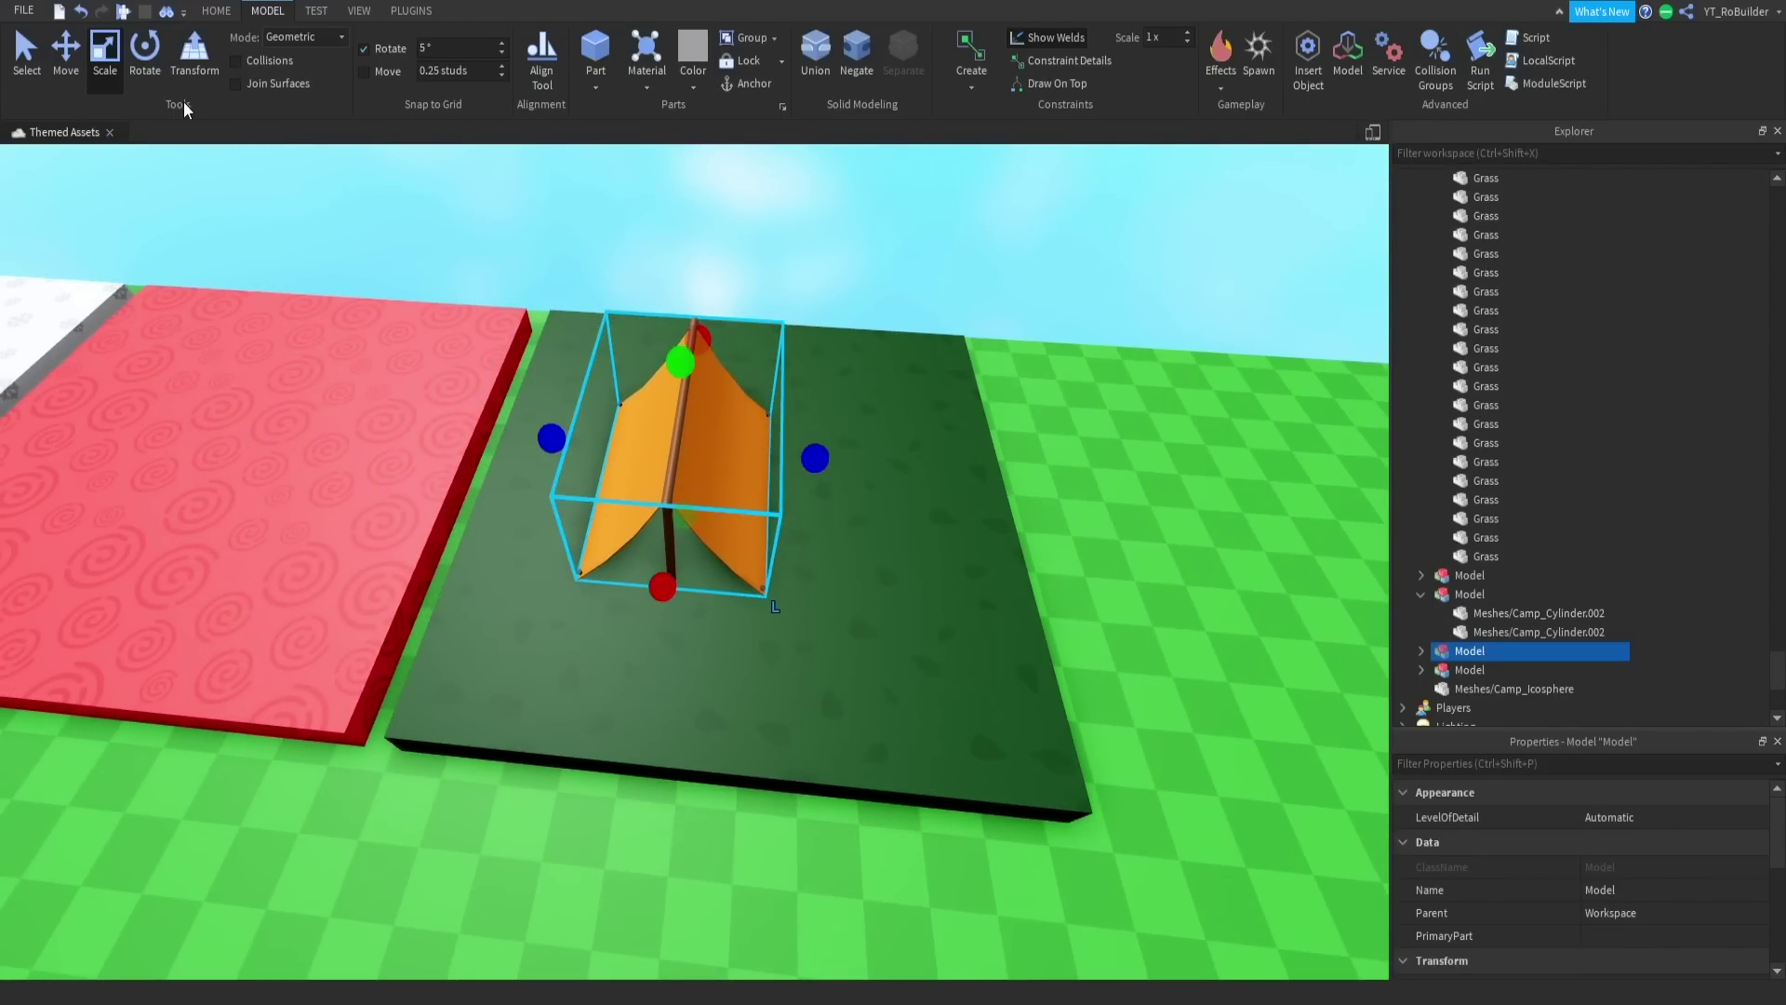
click(145, 48)
drag(618, 558, 716, 551)
Step: Shift the rotated tent along its own axes toward the plate's back corner next to the red plate
key(ctrl+2)
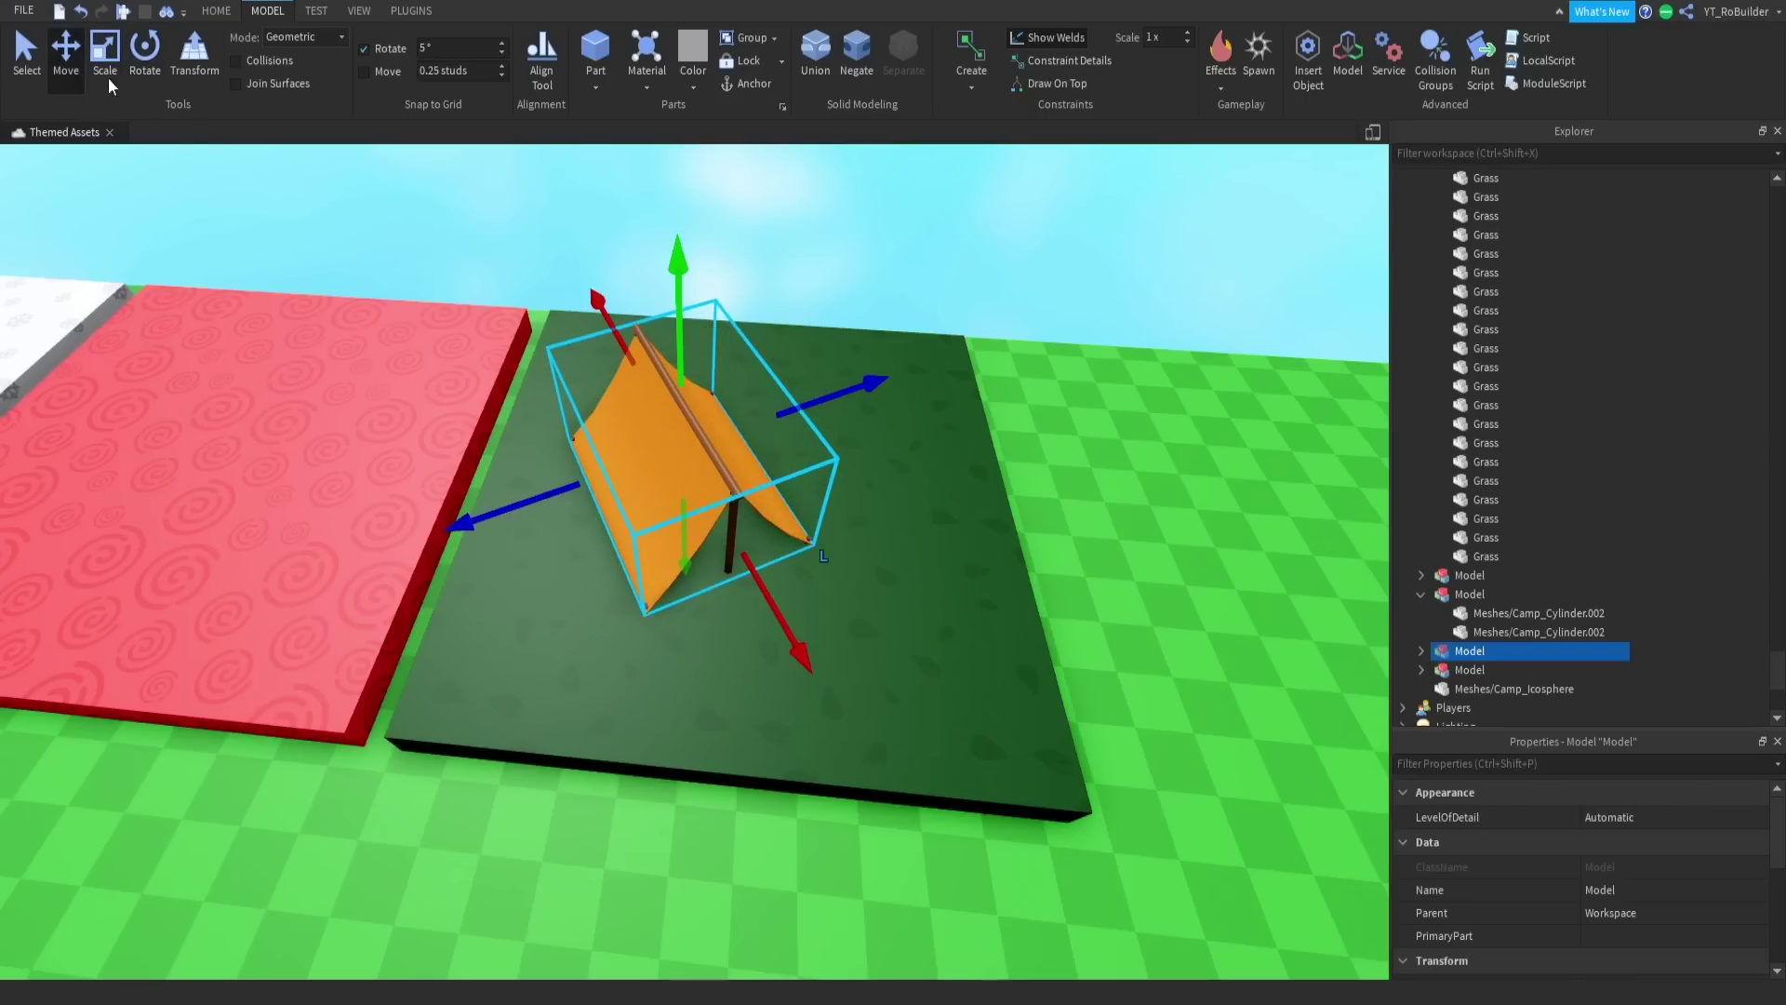
drag(607, 325, 562, 259)
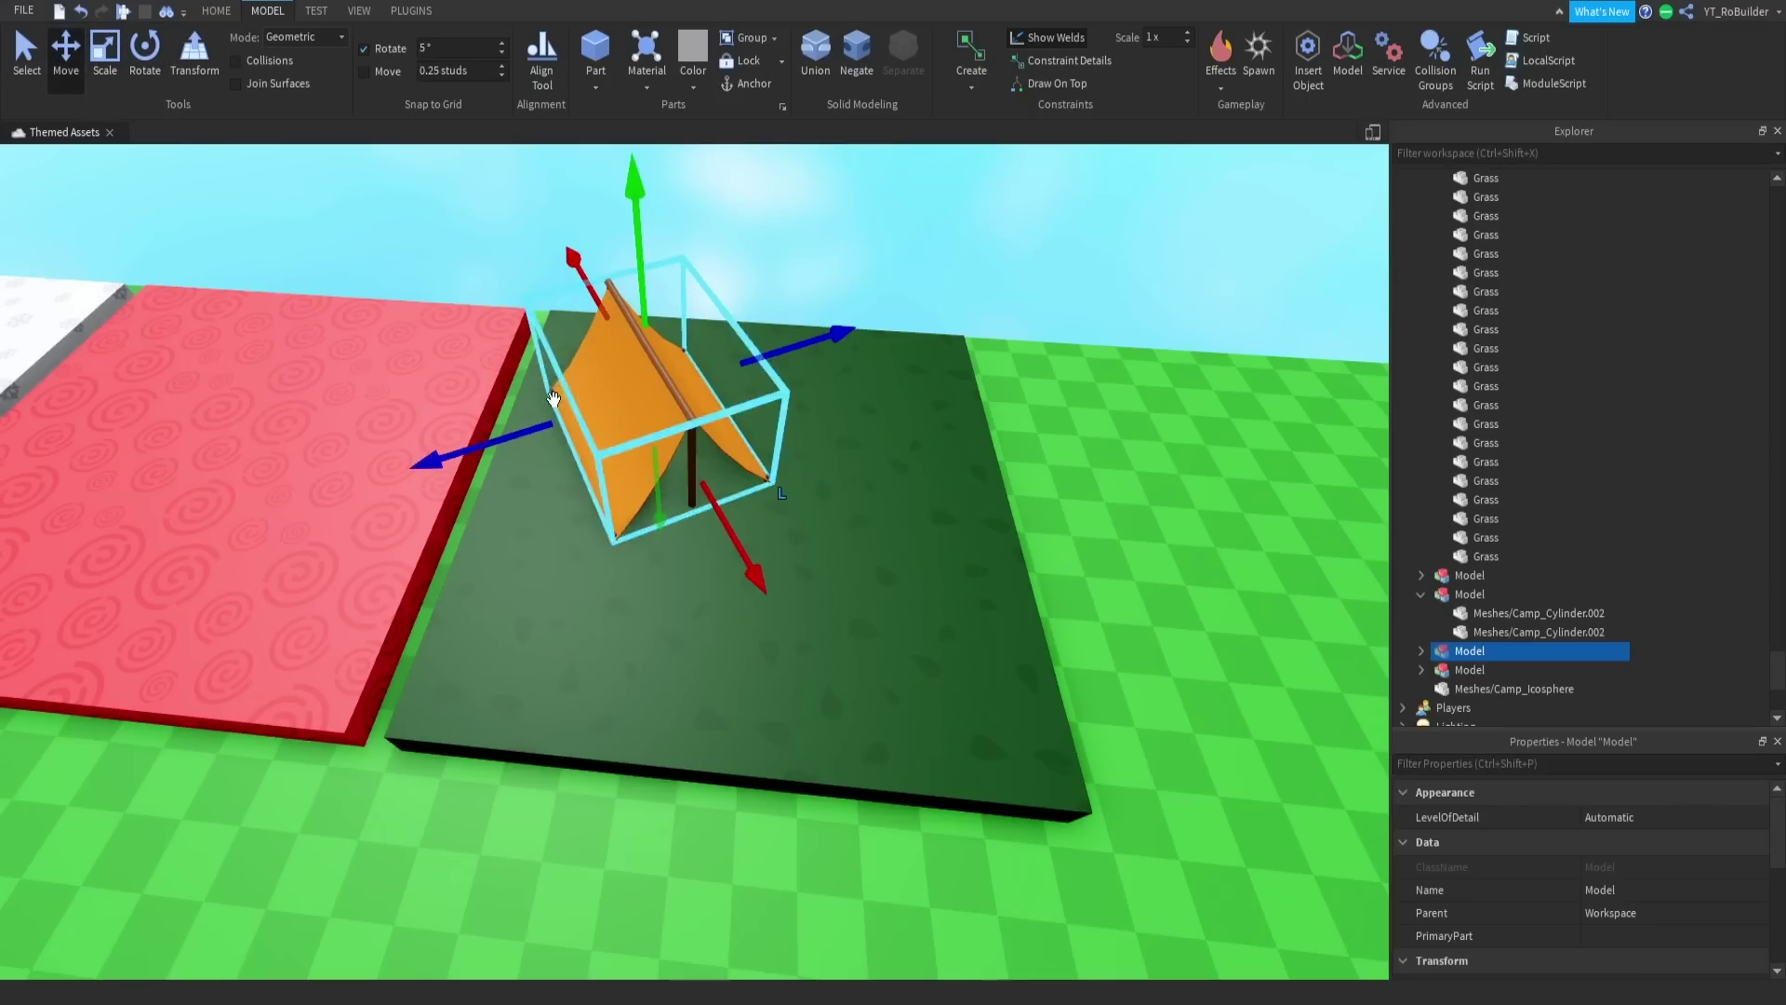
drag(530, 434, 493, 449)
Step: Move the campfire model from the grass onto the dark green plate beside the tent
right_drag(494, 448, 718, 398)
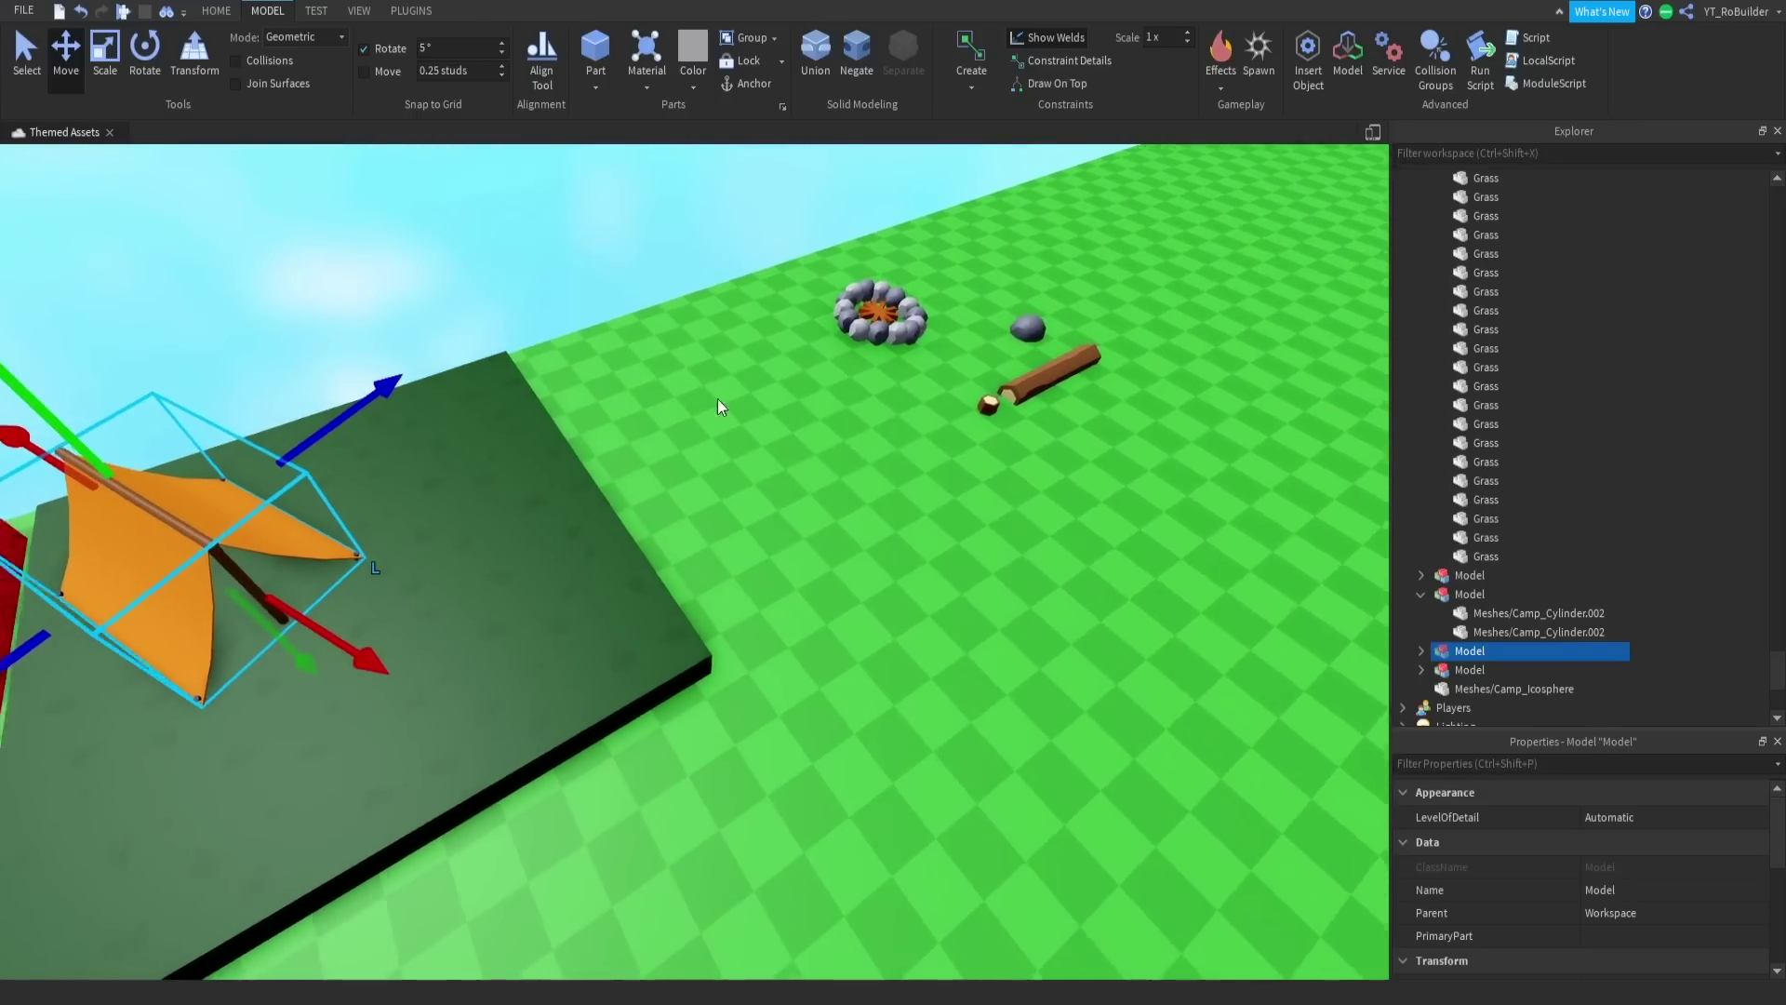
click(868, 343)
drag(868, 343, 656, 552)
scroll(656, 552, up, 5)
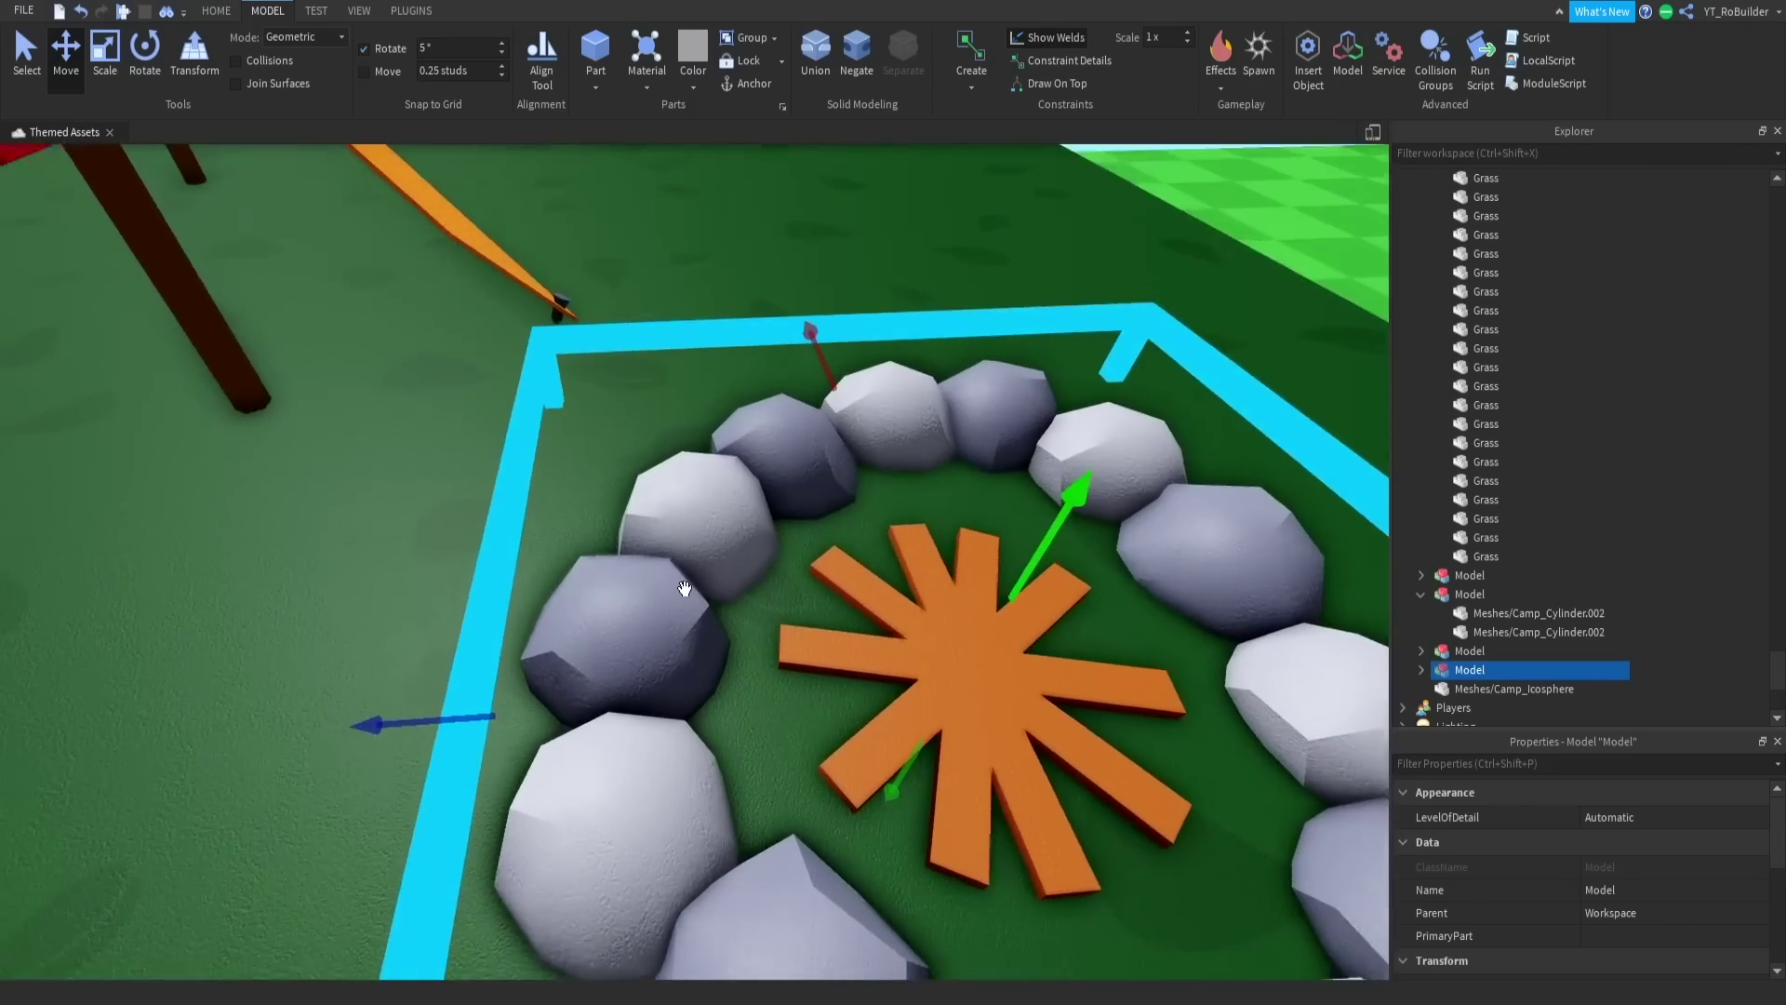
Step: Nudge the campfire model along its horizontal red axis on the dark green plate, closer to the tent
scroll(685, 588, down, 5)
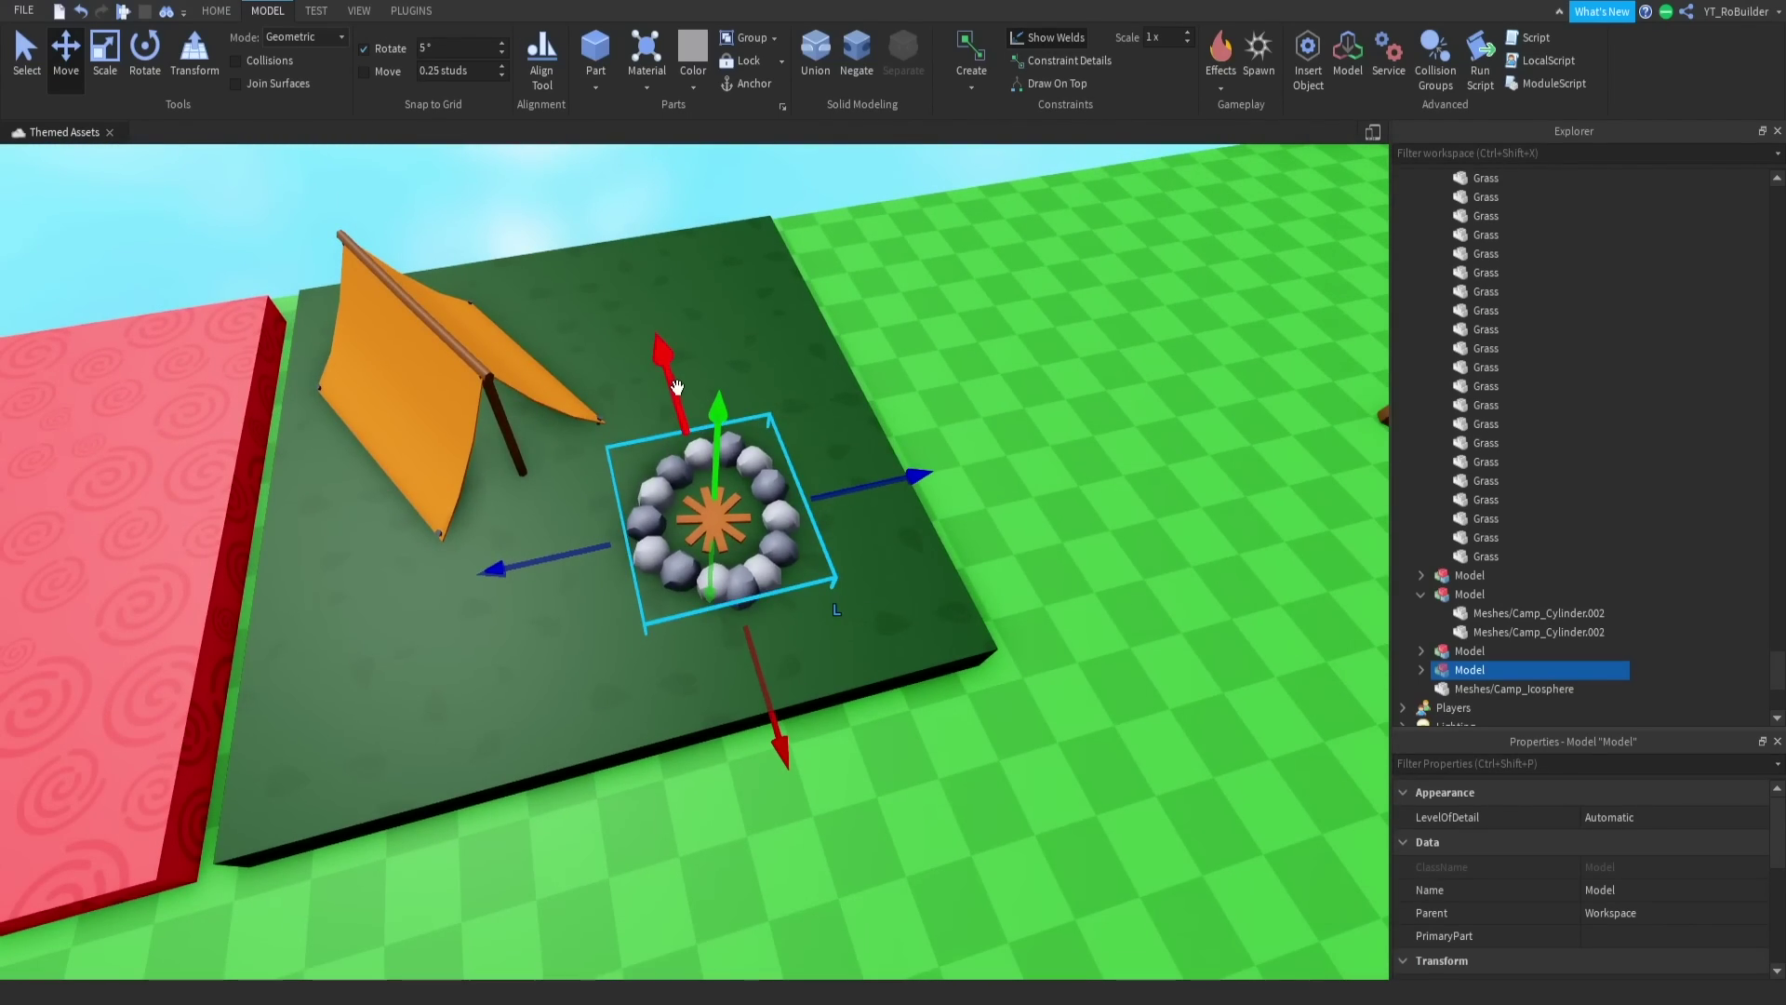
drag(677, 387, 677, 369)
scroll(642, 407, up, 5)
right_drag(641, 407, 643, 408)
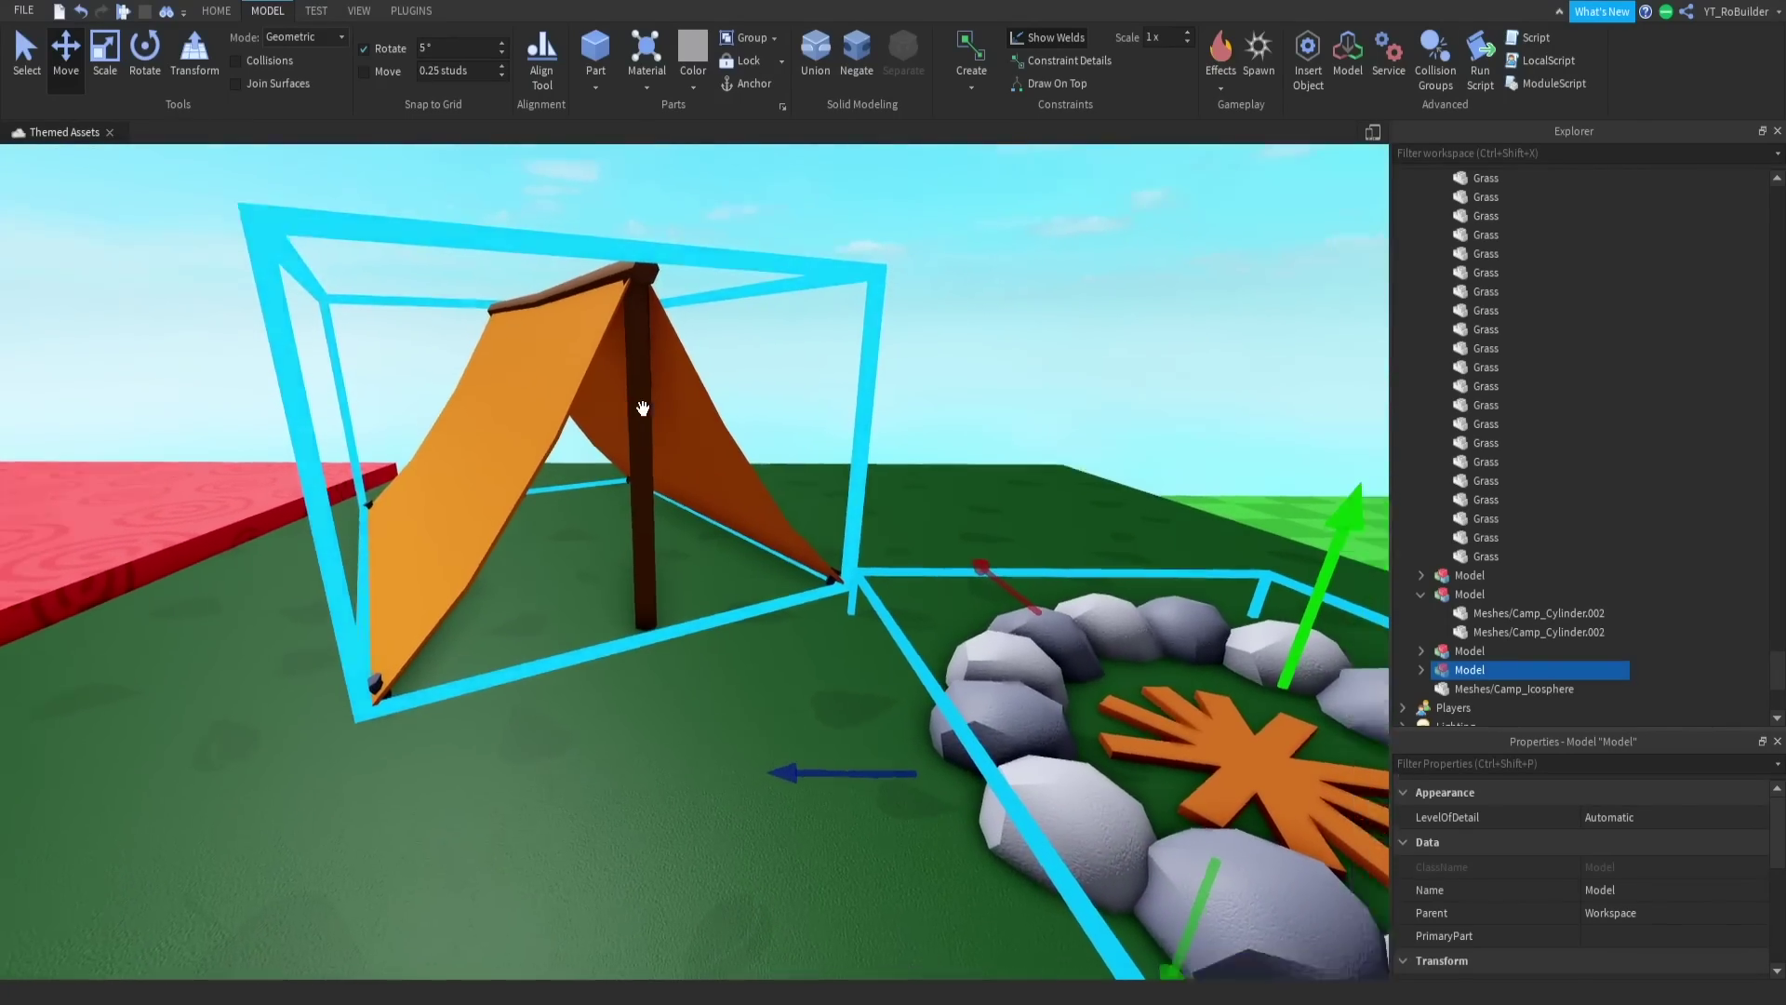
Step: Move the long hollow log from the grass onto the dark green plate, behind the campfire and beside the tent
scroll(644, 409, down, 5)
scroll(644, 410, up, 8)
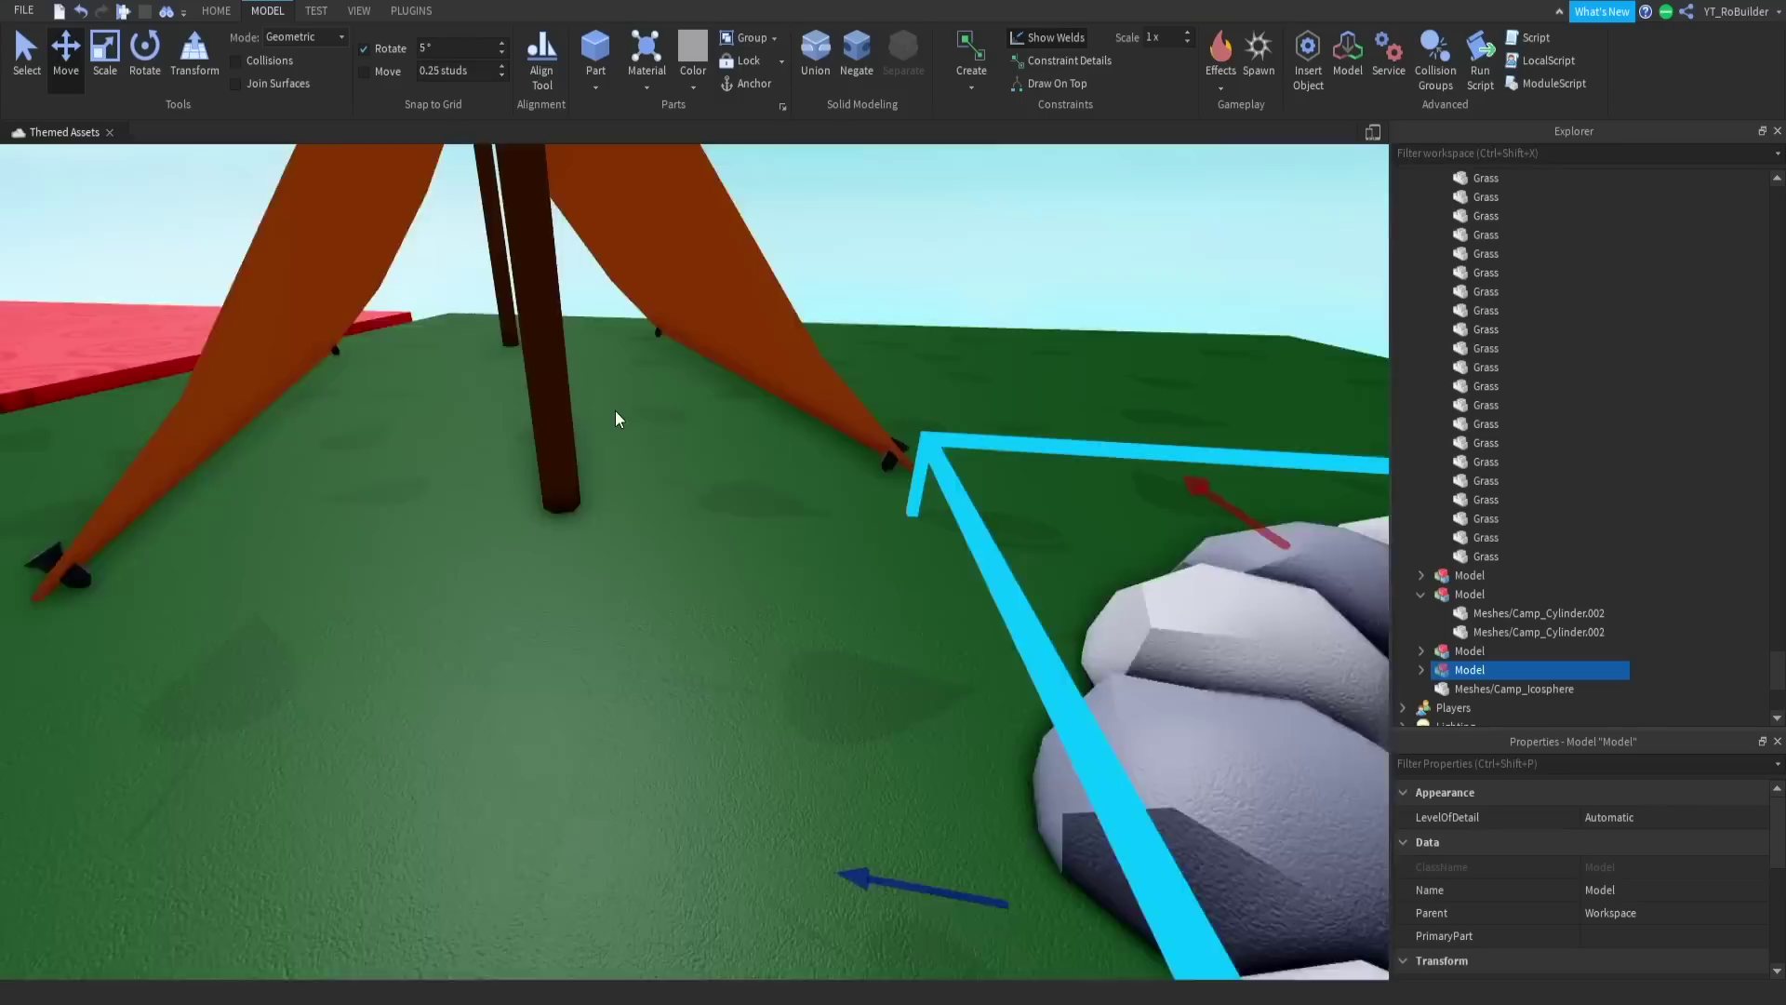
scroll(616, 410, down, 5)
scroll(760, 466, down, 3)
drag(833, 507, 544, 610)
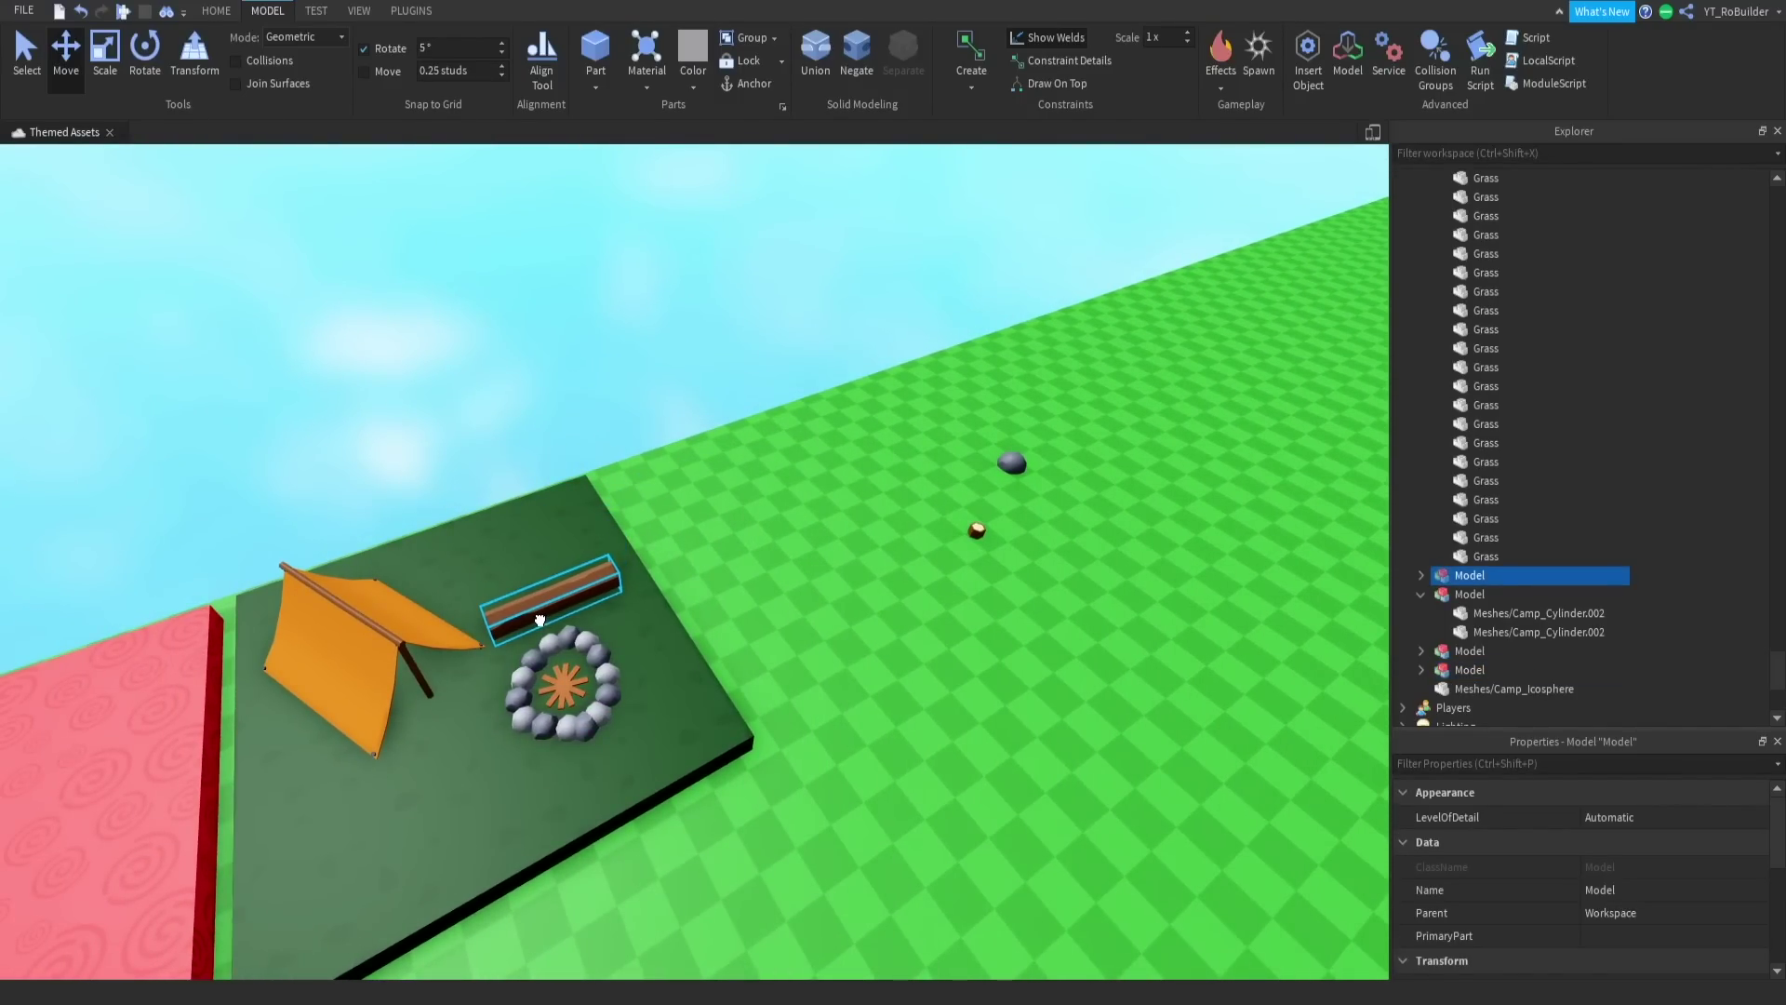
right_drag(527, 618, 456, 577)
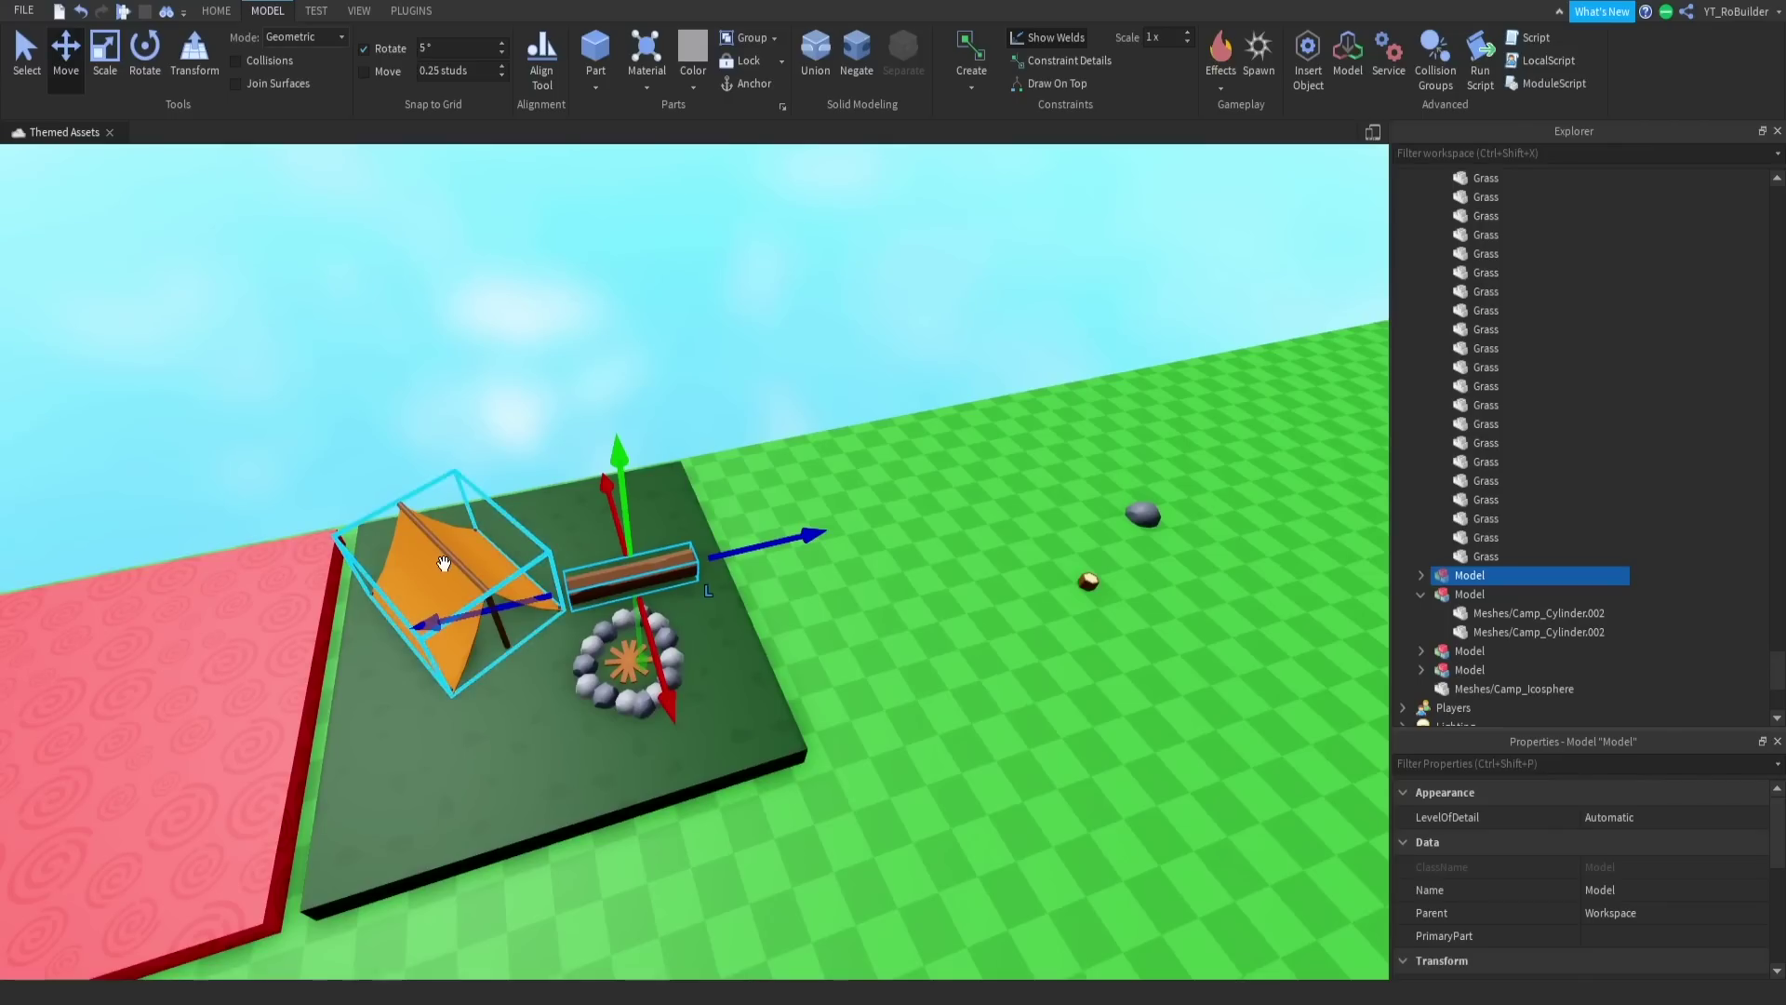
Step: Select the tent, long log, campfire, short log and boulder together, scale them down slightly as a group, and clear the selection
ctrl+click(440, 566)
ctrl+click(642, 656)
ctrl+click(1089, 581)
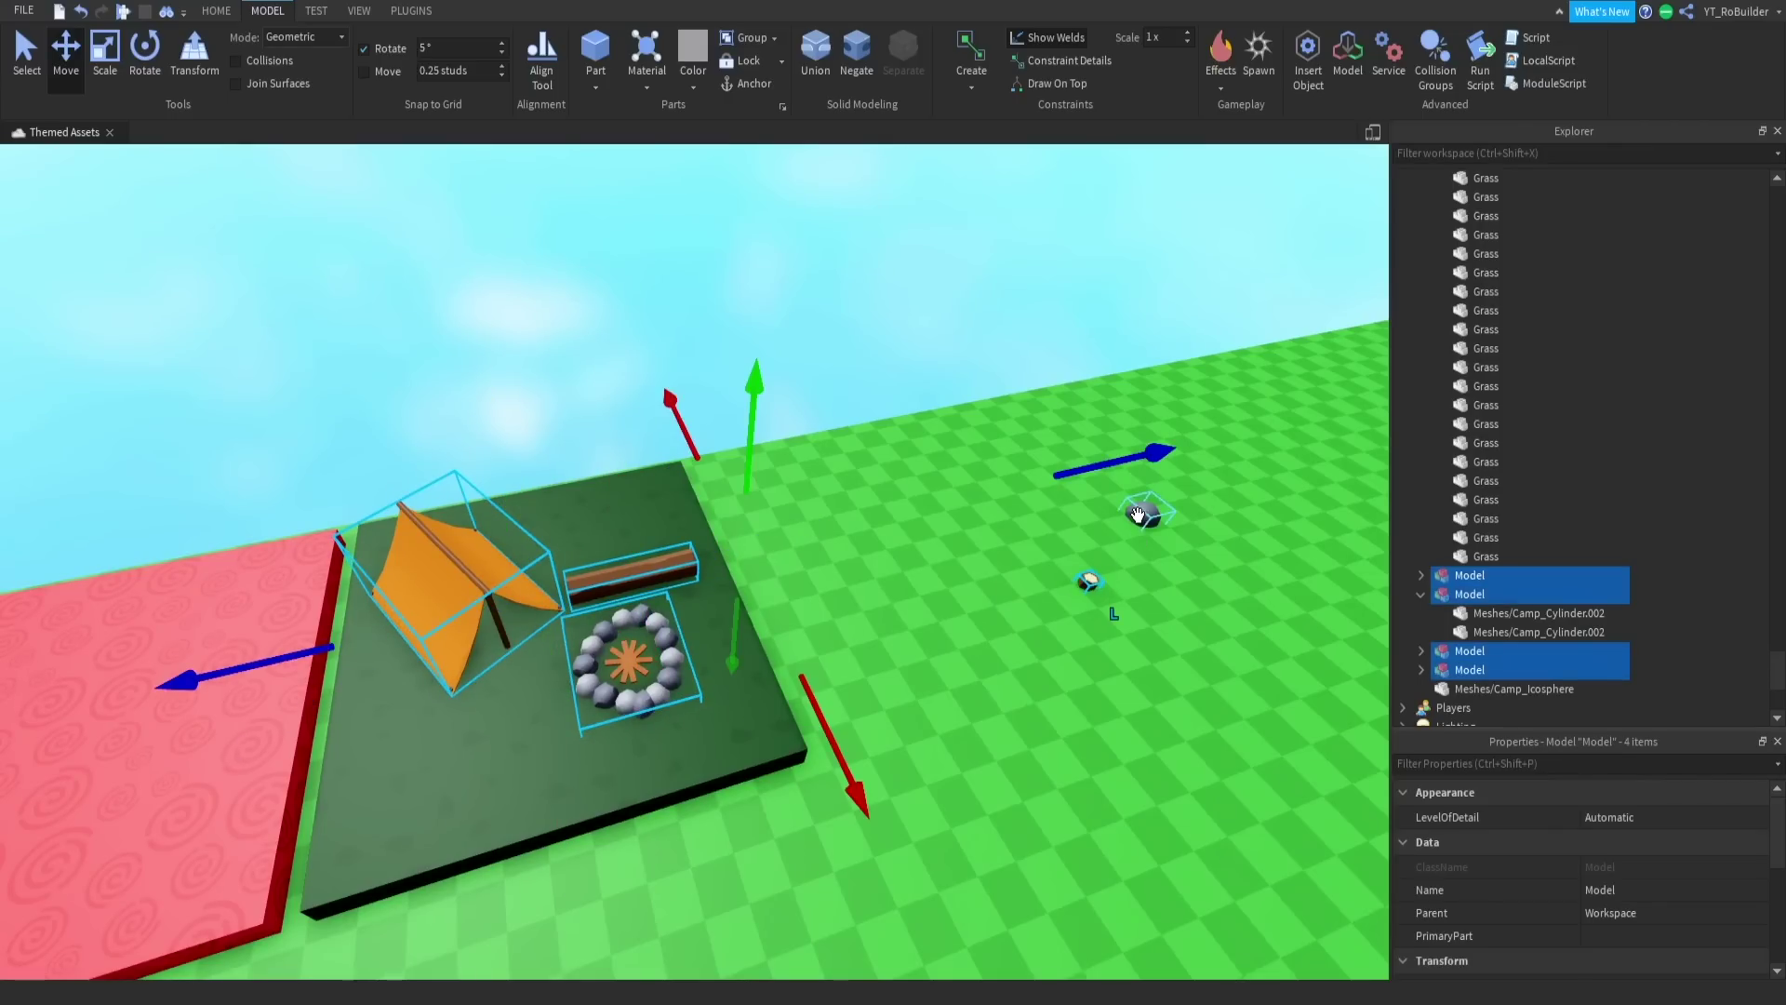
ctrl+click(1142, 514)
key(ctrl+3)
drag(990, 492, 845, 332)
click(844, 332)
right_drag(844, 332, 812, 435)
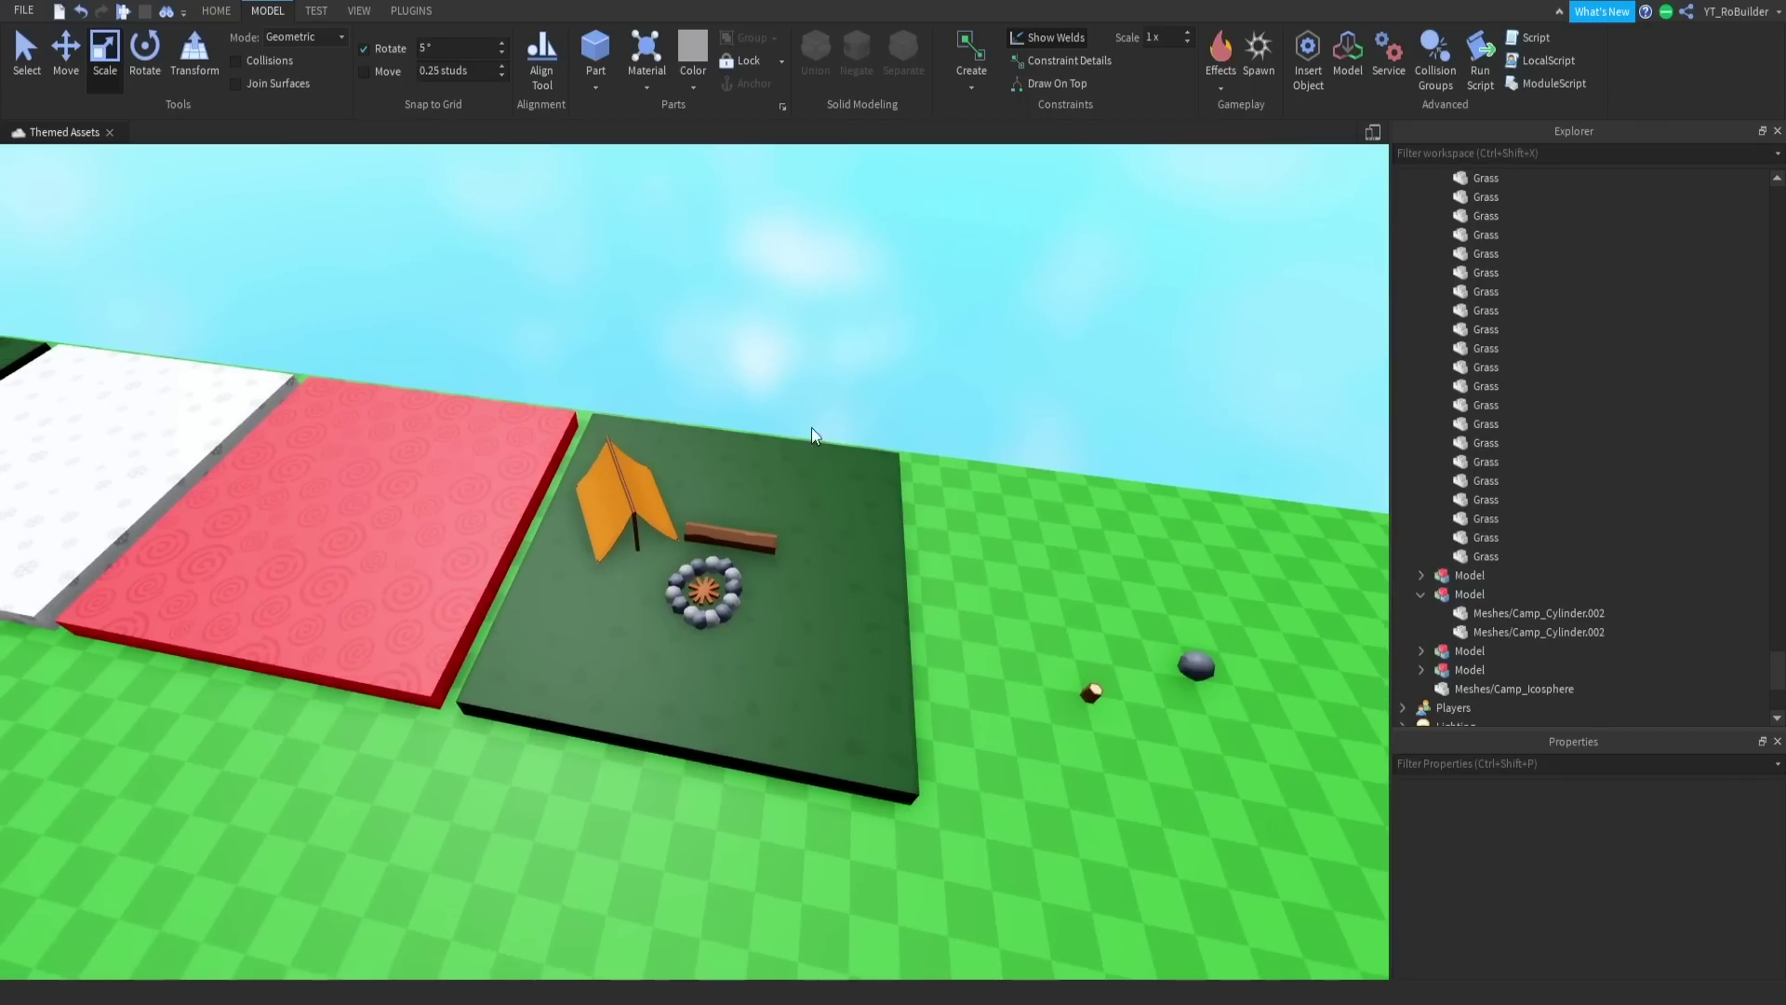
Step: Shift the campfire and long log away from the tent and place a quarter-turned duplicate of the log beside the fire
drag(707, 587, 783, 605)
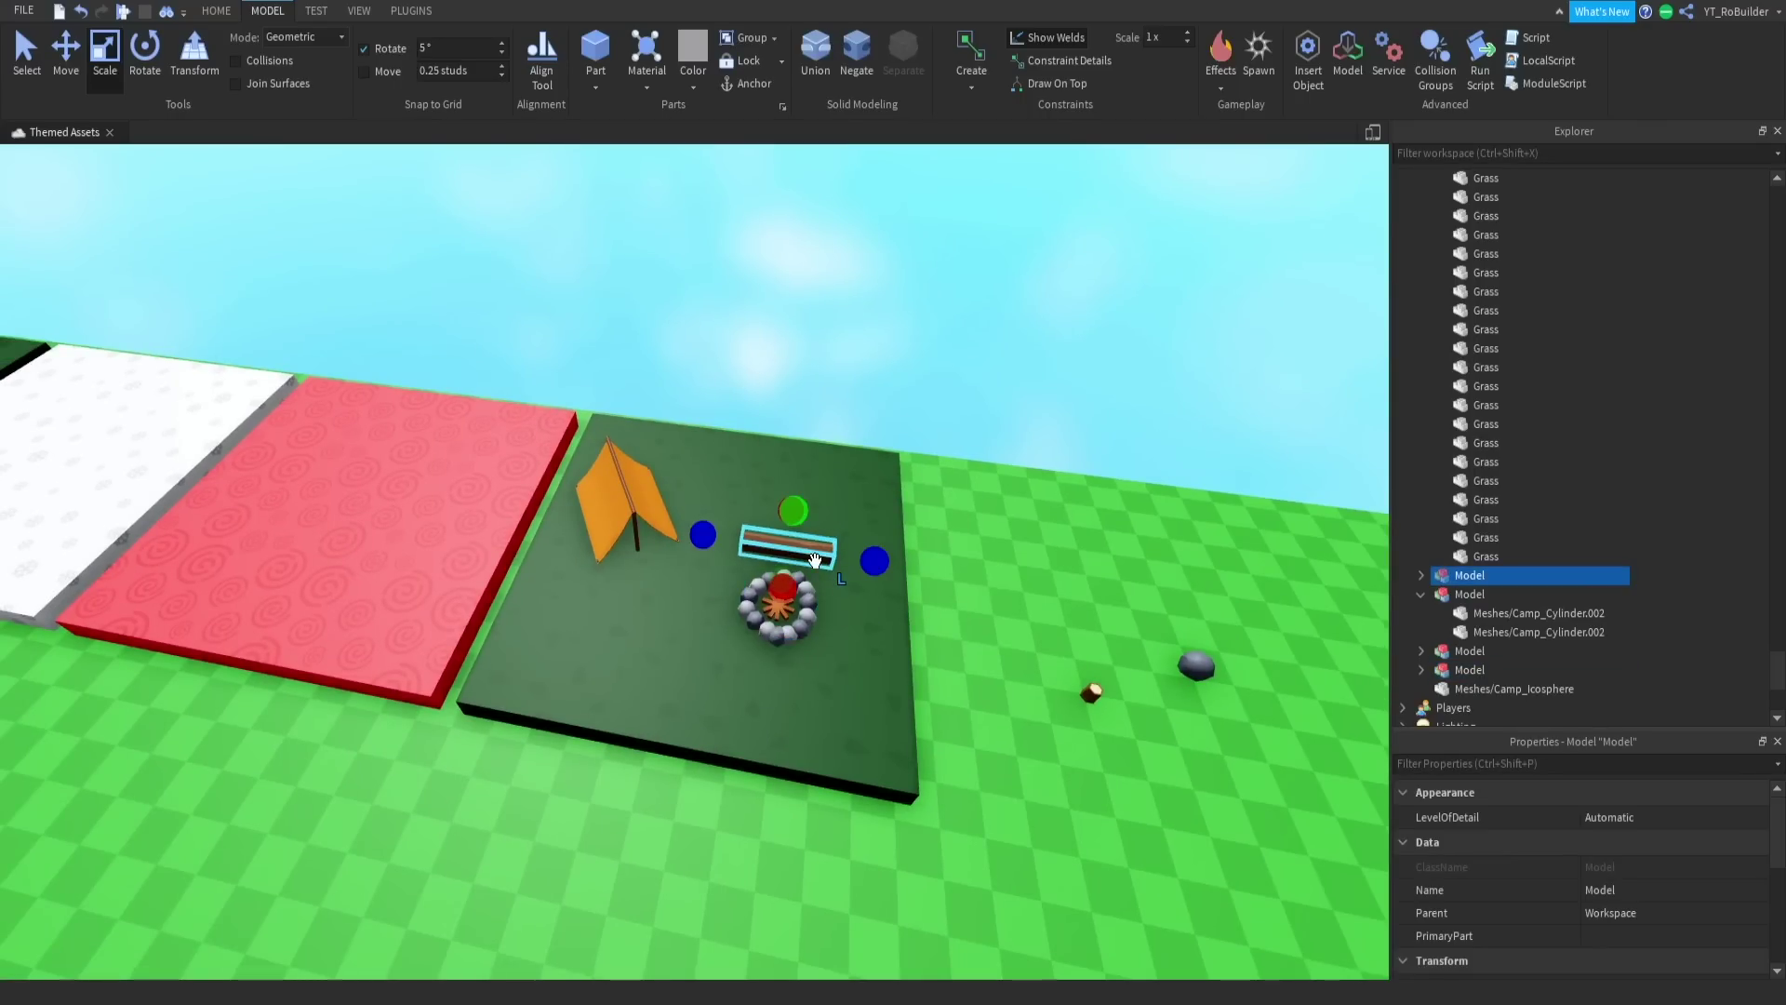
click(814, 560)
key(ctrl+d)
drag(814, 559, 869, 635)
key(r)
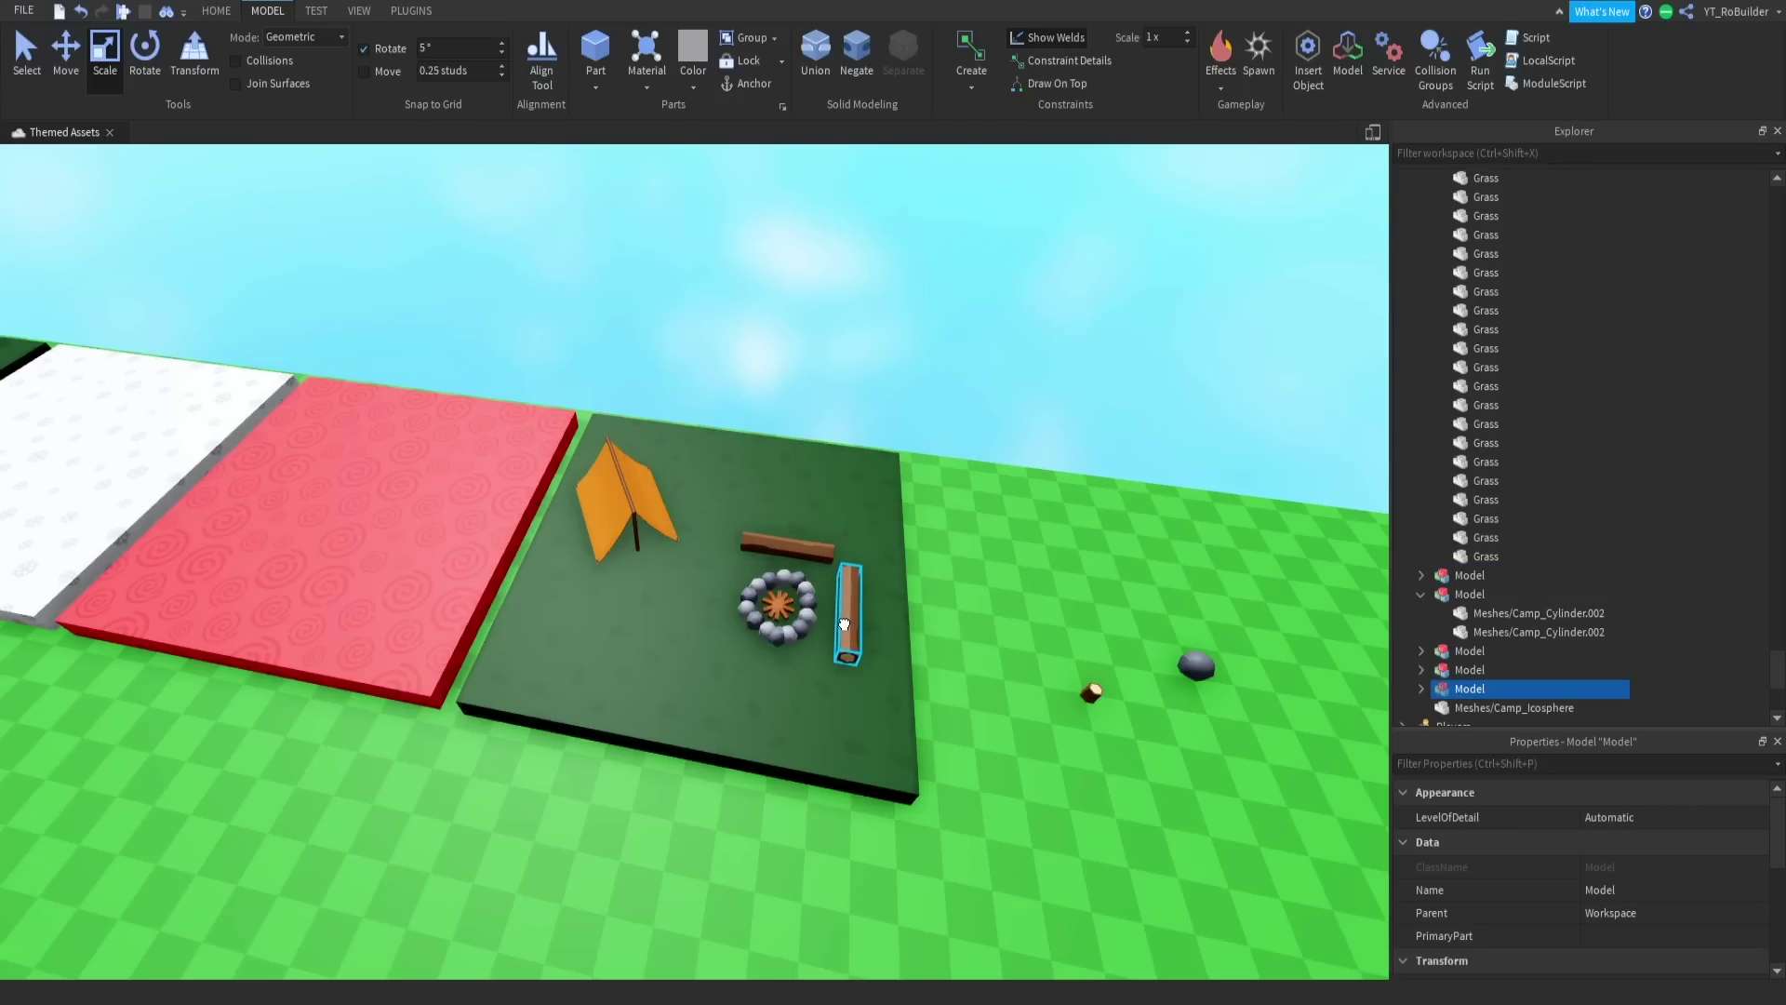
Step: Move the short log piece from the grass onto the dark green plate at the tent's front corner
key(w)
drag(1086, 700, 978, 719)
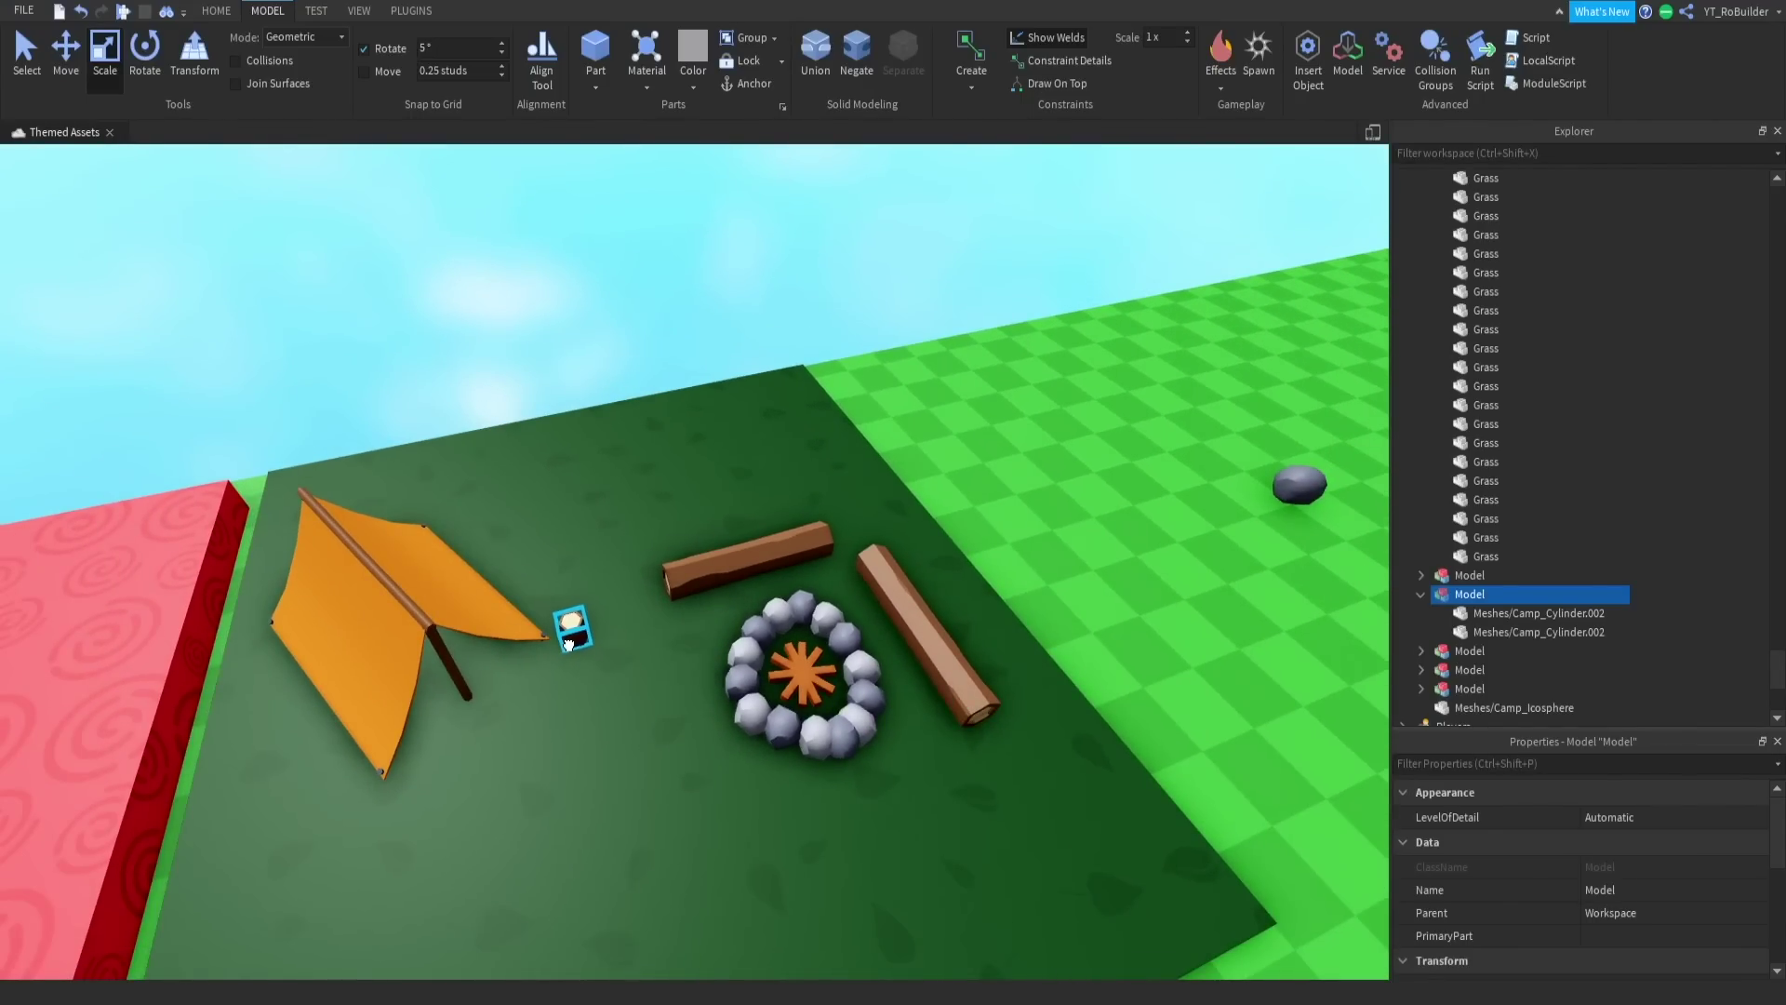
key(d)
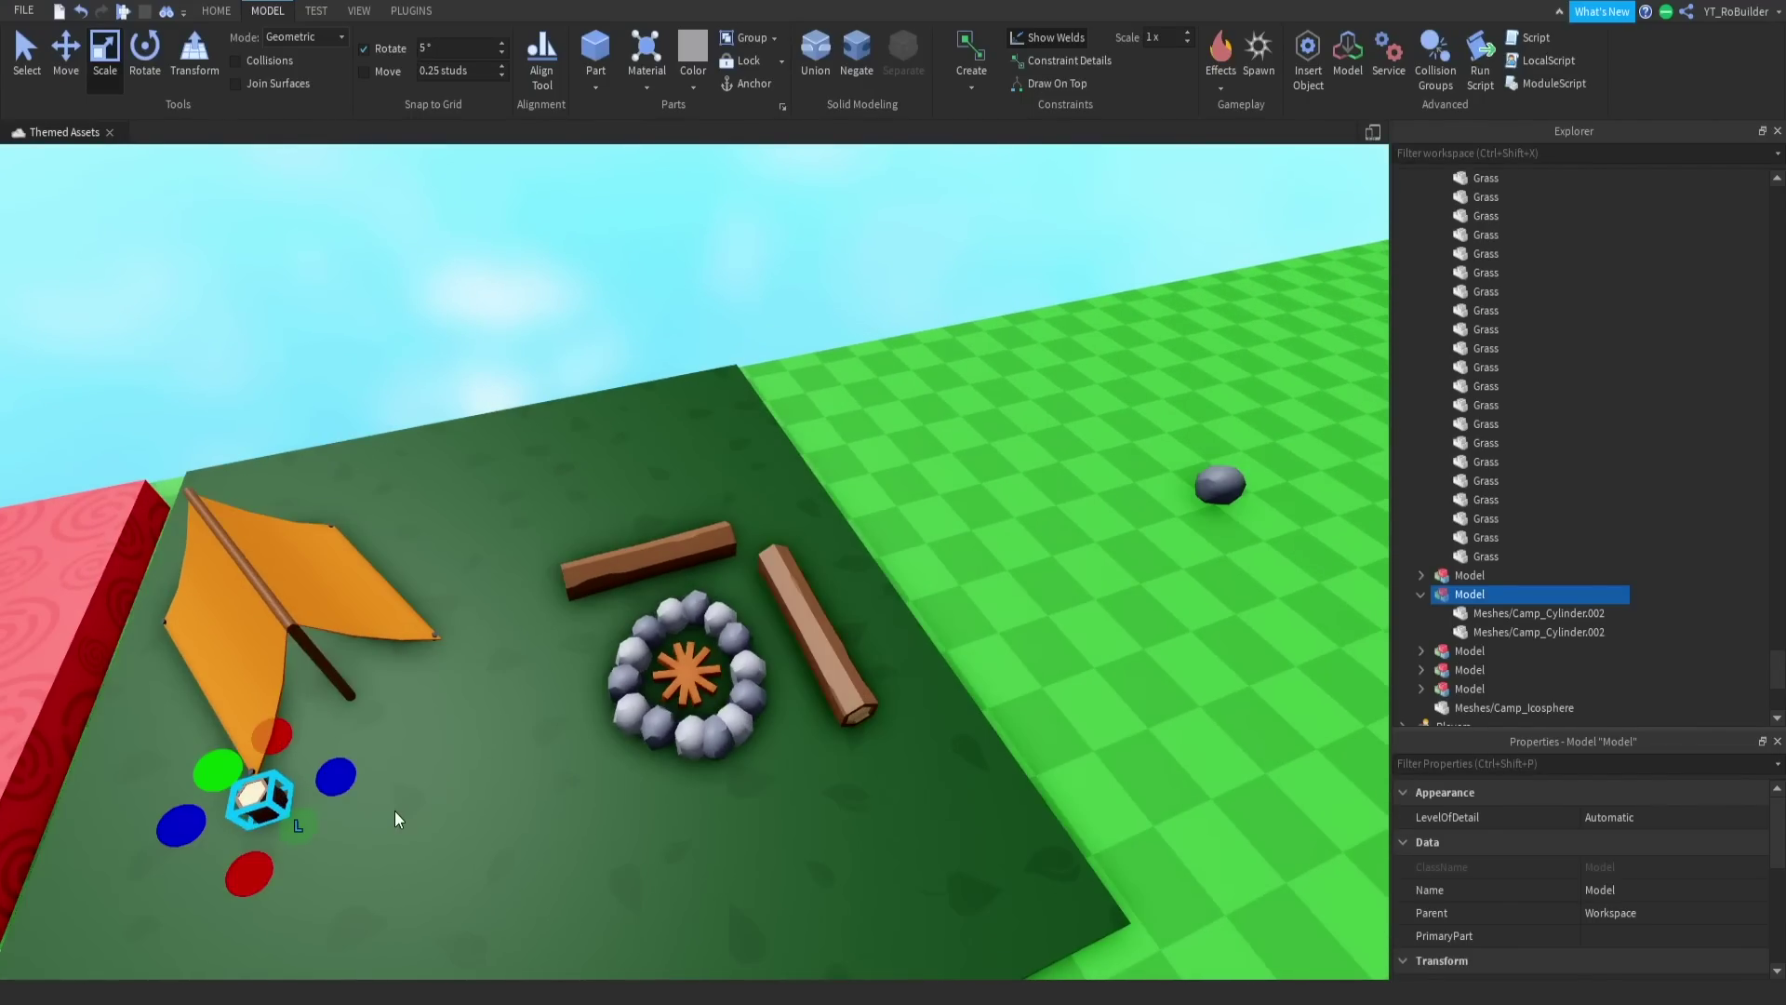
Step: Duplicate the short log piece and place three copies as a row of stools along the campfire's open side
key(ctrl+d)
drag(260, 799, 674, 812)
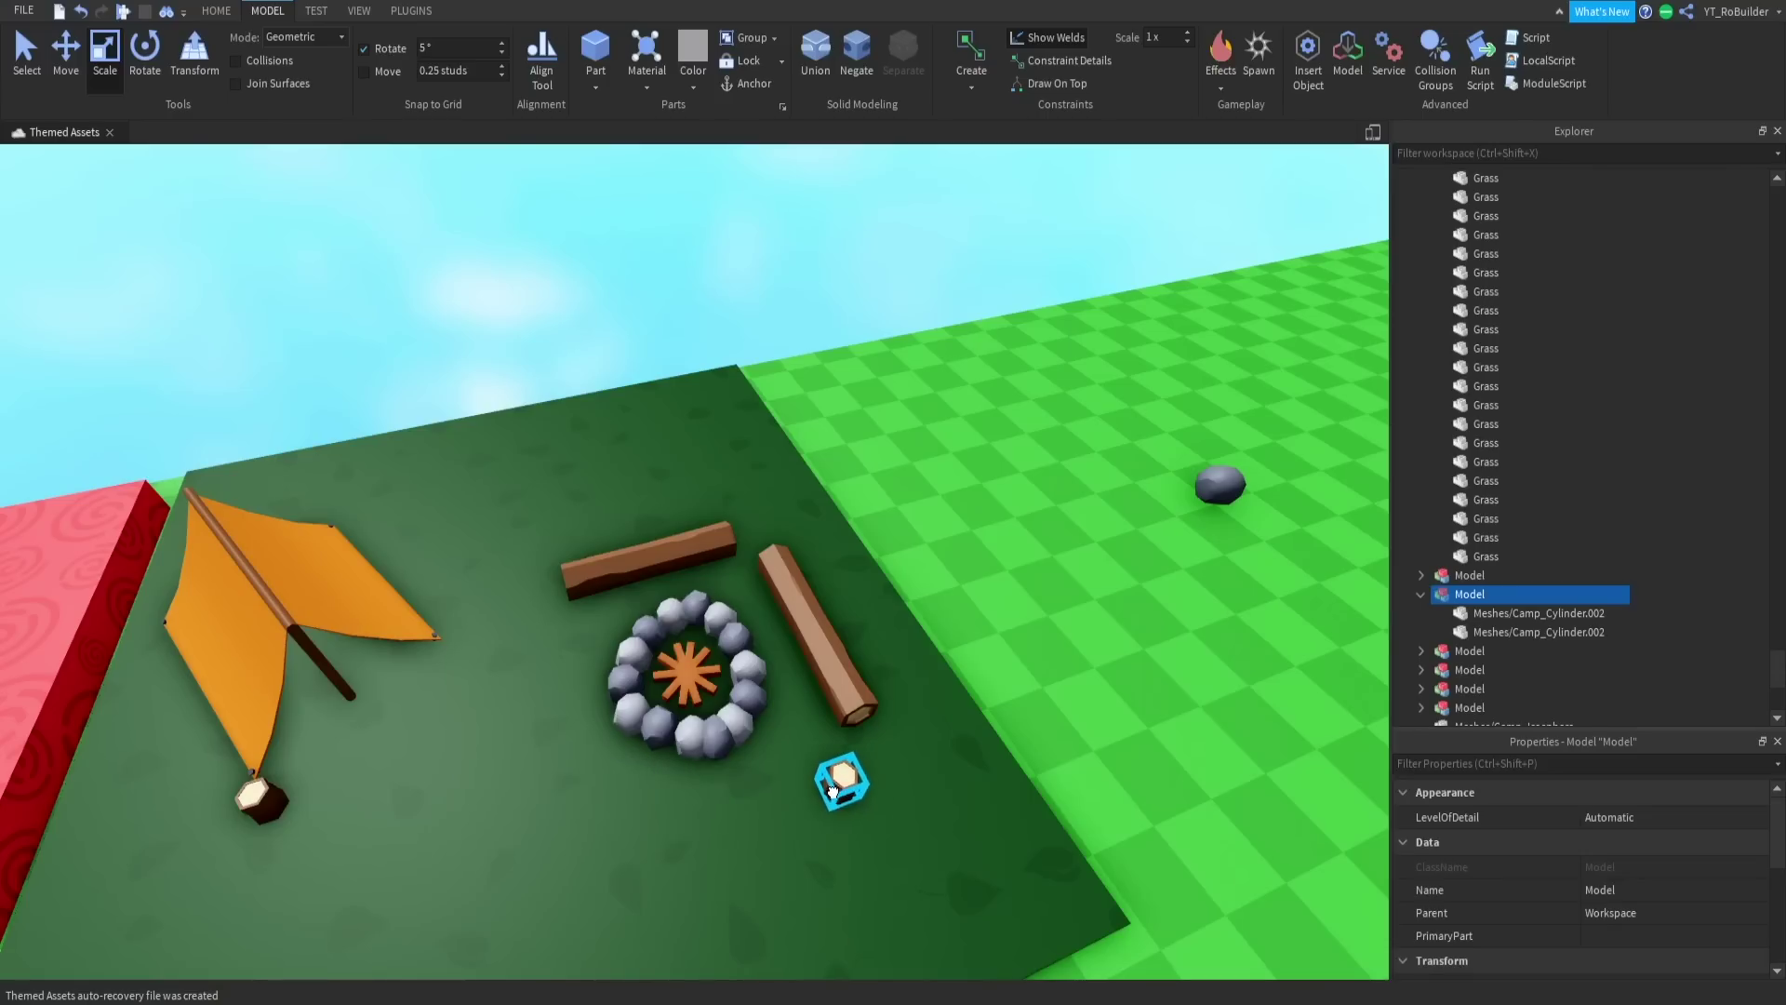
click(60, 65)
key(ctrl+d)
drag(827, 790, 770, 819)
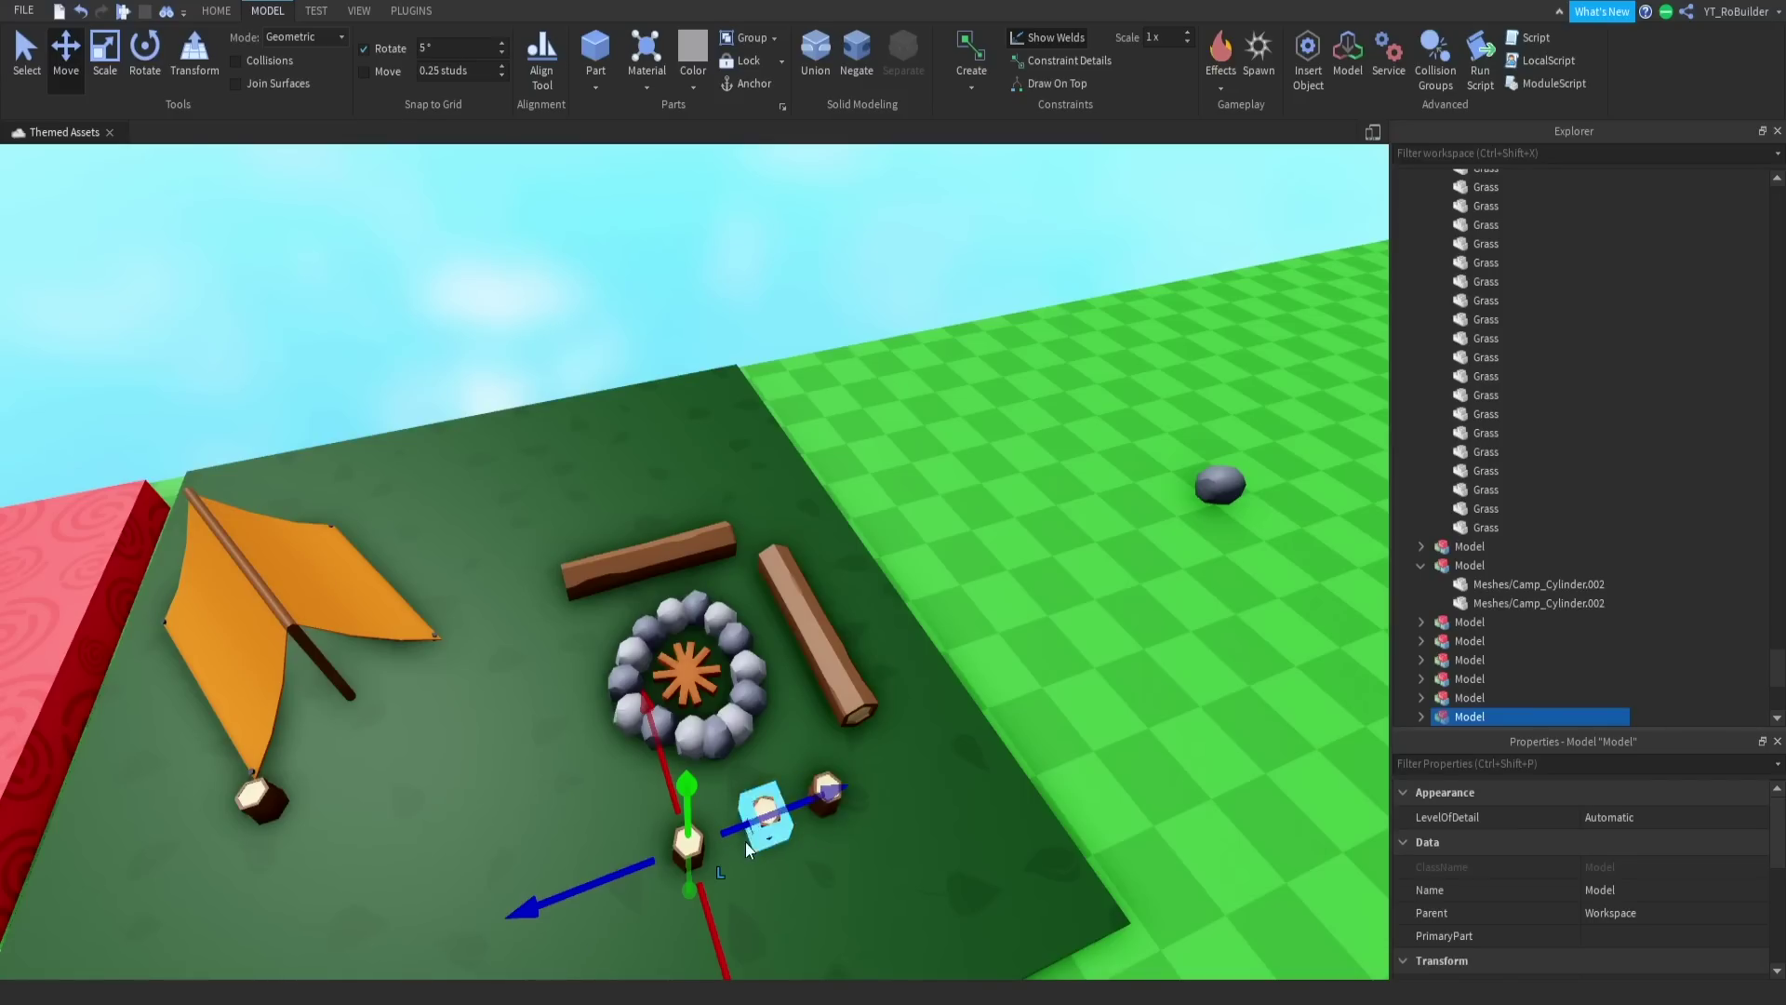
click(603, 839)
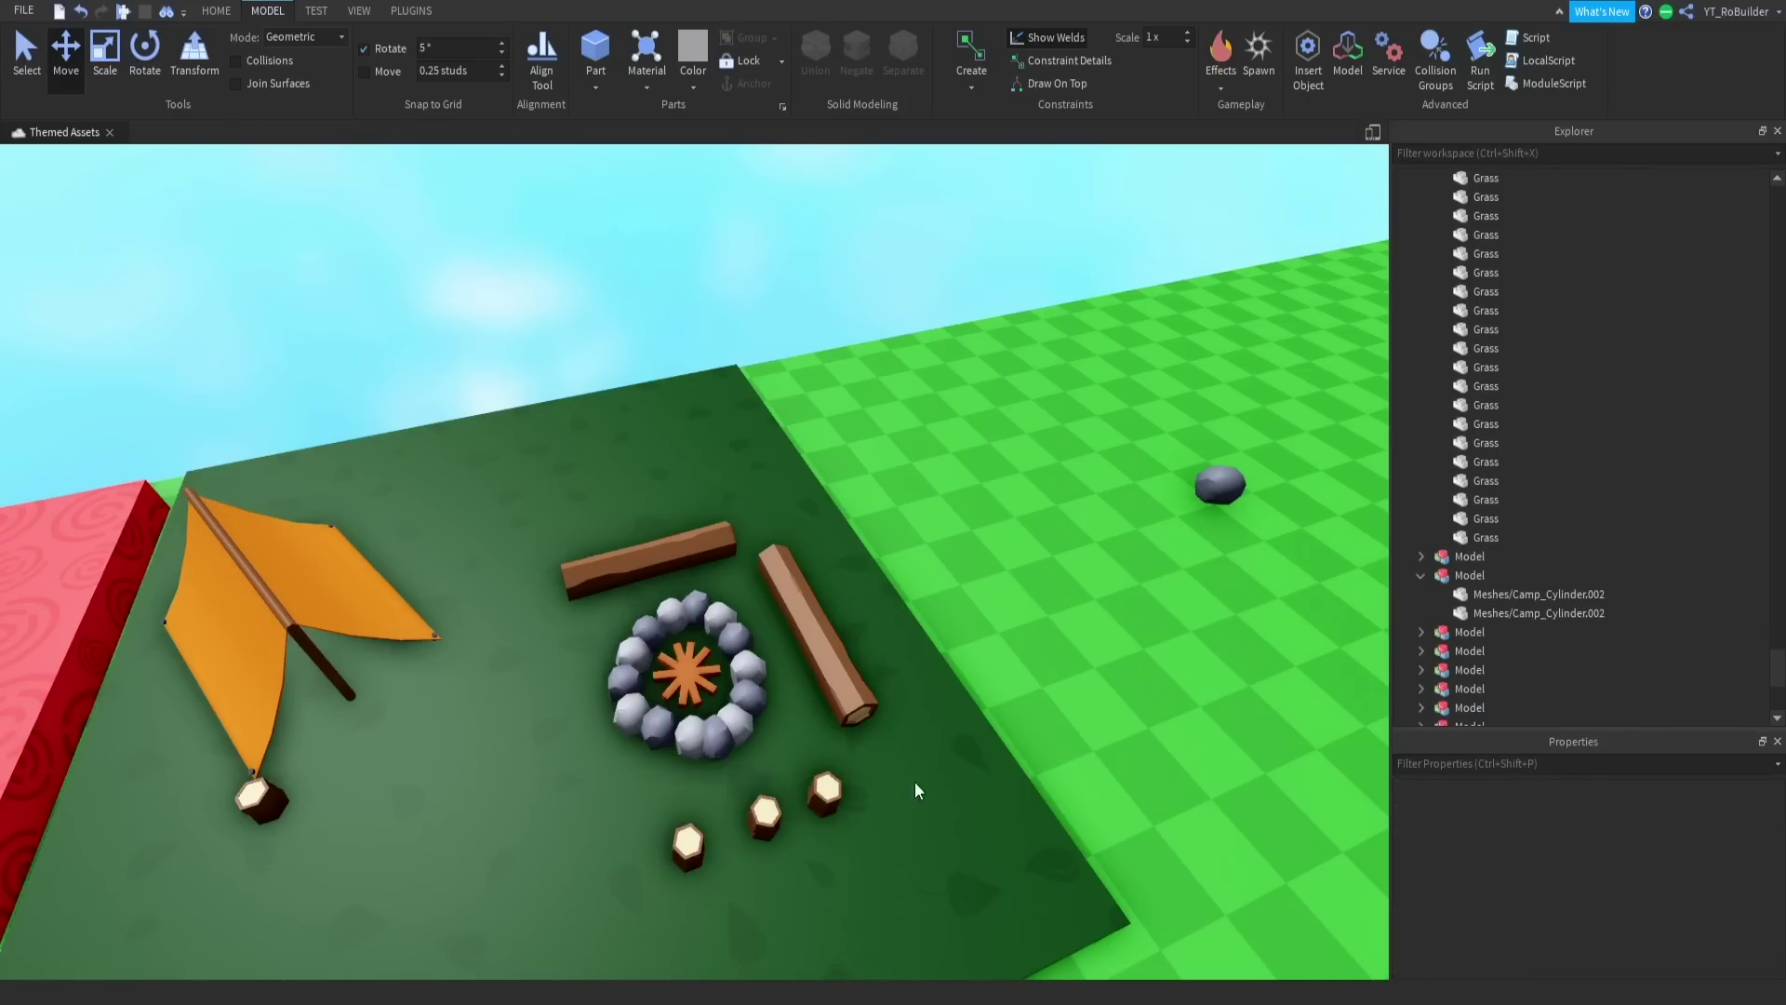
Step: Move the boulder from the grass onto the dark green plate in front of the tent and sink it partly into the surface
scroll(769, 758, up, 2)
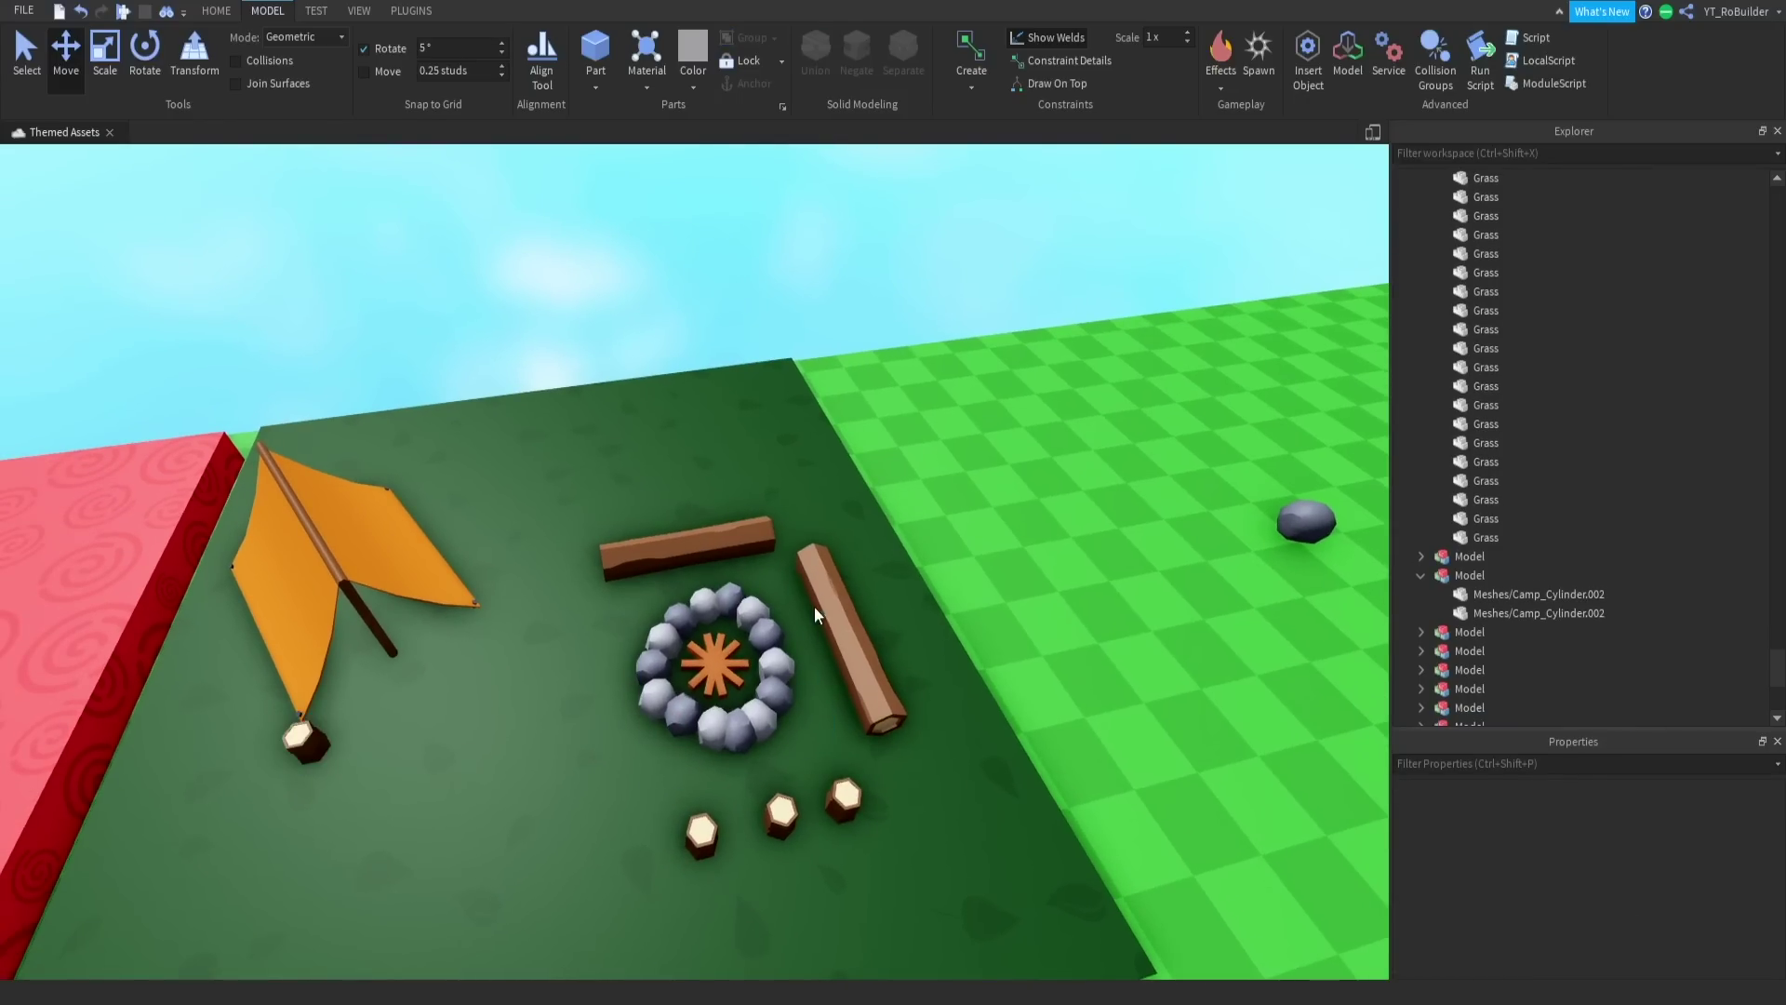
scroll(813, 606, down, 3)
drag(1047, 502, 461, 735)
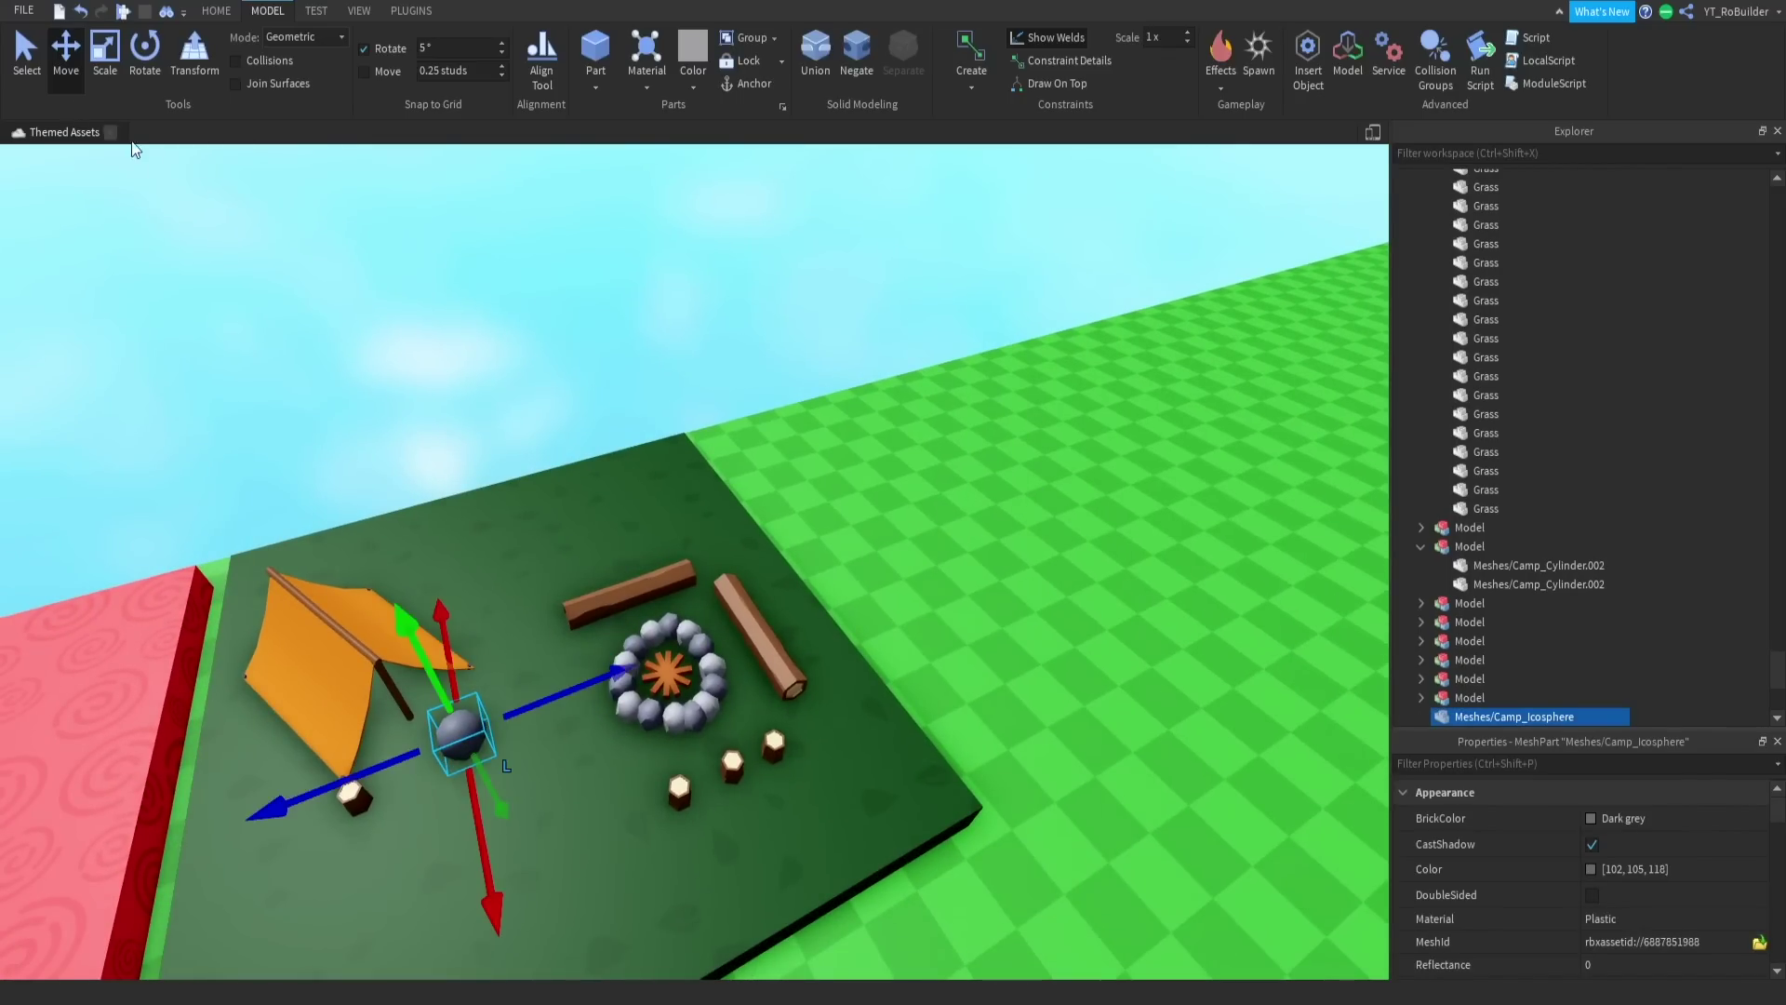
drag(428, 675, 435, 682)
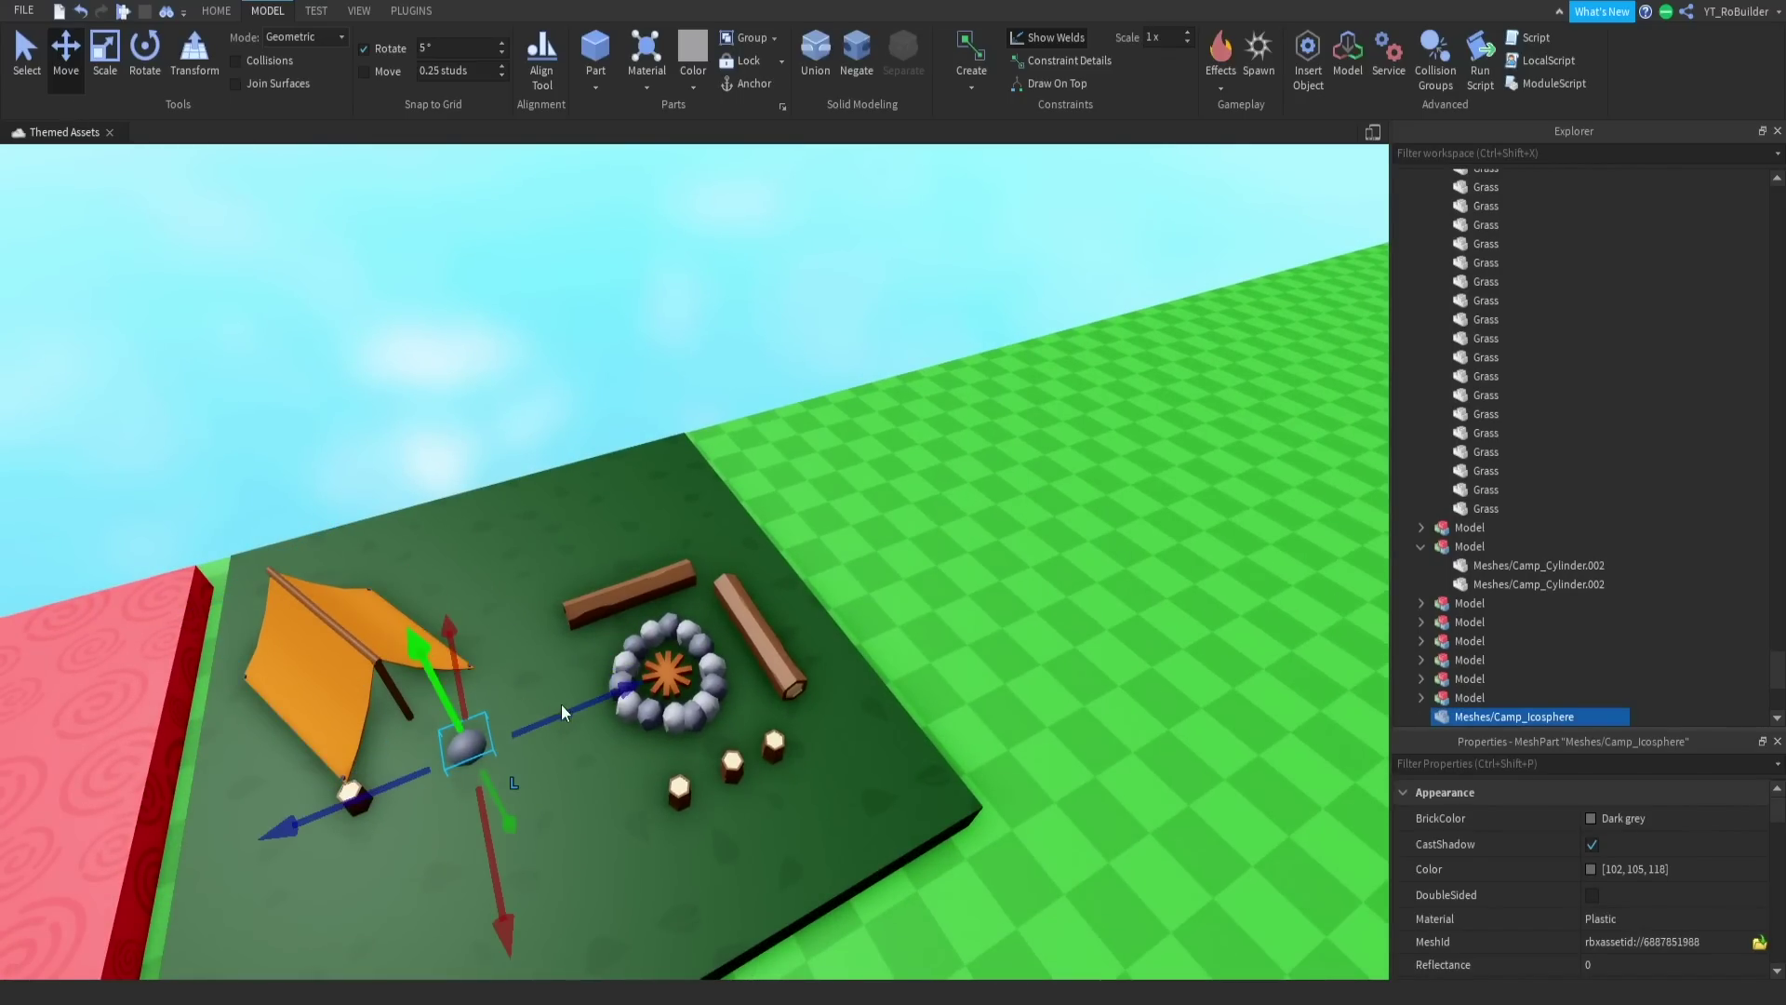
Step: Slide the boulder along its axes to the plate's front corner next to the red plate
right_drag(569, 707, 536, 618)
scroll(570, 707, up, 5)
scroll(569, 707, down, 3)
scroll(536, 618, down, 5)
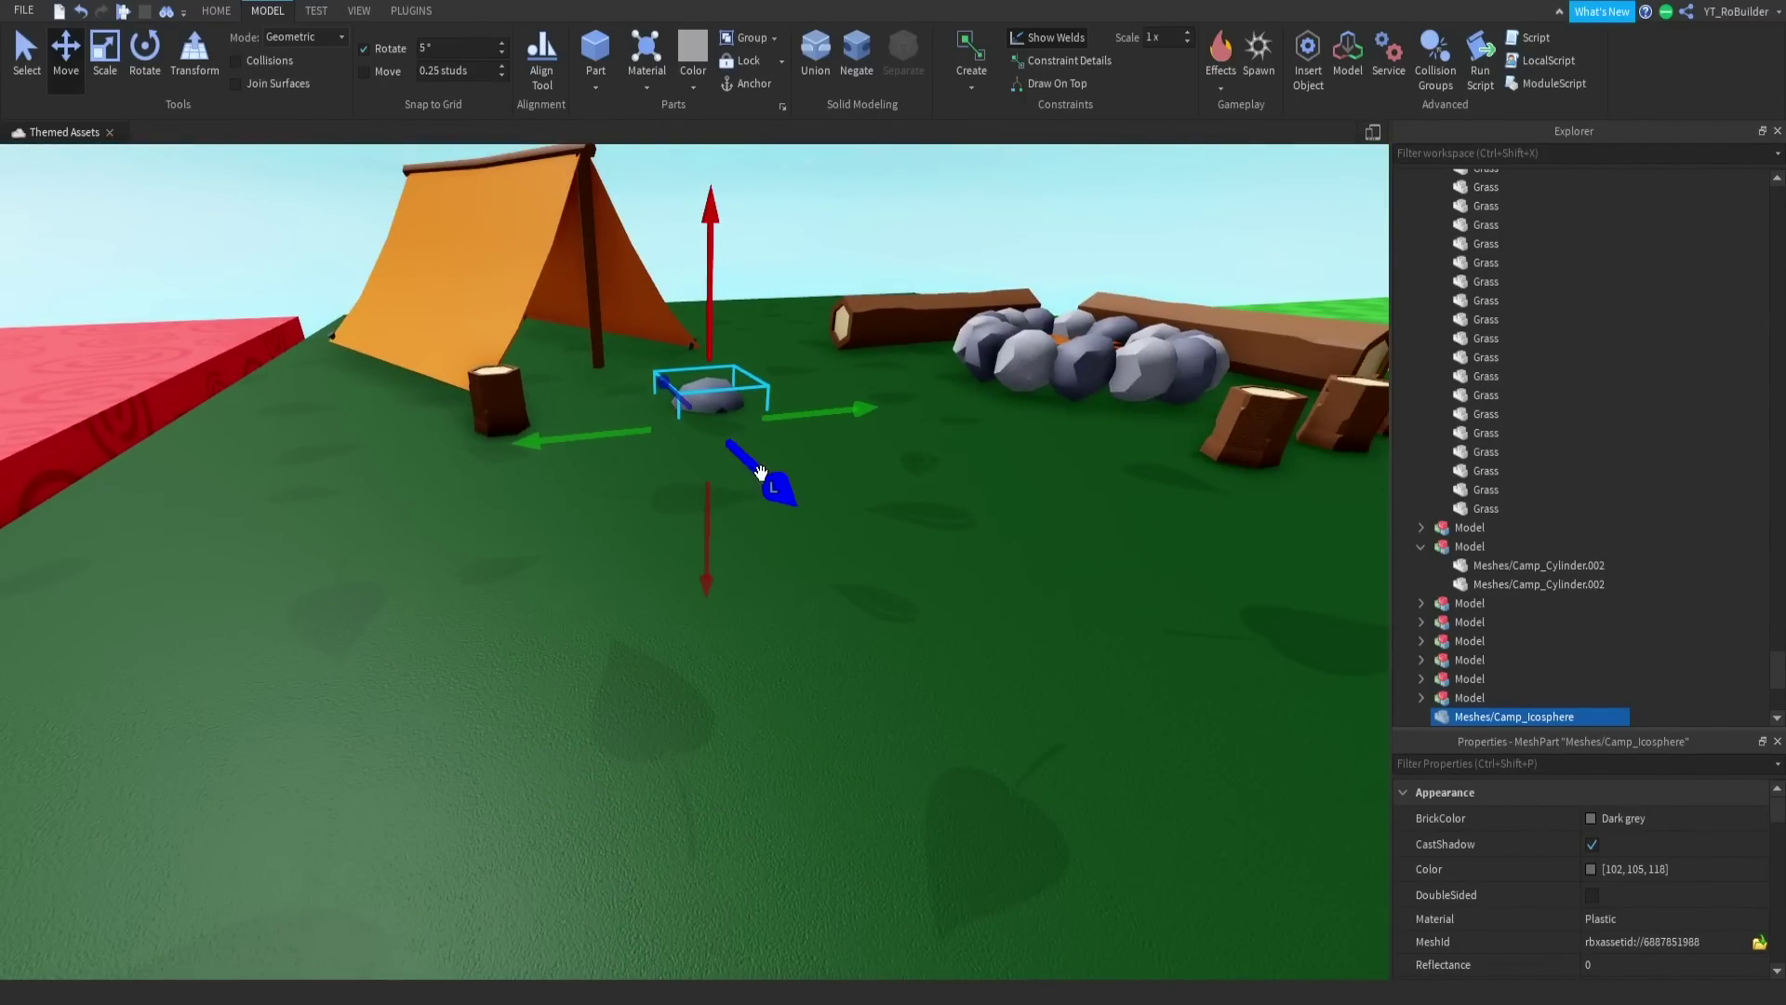
drag(761, 473, 893, 630)
scroll(893, 630, down, 5)
drag(815, 566, 650, 589)
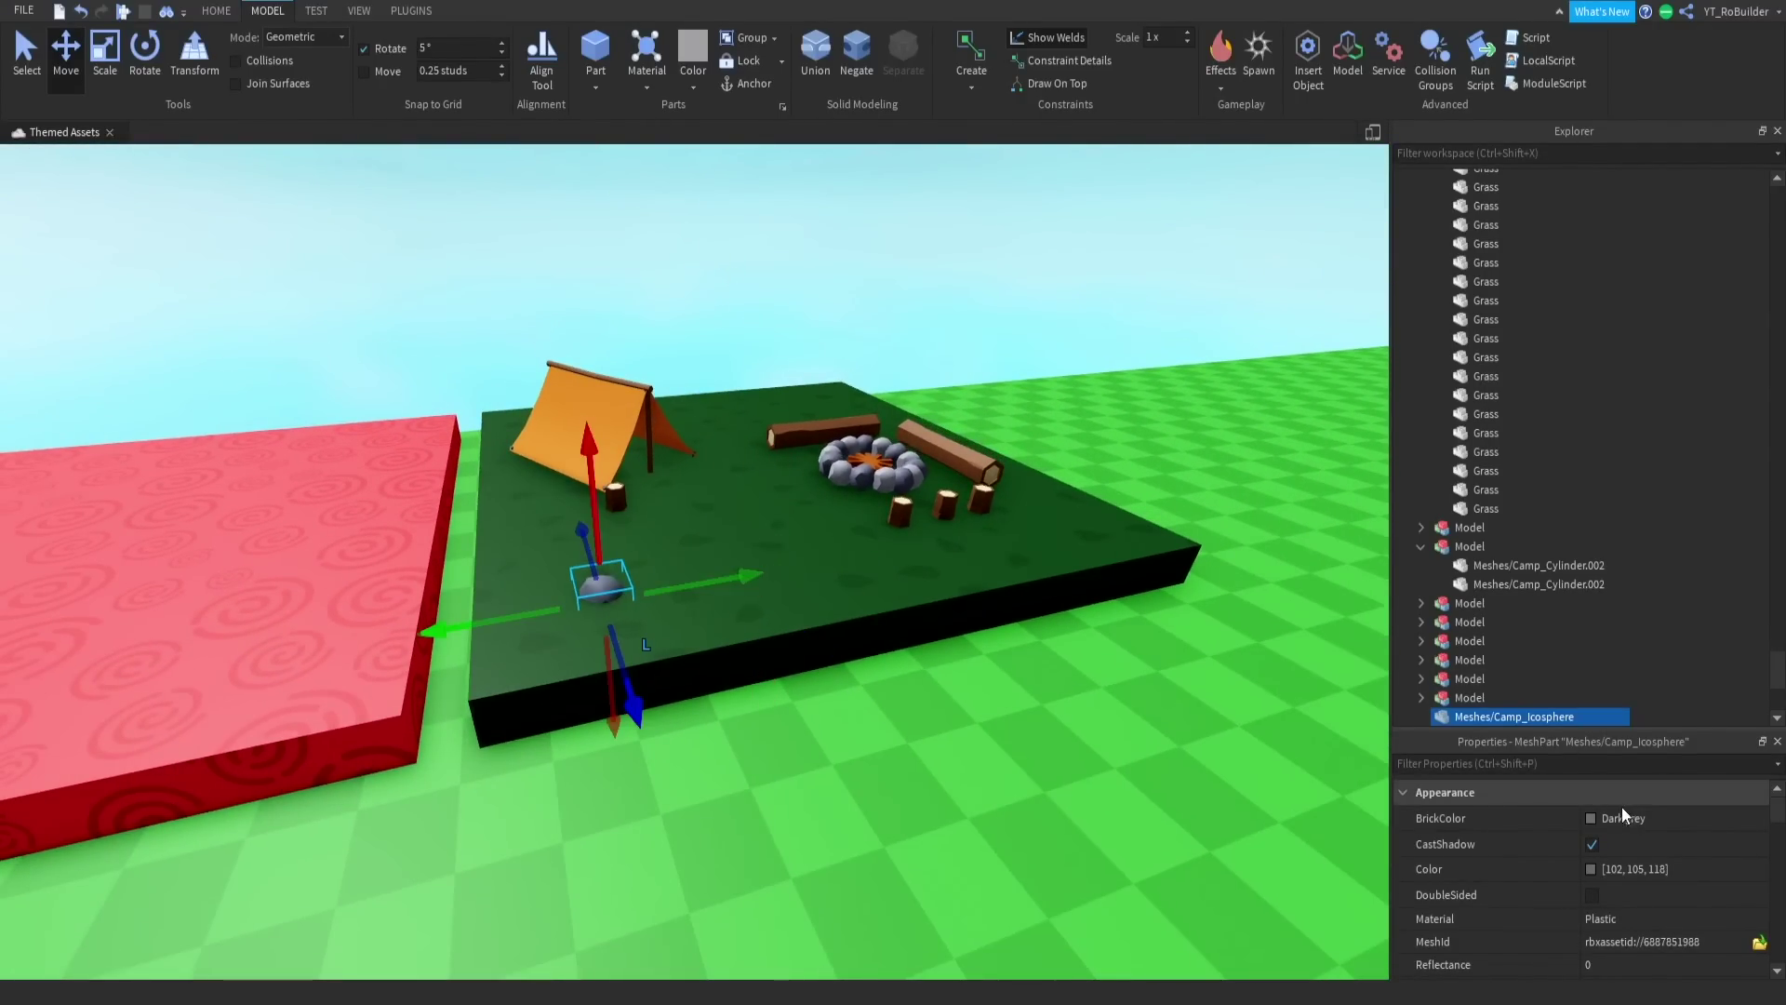
Step: Set the boulder's BrickColor to the light grey Fossil colour and deselect it
click(1600, 819)
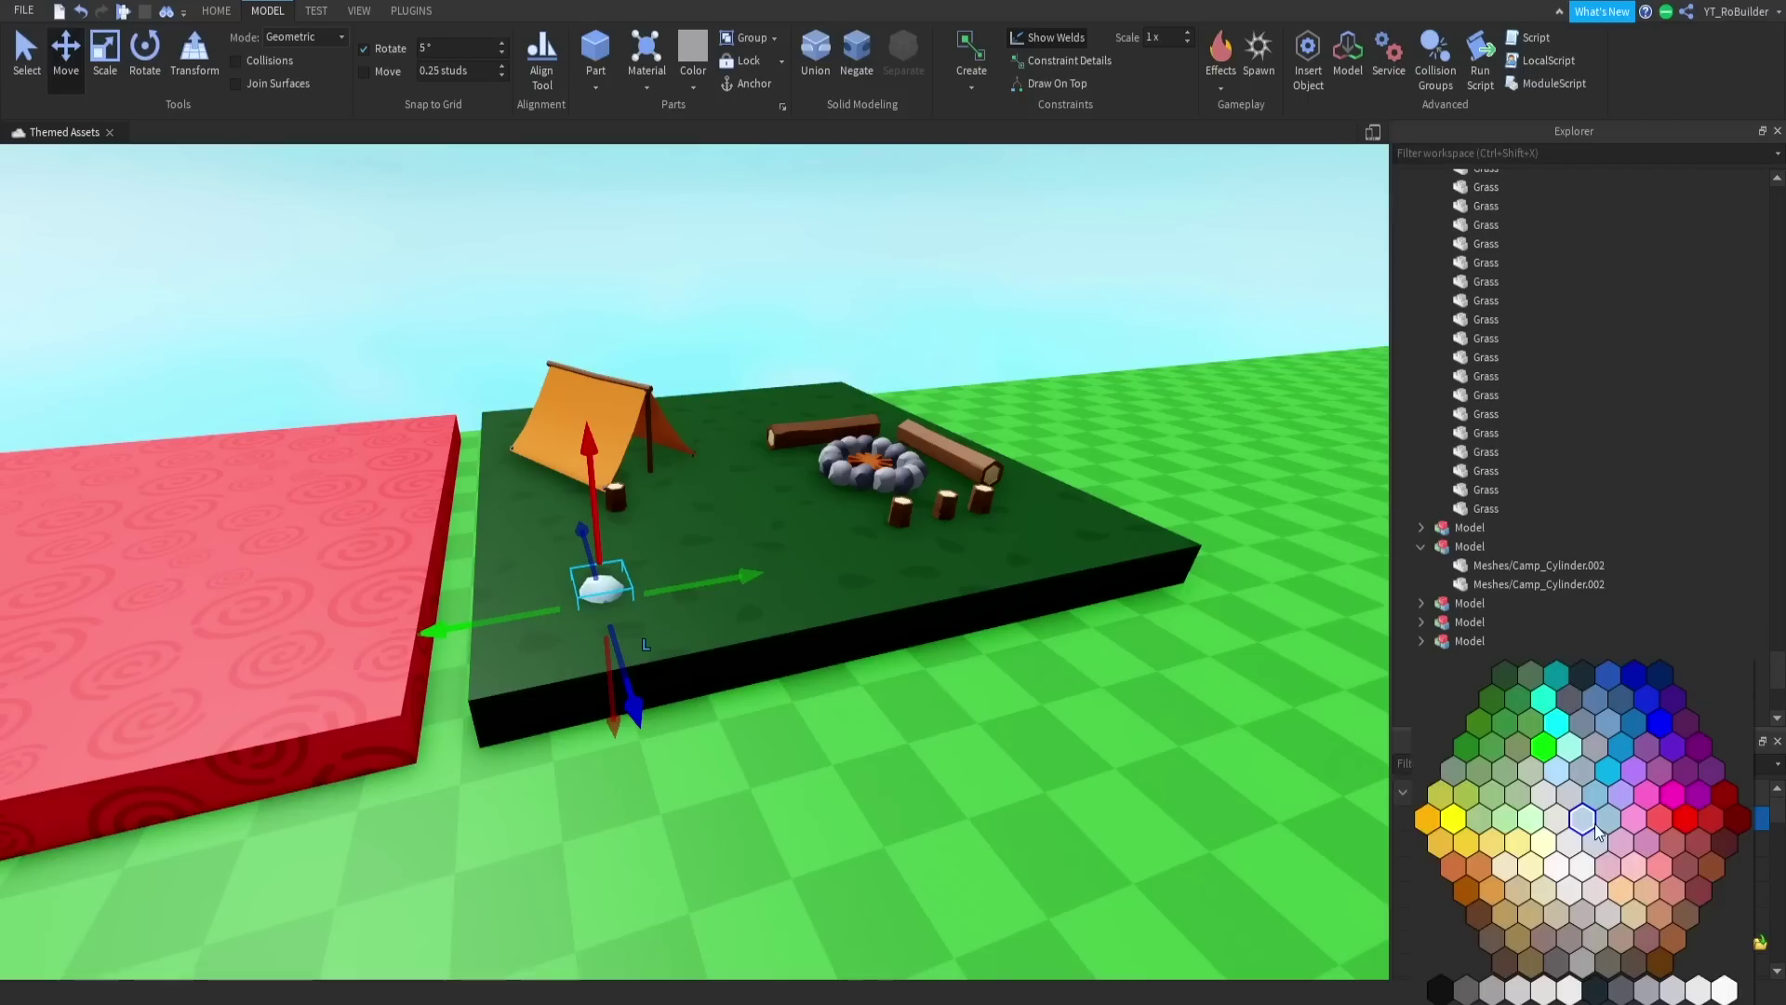
click(1644, 990)
click(1021, 310)
scroll(988, 344, up, 6)
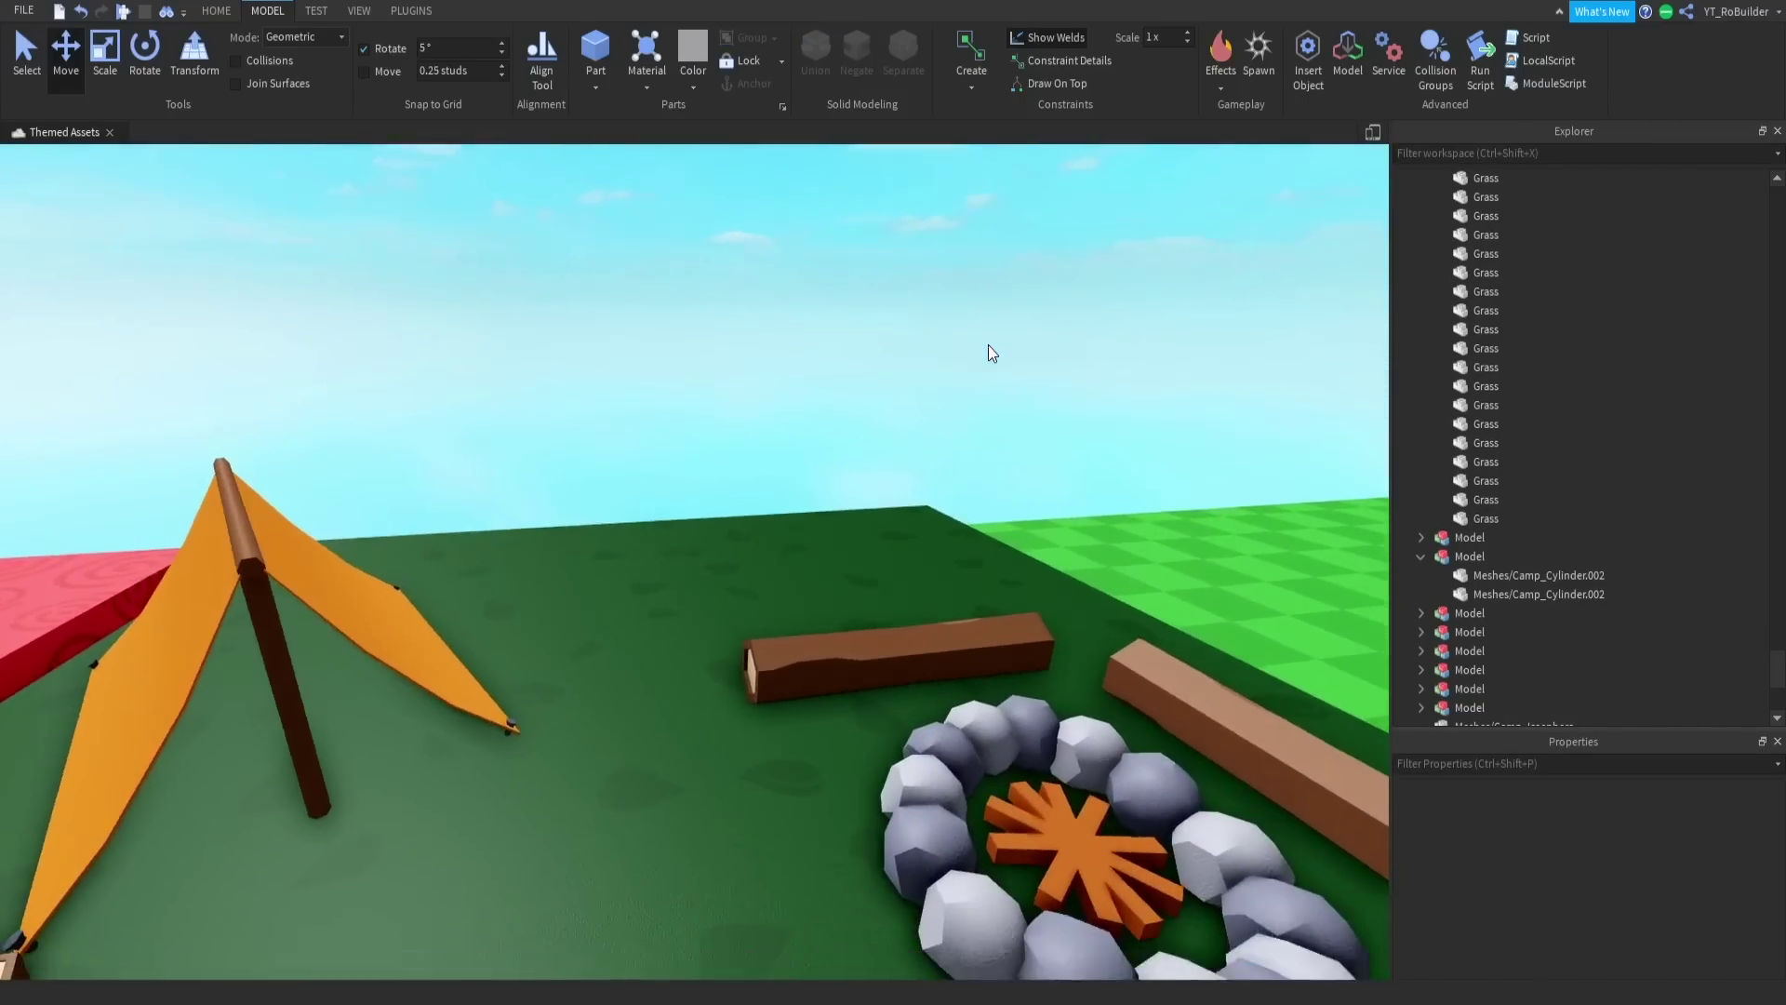
scroll(988, 345, down, 6)
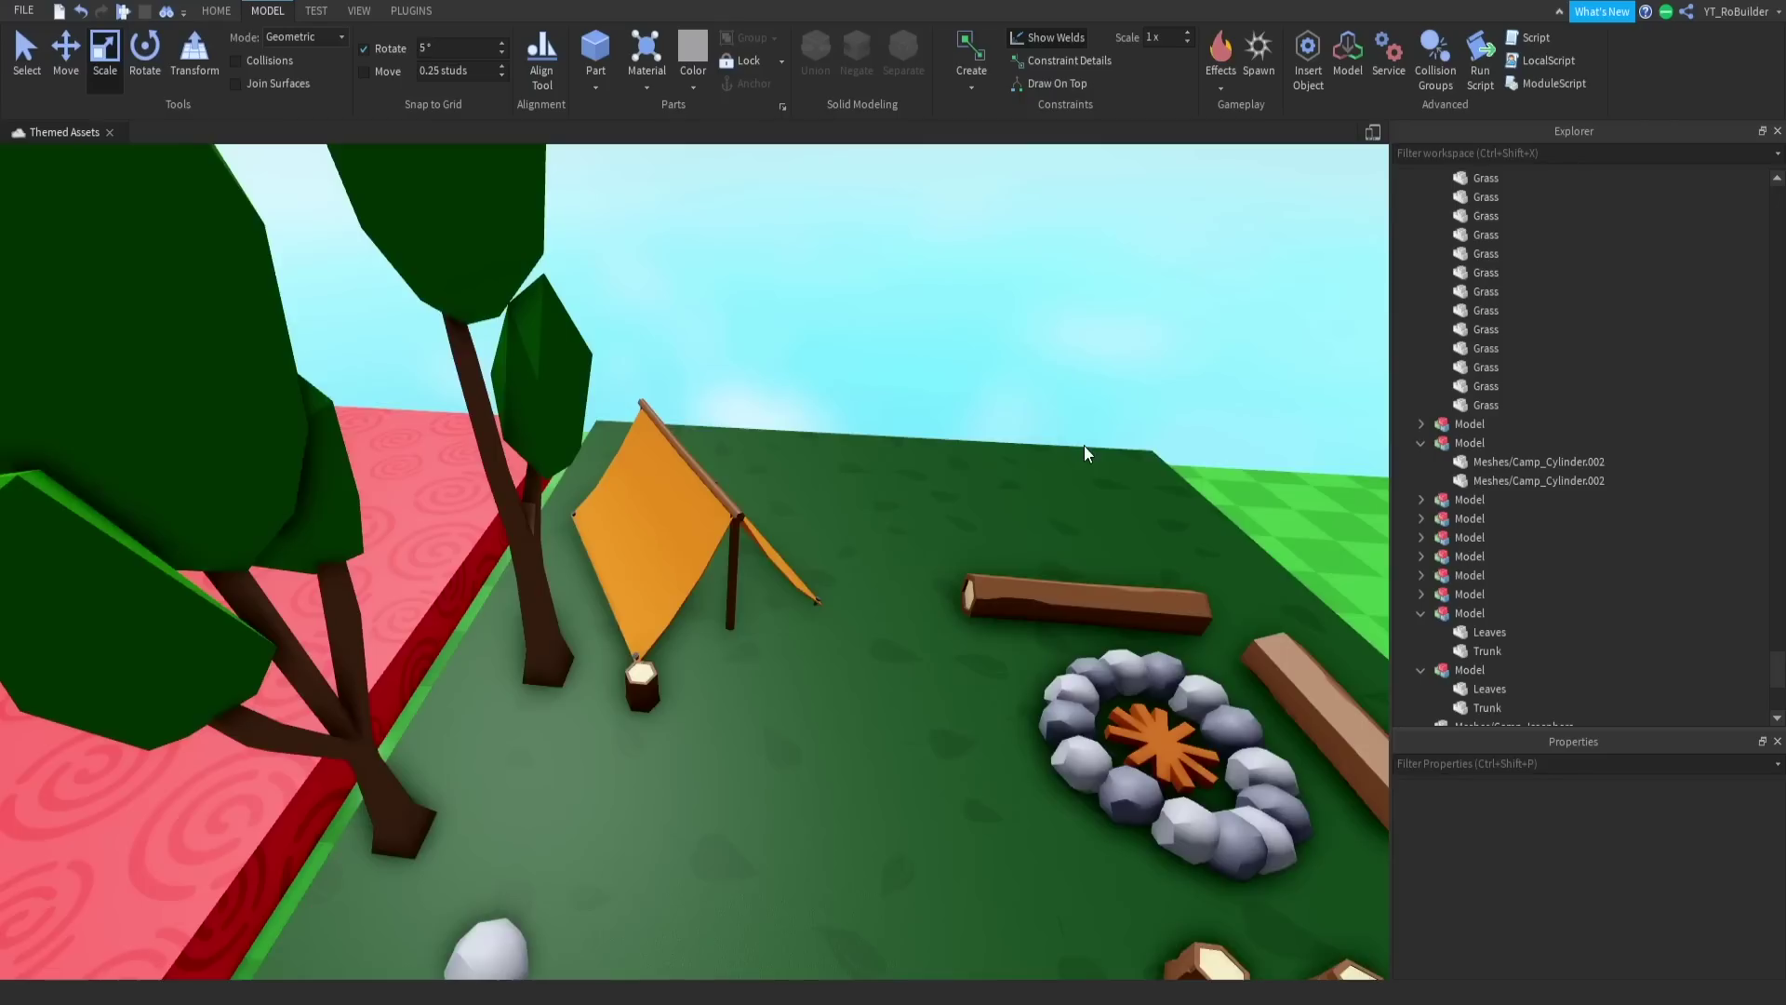
Step: Reposition the two trees along the dark green plate's edge beside the red plate, near the boulder
scroll(1084, 445, up, 5)
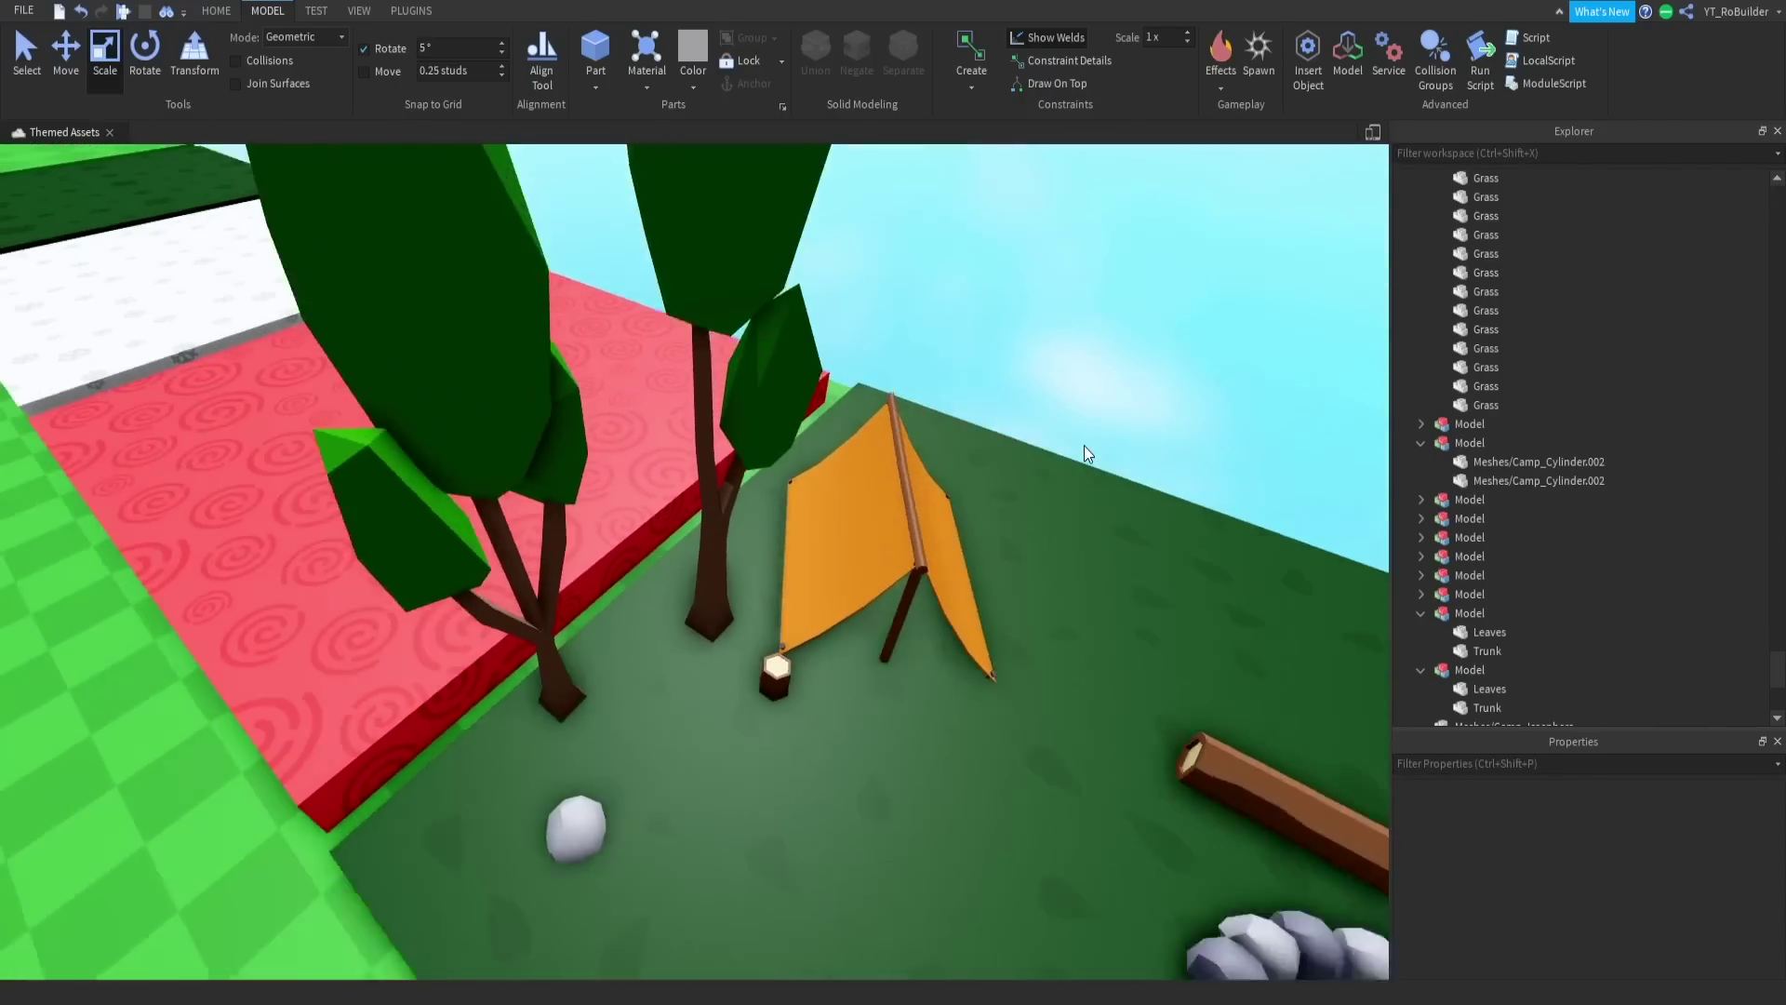
scroll(1085, 445, down, 5)
drag(600, 526, 617, 666)
drag(709, 544, 676, 609)
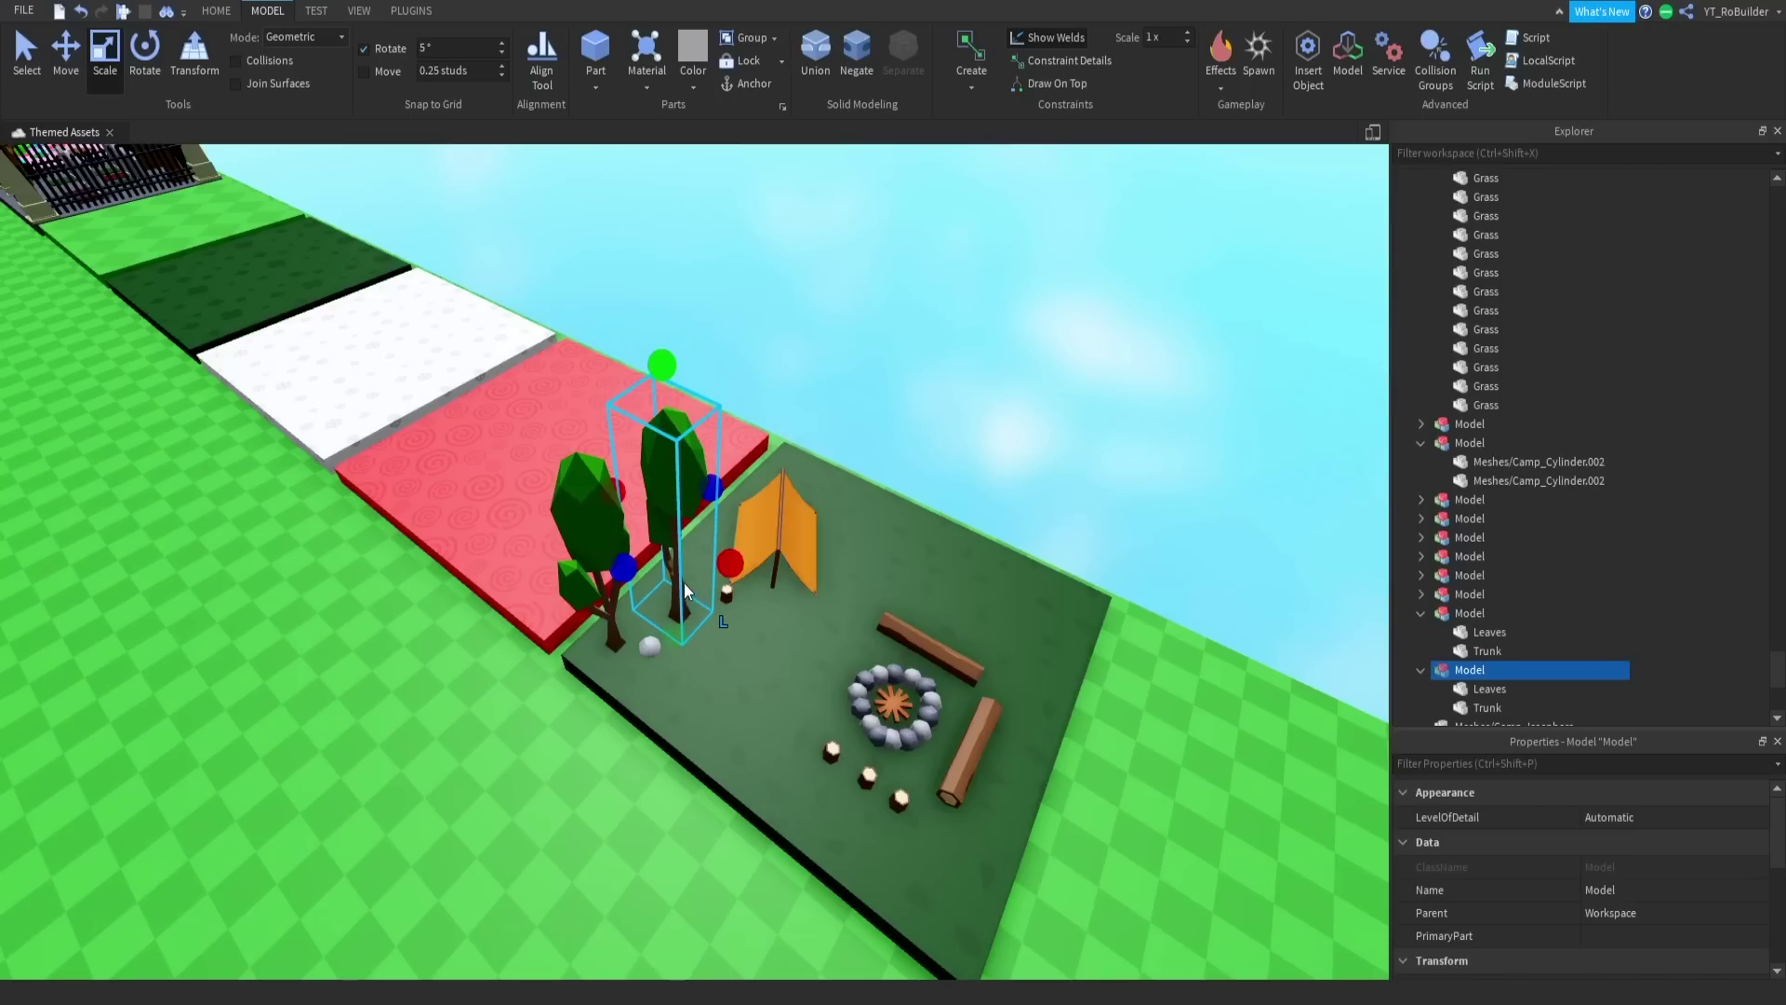
ctrl+click(562, 541)
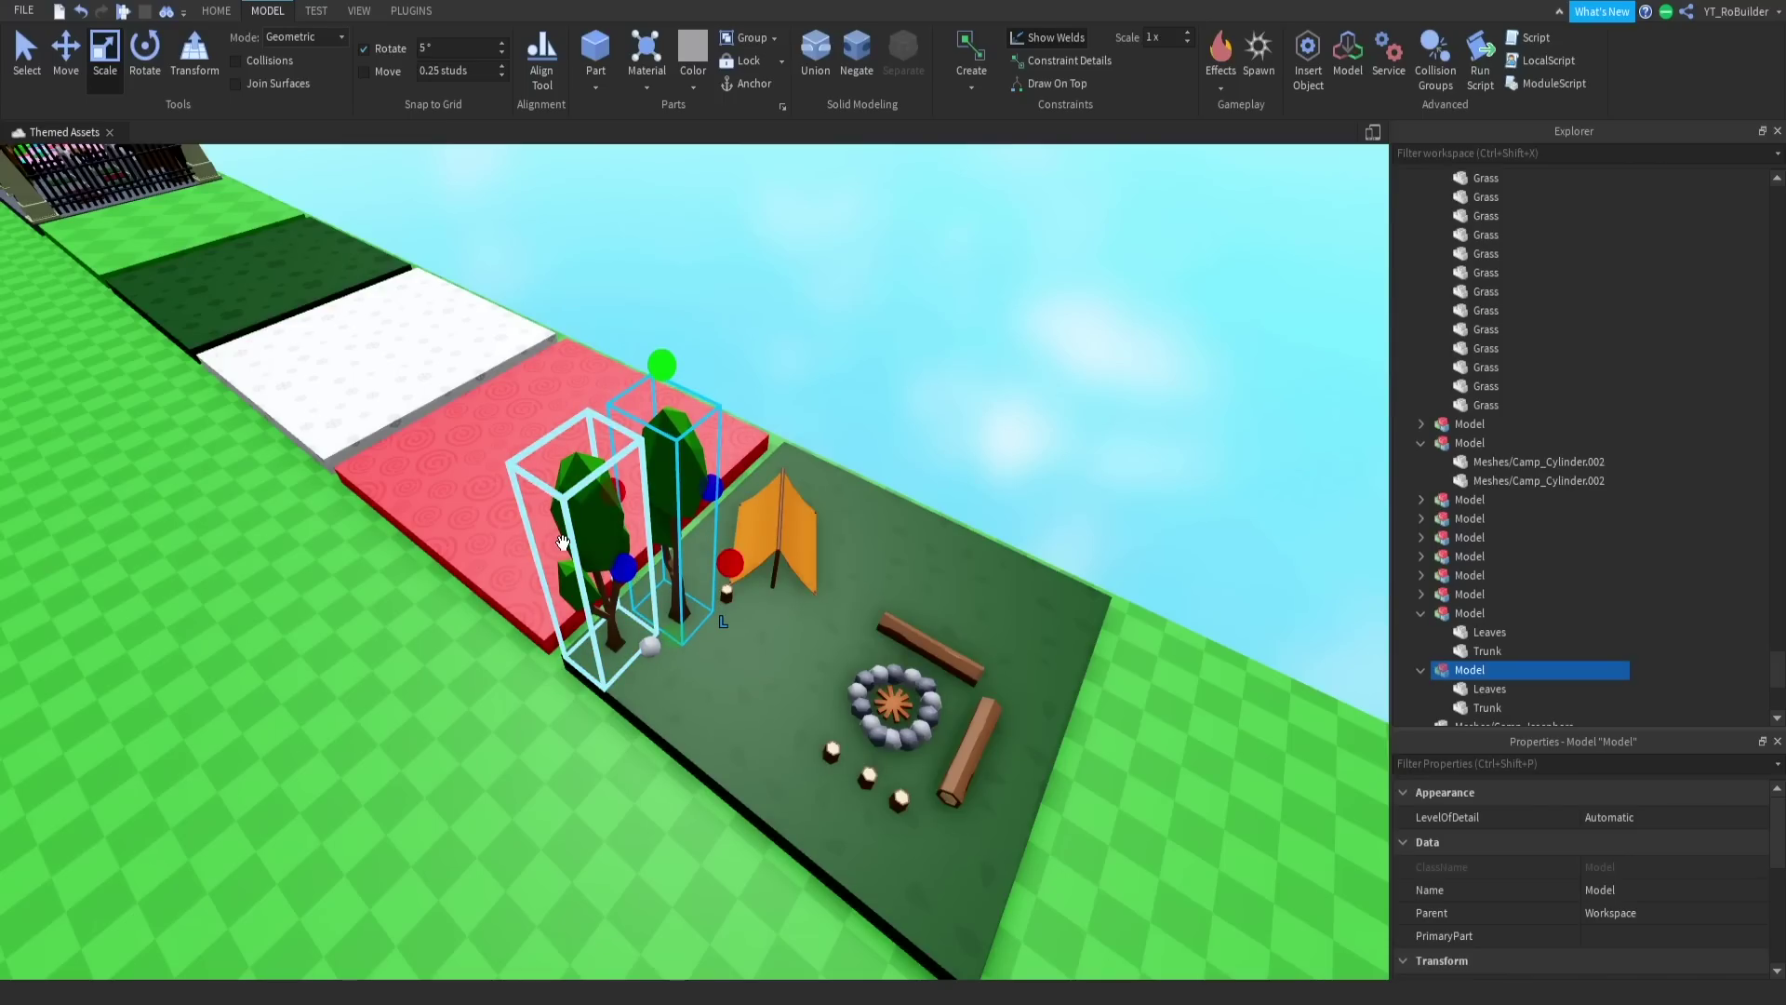
Step: Open the Brushtool plugin and clear the tree selection
click(411, 12)
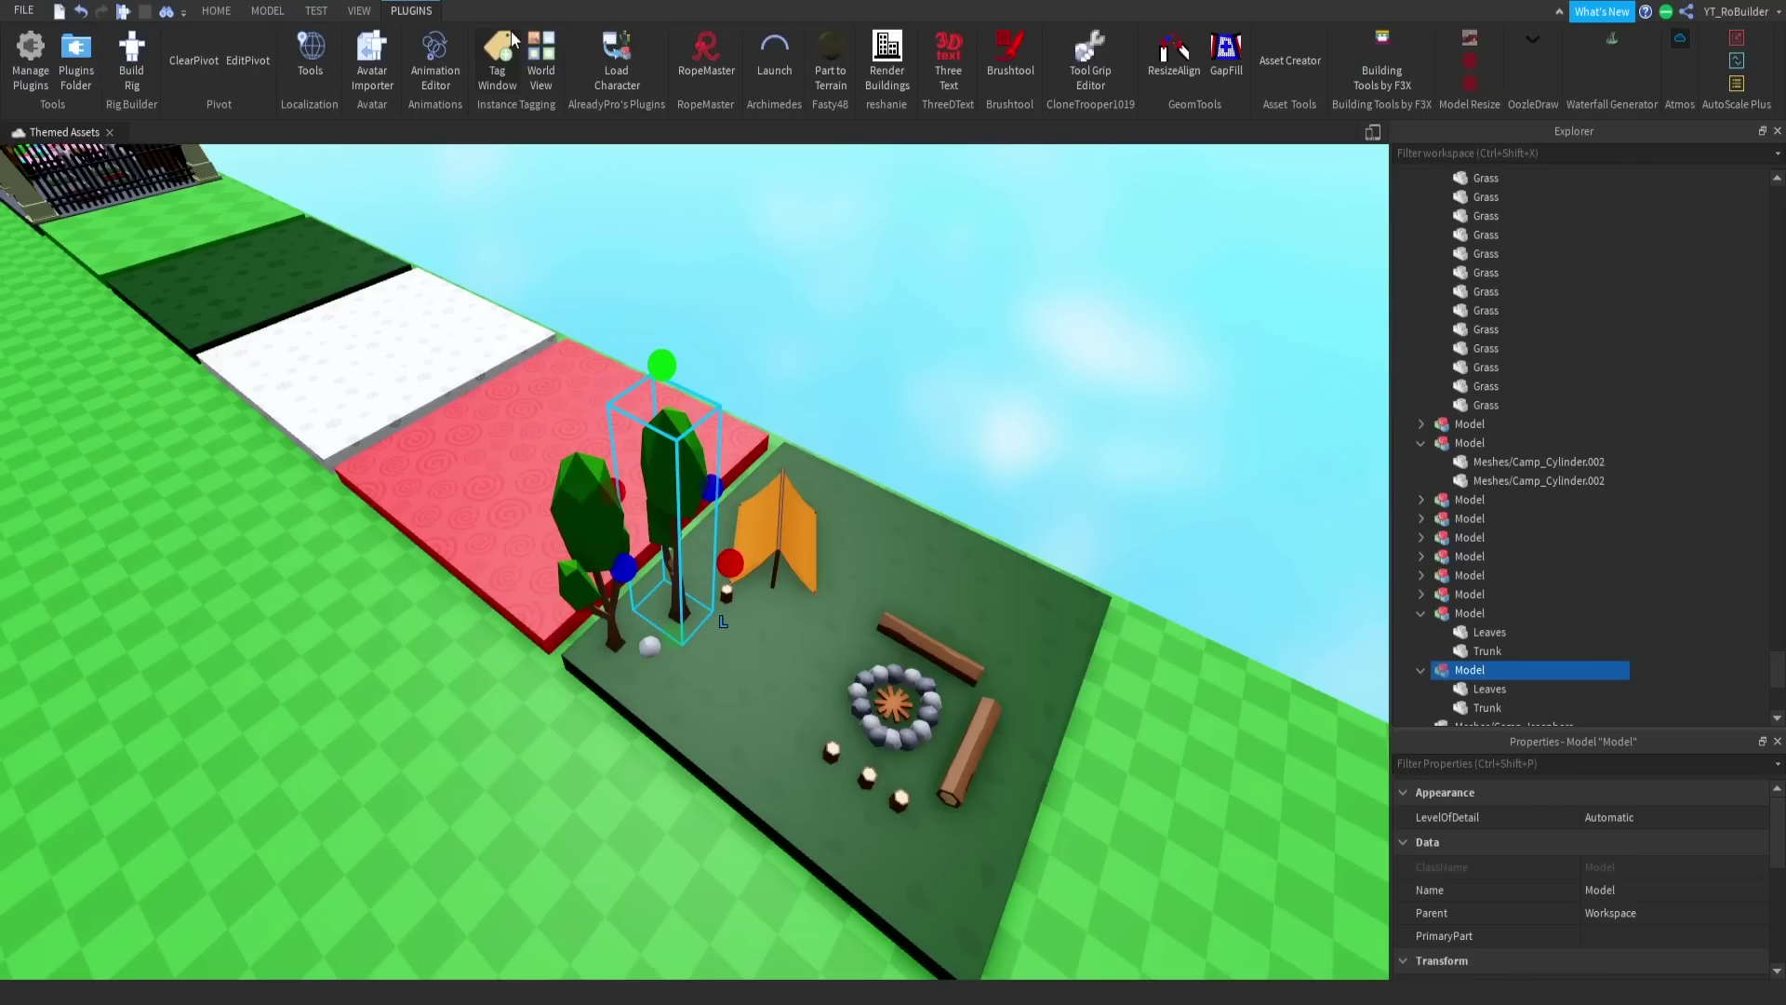
click(1009, 51)
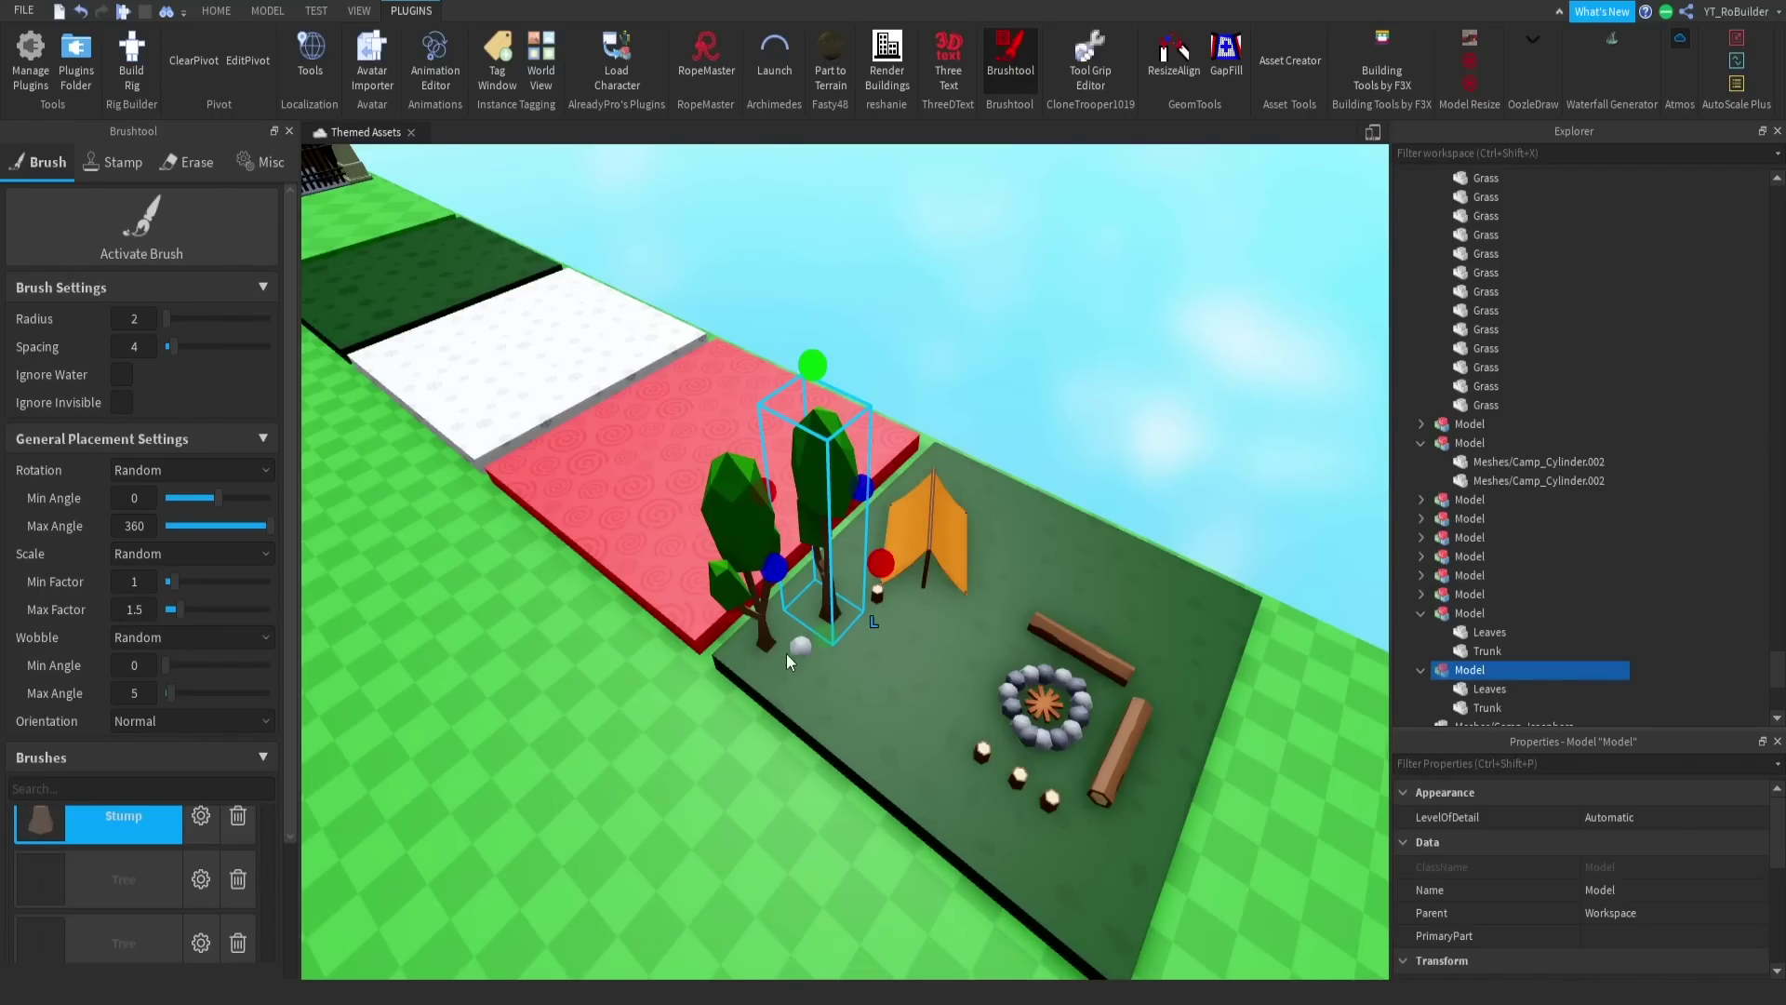
click(774, 695)
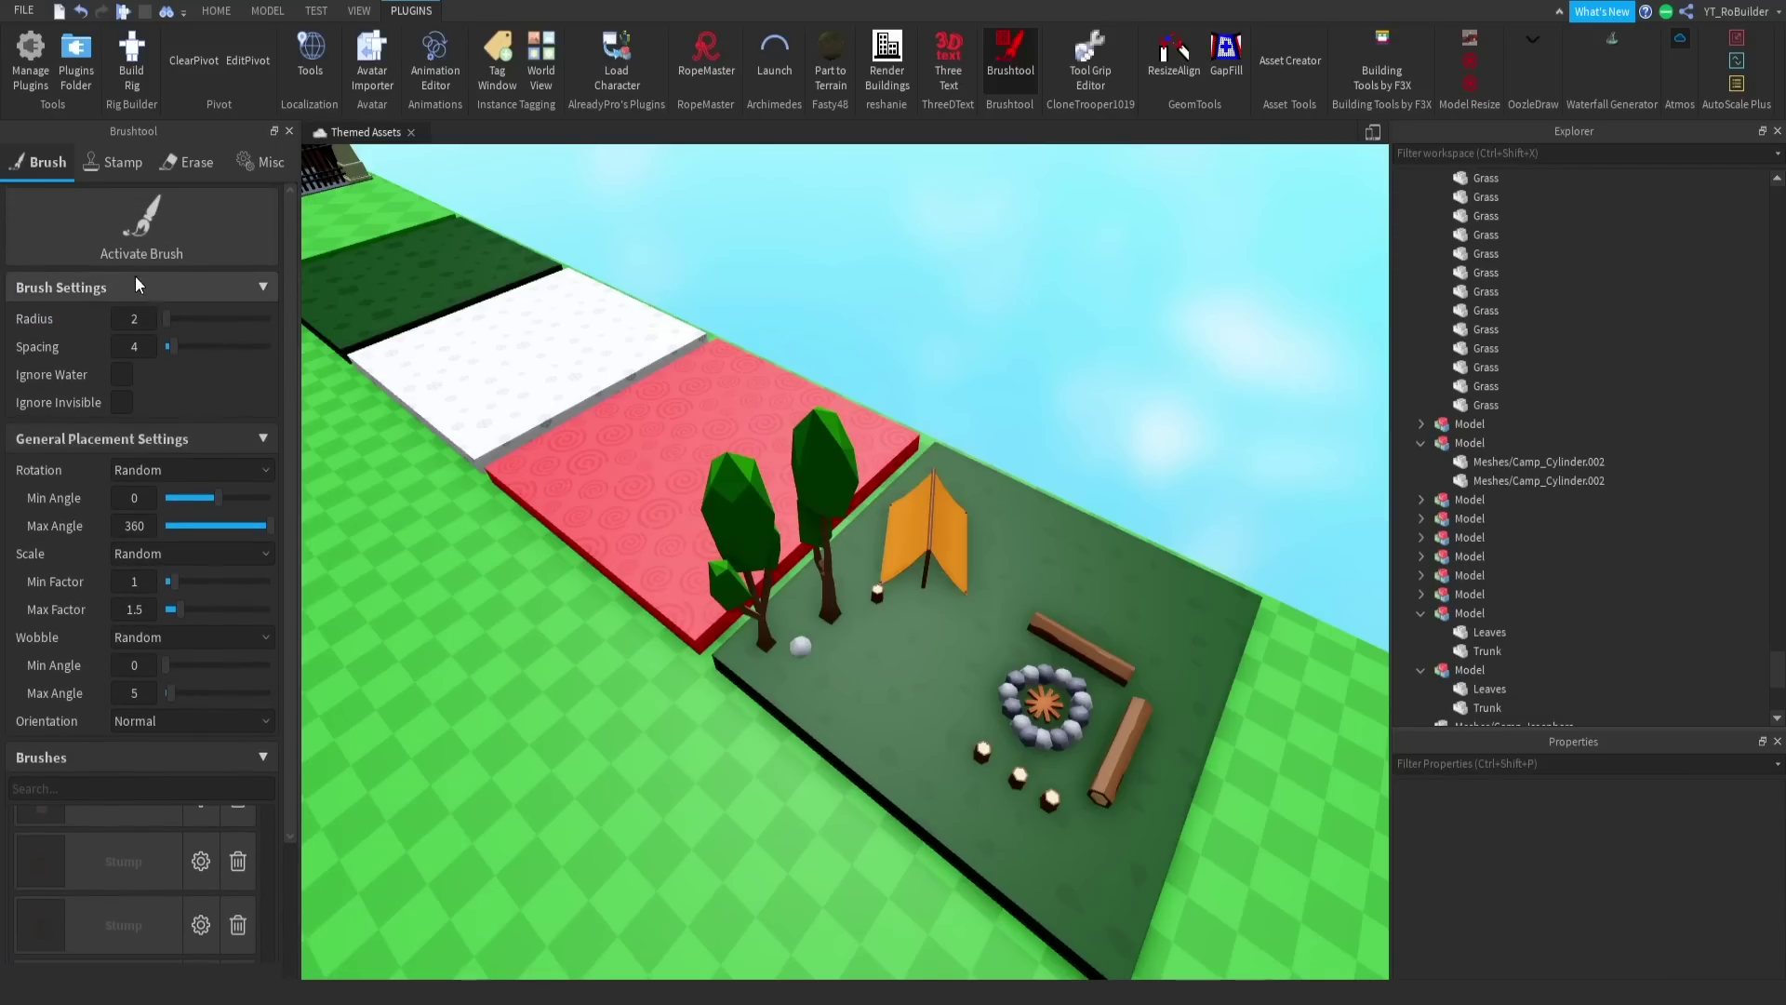
Step: Try to paint a dense trail of boulders in front of the tent with brush radius 2 and spacing 1
click(147, 230)
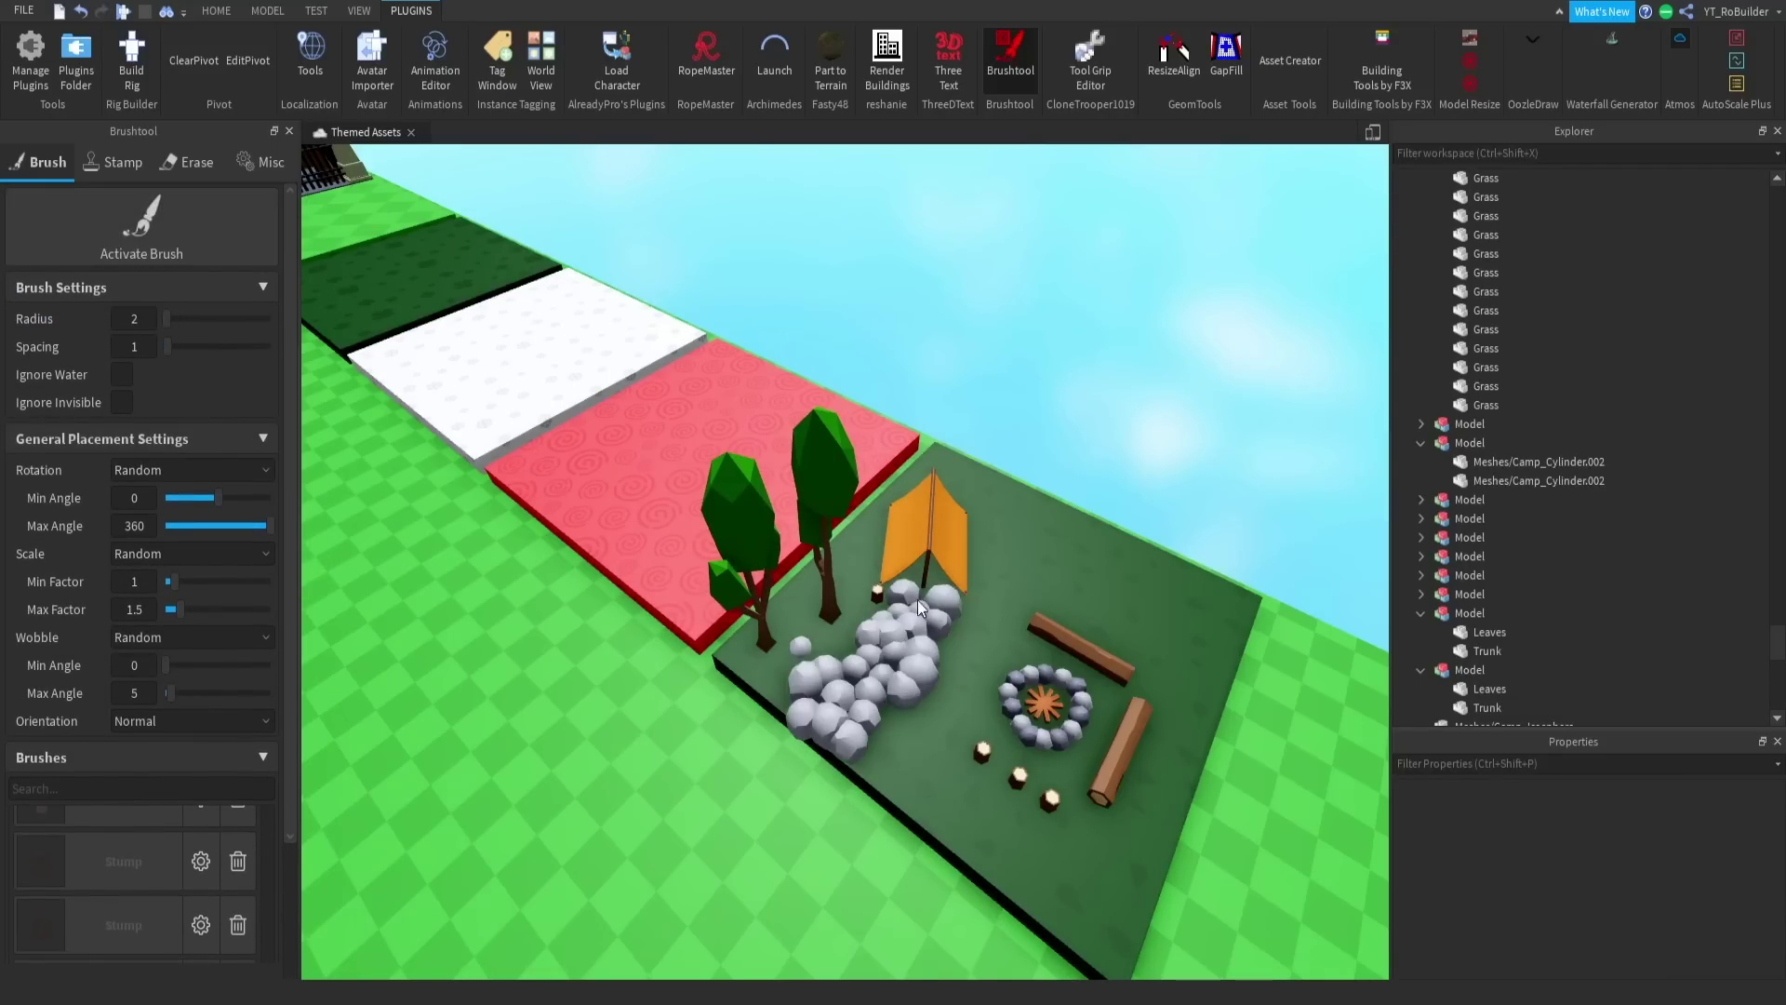
scroll(917, 600, up, 5)
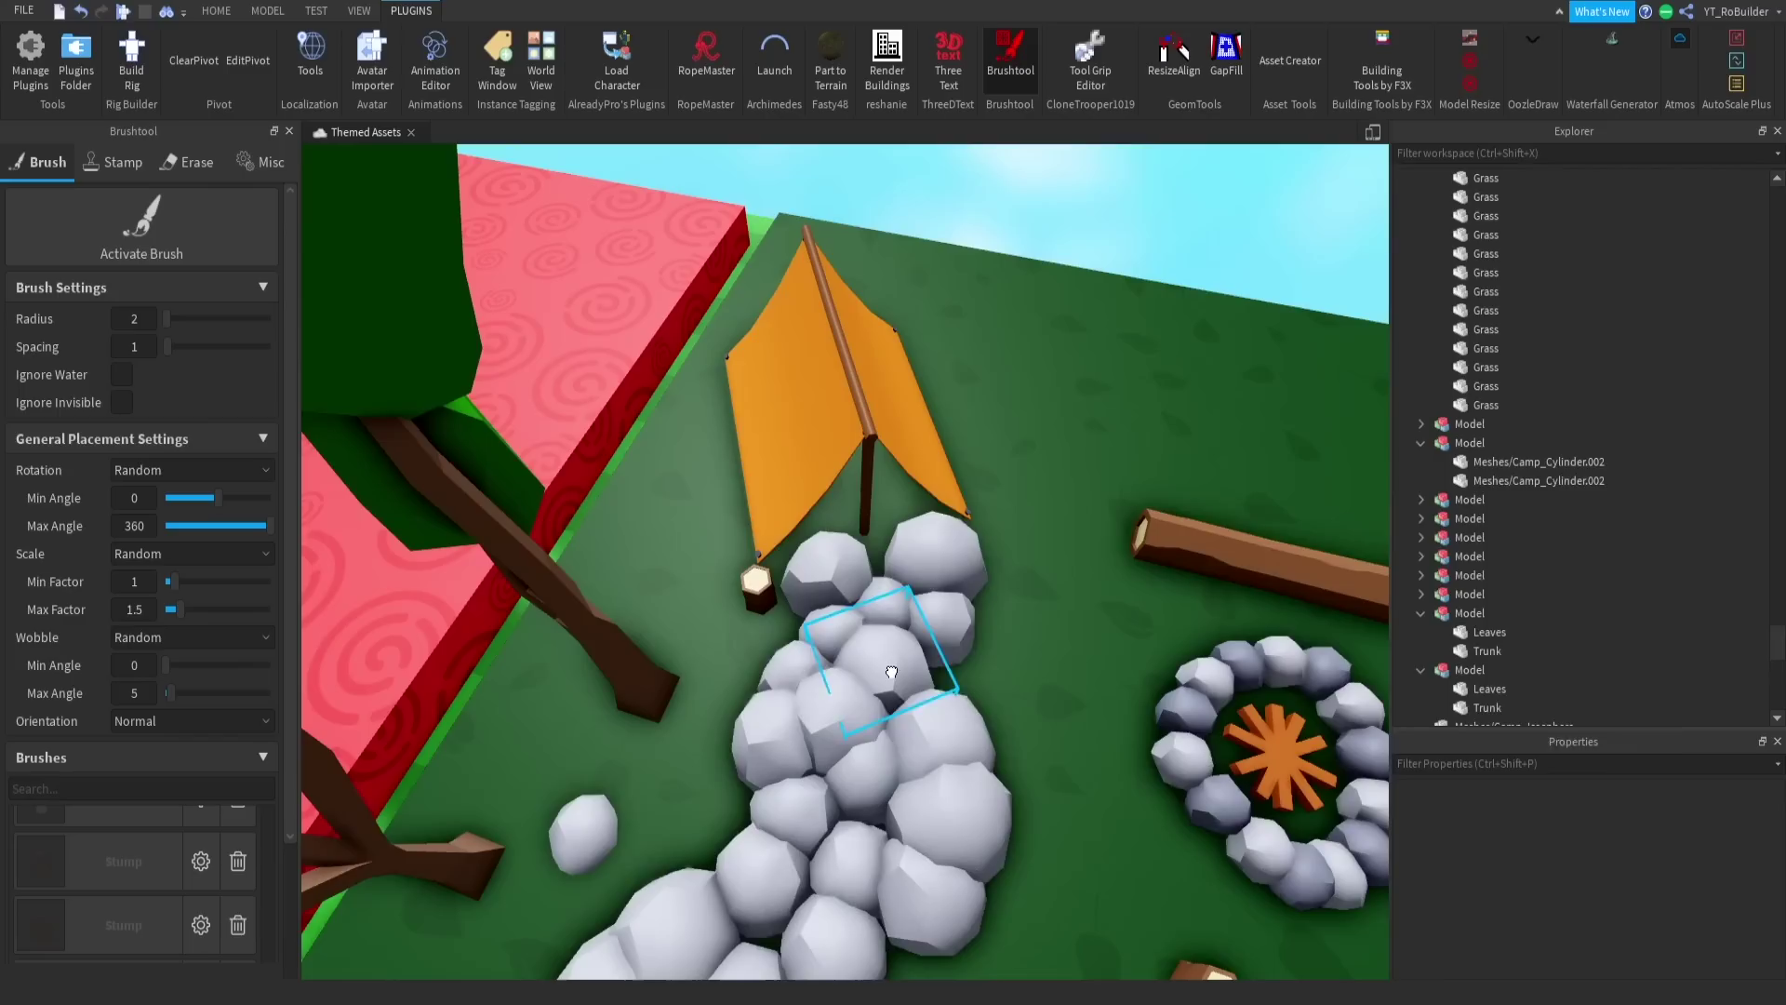
Step: Select the painted boulders in front of the tent and delete them, keeping the original boulder beside the trees
click(891, 672)
right_drag(891, 672, 778, 684)
ctrl+click(774, 679)
ctrl+click(724, 765)
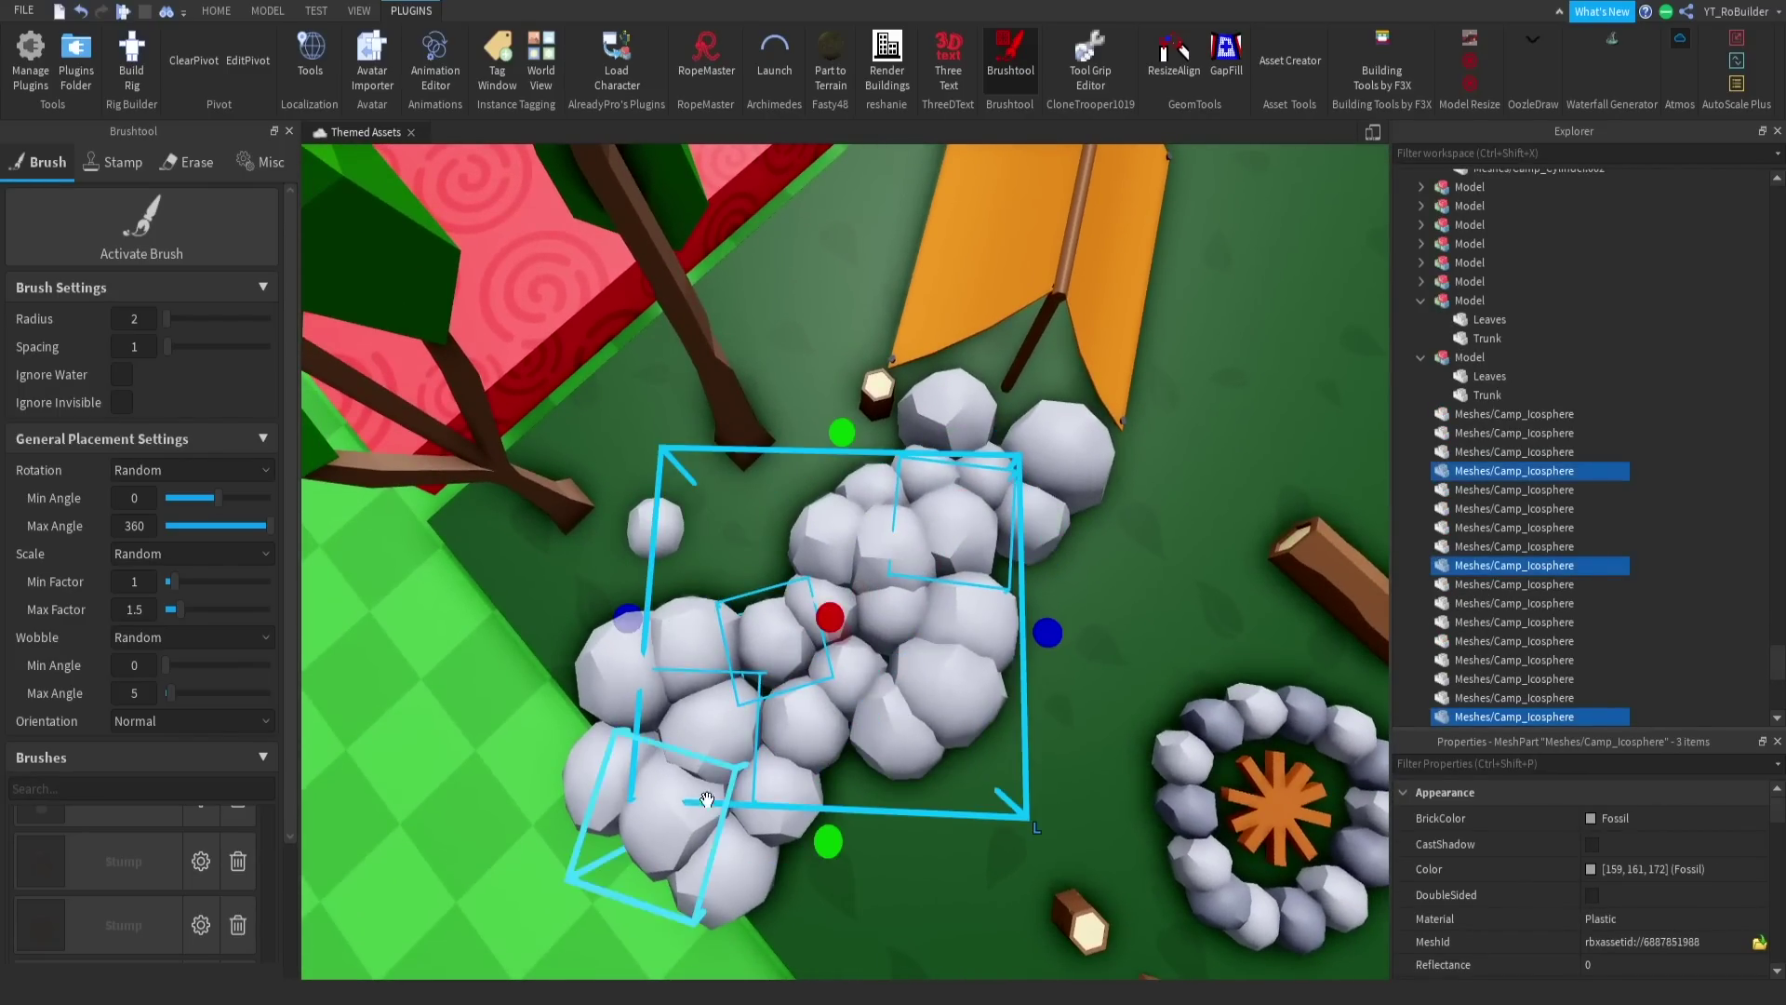
ctrl+click(620, 796)
ctrl+click(715, 884)
ctrl+click(876, 740)
ctrl+click(884, 616)
ctrl+click(817, 561)
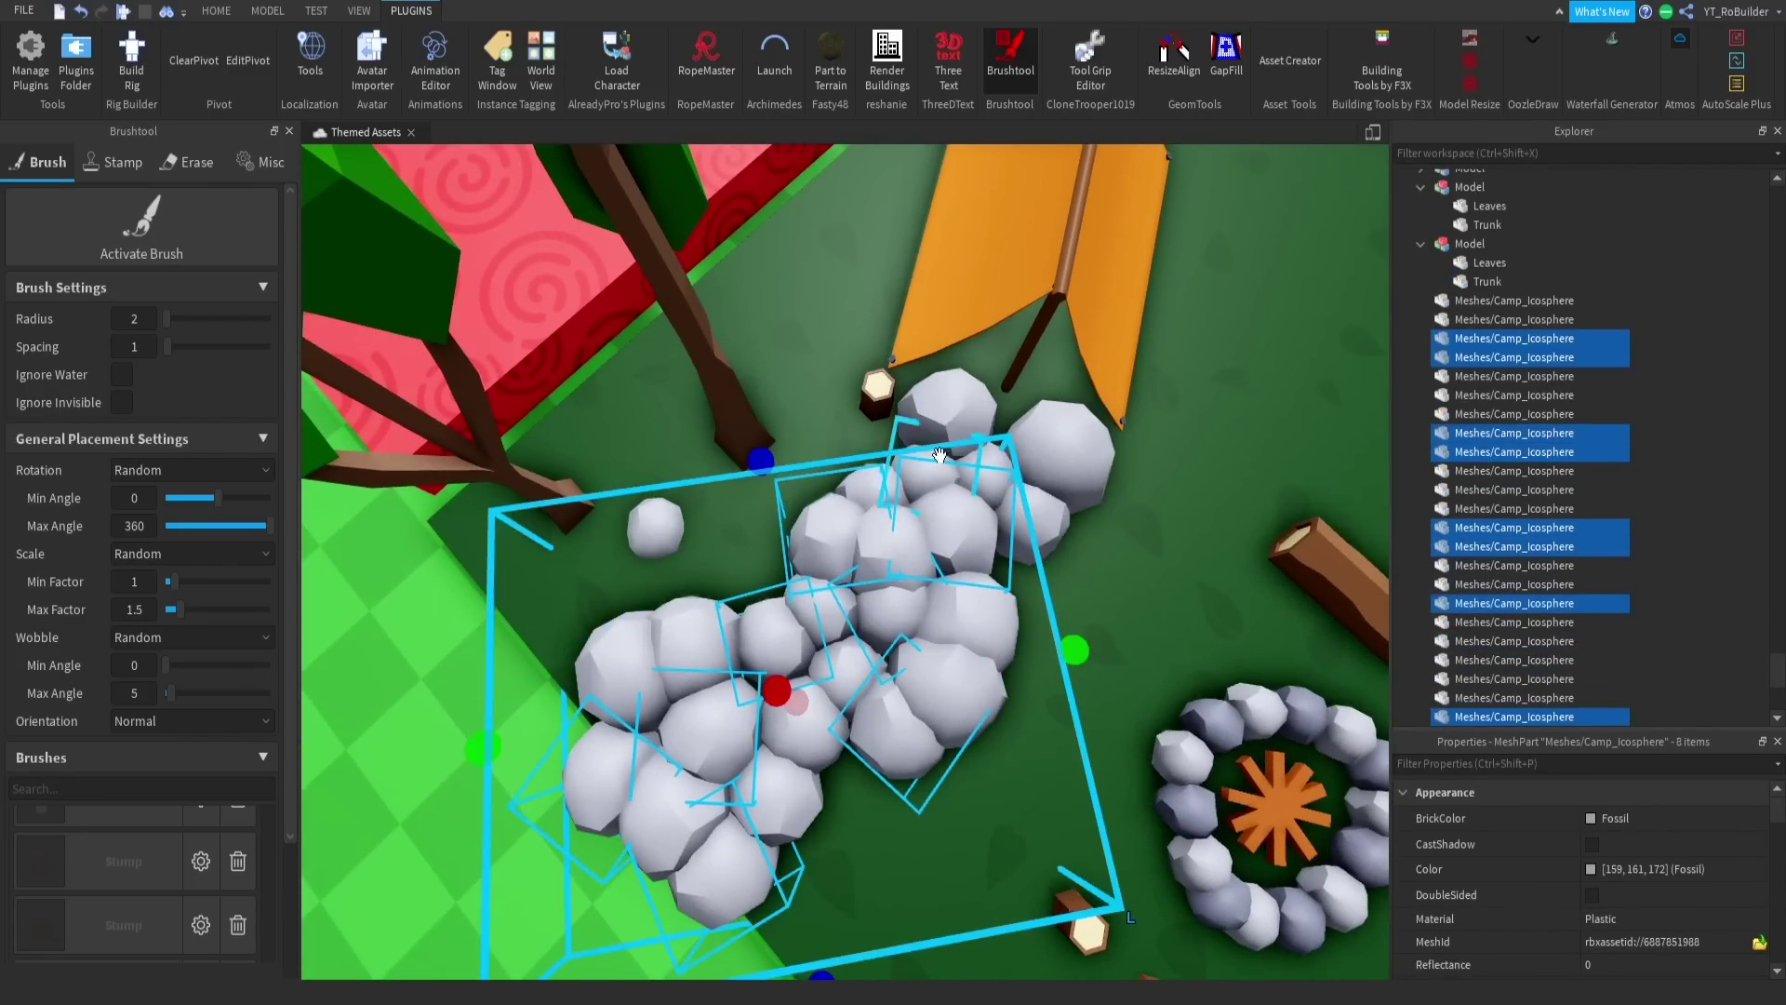
ctrl+click(947, 425)
ctrl+click(1084, 457)
ctrl+click(1043, 515)
key(Delete)
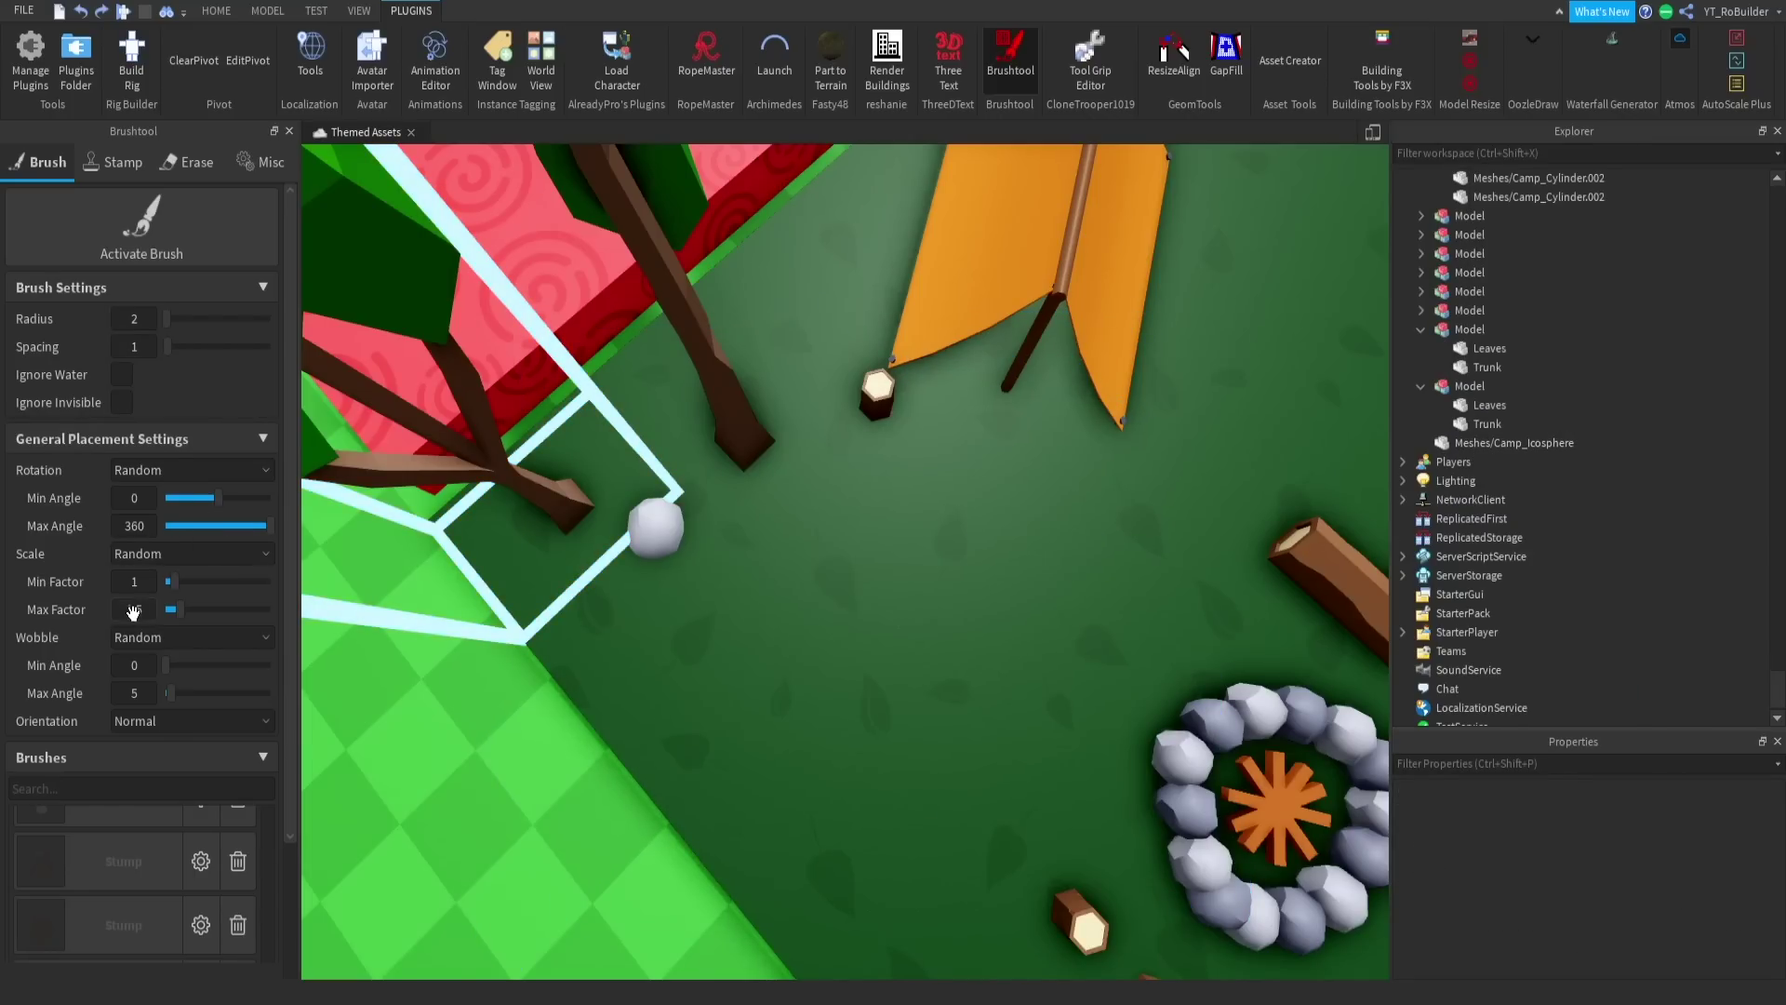
Step: Set both brush scale factors to 0.9 and spacing to 1.3, and paint a boulder trail from the plate's edge to the tent
drag(179, 612, 174, 611)
click(657, 519)
click(157, 238)
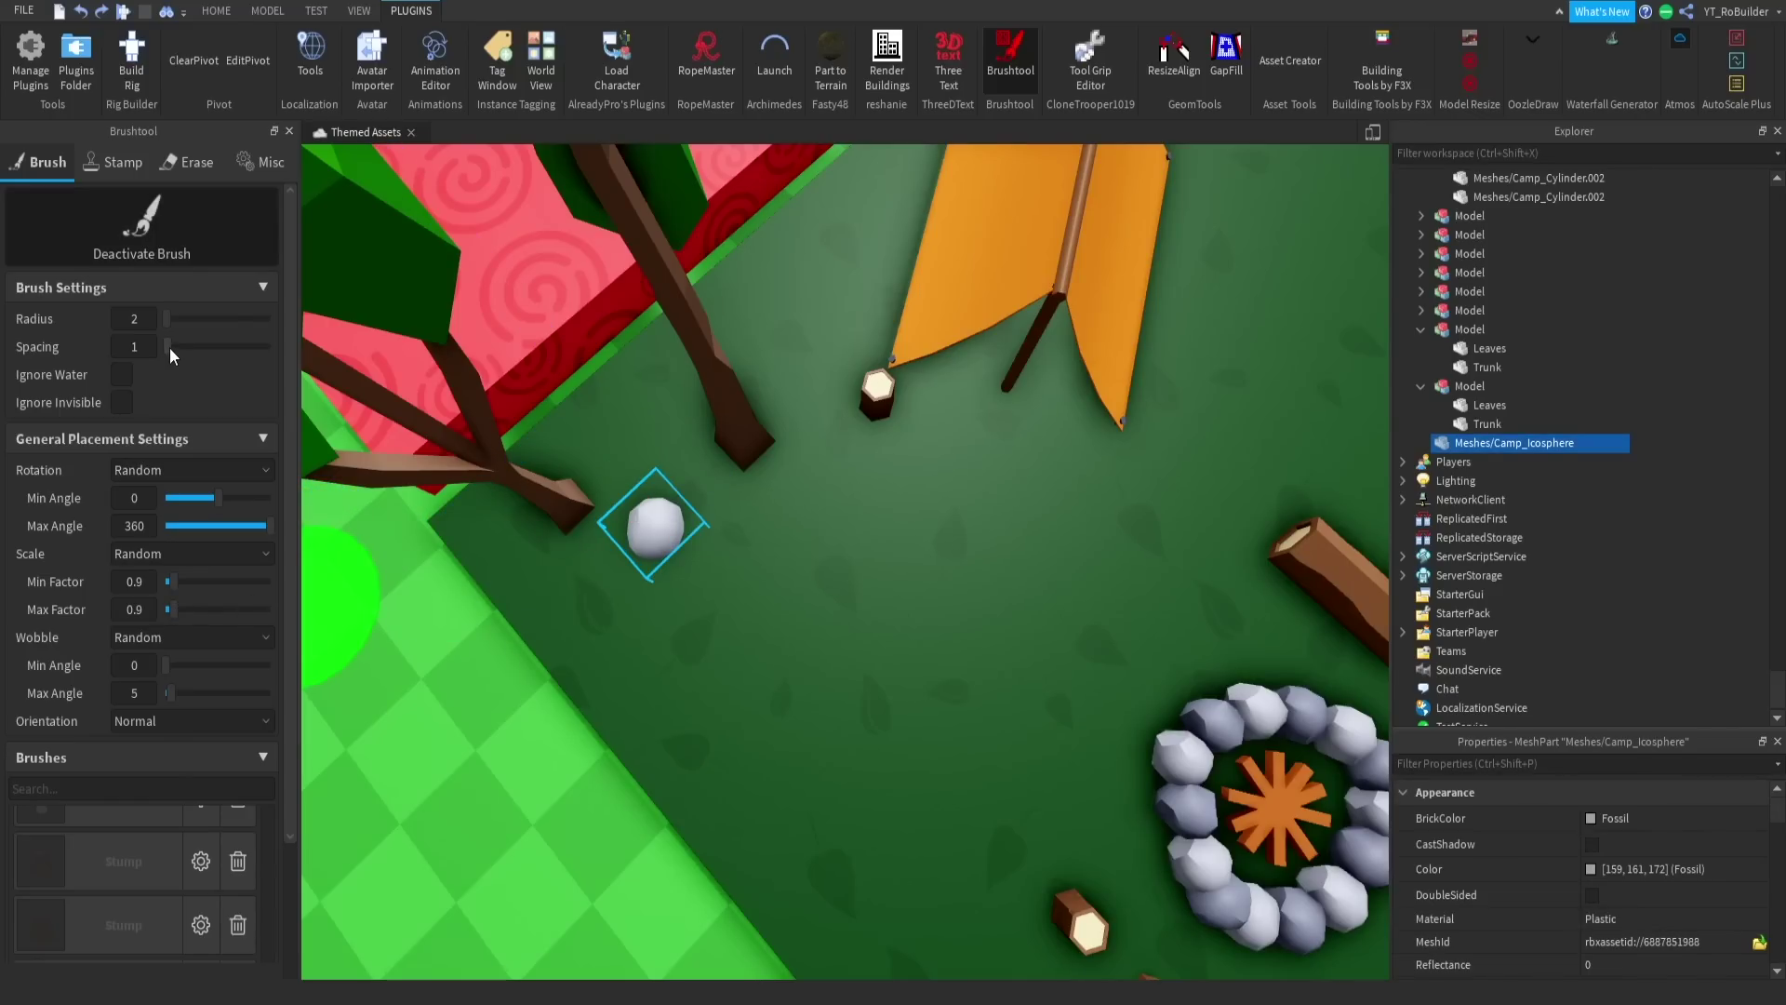
click(148, 345)
text(2)
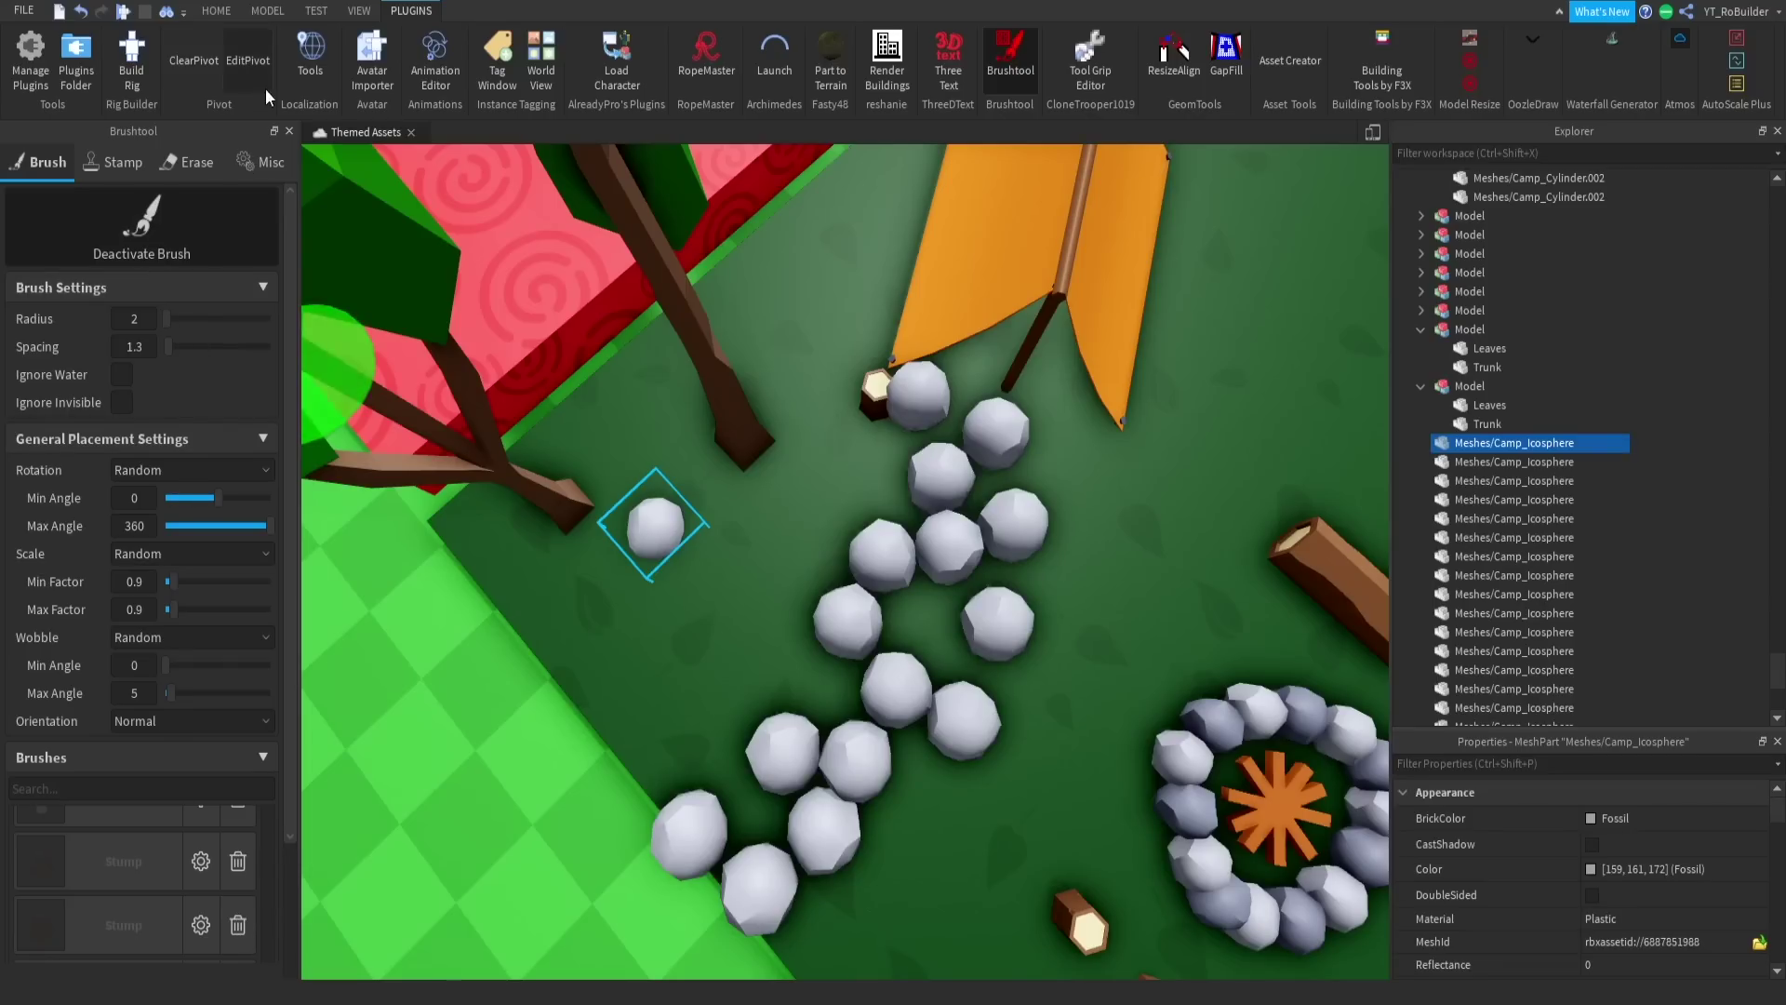
Step: Deactivate the brush and select a single boulder in the middle of the painted trail
click(223, 241)
click(960, 544)
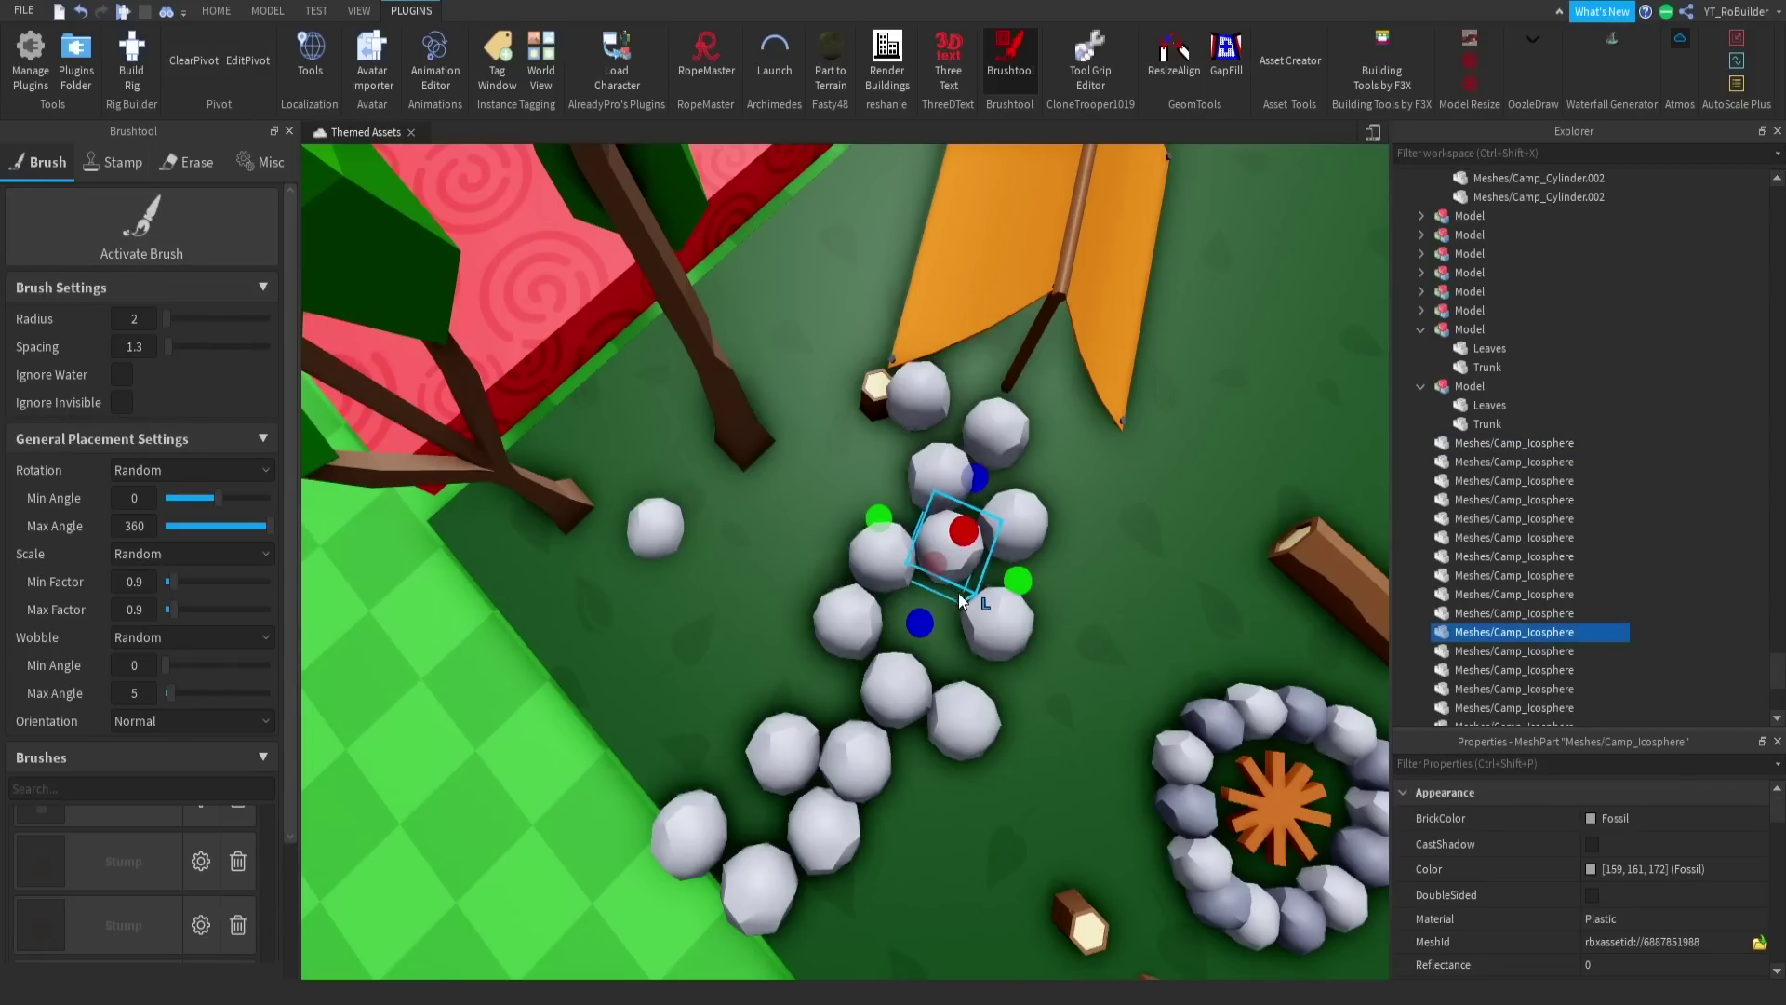
click(851, 558)
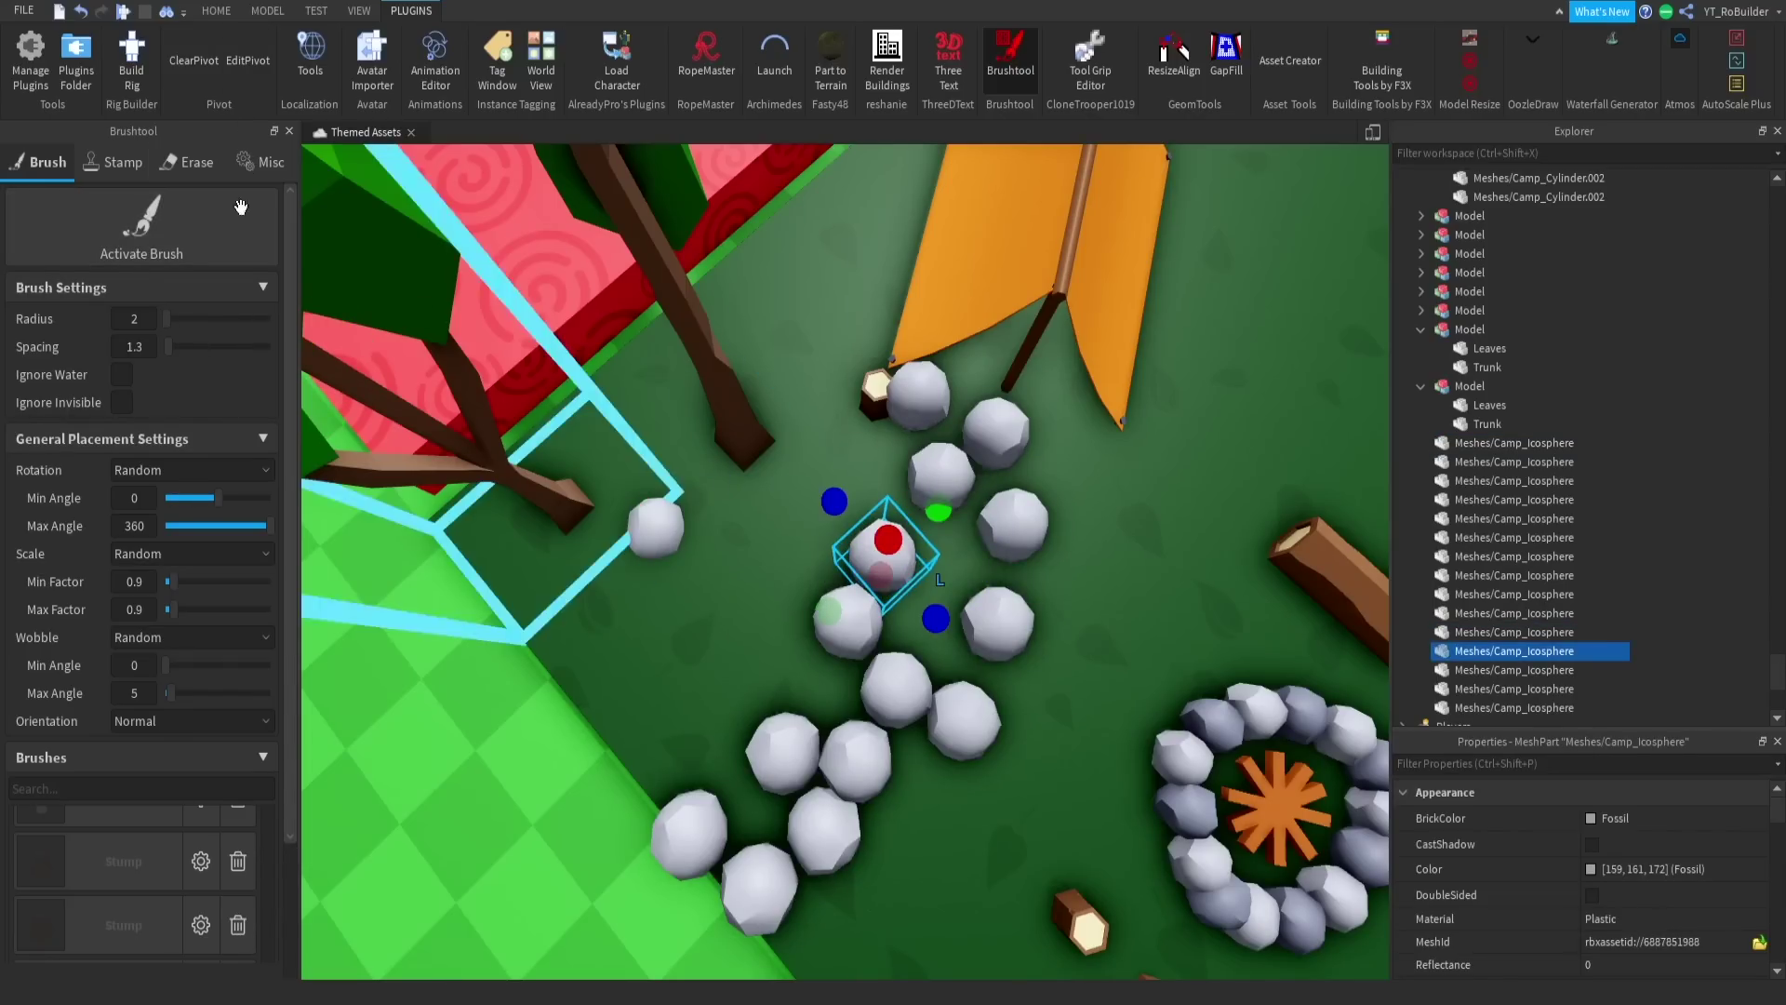
click(216, 10)
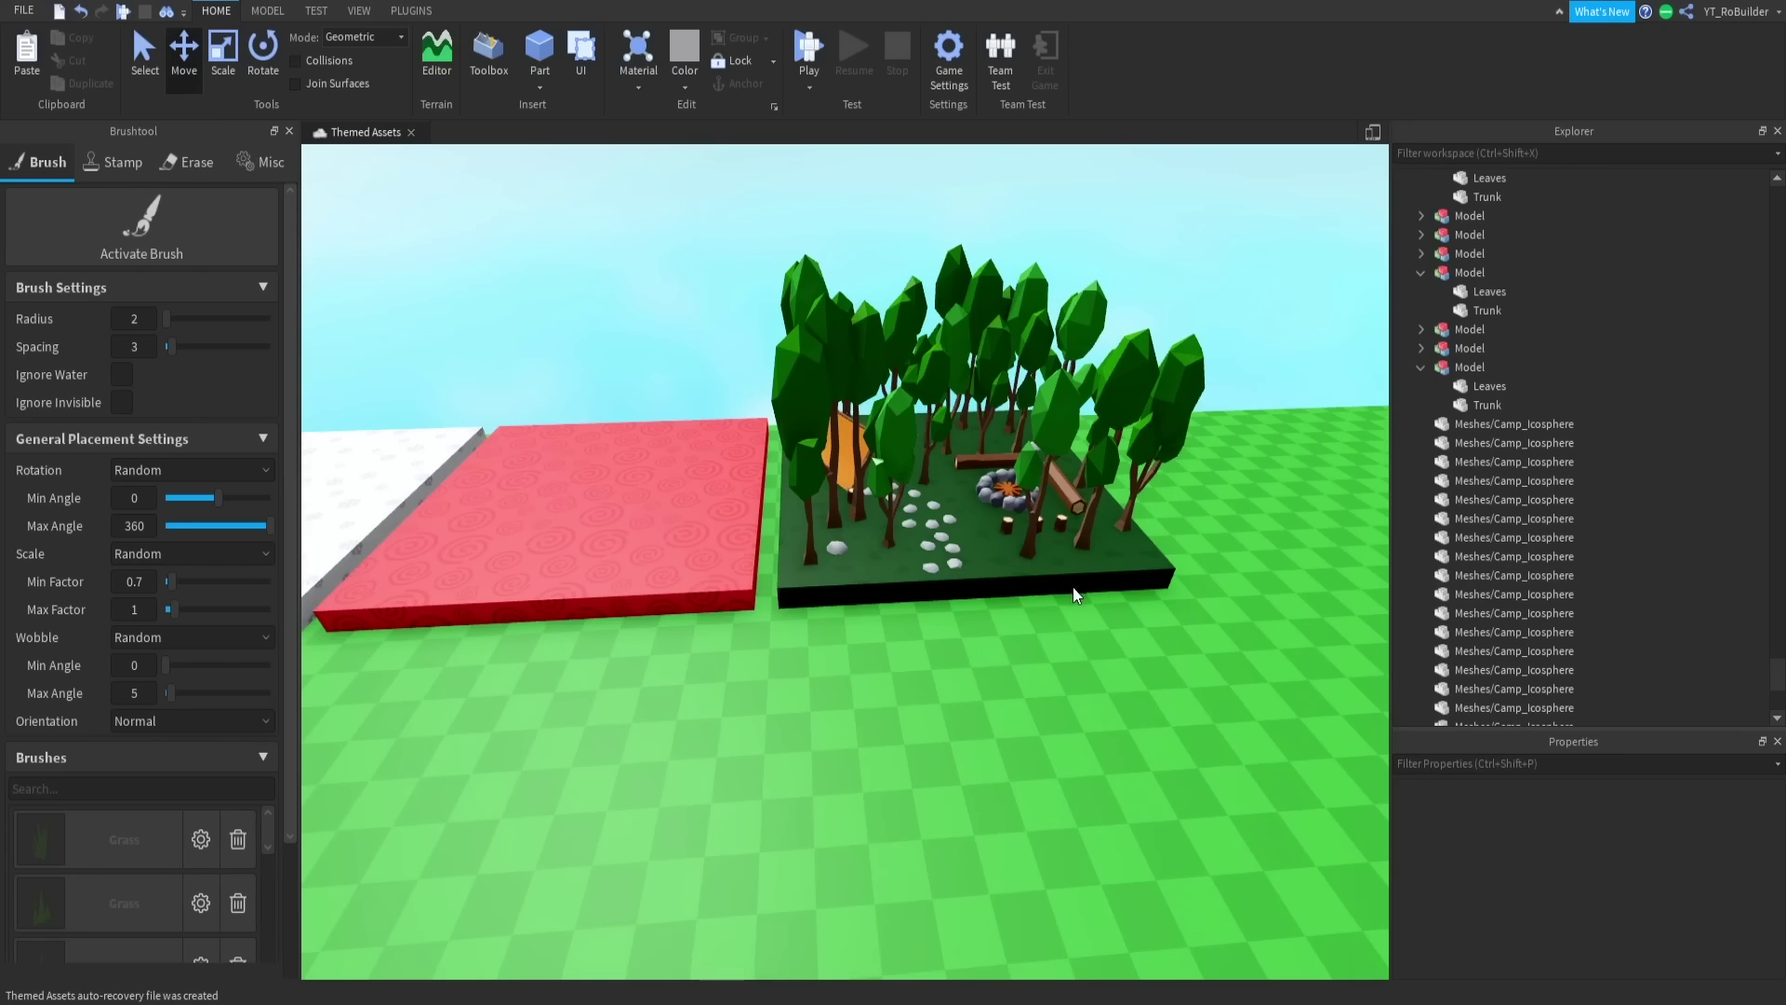
Step: Lower the campfire model slightly so its stone ring sinks into the ground, and clear the selection
scroll(1075, 595, up, 10)
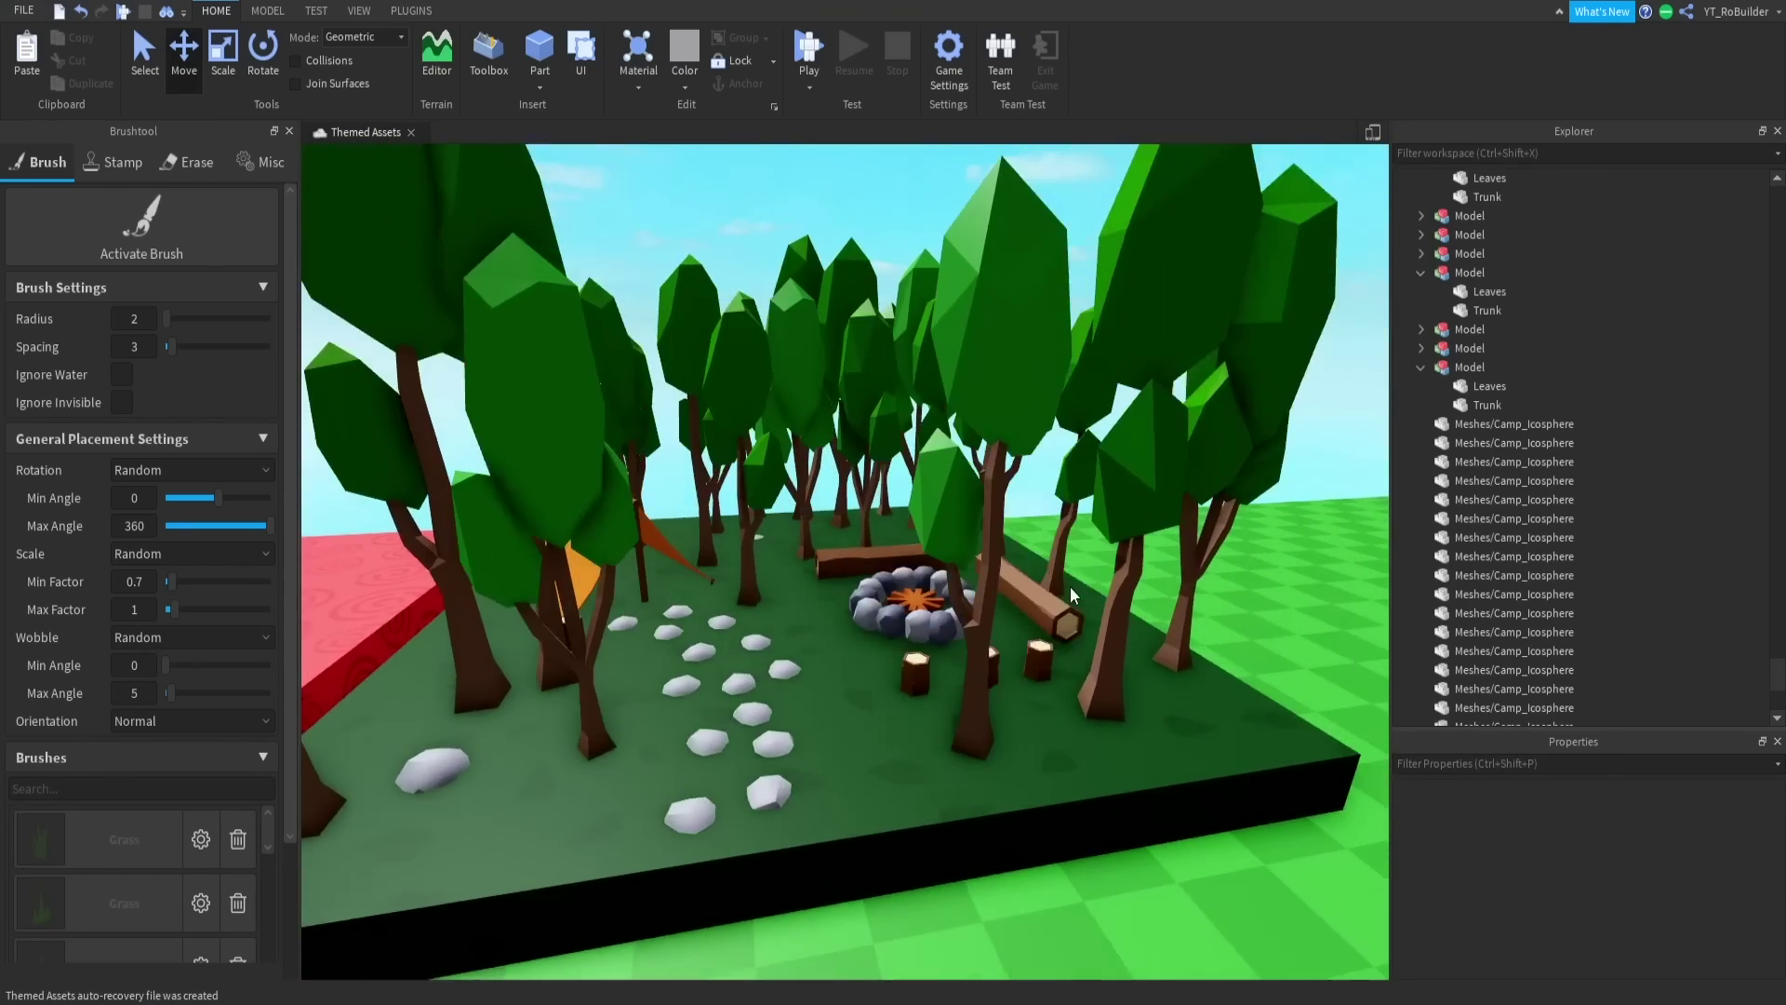
scroll(1072, 595, up, 5)
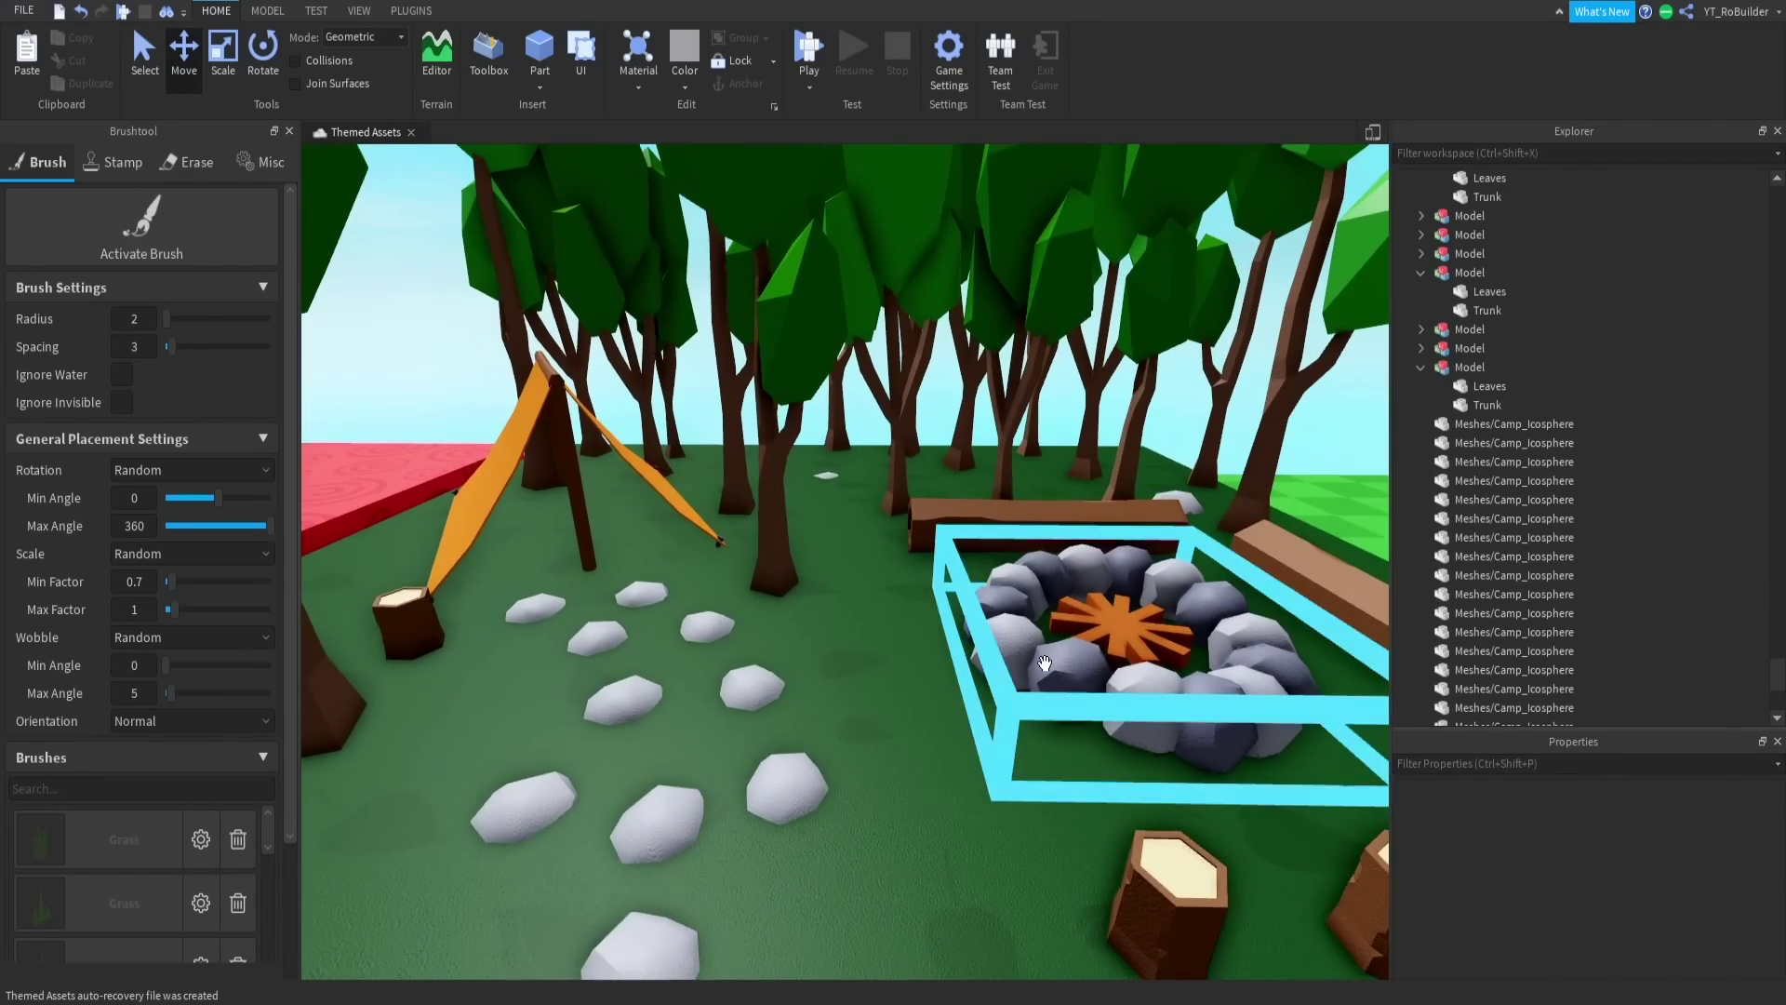
click(1138, 521)
drag(1139, 521, 1124, 574)
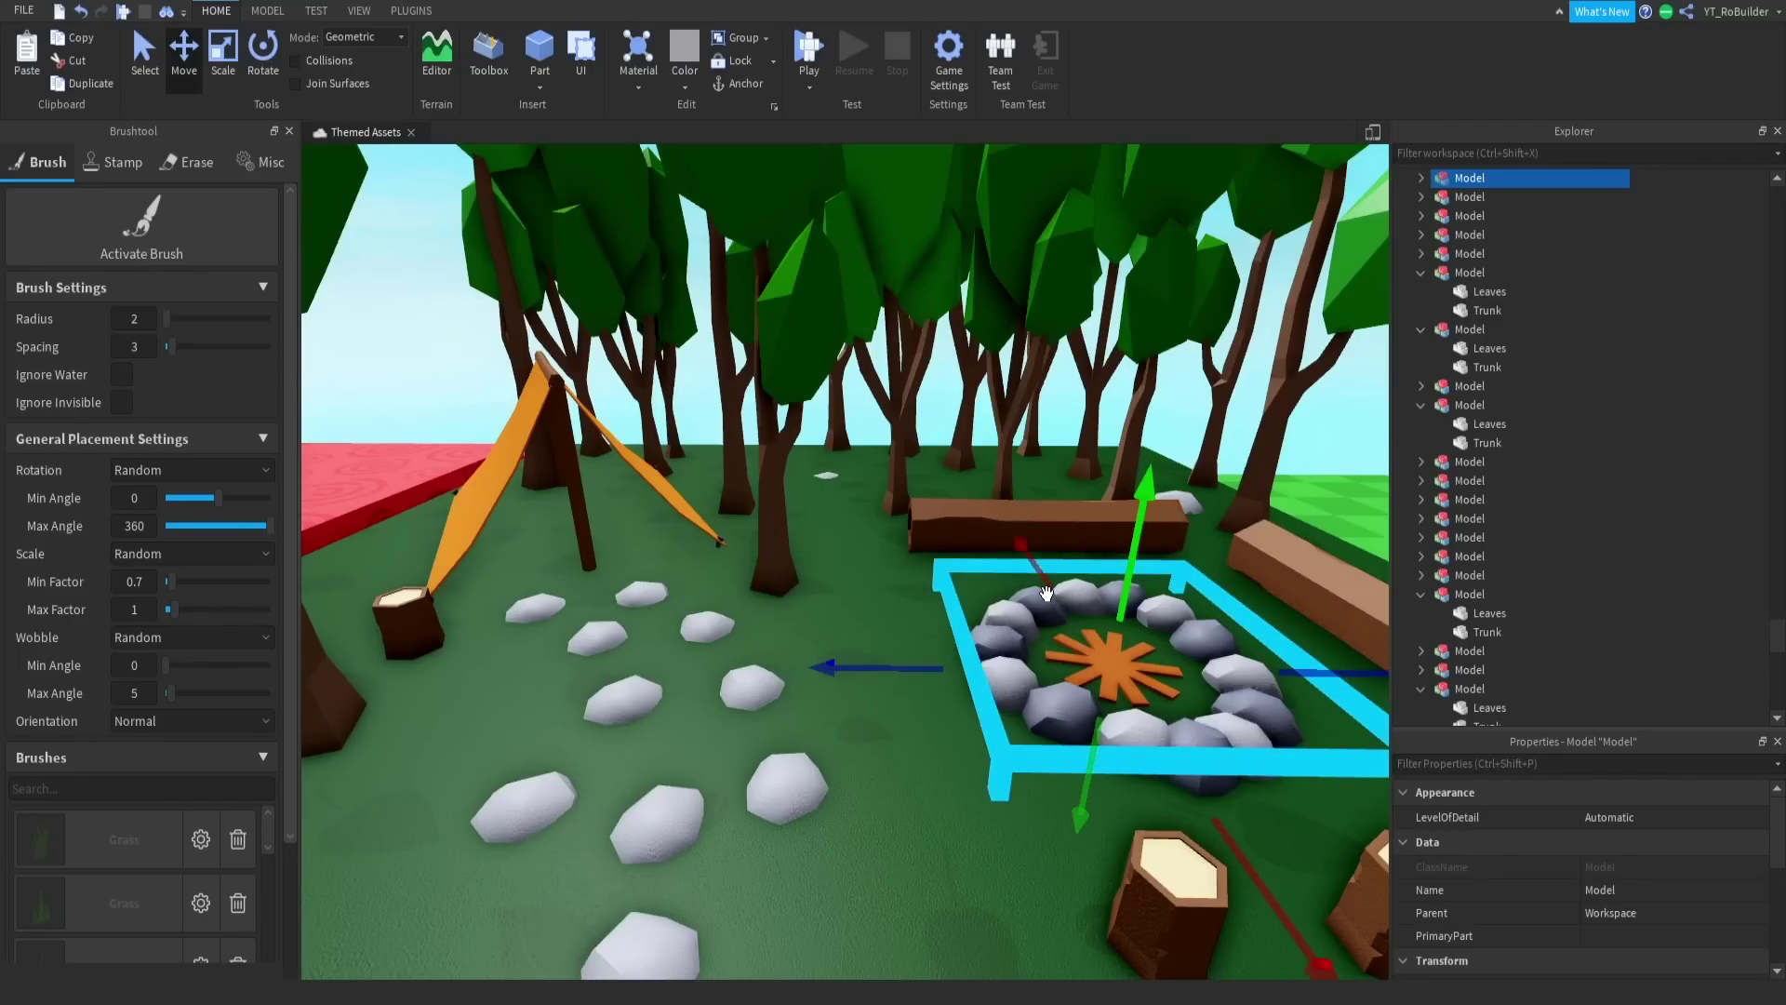
click(964, 521)
right_drag(968, 523, 975, 466)
ctrl+click(1050, 536)
scroll(1035, 462, down, 10)
click(1034, 462)
scroll(1035, 462, up, 6)
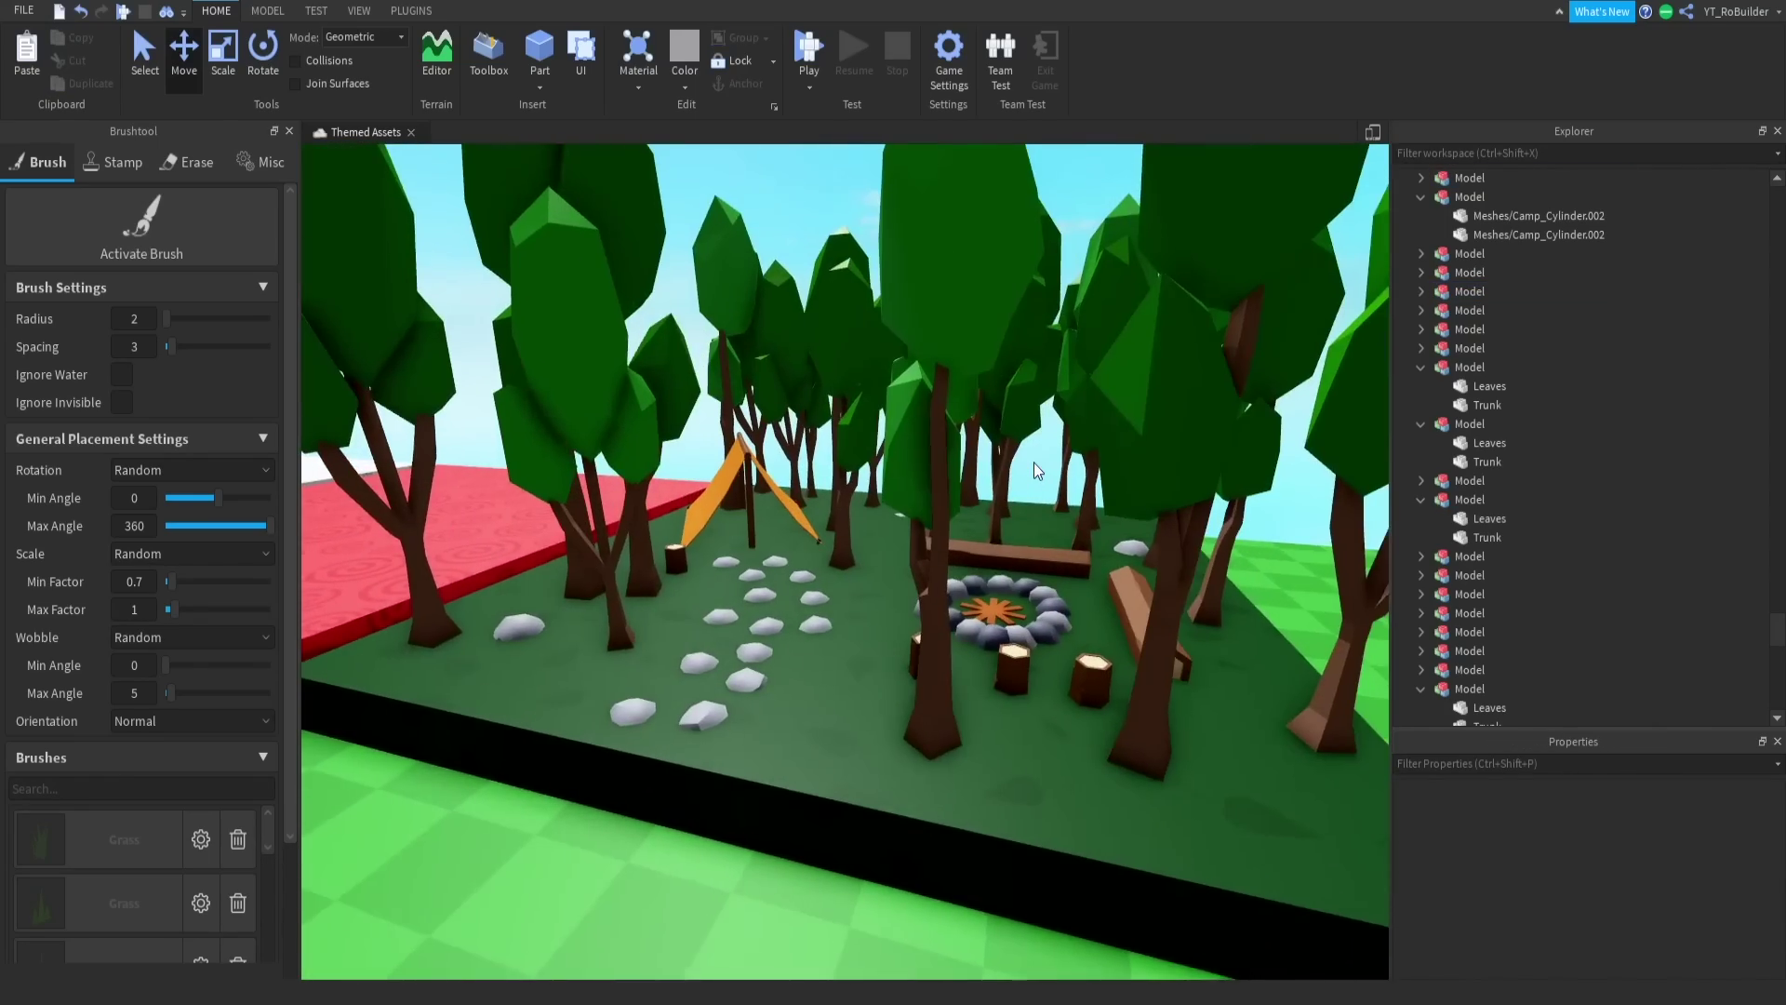
Step: Examine the camp site arrangement from several sides, both close to the boulder trail and campfire and from outside the plate
key(a)
key(a)
key(w)
key(w)
key(s)
scroll(975, 465, up, 3)
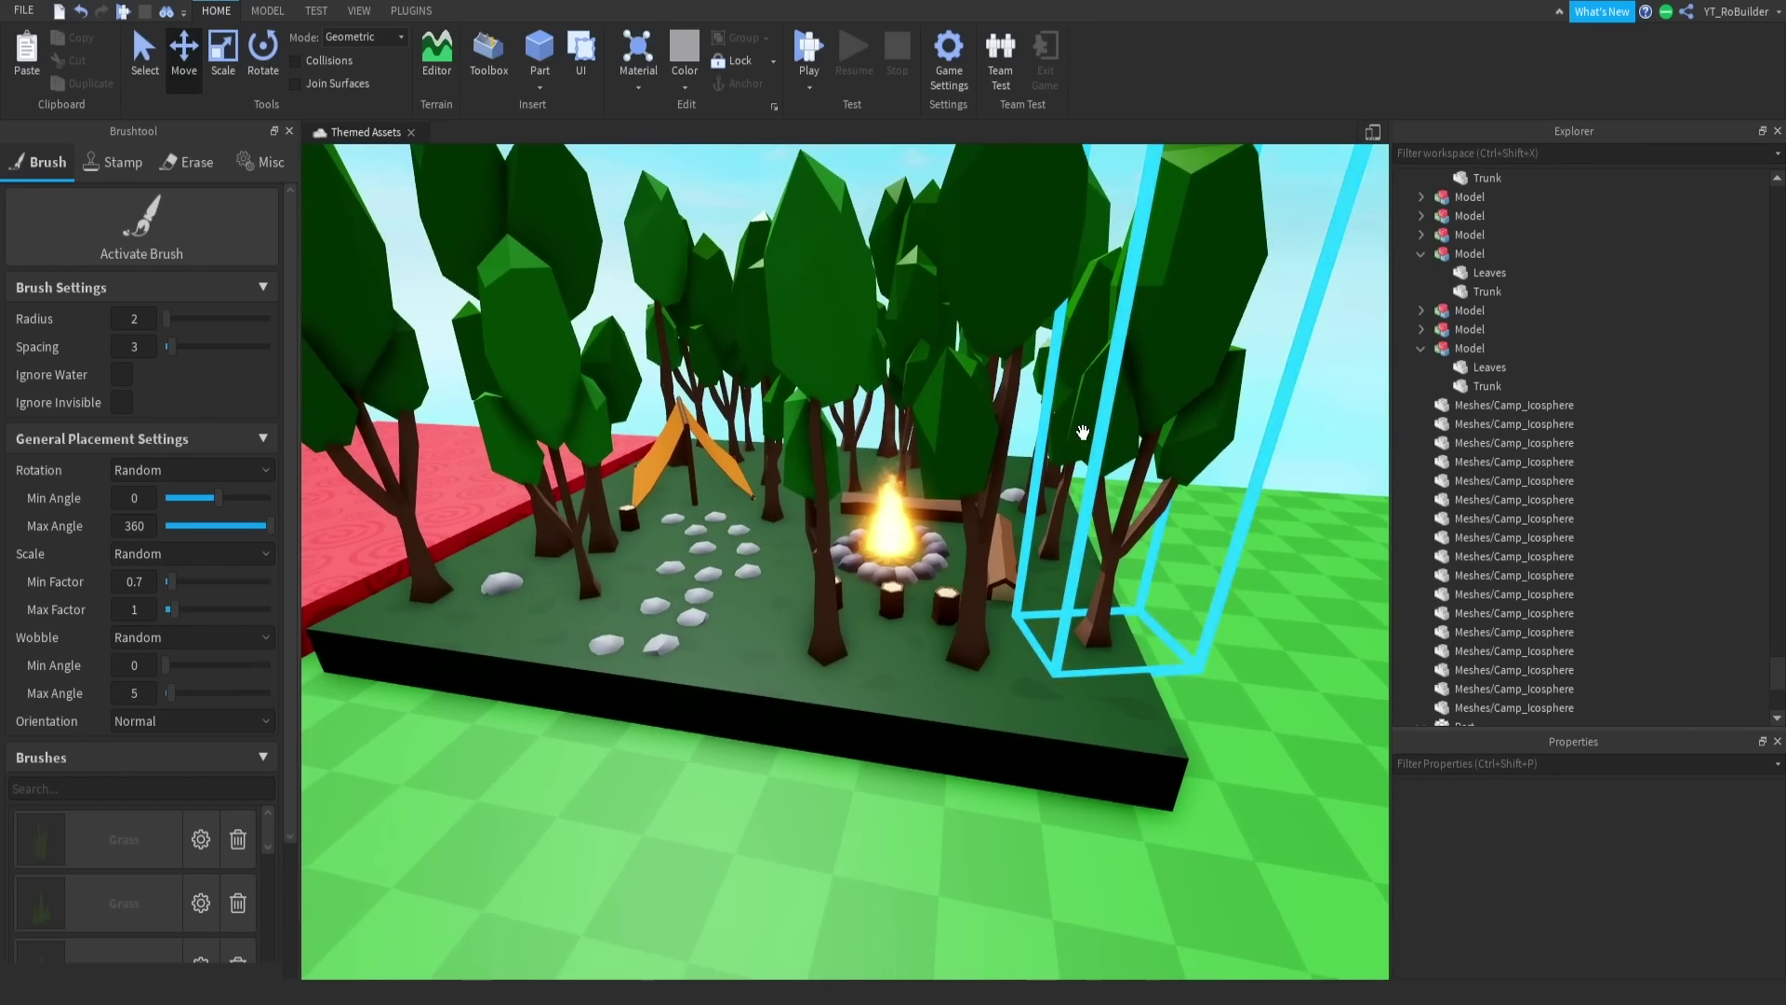
key(a)
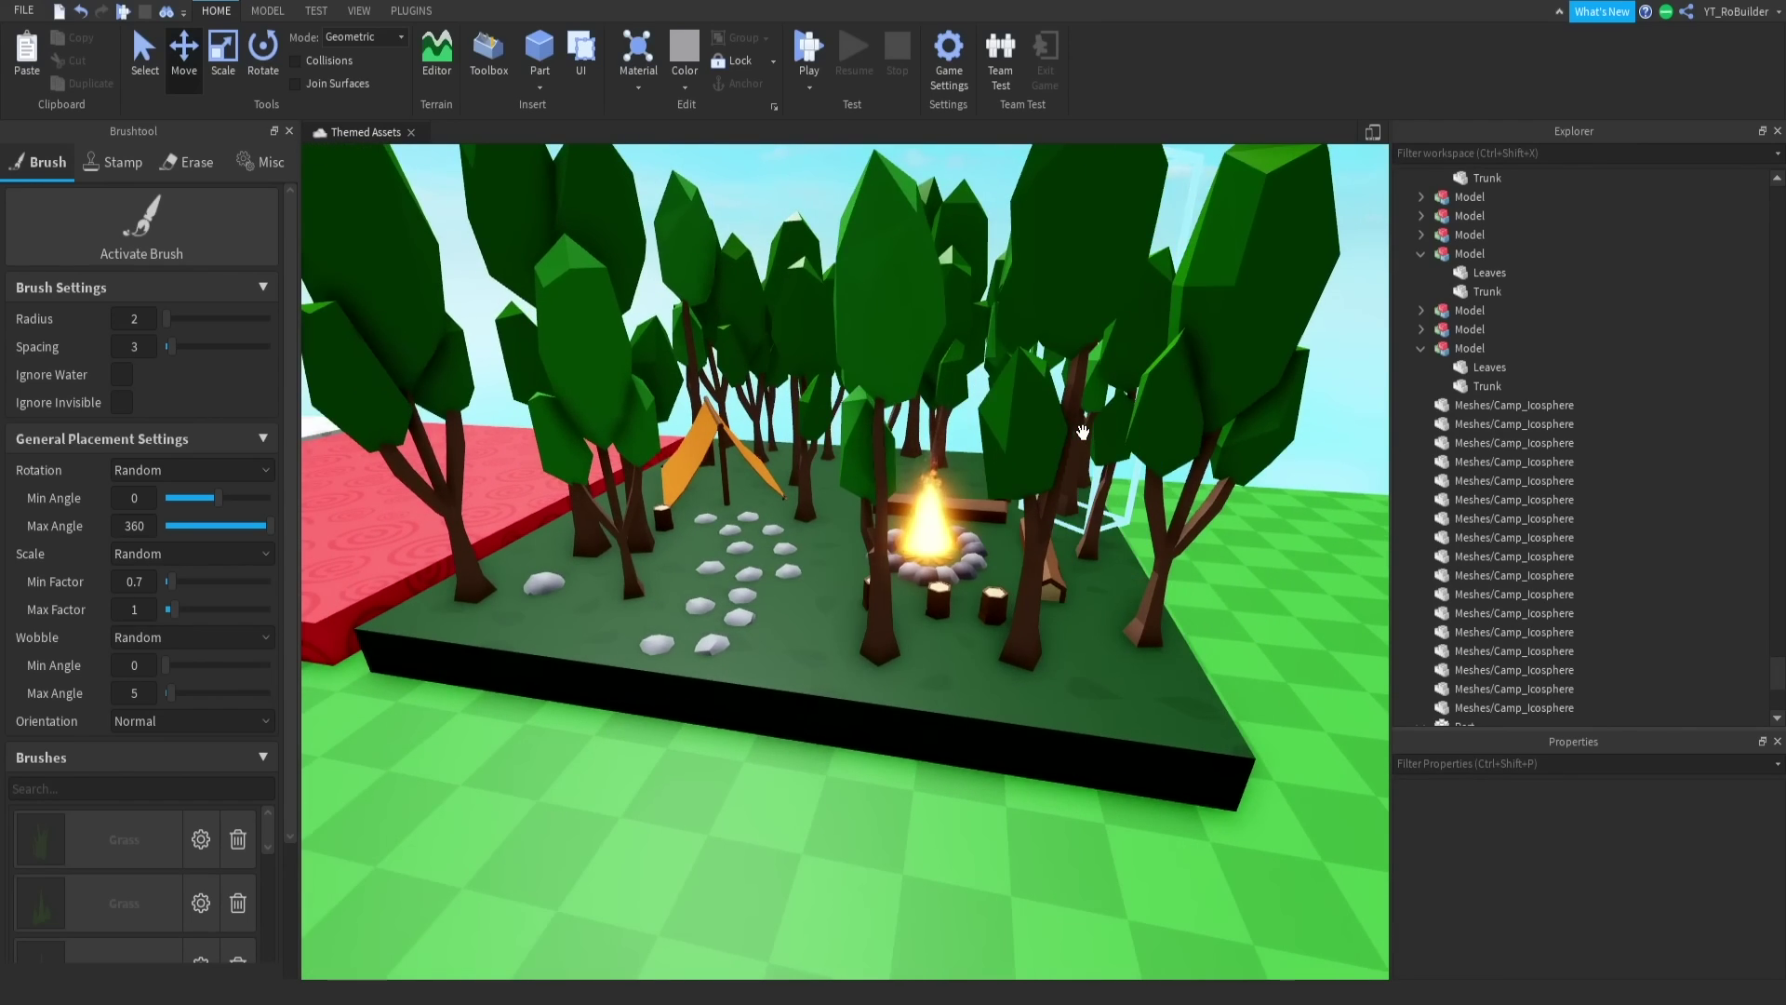
key(s)
right_drag(1076, 456, 1066, 467)
key(a)
key(w)
key(d)
key(w)
key(s)
key(a)
key(d)
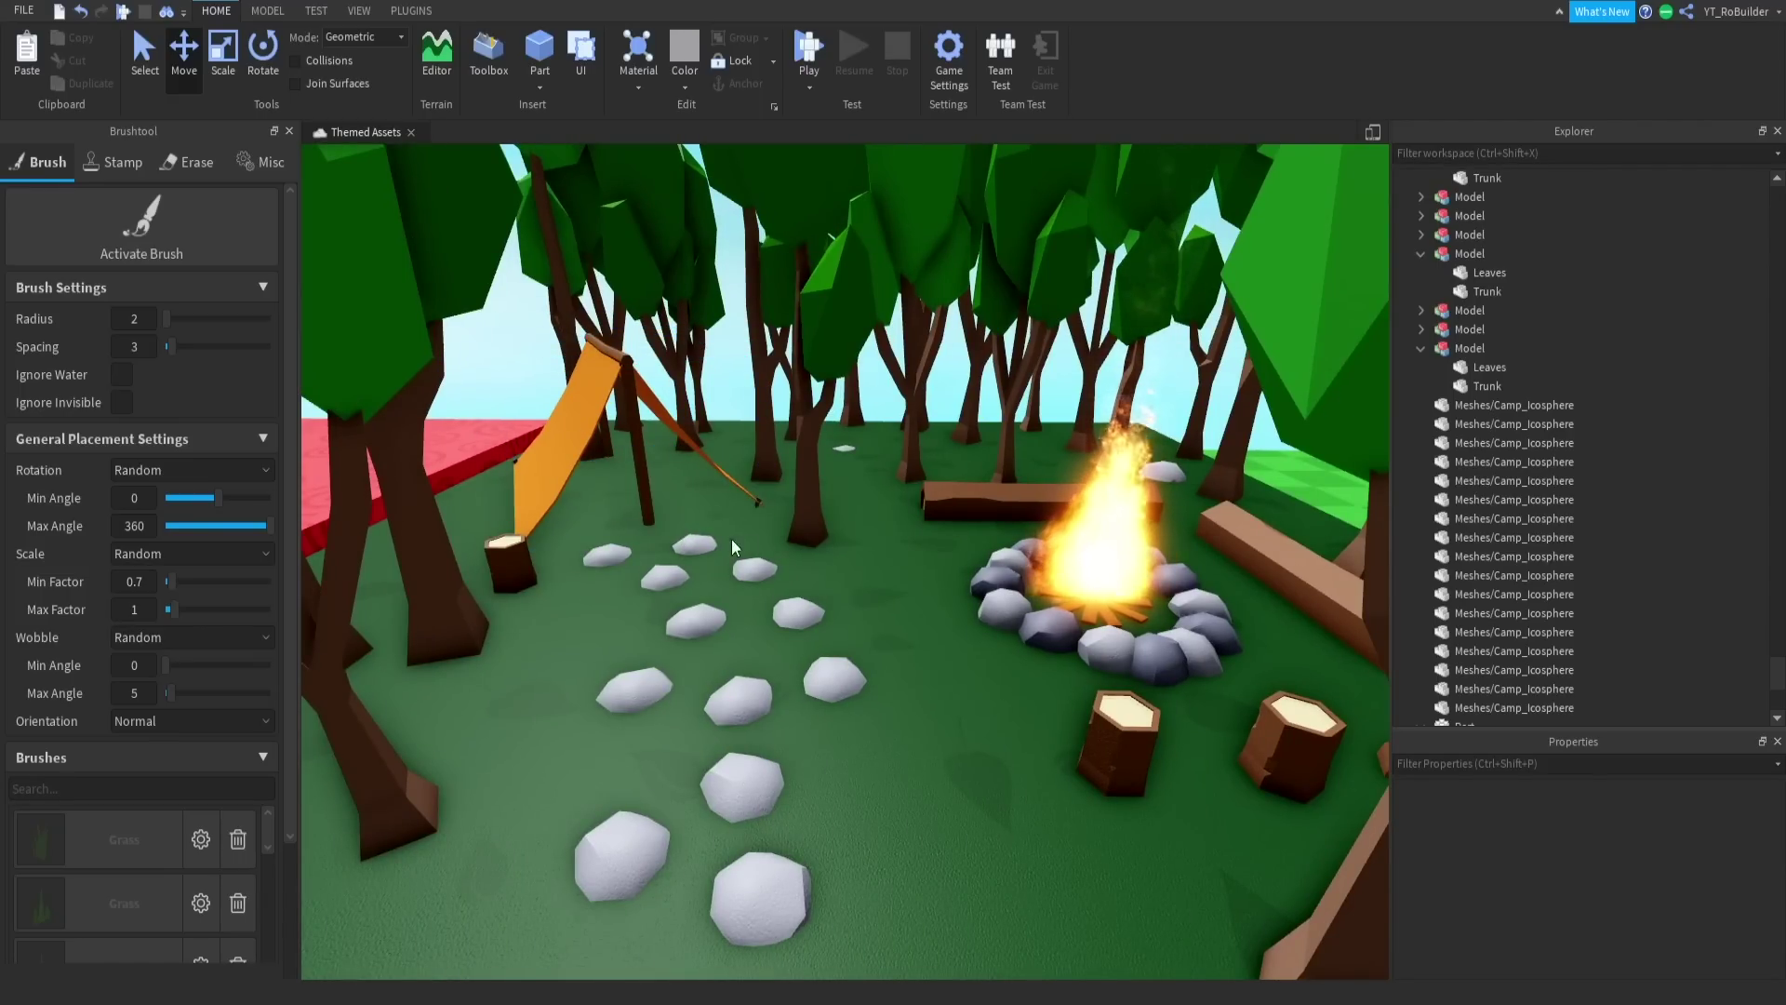
scroll(777, 553, down, 8)
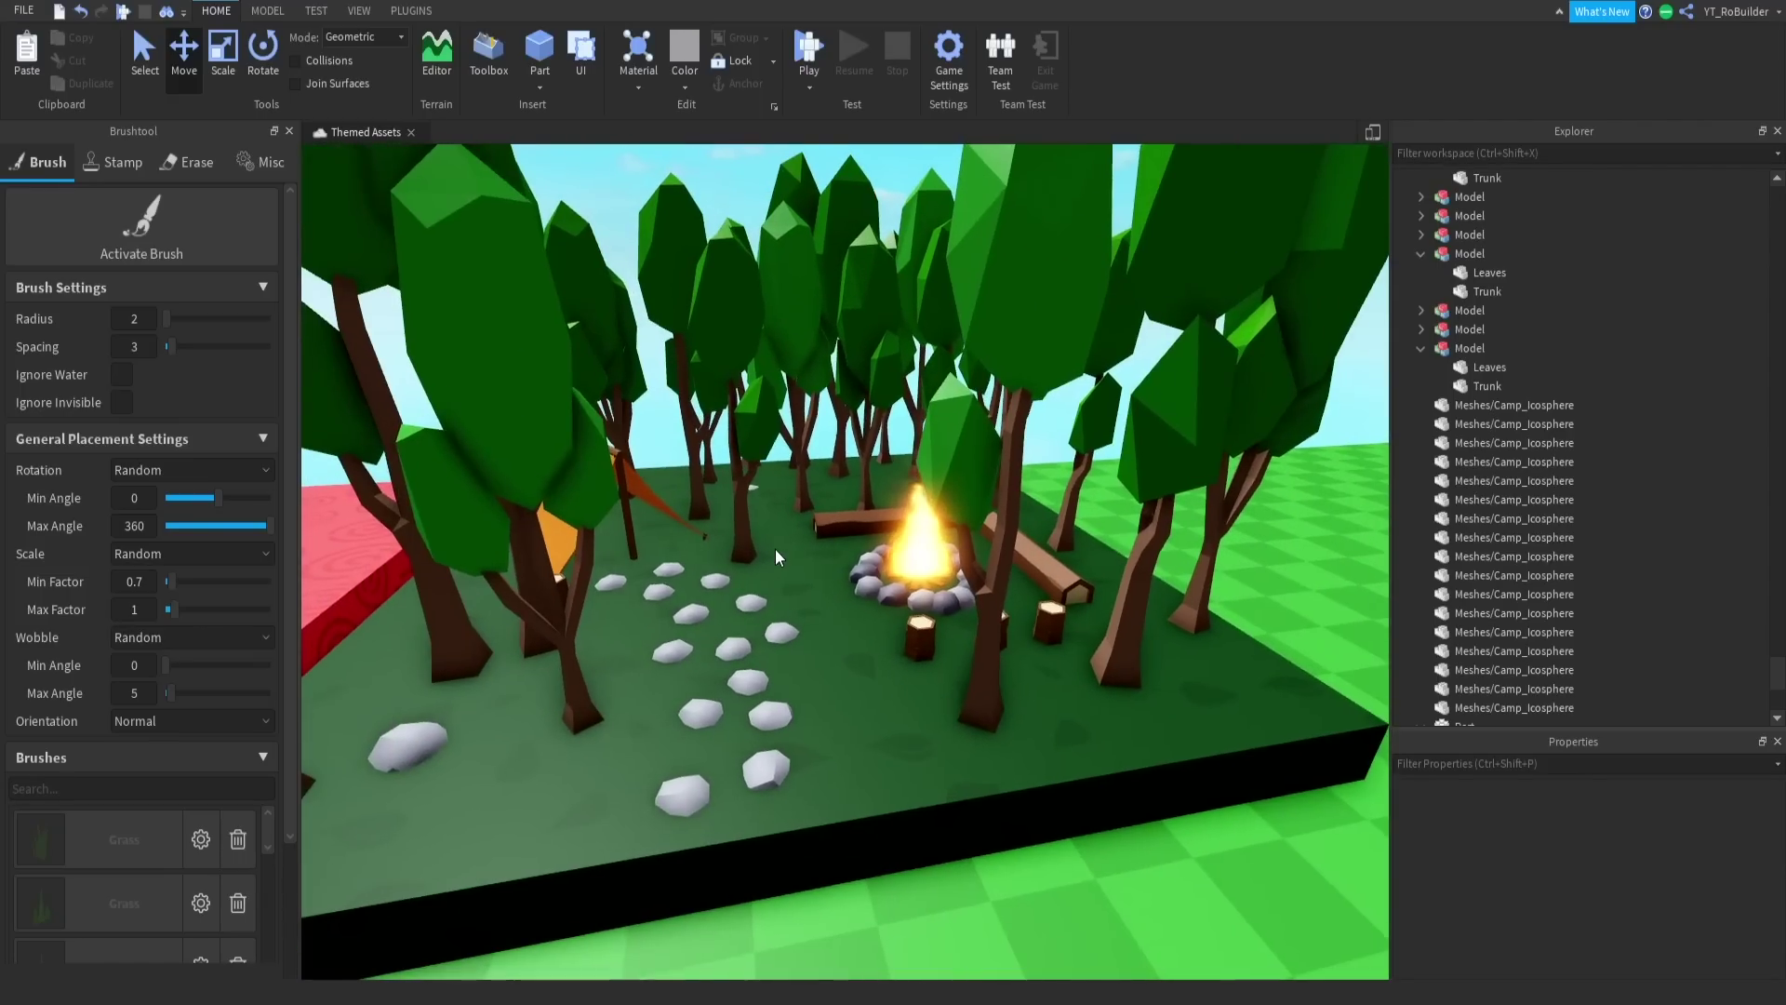
key(d)
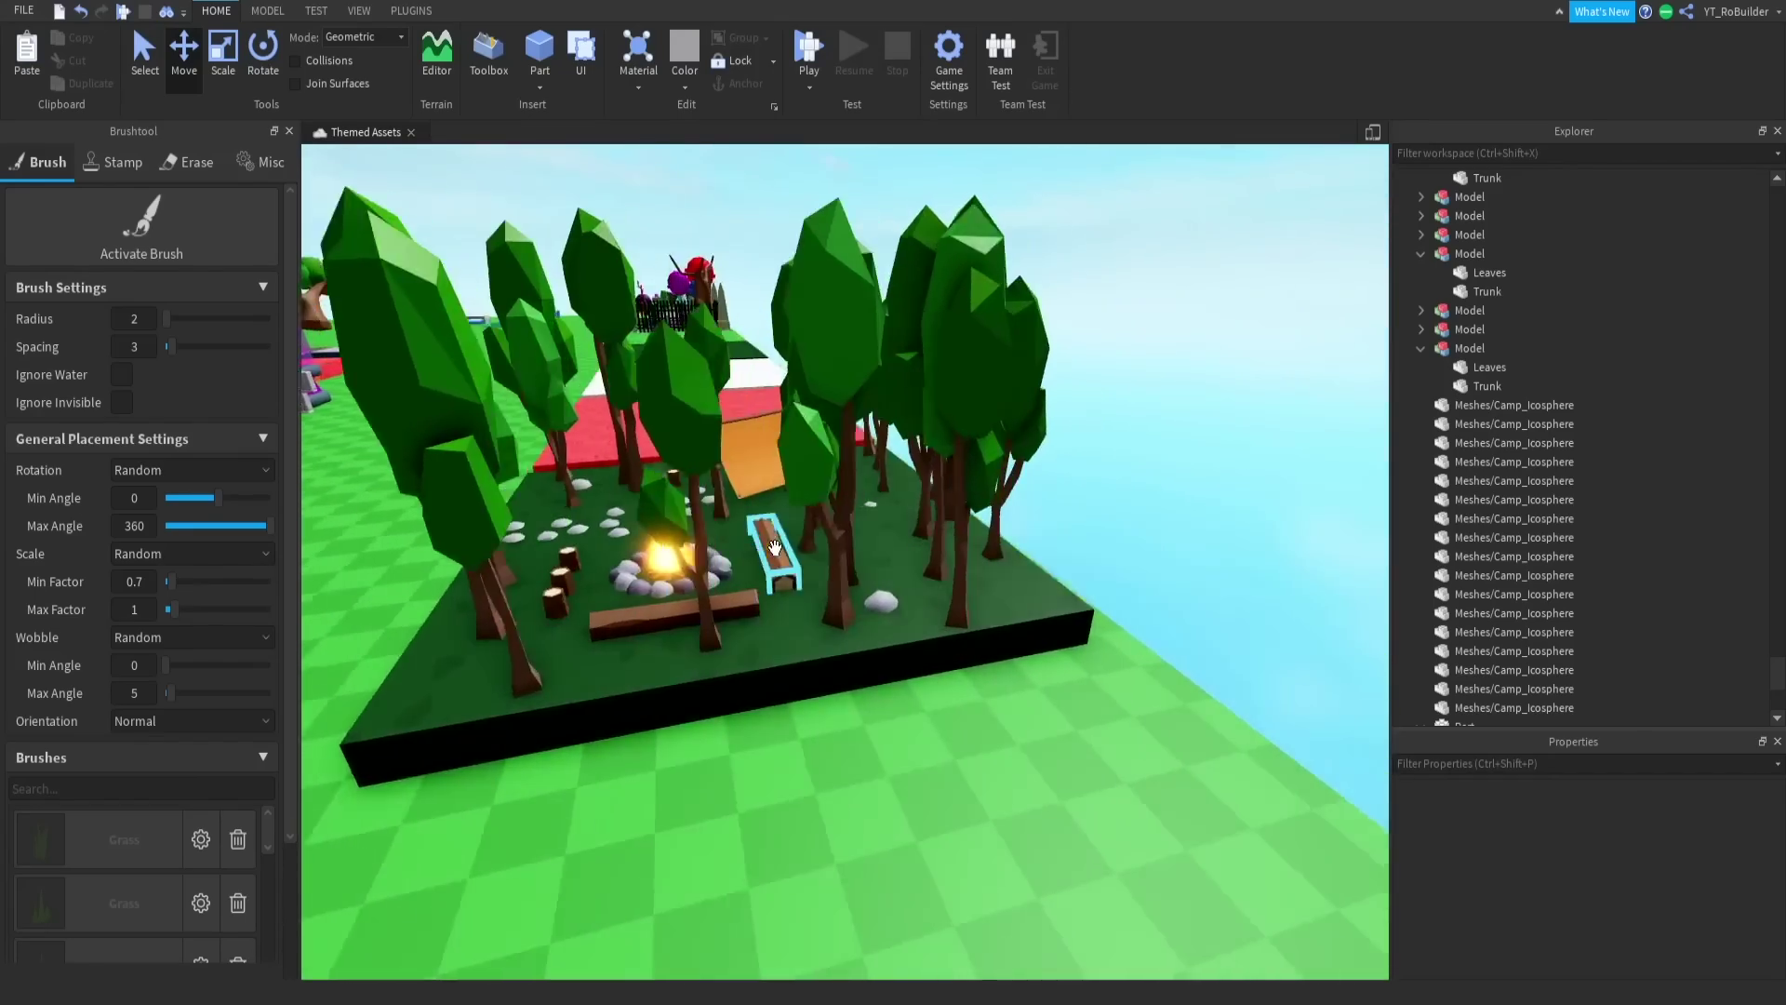